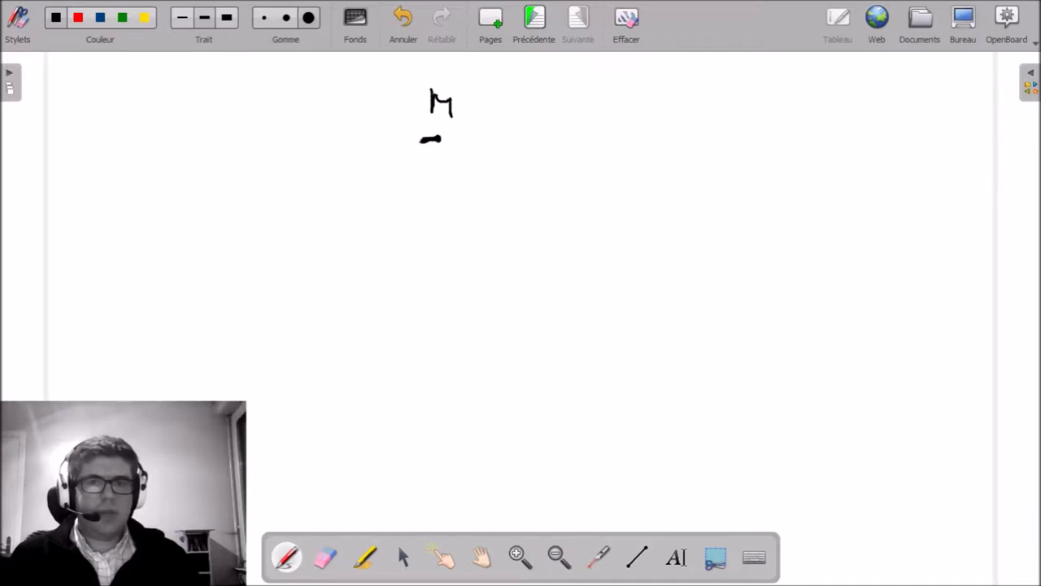
Step: Draw a segment with a leftward arrow beside M and two dots farther left, labelled k 12/n
mouse_move(440, 139)
mouse_down()
mouse_move(385, 139)
mouse_move(387, 123)
mouse_up()
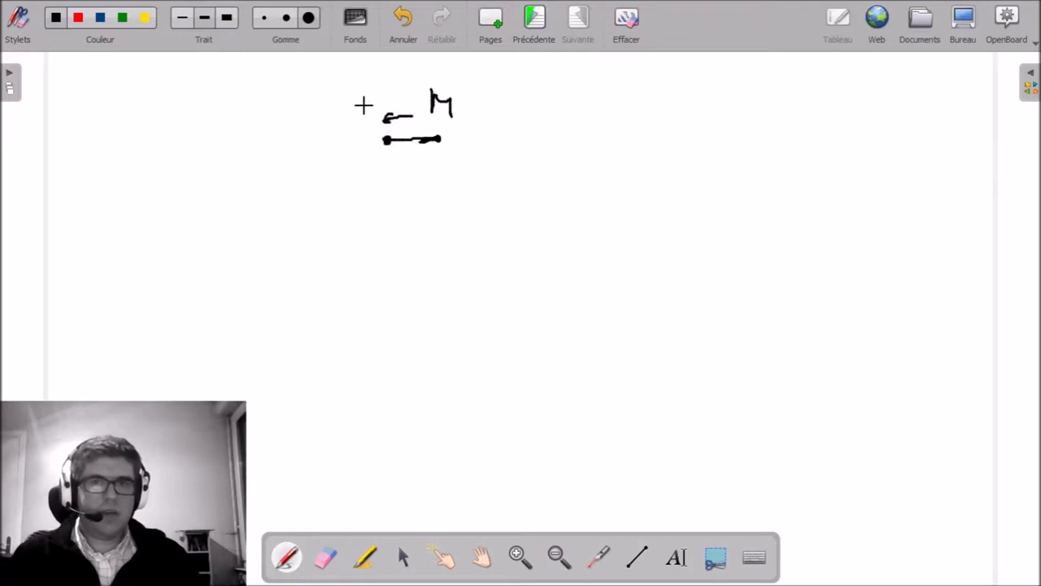
click(283, 148)
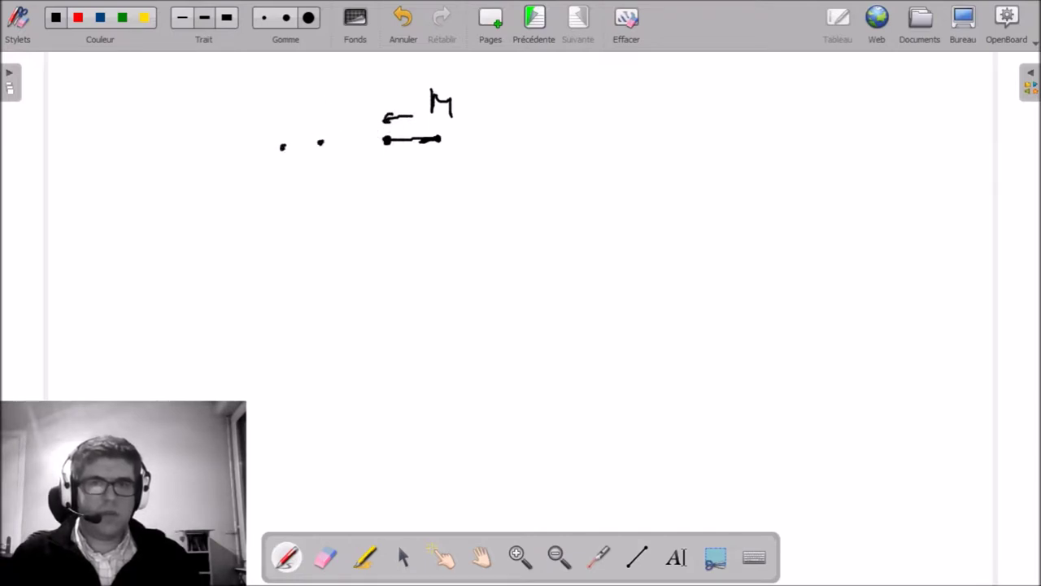
drag(302, 89, 313, 87)
drag(316, 74, 294, 100)
Step: Write the expression 12/n k by hand on the far side of M, level with the existing label
drag(549, 87, 556, 90)
drag(561, 78, 572, 89)
drag(549, 101, 573, 94)
mouse_move(560, 105)
mouse_down()
mouse_move(560, 115)
mouse_move(573, 109)
mouse_up()
drag(586, 82, 607, 93)
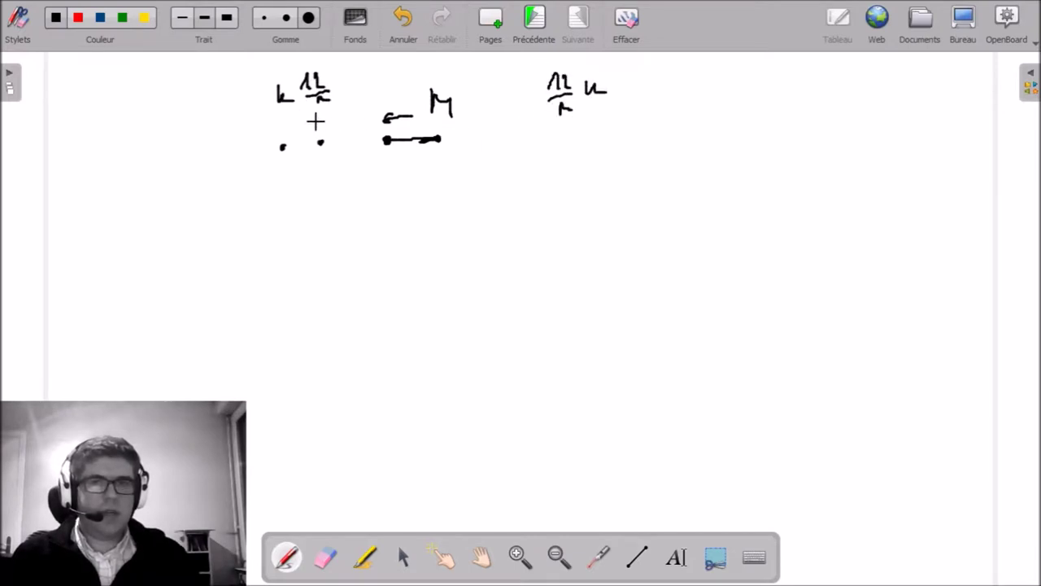
Step: Draw a rightward arrow beside M and write n/2 beneath the segment's right end
drag(466, 105, 493, 104)
drag(486, 98, 488, 113)
click(500, 112)
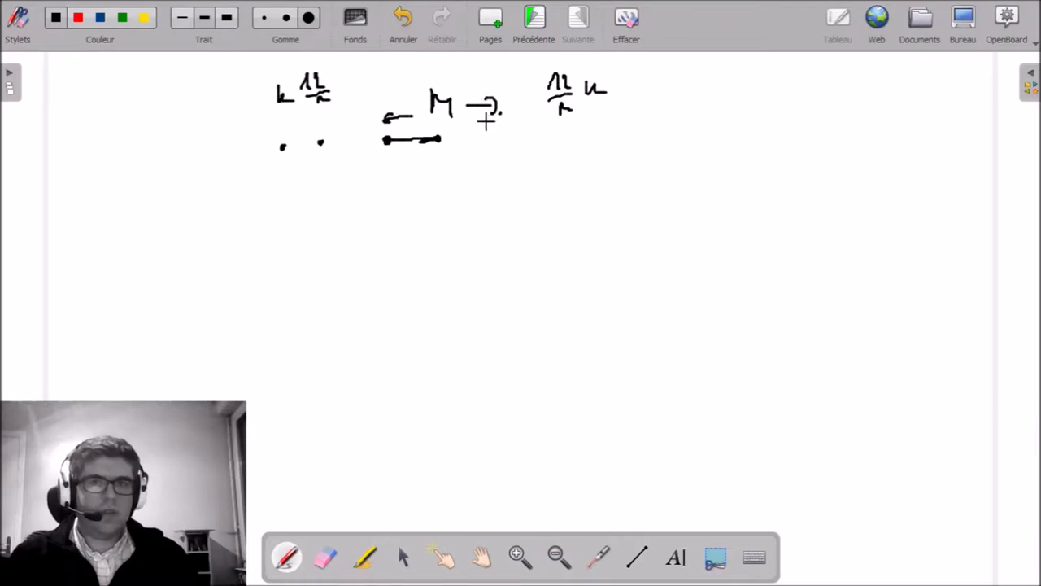
mouse_move(436, 163)
mouse_down()
mouse_move(447, 154)
mouse_move(454, 184)
mouse_up()
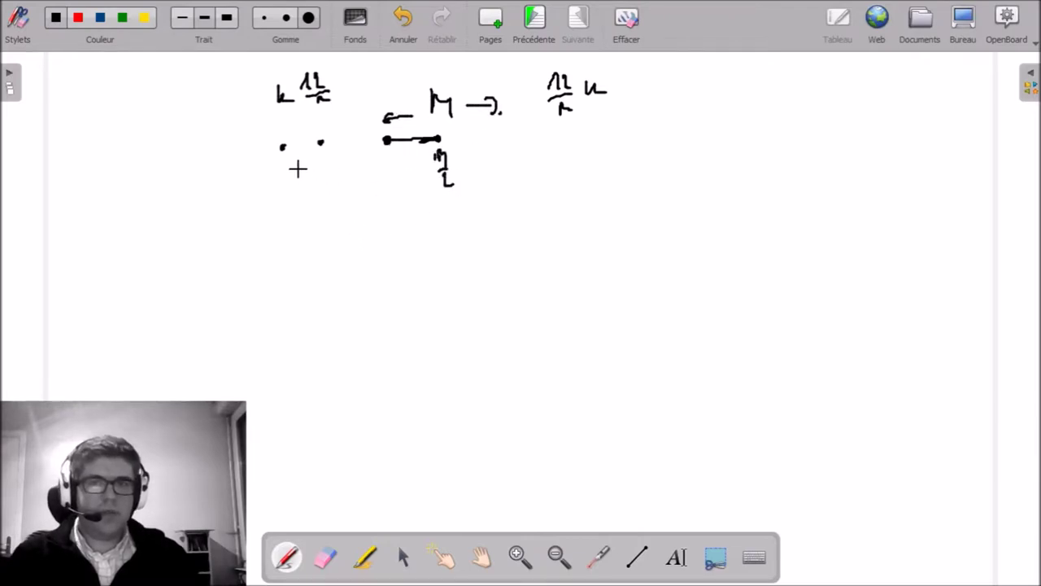
Step: Write the absolute difference |n/2 − k| beneath the two dots
mouse_move(307, 167)
mouse_down()
mouse_move(315, 185)
mouse_move(316, 161)
mouse_move(319, 173)
mouse_up()
key(ctrl+z)
drag(312, 180, 319, 190)
mouse_move(327, 173)
mouse_down()
mouse_move(348, 166)
mouse_move(301, 205)
mouse_up()
drag(354, 148, 356, 189)
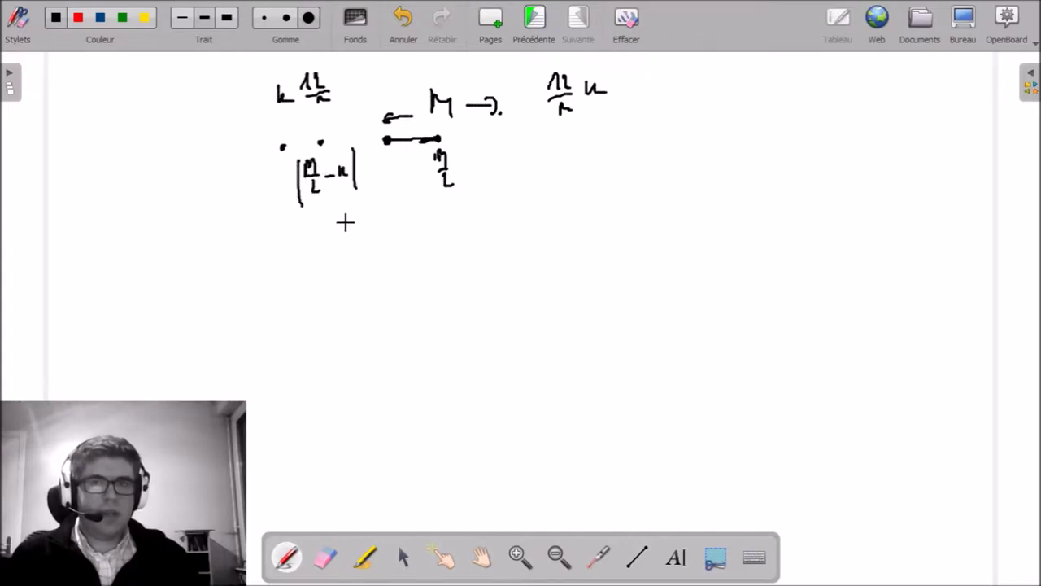
Step: Write n/2 below |n/2 − k| and scribble it out, then label the dot nearest the segment a
mouse_move(328, 230)
mouse_down()
mouse_move(340, 216)
mouse_move(351, 253)
mouse_up()
drag(275, 81, 277, 98)
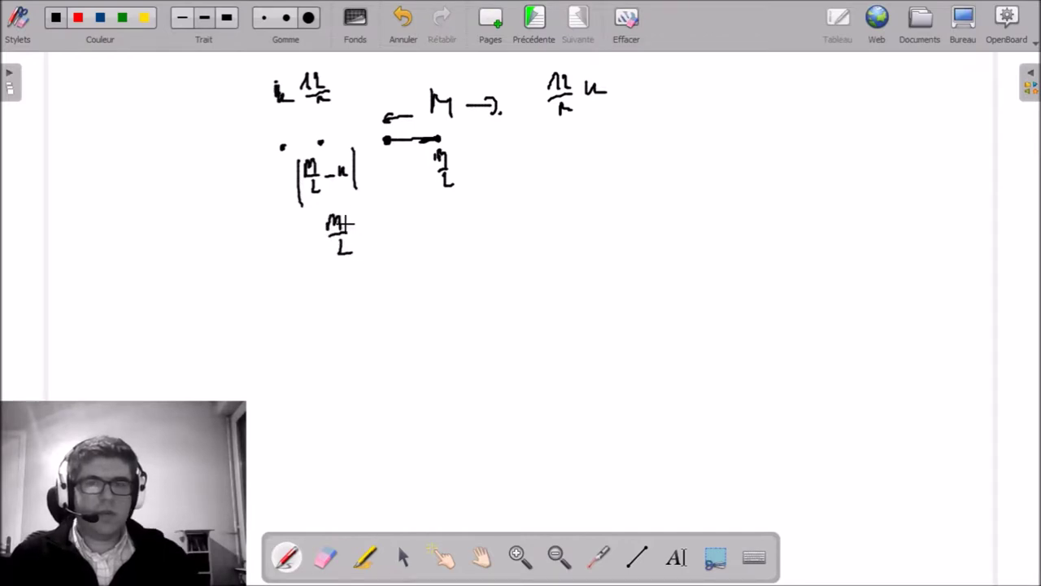
mouse_move(330, 233)
mouse_down()
mouse_move(338, 222)
mouse_move(346, 258)
mouse_up()
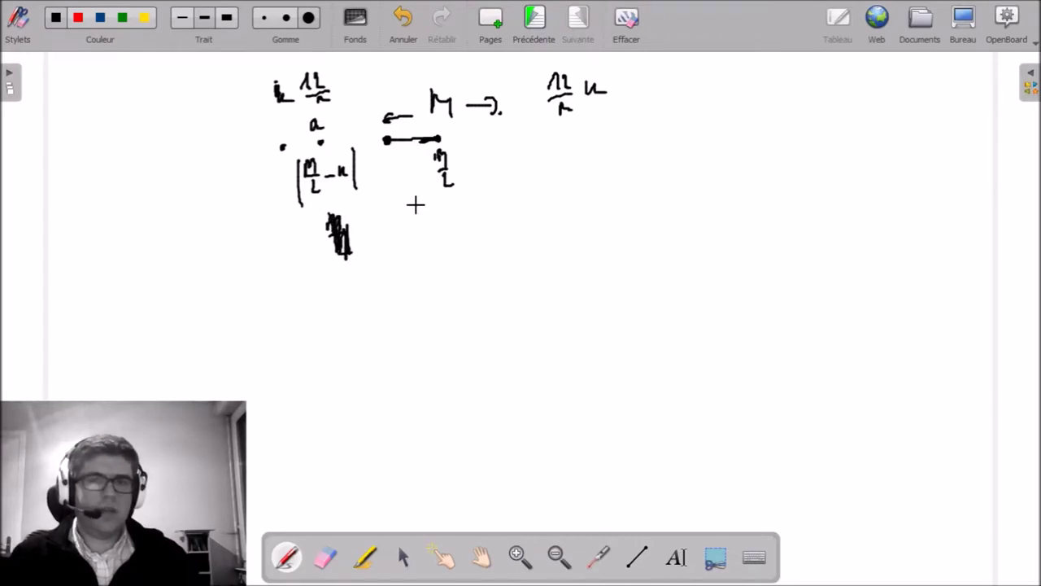
Step: Write |n/2 − a| below the segment and mark a dot labelled a beneath the right-hand 12/n
drag(420, 215, 429, 223)
mouse_move(417, 227)
mouse_down()
mouse_move(437, 227)
mouse_move(432, 251)
mouse_up()
drag(448, 224, 476, 226)
drag(402, 201, 400, 256)
drag(485, 212, 485, 248)
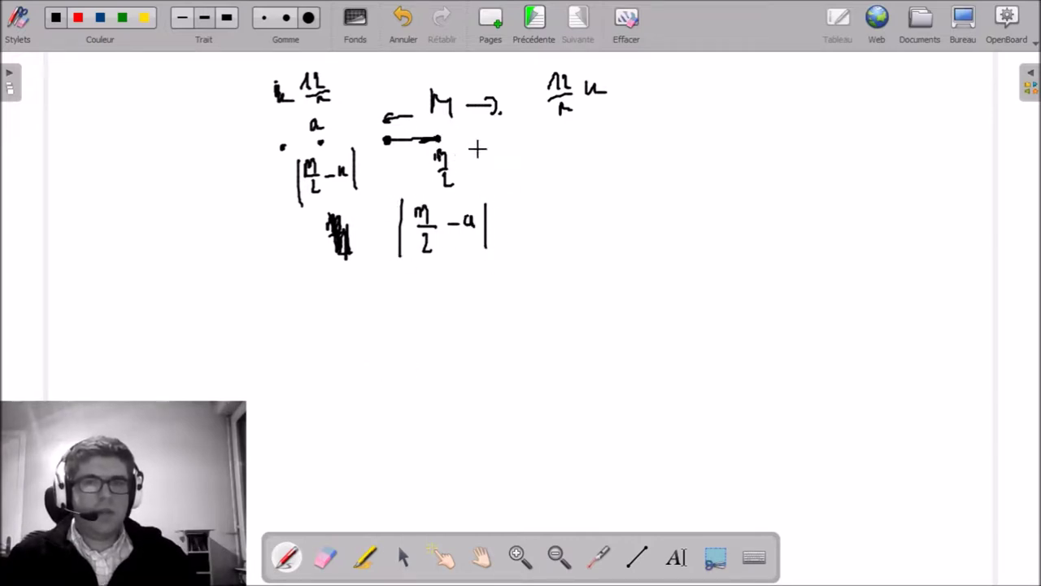
click(545, 115)
drag(544, 107, 549, 112)
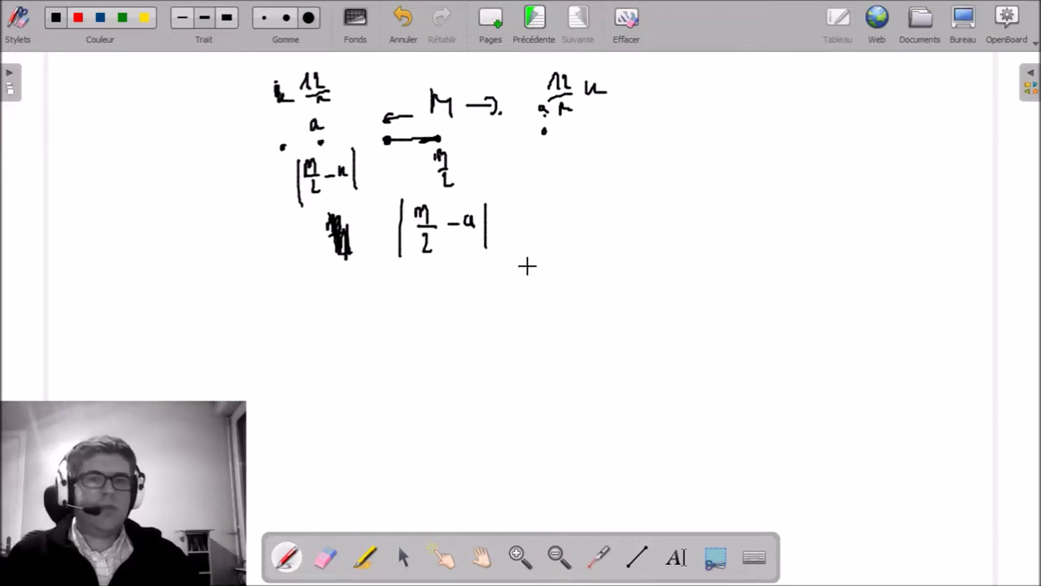
Step: Switch to LibreOffice Calc and start an SI formula in D4, the Distance M cell for station 0
key(alt+Tab)
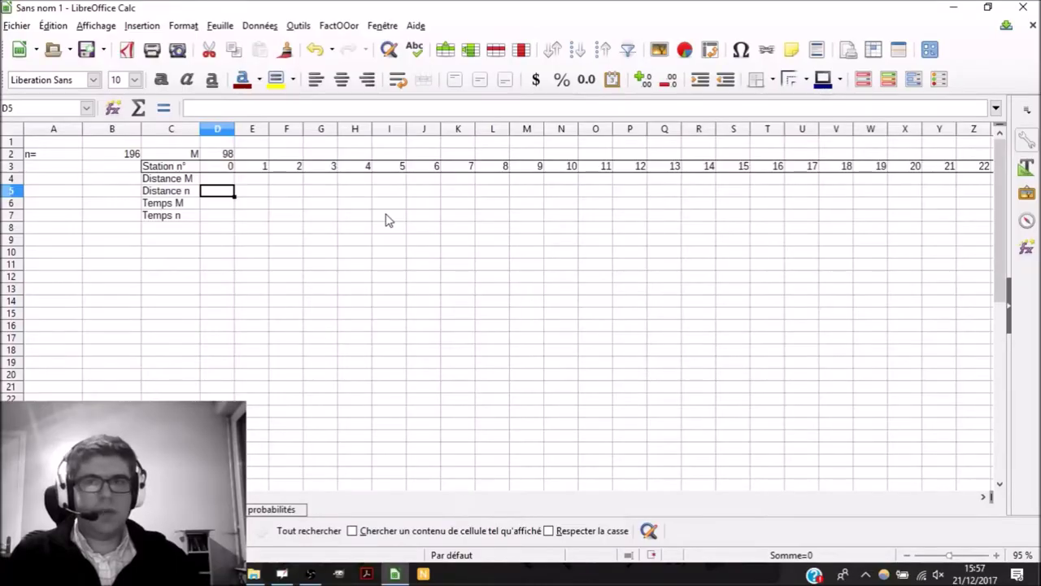
key(Up)
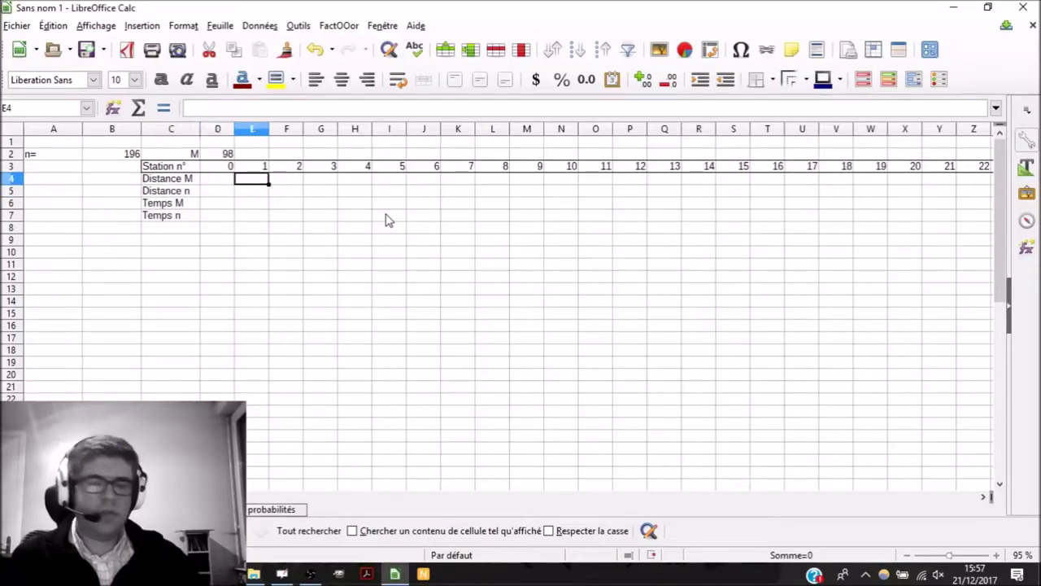
text(=SI(N)
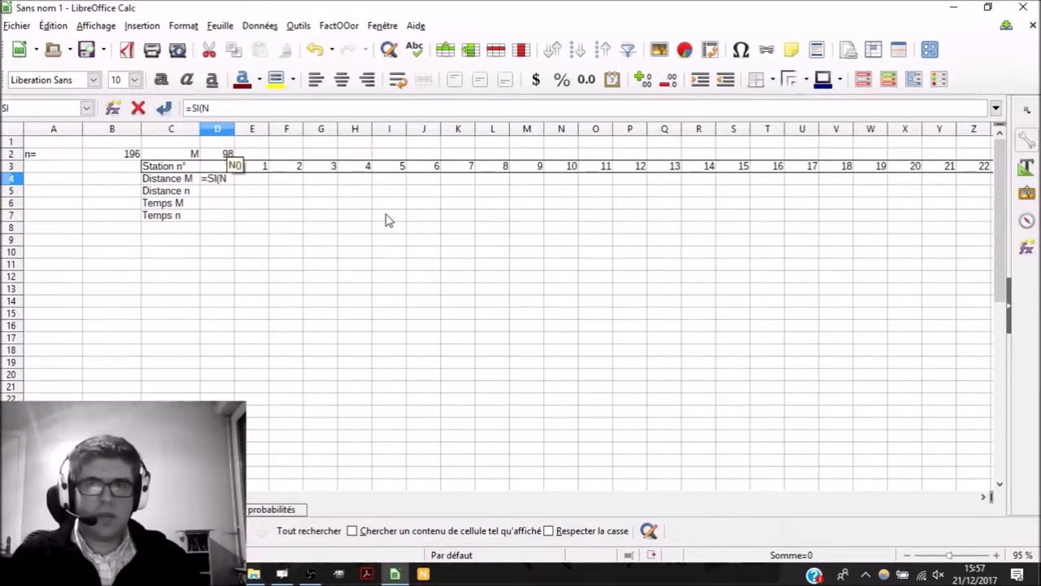
key(BackSpace)
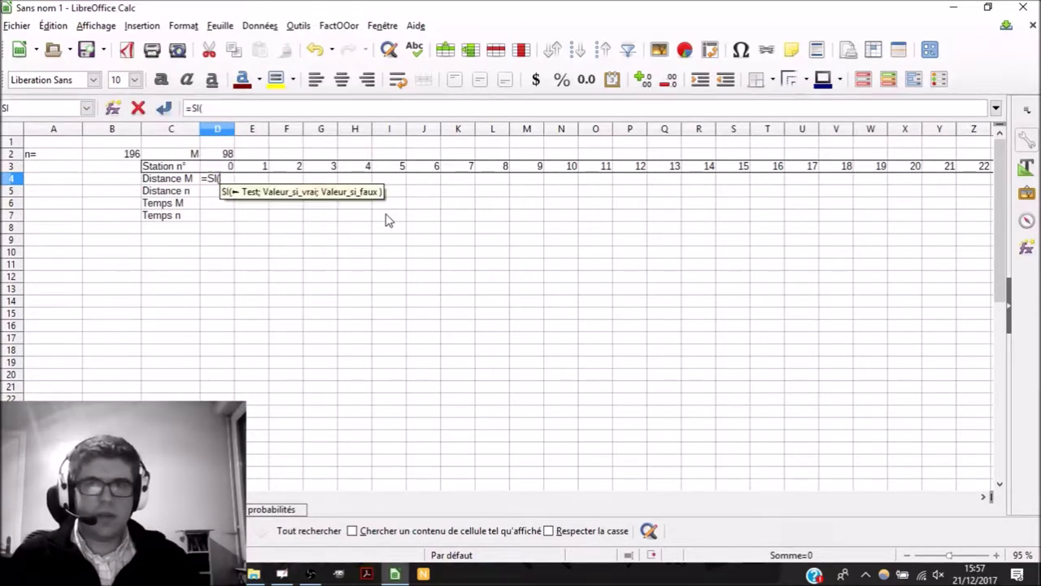
key(Up)
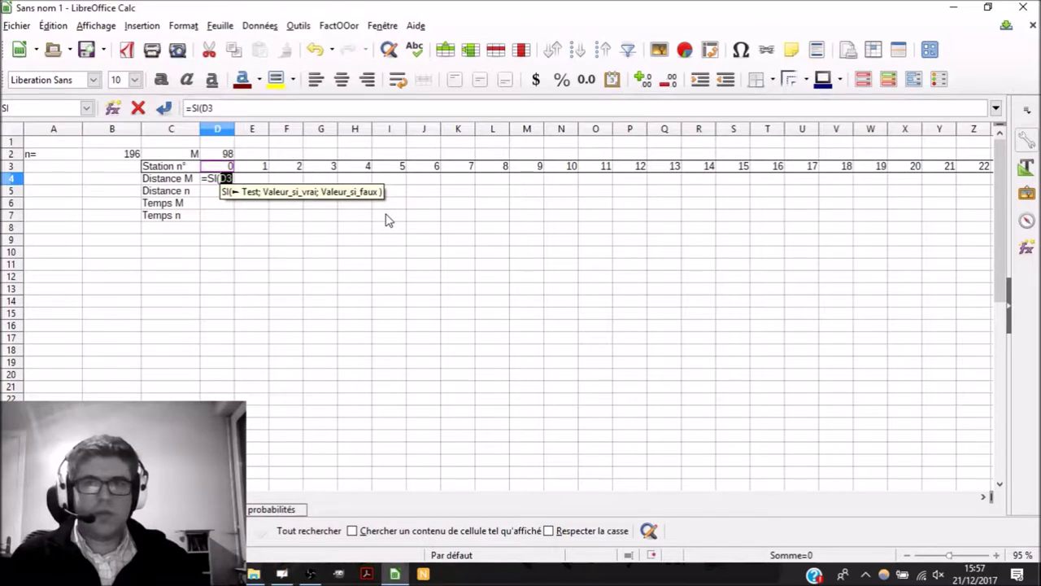
key(BackSpace)
key(BackSpace)
Step: Enter MOD(D3,2)=0 as the test of the SI formula in D4, ending it with a semicolon
text(MOD)
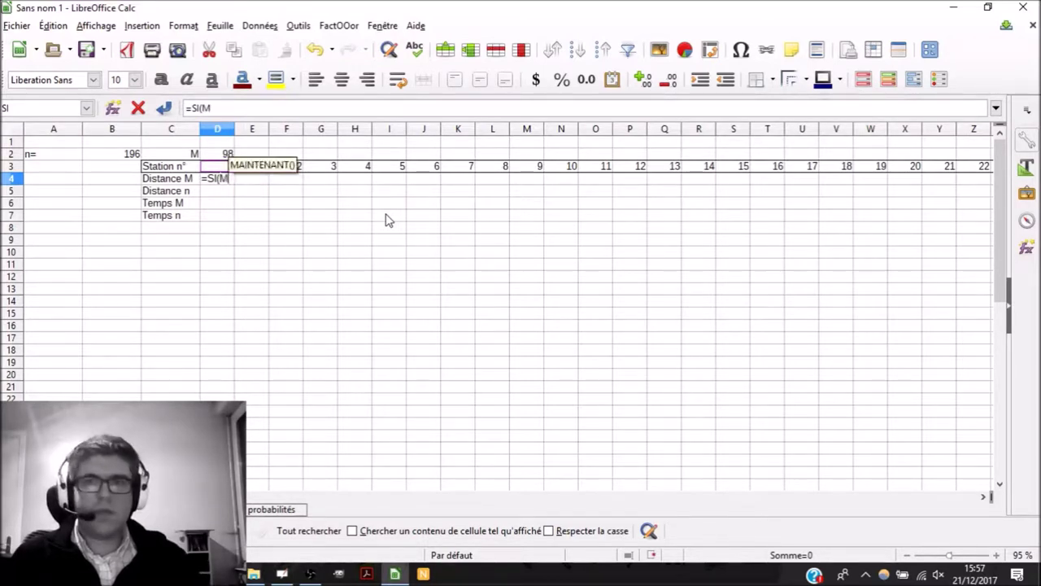
key(Up)
key(Up)
text(()
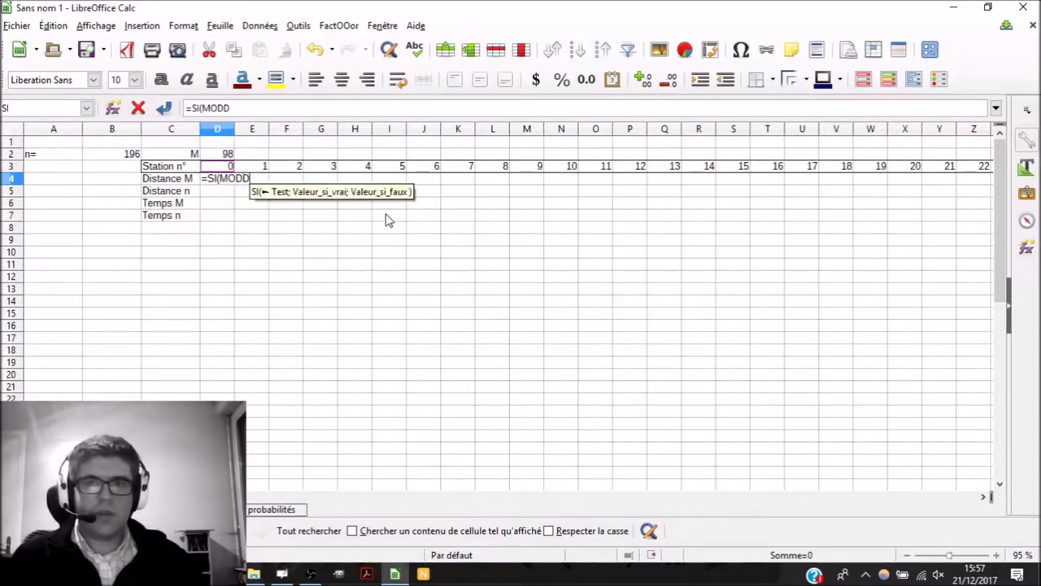
key(Up)
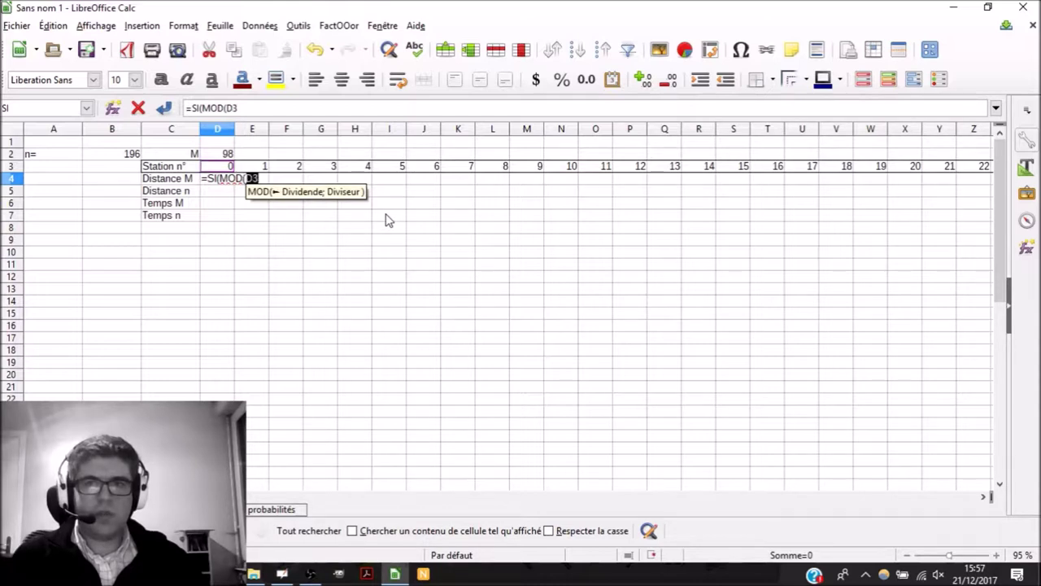
text(,2)=)
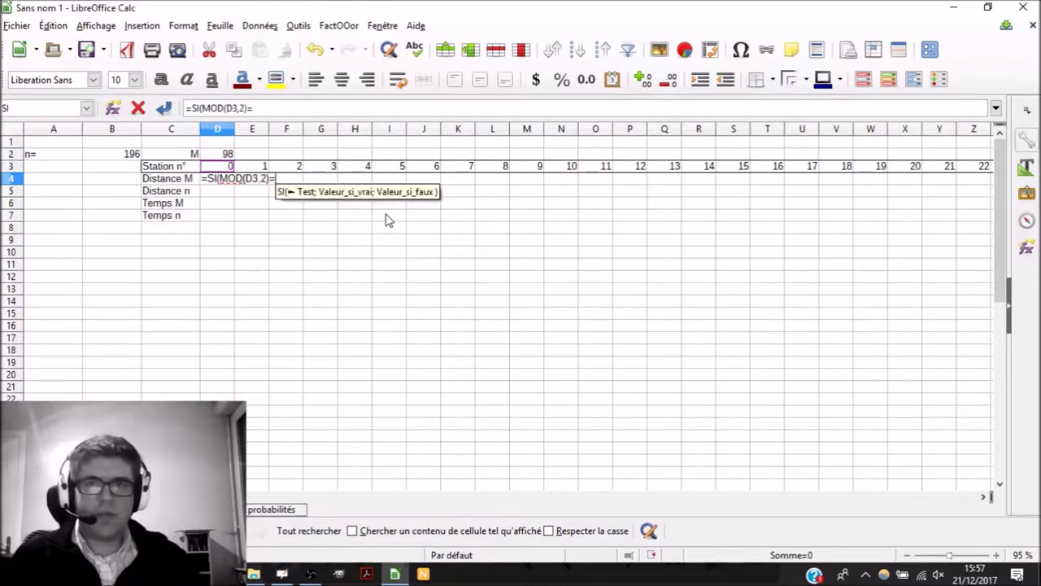
text(0,)
key(BackSpace)
text(;)
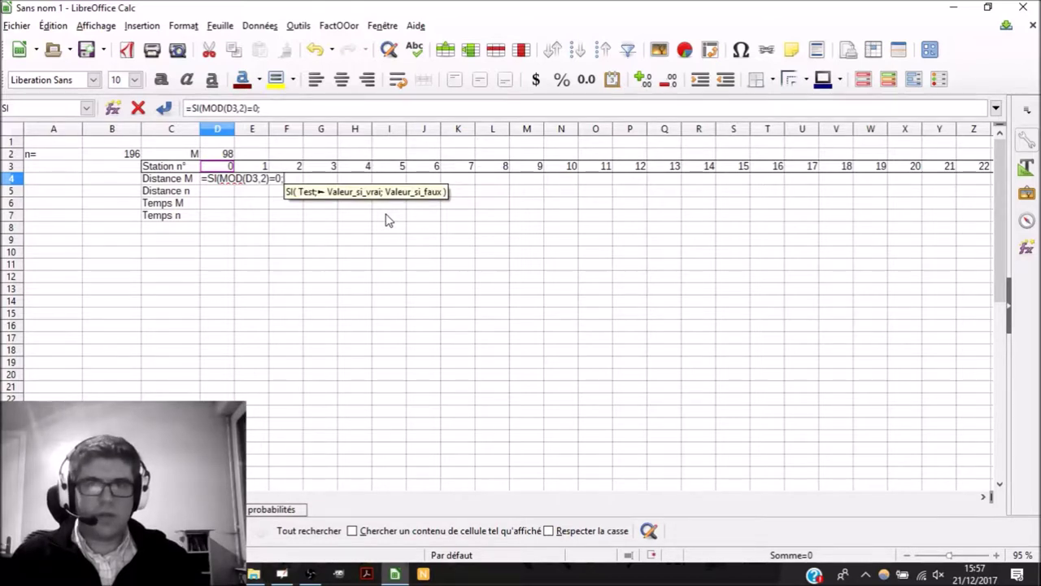
text(()
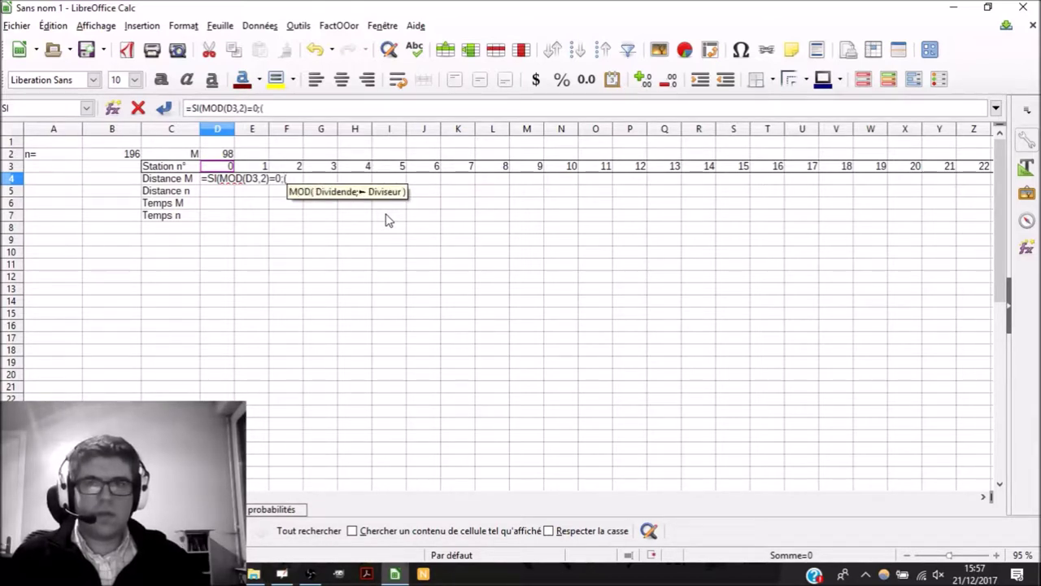
text(abs()
Step: Begin the value-if-true argument with an opening parenthesis and the ABS function
key(BackSpace)
key(BackSpace)
key(BackSpace)
key(BackSpace)
text(ABD)
key(BackSpace)
text(S()
key(Up)
key(Up)
key(Down)
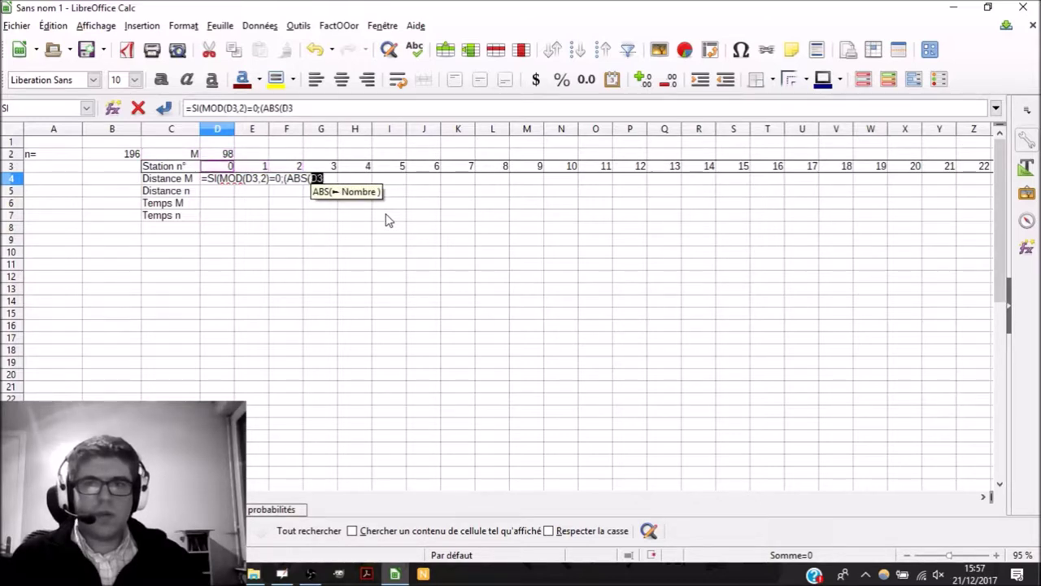
key(Up)
key(Left)
key(Left)
text(-)
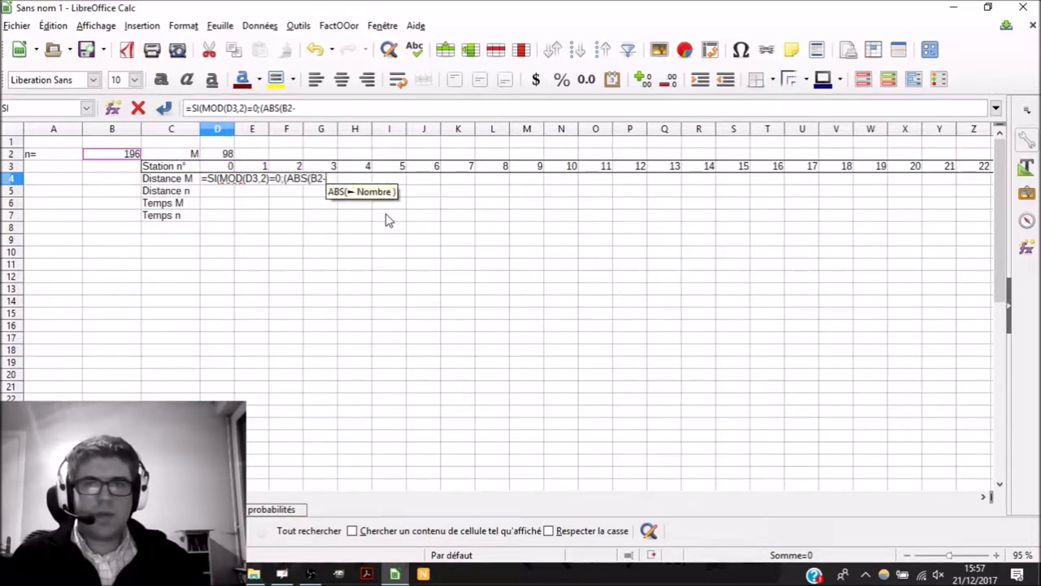
key(Up)
key(Up)
key(BackSpace)
key(BackSpace)
key(BackSpace)
key(BackSpace)
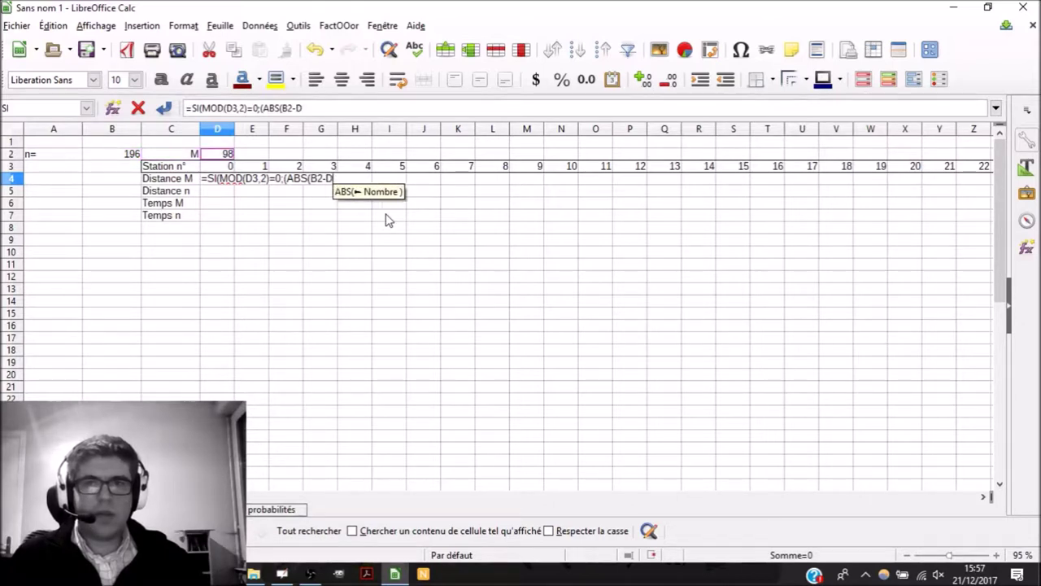
text(M)
key(BackSpace)
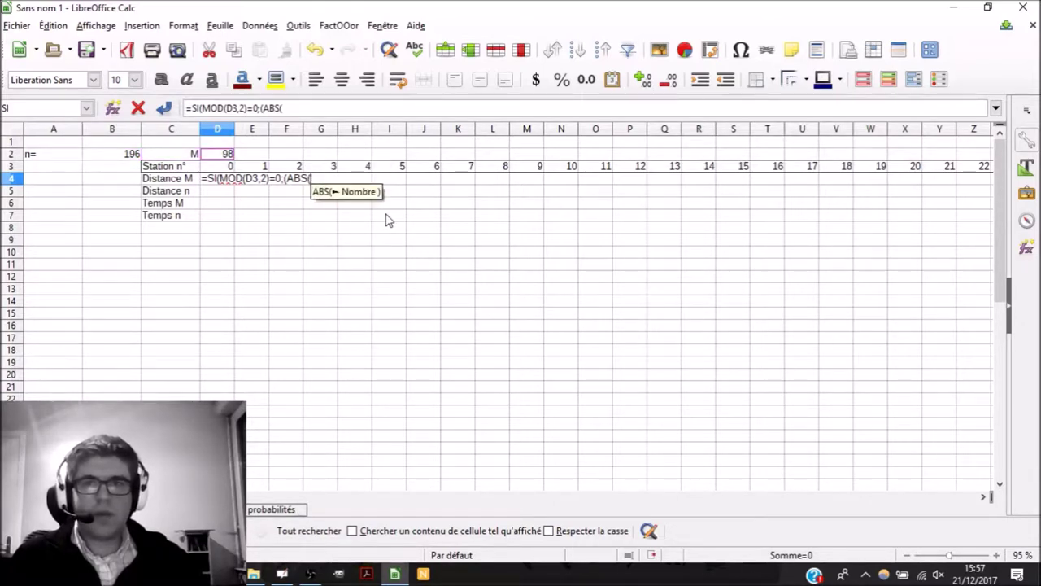
Step: Enter D2-D3, the M value minus the station number, as the argument of ABS
key(Up)
key(Up)
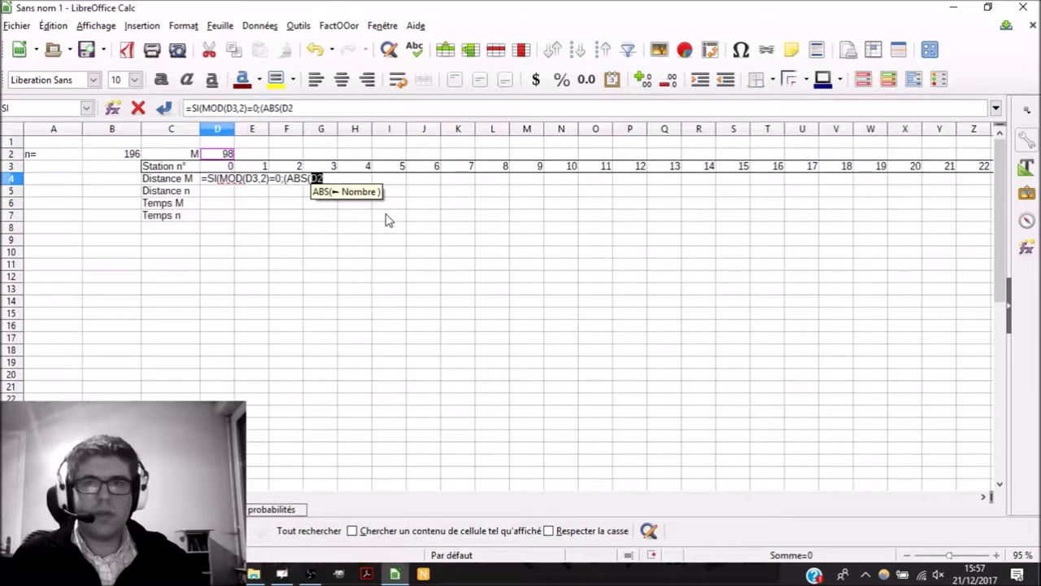
text(-)
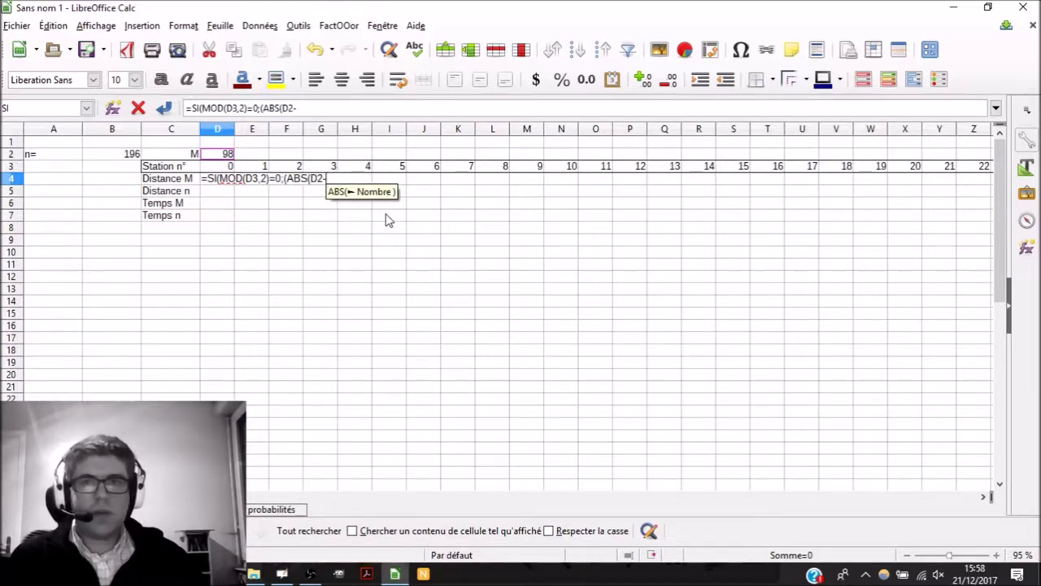
key(Up)
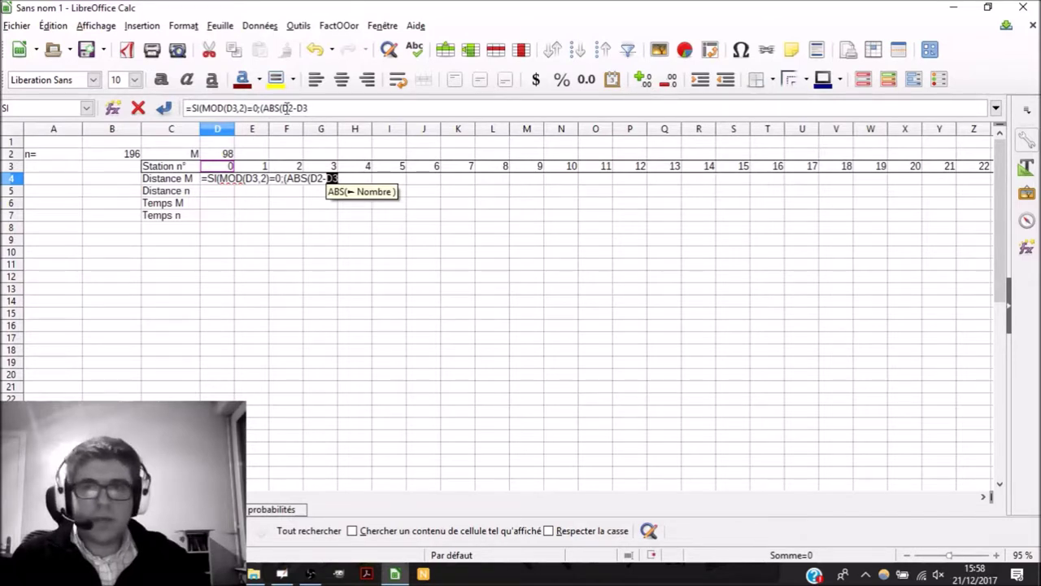
Step: Make the D2 reference inside ABS absolute as $D$2
click(286, 108)
text($)
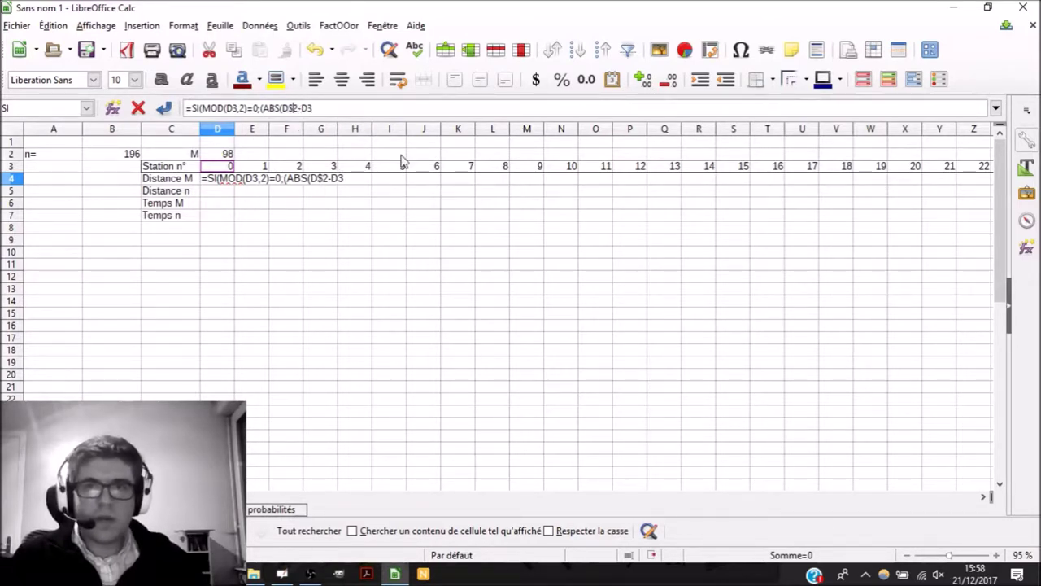
key(Left)
key(Left)
text($)
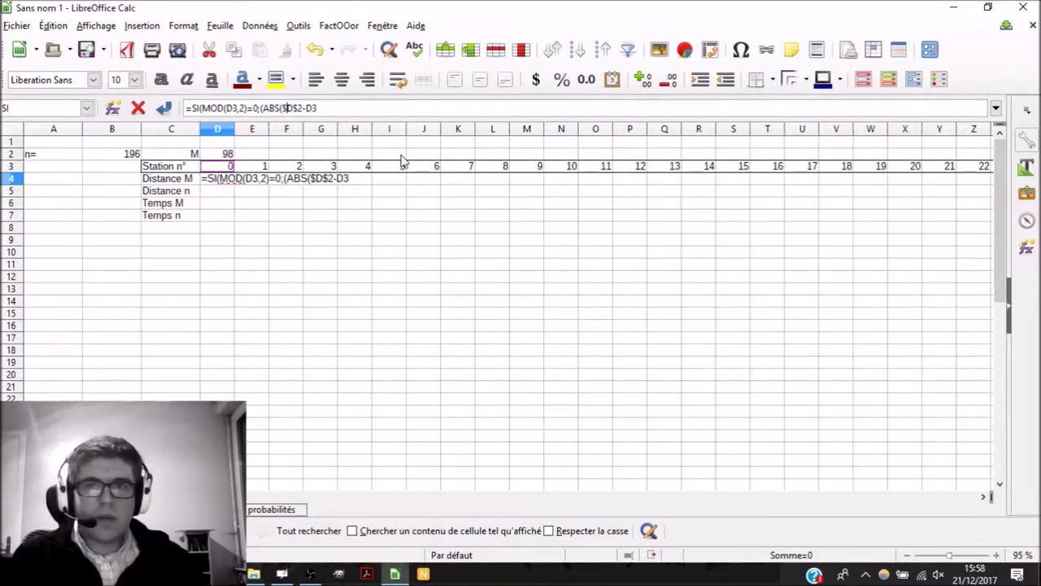
Step: Replace the D3 reference inside the MOD test with the absolute reference $B$2
key(Left)
key(Left)
key(Left)
key(Left)
key(Left)
key(Left)
key(Left)
key(Left)
key(Left)
key(Left)
key(Left)
key(Left)
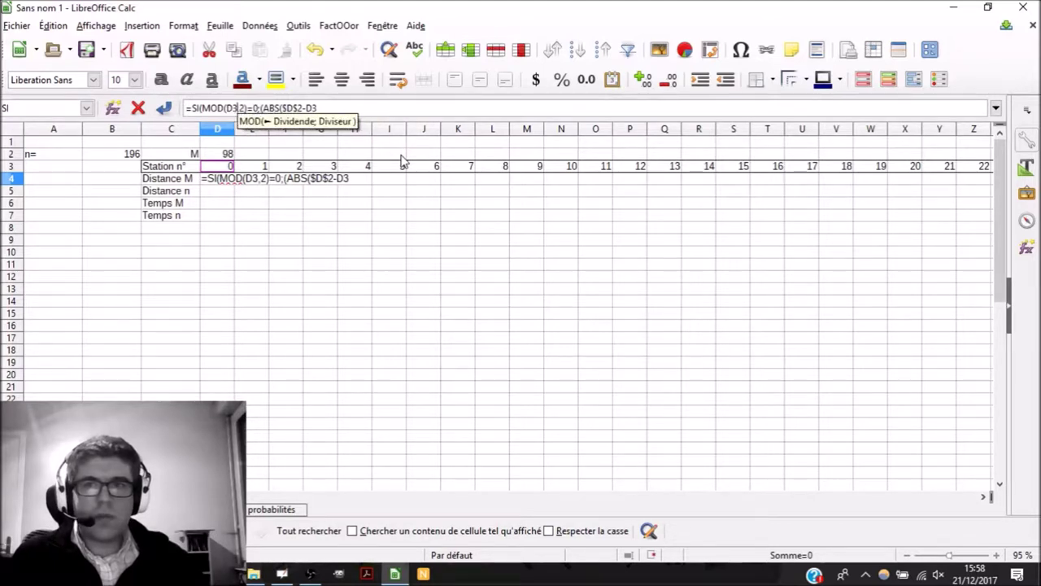
key(Right)
key(BackSpace)
key(BackSpace)
text($N)
key(BackSpace)
text(B2)
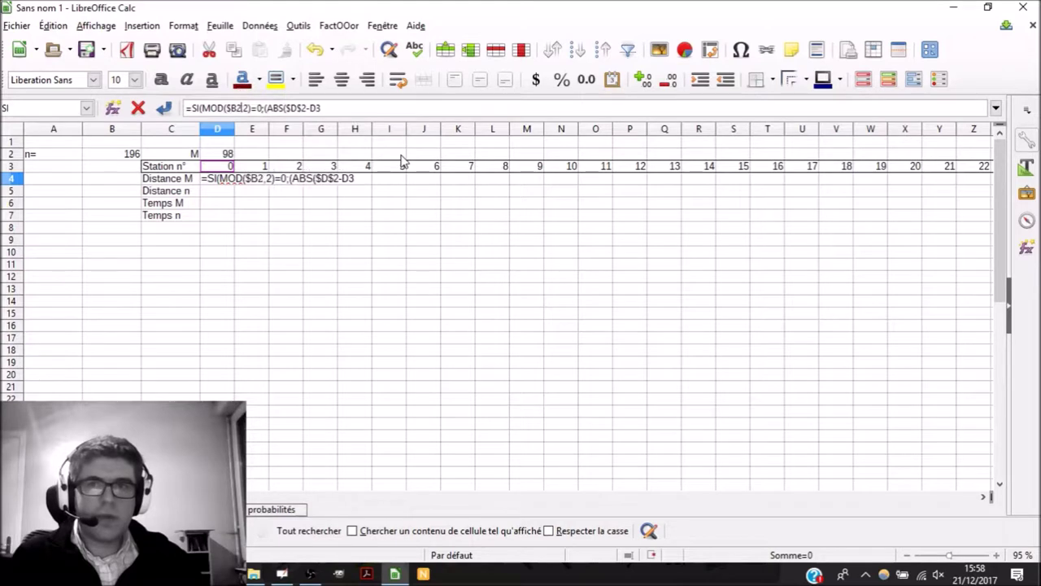
key(Left)
text($)
Step: Close the ABS function and multiply it by 12/$B$2, closing the value-if-true parenthesis
key(Right)
key(Right)
key(Right)
key(Right)
key(Right)
key(Right)
key(Right)
key(Right)
key(Right)
key(Right)
key(Right)
key(Right)
key(Right)
key(Right)
key(Right)
key(Right)
key(Right)
key(Right)
key(Right)
text())
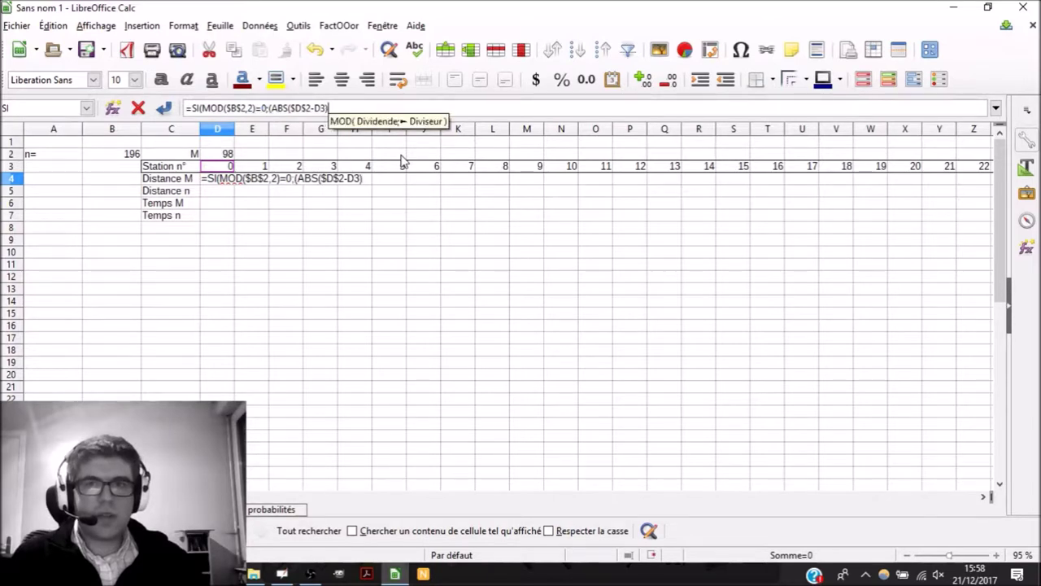
text(*12/)
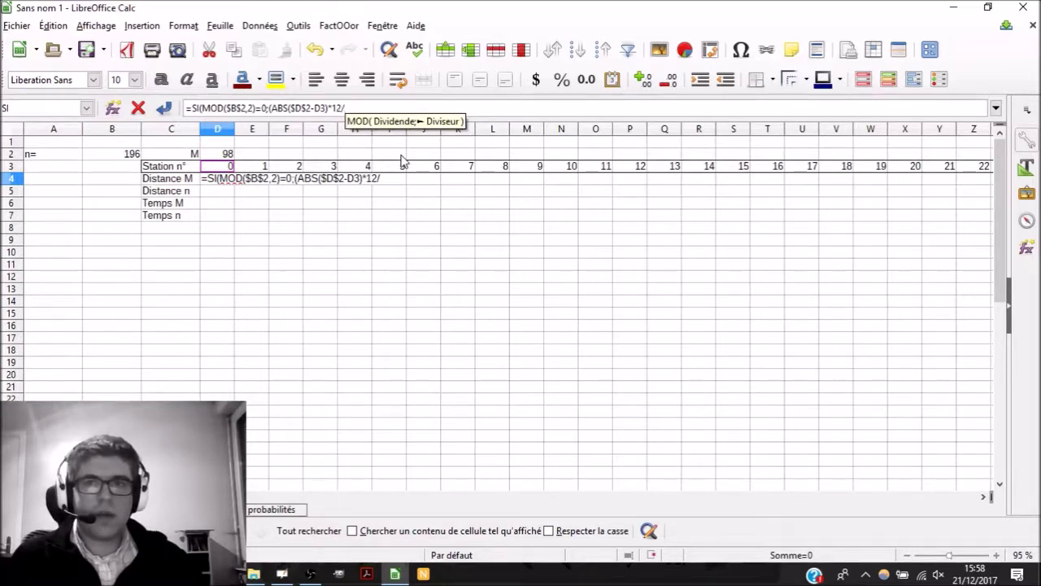
text($B$2))
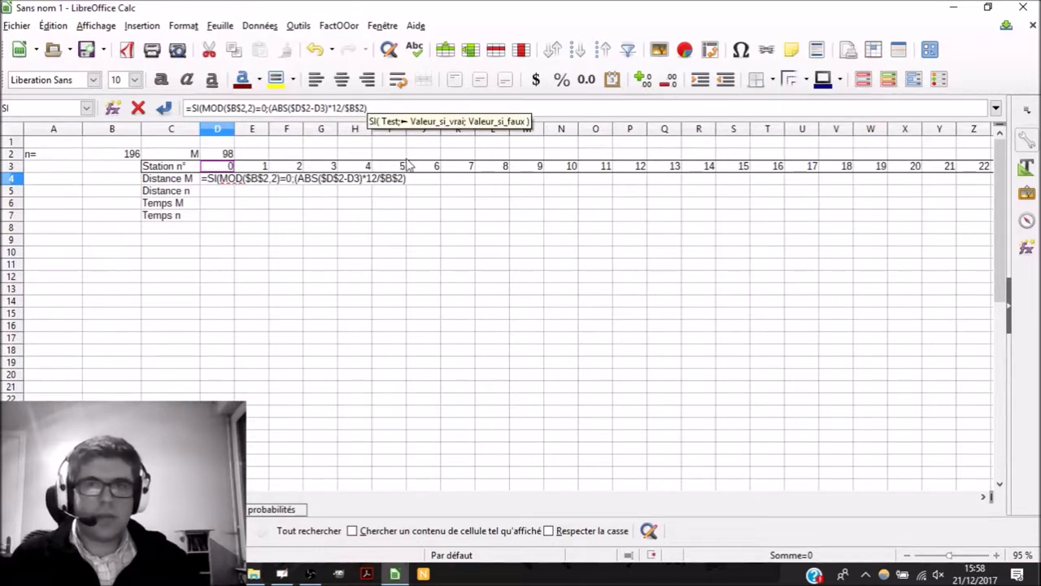
text(;0)
Step: Add an empty nested SI() as the value-if-false argument of the Distance M formula in D4 and commit it
key(Return)
key(Up)
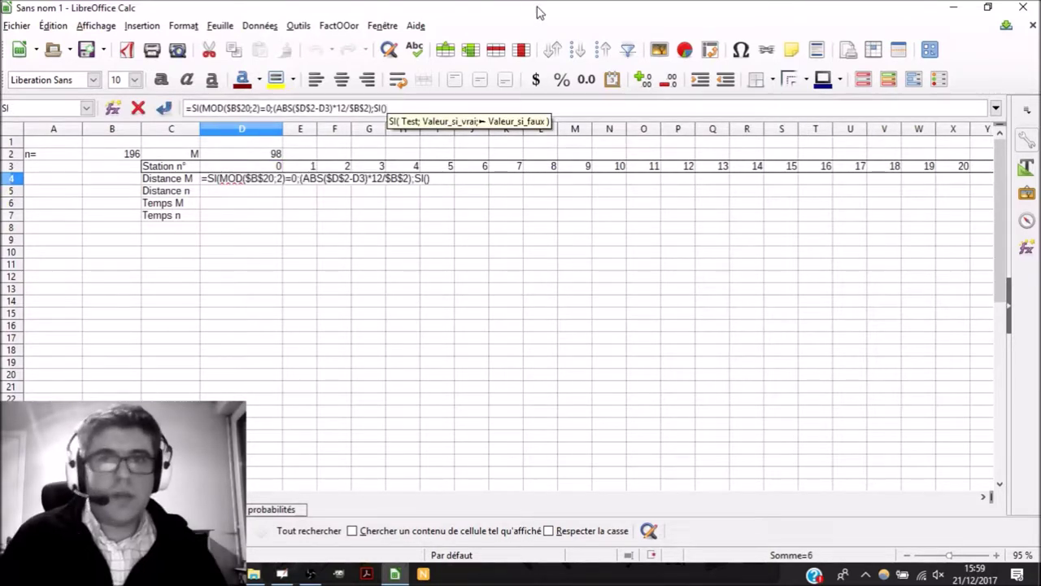
key(Left)
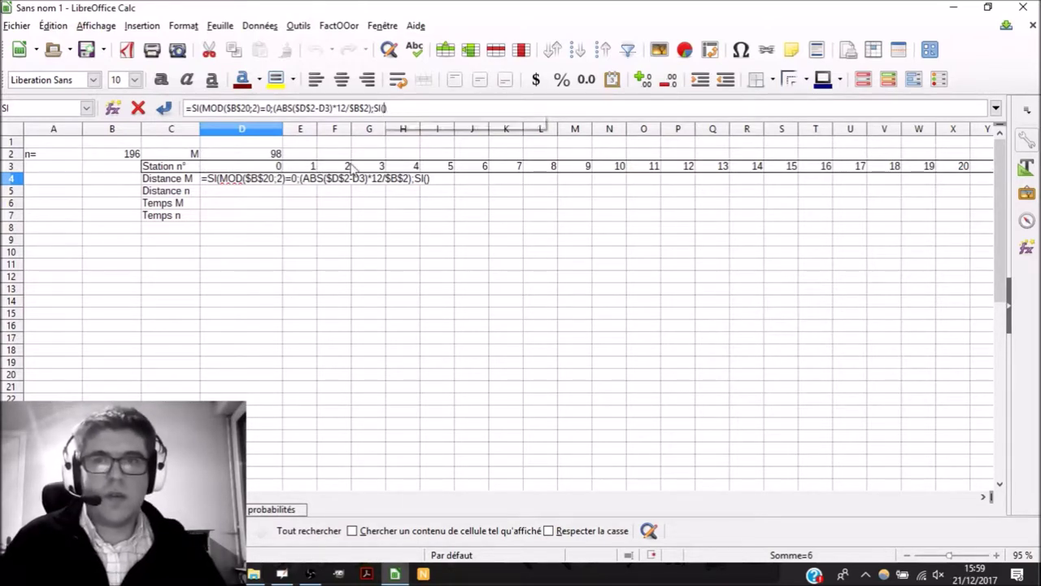
key(Return)
Step: Simplify the M formula in D2 so that it always returns half of n
key(Up)
key(Up)
key(Up)
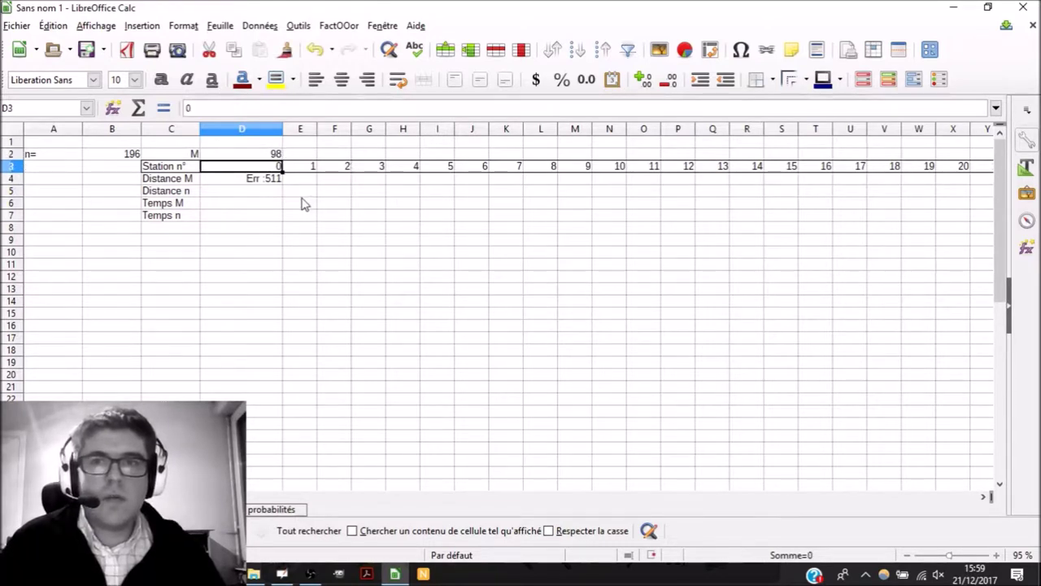
click(361, 107)
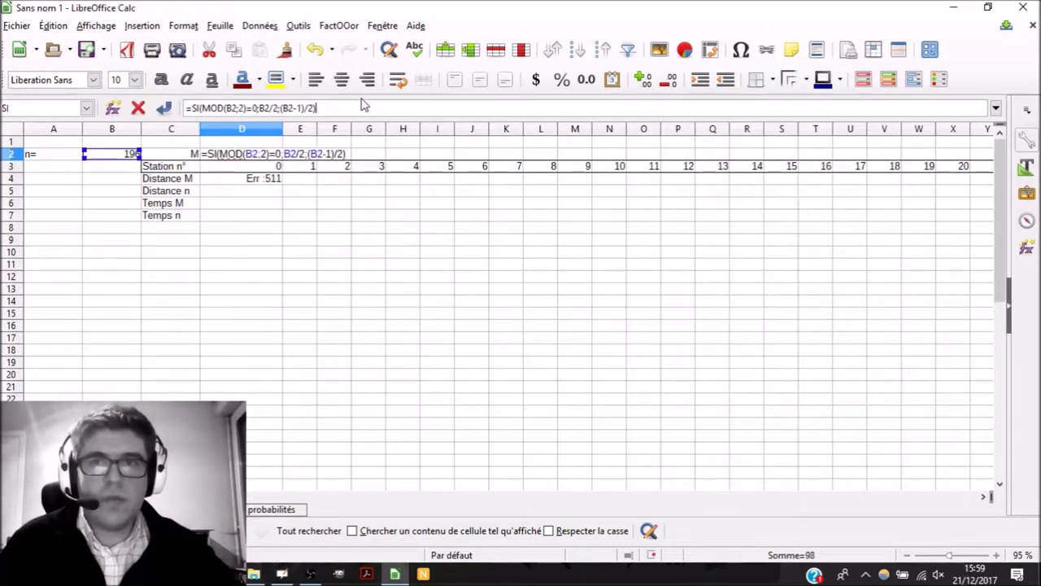
click(288, 178)
click(164, 158)
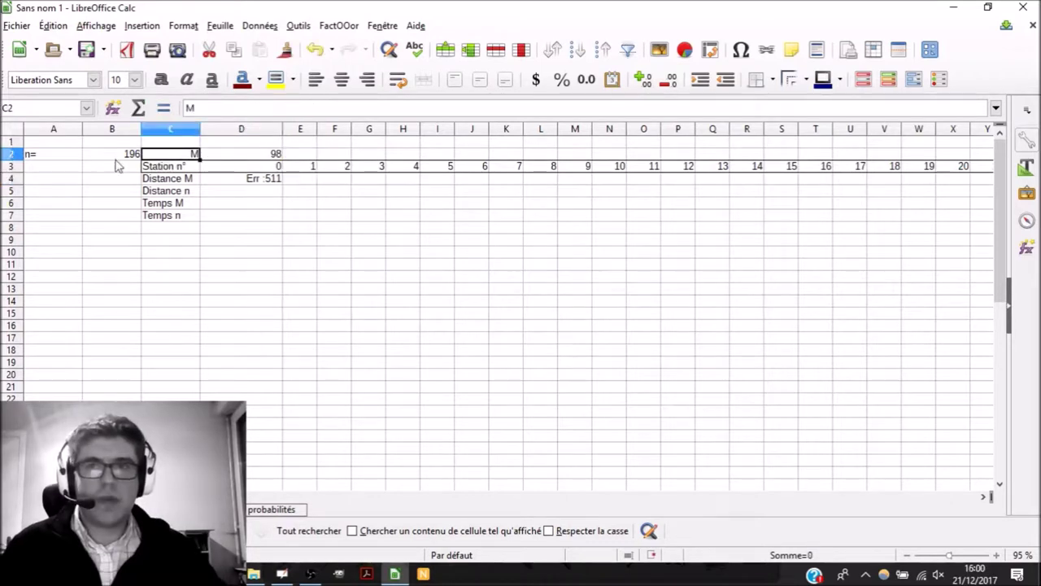
Step: Set the n value in B2 to 197
click(117, 158)
text(&çé)
key(Return)
key(Right)
key(Left)
text(&ç)
key(BackSpace)
key(BackSpace)
text(197)
key(Return)
key(Up)
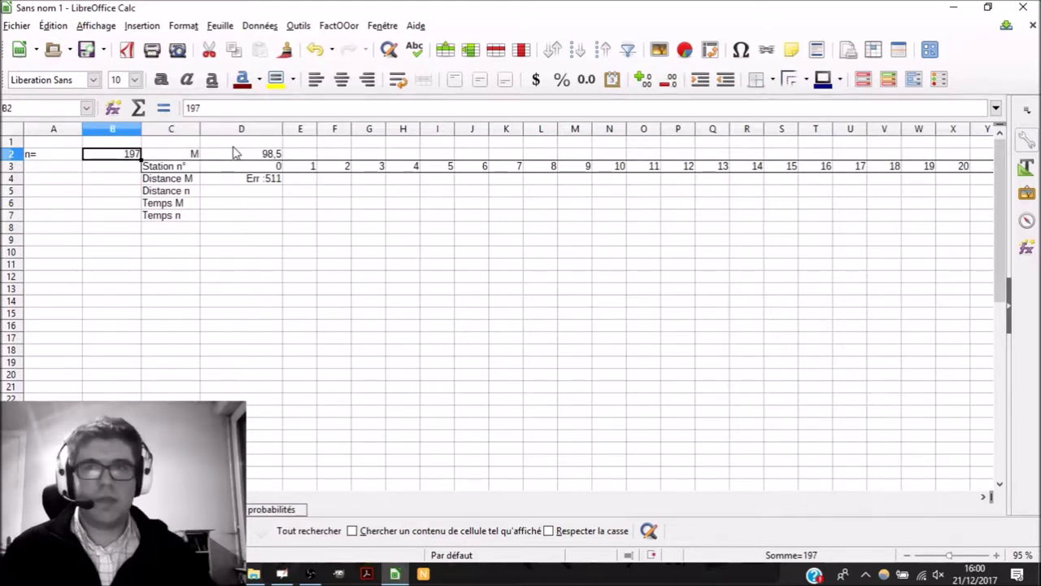
Step: Set the n value in B2 back to 196
key(BackSpace)
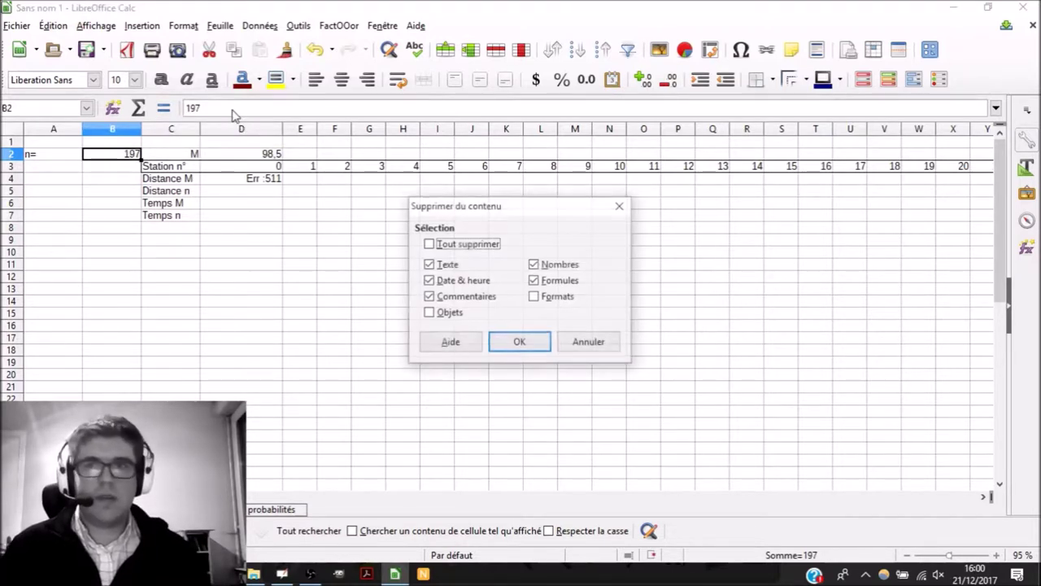
key(Return)
text(198)
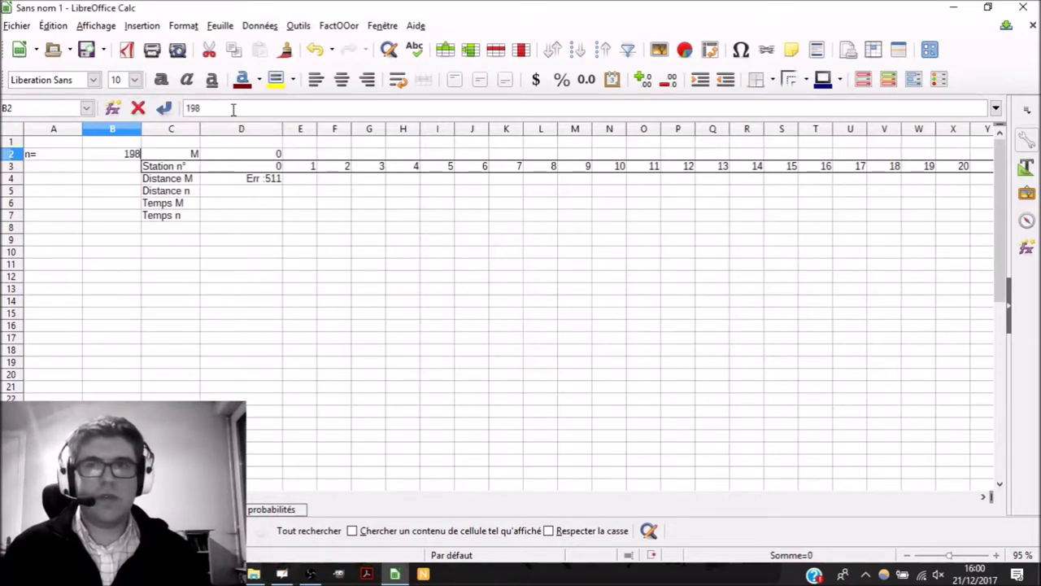
key(BackSpace)
key(Return)
key(Right)
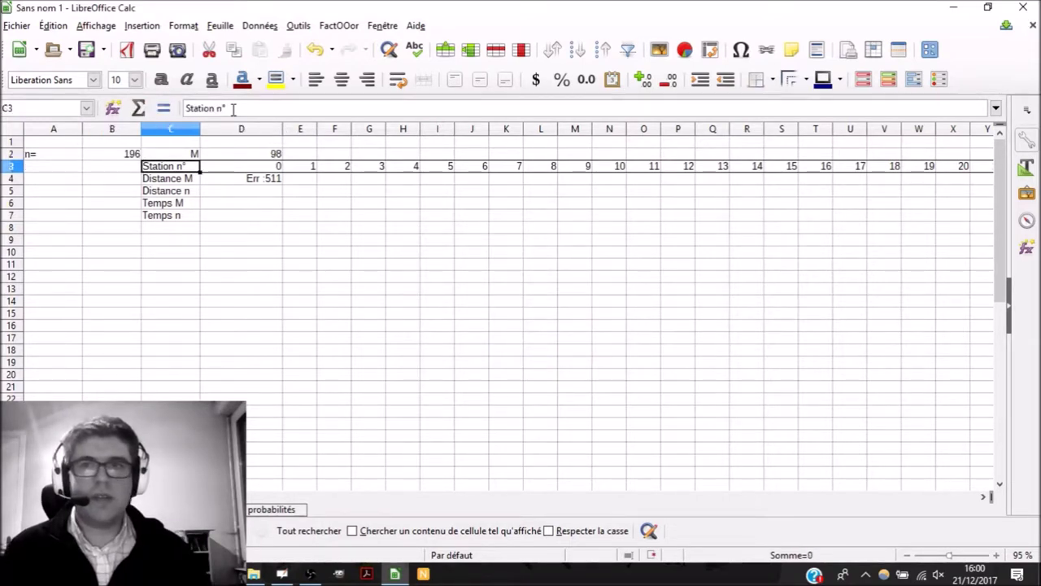
Step: Begin the test of the nested SI in the Distance M formula with the absolute reference $D$2 and a greater-than sign
key(Down)
key(Right)
key(Right)
key(Left)
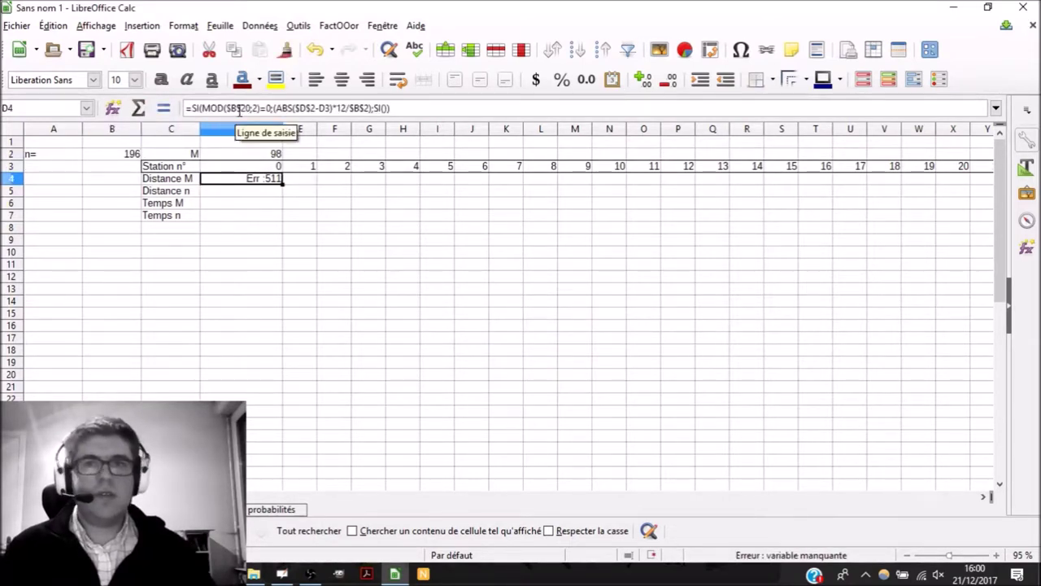
click(422, 107)
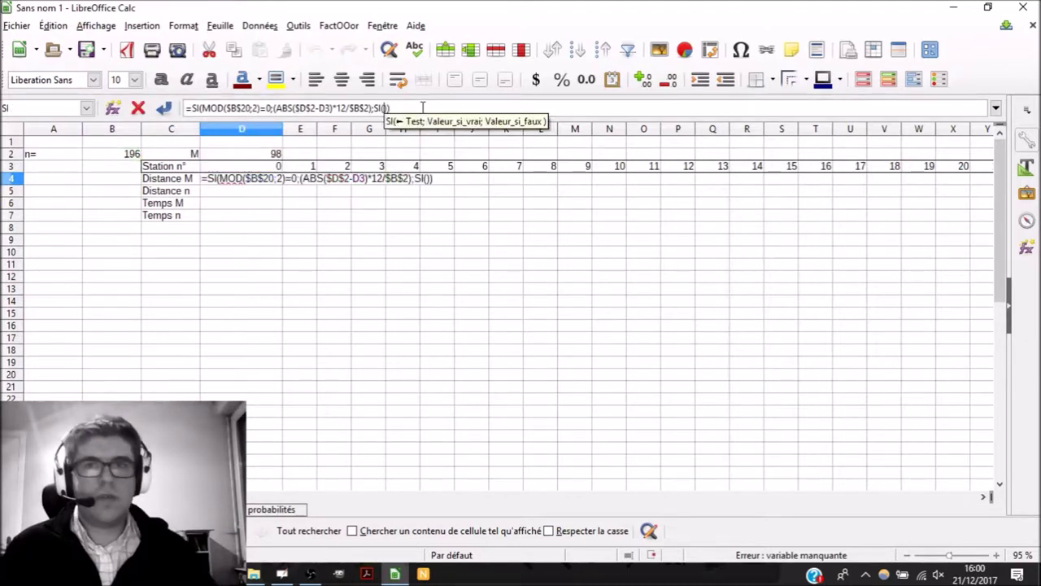
click(241, 154)
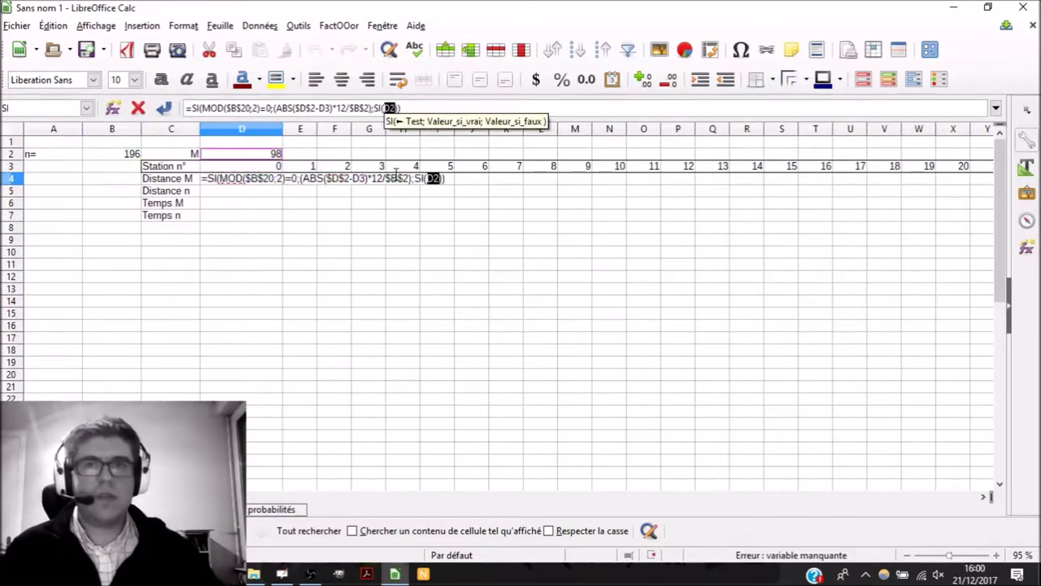
text($)
key(Right)
text($2>)
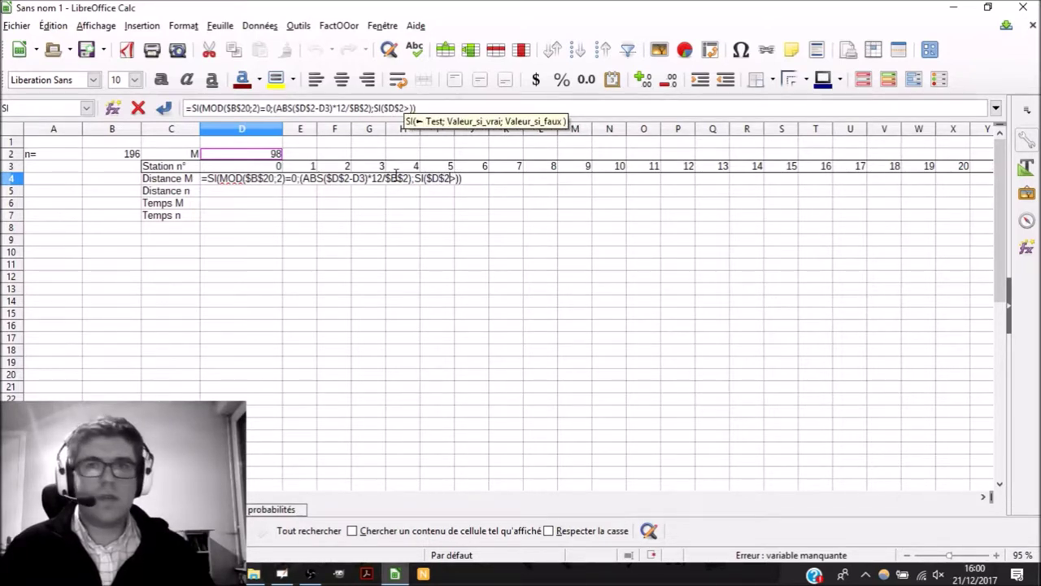
Step: Complete the nested SI test as $D$2>D3 and open its value-if-true argument
click(265, 169)
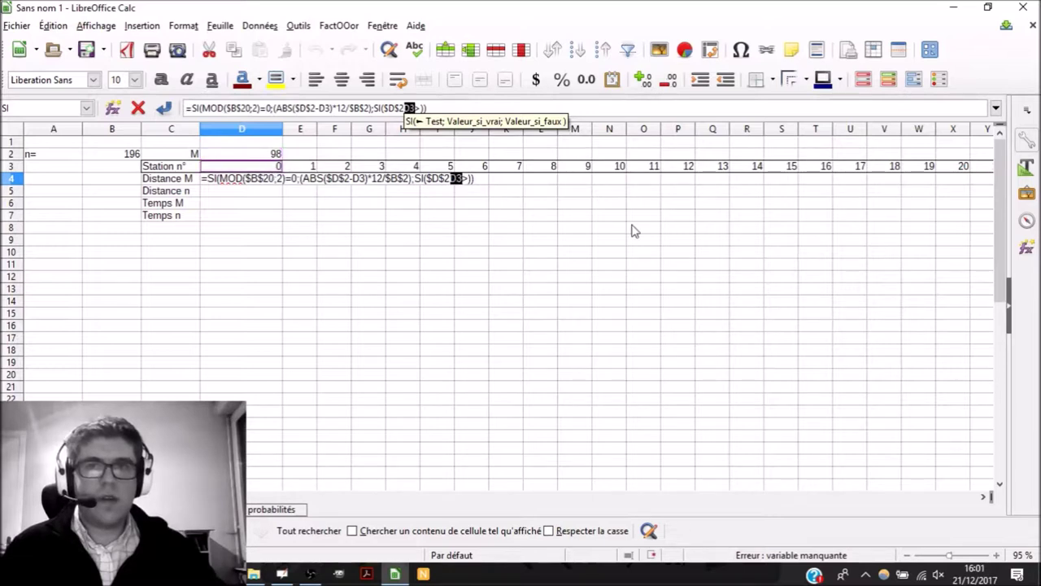
key(BackSpace)
key(Right)
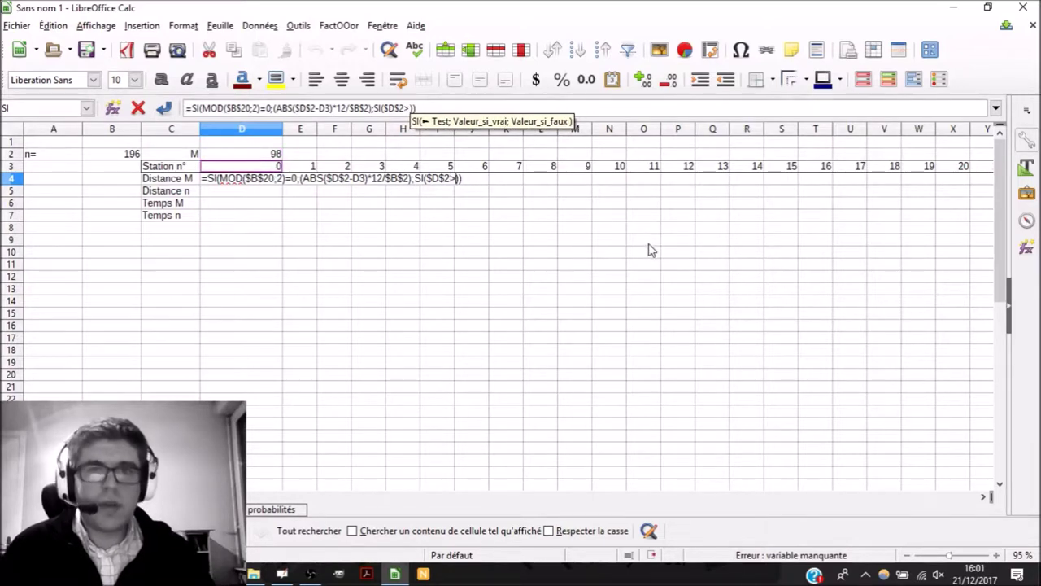
text(D3;)
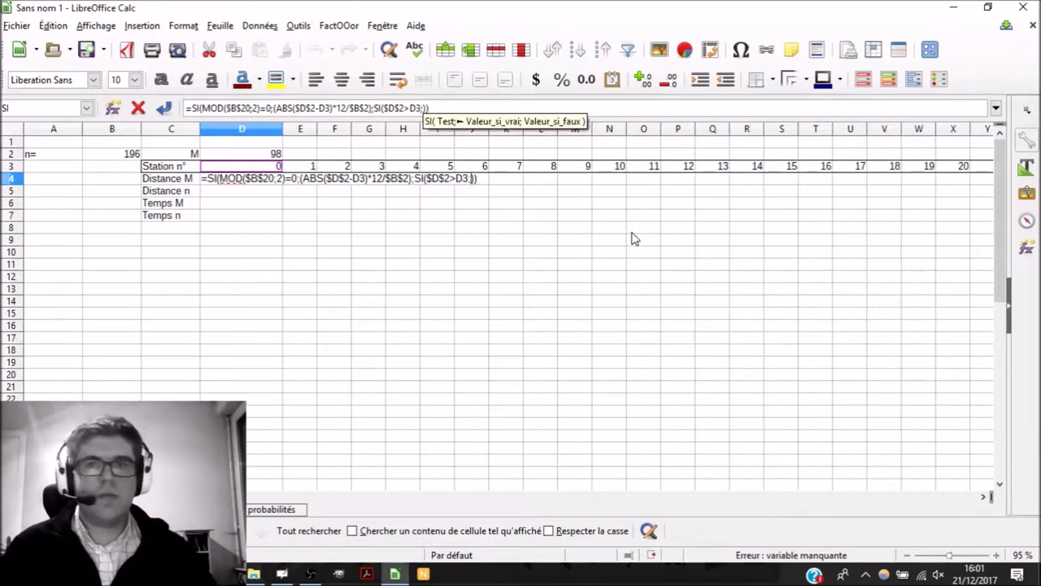
Step: Copy ABS($D$2-D3)*12/$B$2 from the outer SI into the nested SI as its value if true
drag(303, 180, 413, 183)
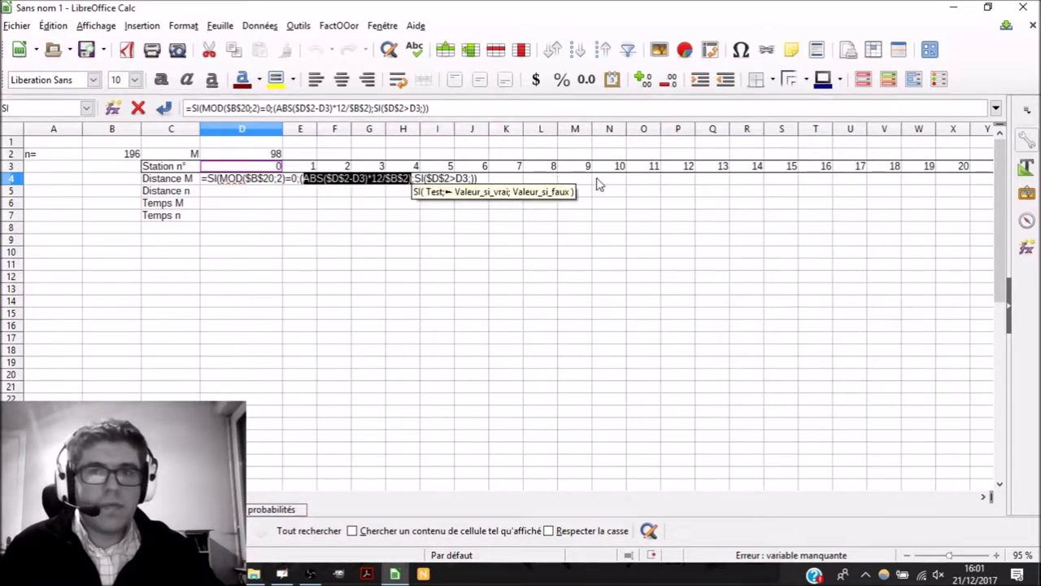
key(shift+Left)
key(ctrl+c)
key(Right)
key(Right)
key(Right)
key(Right)
key(Right)
key(Right)
key(Right)
key(Right)
key(Right)
key(Right)
key(Right)
key(Right)
key(Right)
key(Right)
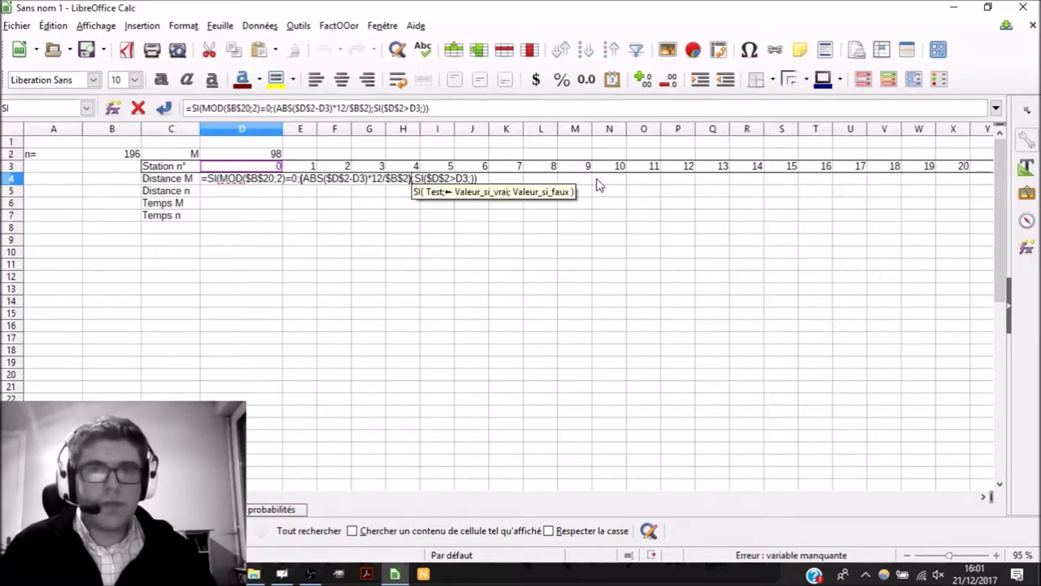
key(Left)
key(Left)
key(Left)
key(Left)
key(Left)
key(Left)
key(Left)
key(Left)
key(Left)
key(Left)
key(Left)
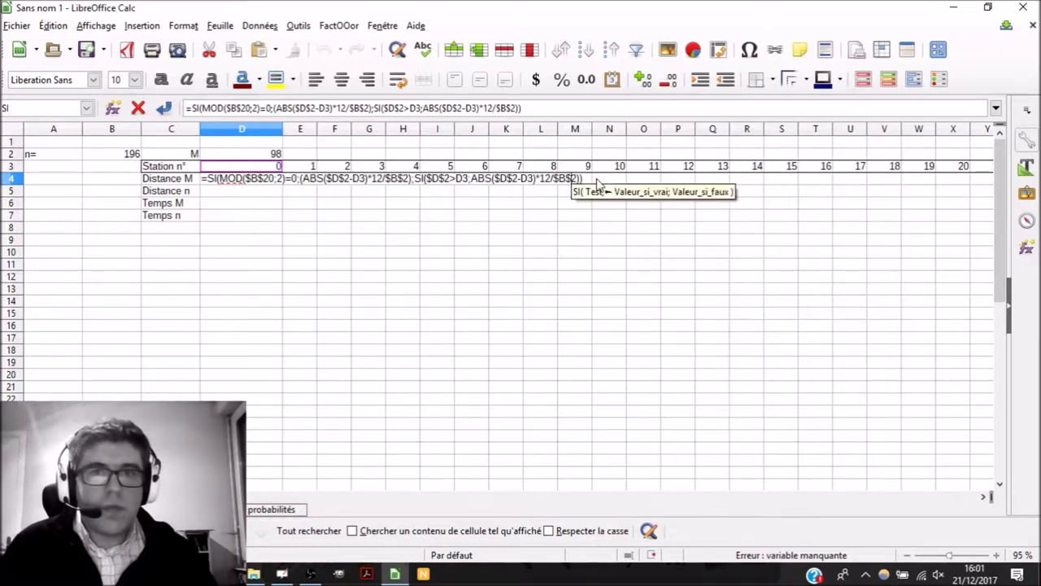
Step: Subtract 1 inside the copied ABS, add +6/$B$2 after that expression and commit the Distance M formula
text(-1)
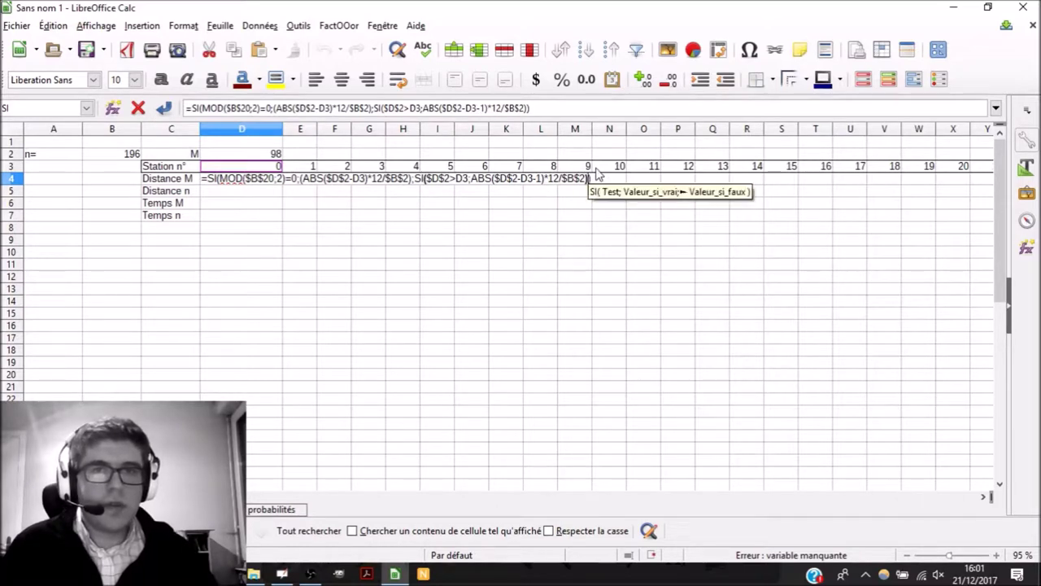
text(+6/)
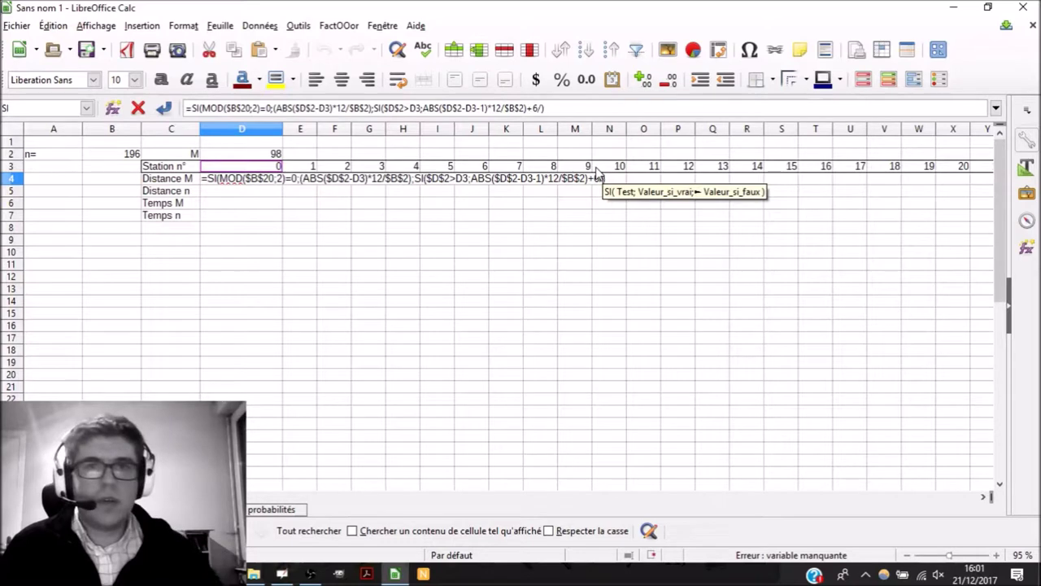
text($B$2)
key(Return)
key(Up)
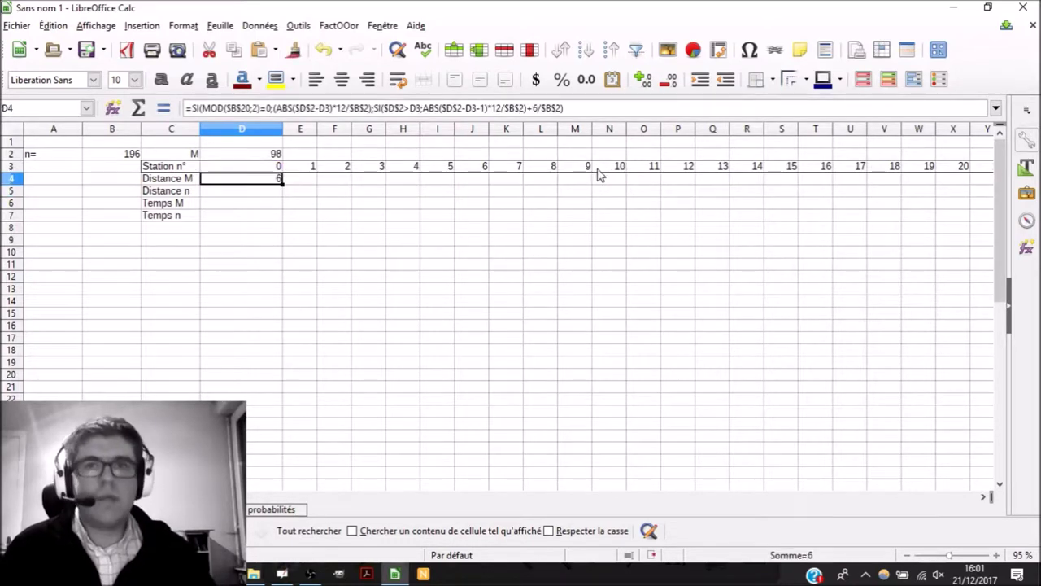
Step: Duplicate the ABS($D$2-D3-1)*12/$B$2)+6/$B$2 expression as the nested SI's value if false, with +1 in place of -1
click(583, 106)
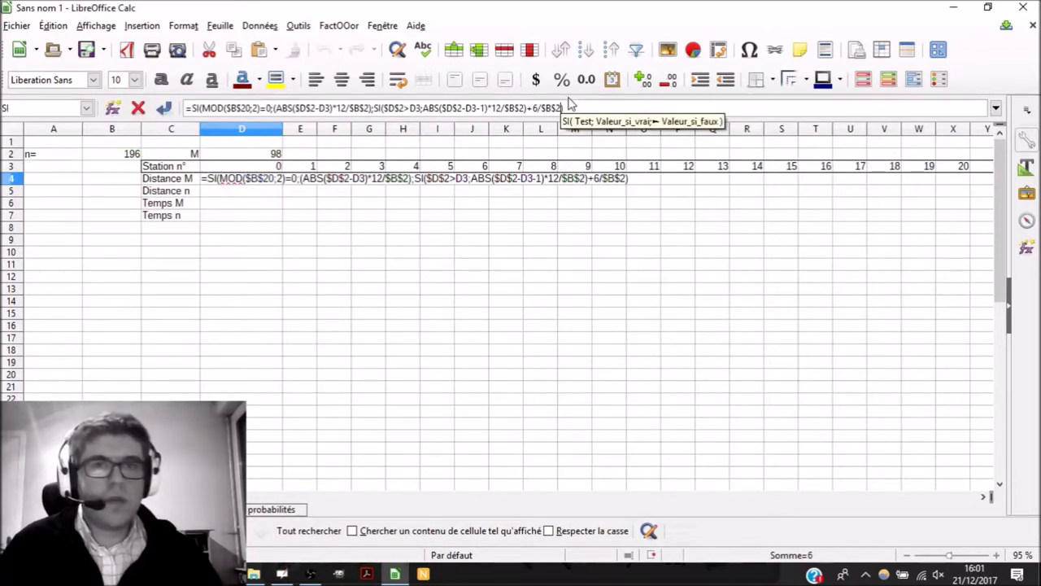
key(shift+Left)
key(shift+Left)
key(shift+Left)
key(shift+Left)
key(shift+Left)
key(shift+Left)
key(shift+Left)
key(shift+Left)
key(shift+Left)
key(shift+Left)
key(shift+Left)
key(shift+Left)
key(shift+Left)
key(shift+Left)
key(shift+Left)
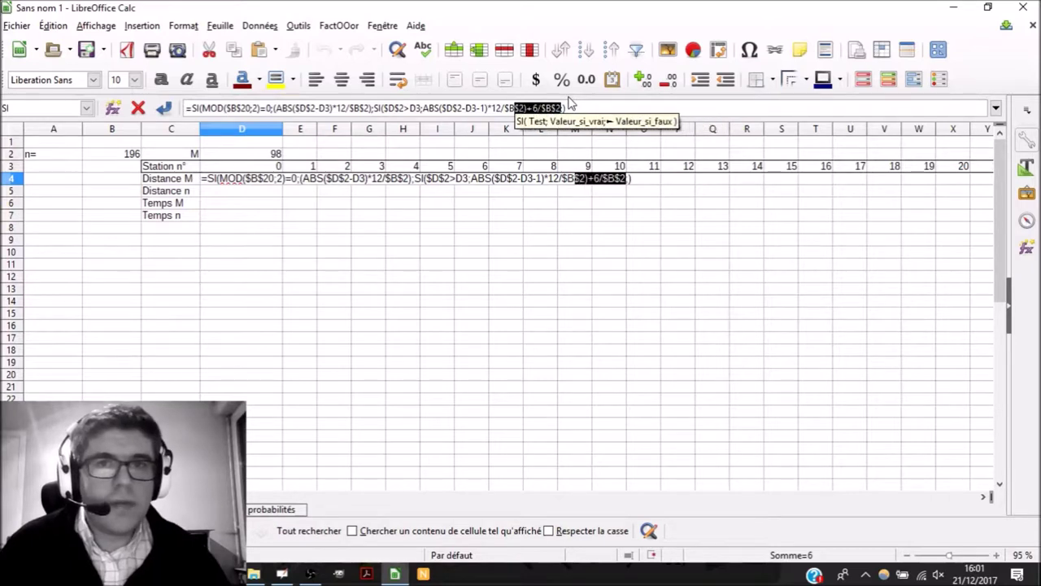
key(shift+Left)
key(shift+Left)
key(shift+Left)
key(shift+Left)
key(shift+Left)
key(shift+Left)
key(shift+Left)
key(shift+Left)
key(shift+Left)
key(shift+Left)
key(shift+Left)
key(shift+Left)
key(shift+Left)
key(shift+Left)
key(shift+Left)
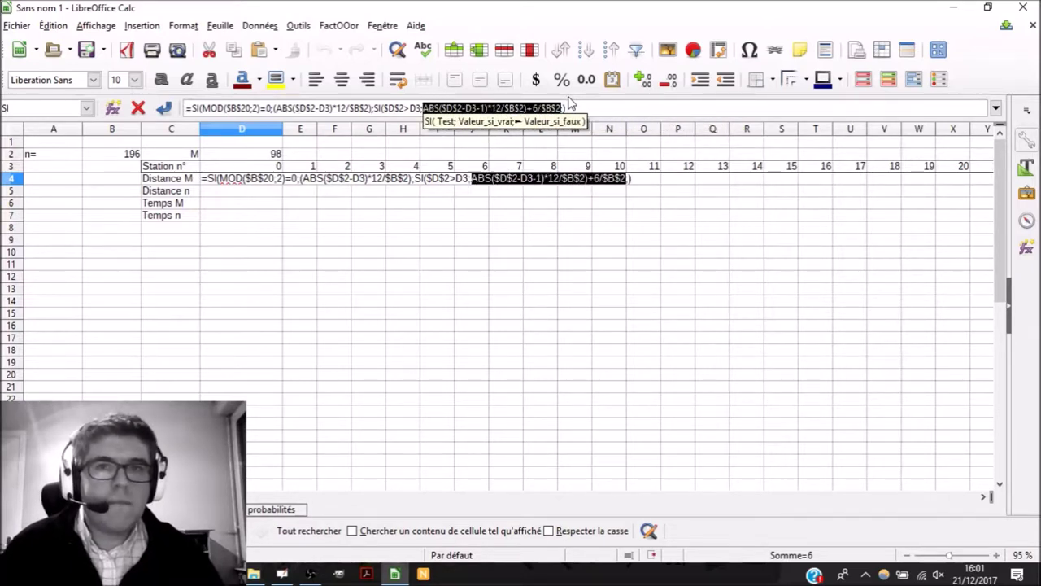
key(Right)
key(Right)
key(Right)
key(Right)
key(Right)
key(Right)
key(Right)
key(Right)
key(Right)
key(Right)
key(Right)
key(Right)
key(Right)
key(Right)
key(Right)
key(Right)
key(Right)
key(Right)
key(Right)
key(Right)
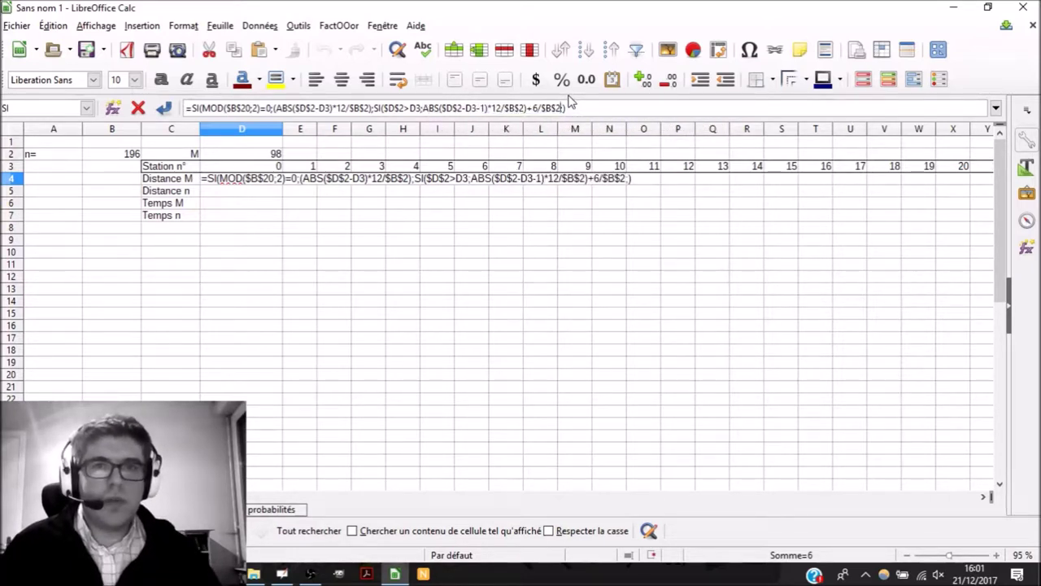
key(ctrl+v)
key(Left)
key(Left)
key(Left)
key(Left)
key(Left)
key(Left)
key(Left)
key(Left)
key(Left)
key(Left)
key(Left)
key(Left)
key(Left)
key(Left)
key(Left)
key(Left)
key(Left)
key(Left)
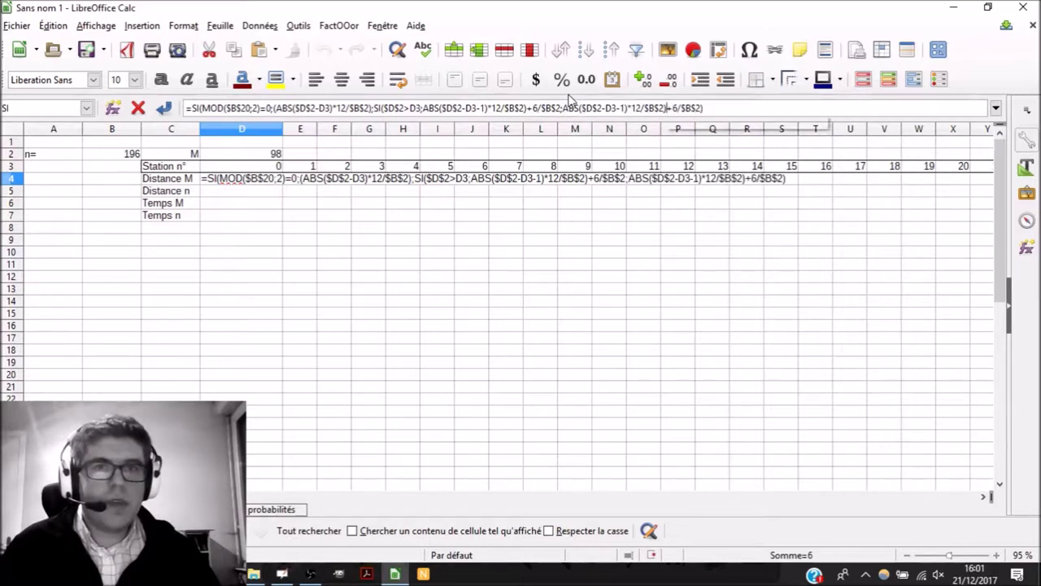
Step: Delete the nested SI($D$2>D3; test in front of the second ABS expression of the Distance M formula
drag(704, 106, 431, 109)
click(424, 108)
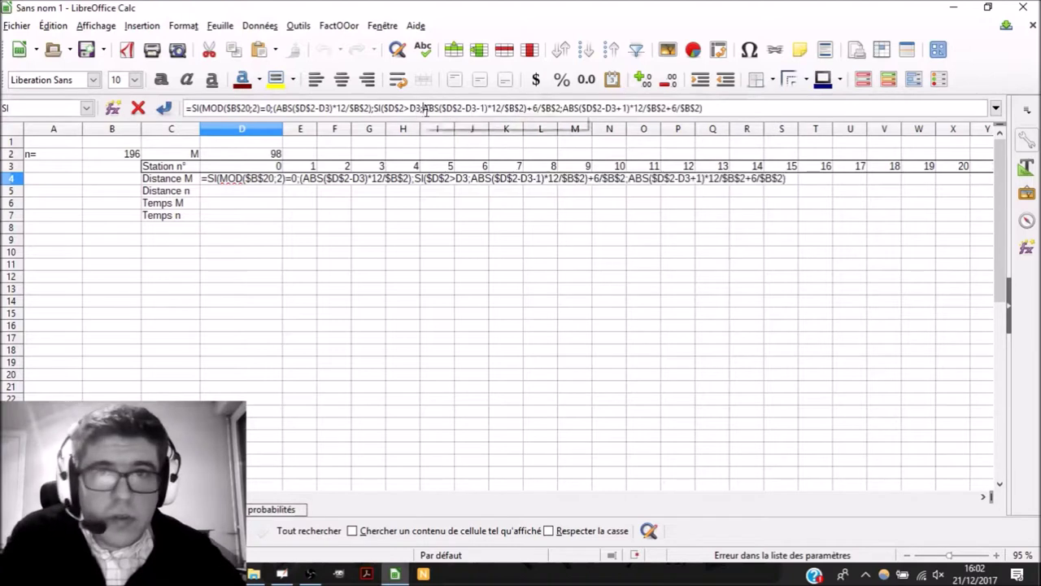
key(BackSpace)
key(BackSpace)
key(BackSpace)
key(BackSpace)
key(BackSpace)
key(BackSpace)
key(BackSpace)
key(BackSpace)
key(BackSpace)
key(BackSpace)
key(BackSpace)
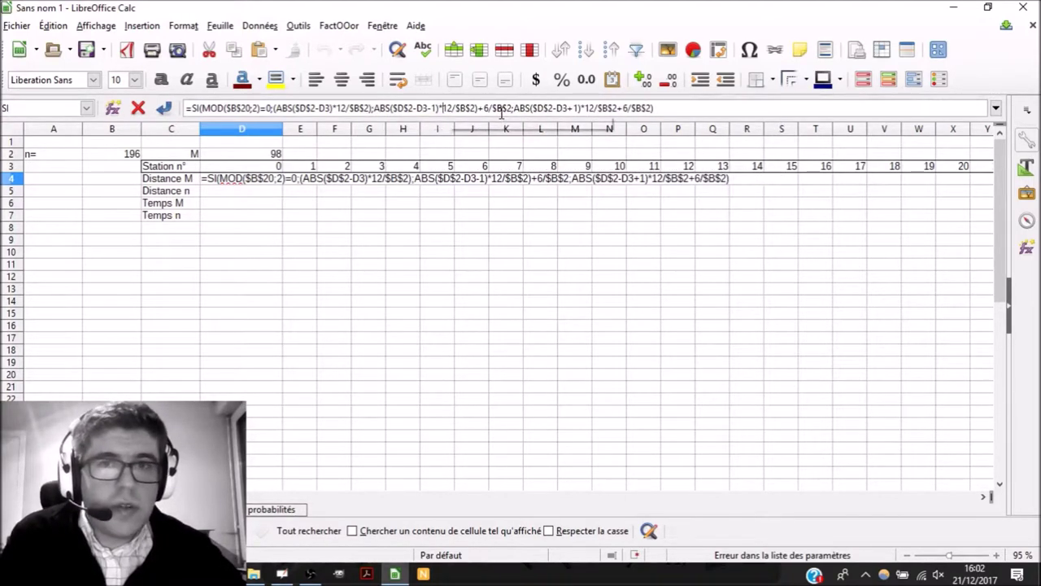
Step: Remove the duplicated ABS($D$2-D3+1) branch so that the Distance M formula ends with +6/$B$2
drag(509, 108, 841, 112)
key(BackSpace)
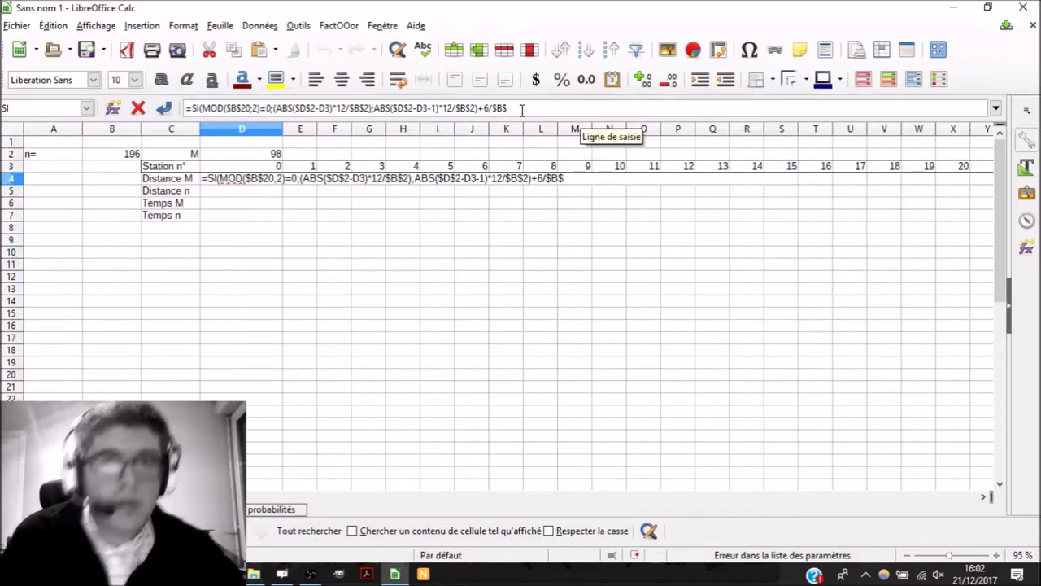
text(2)
Step: Change the -1 inside the second ABS to -1/2 and commit the Distance M formula
key(Left)
key(Left)
key(Left)
key(Left)
key(Left)
key(Left)
key(Left)
key(Left)
key(Left)
key(Left)
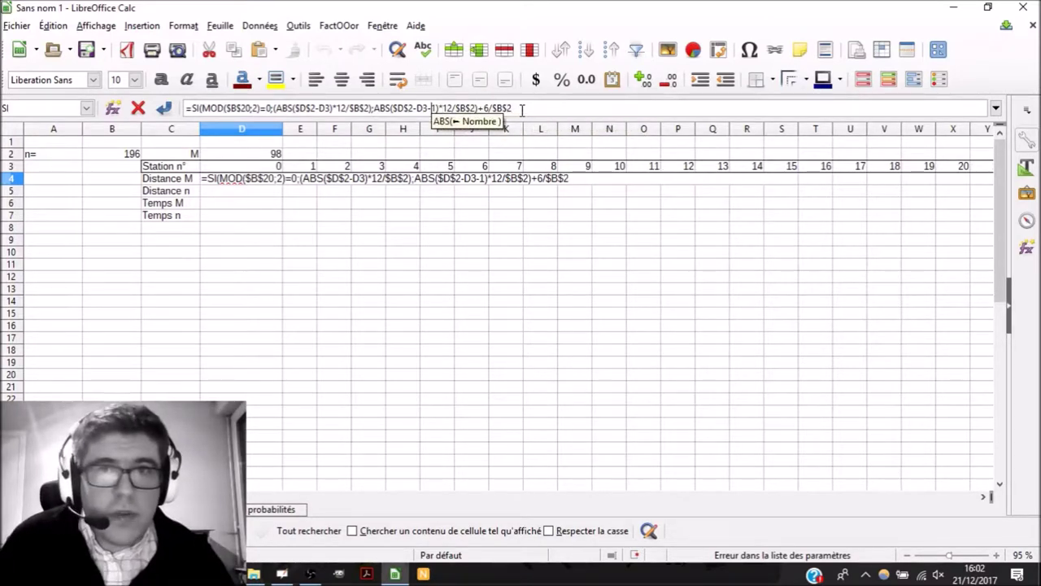
text(/2)
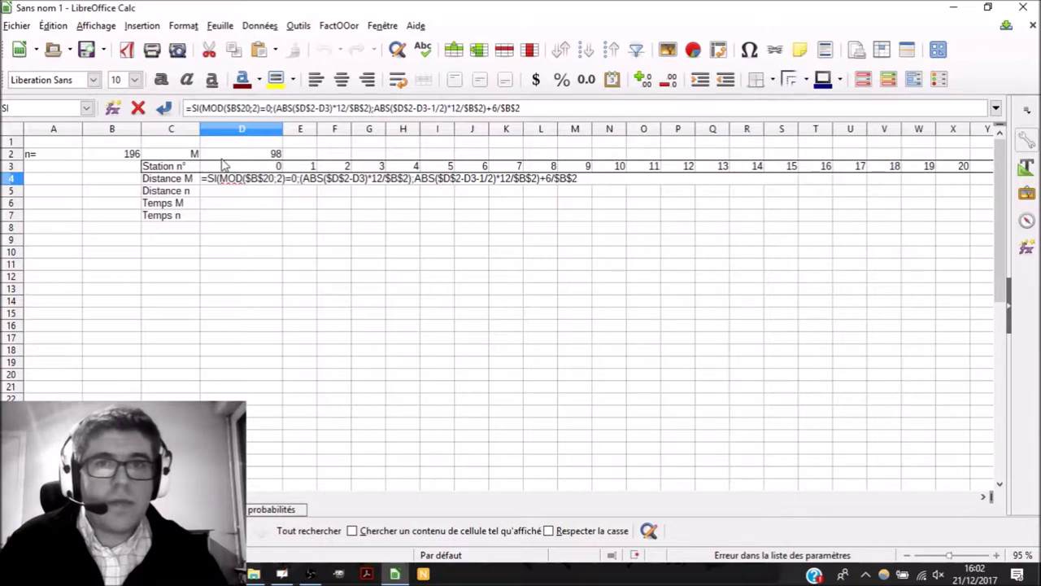
key(Return)
key(Up)
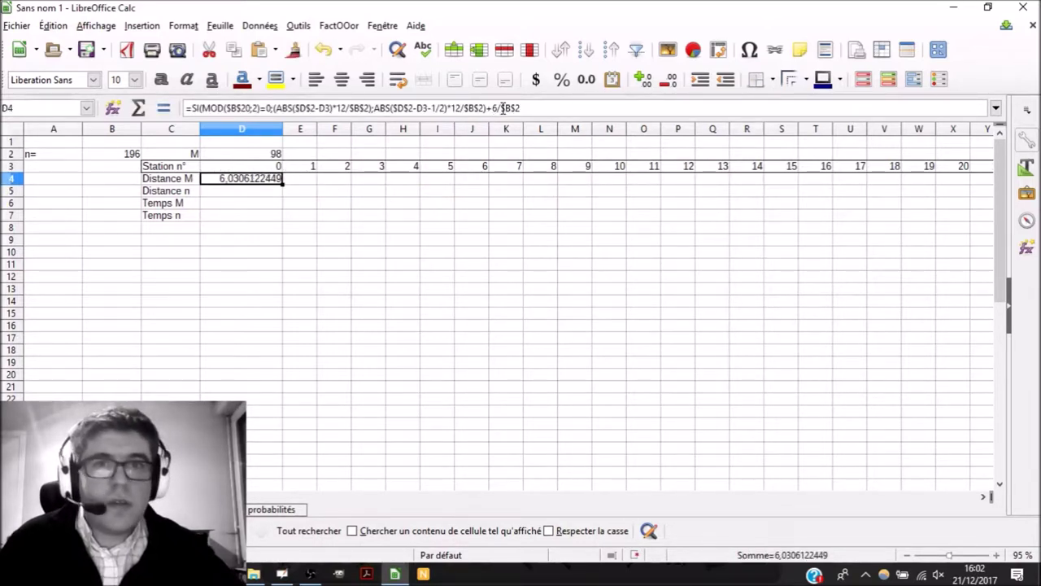
Step: Move the closing parenthesis from before +6/$B$2 to the end of the Distance M formula and commit it
click(503, 108)
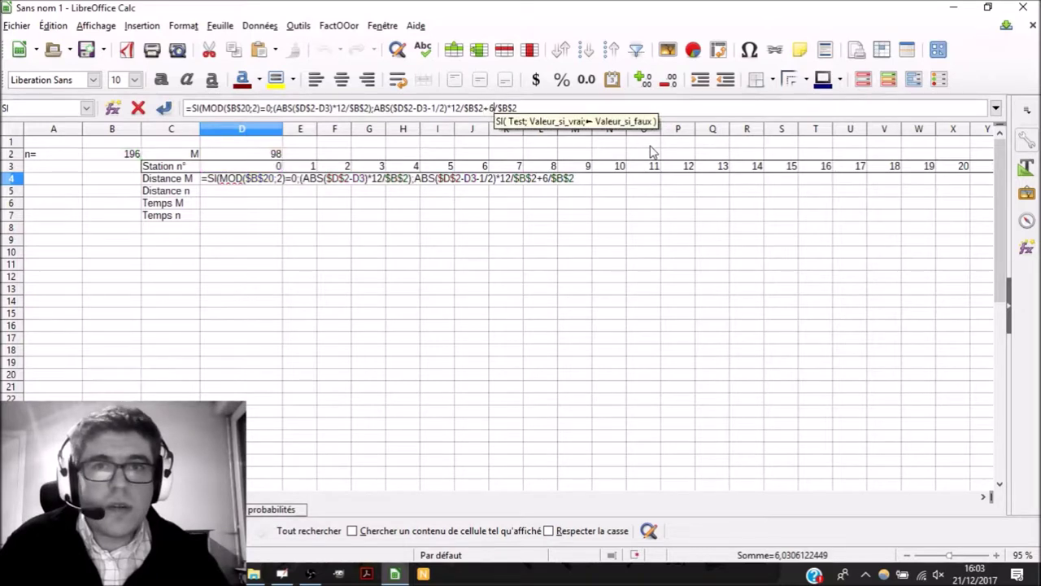
key(Return)
key(Up)
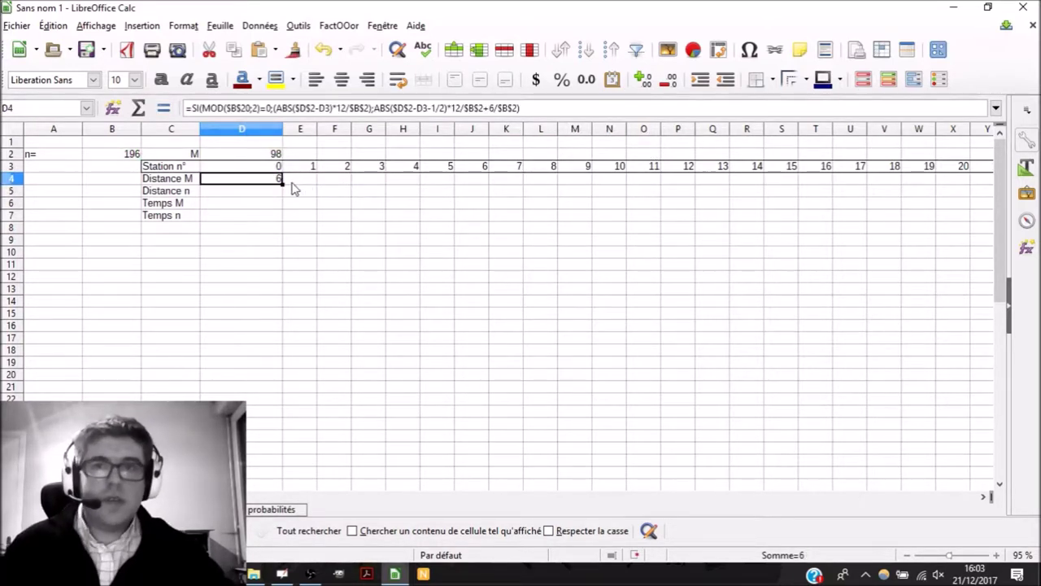
Step: Set n in B2 to 3 to test the Distance M formula with an odd value
click(271, 155)
key(Left)
key(Left)
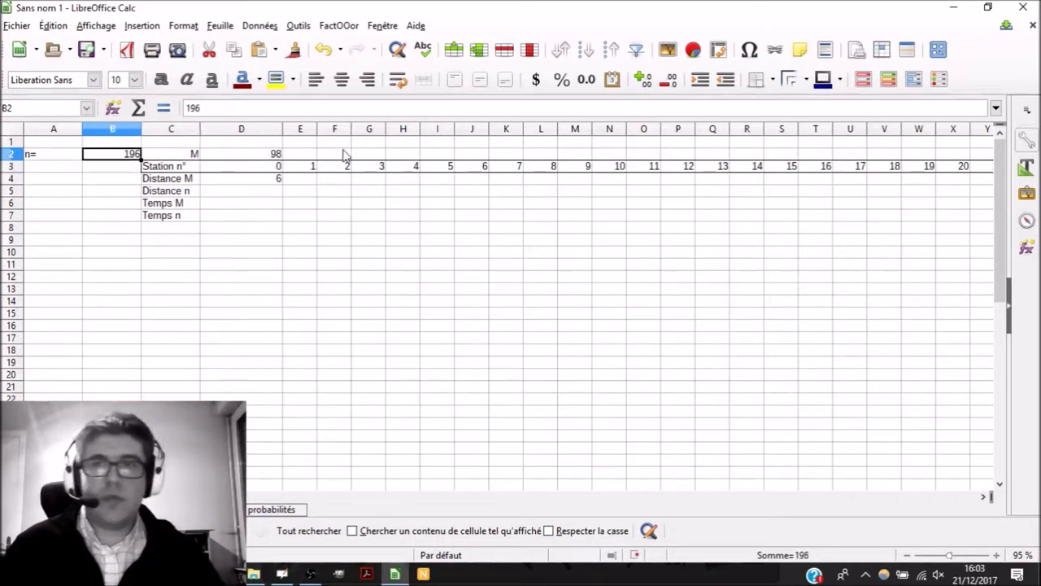
text(3)
key(Return)
Step: Fill the Distance M formula from station 0 across to station 3
key(Right)
key(Down)
key(Right)
key(Right)
key(Right)
key(Up)
key(Left)
key(Left)
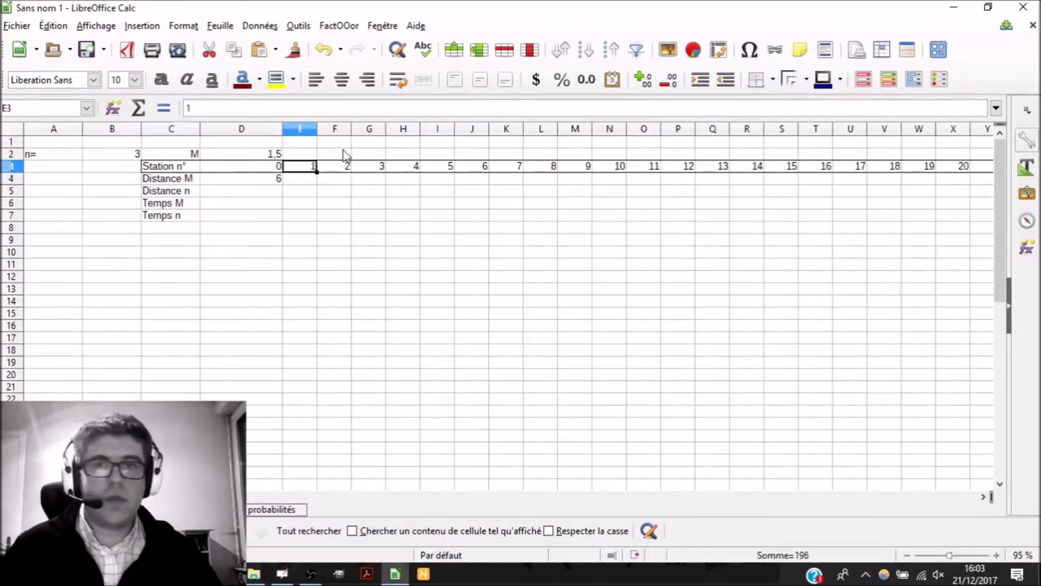
key(Down)
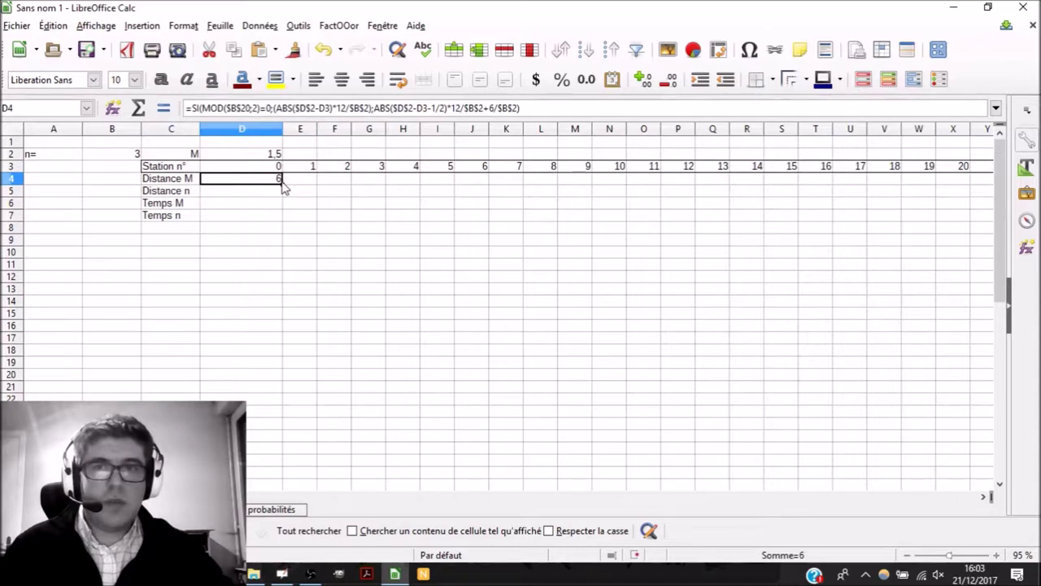
drag(281, 184, 380, 183)
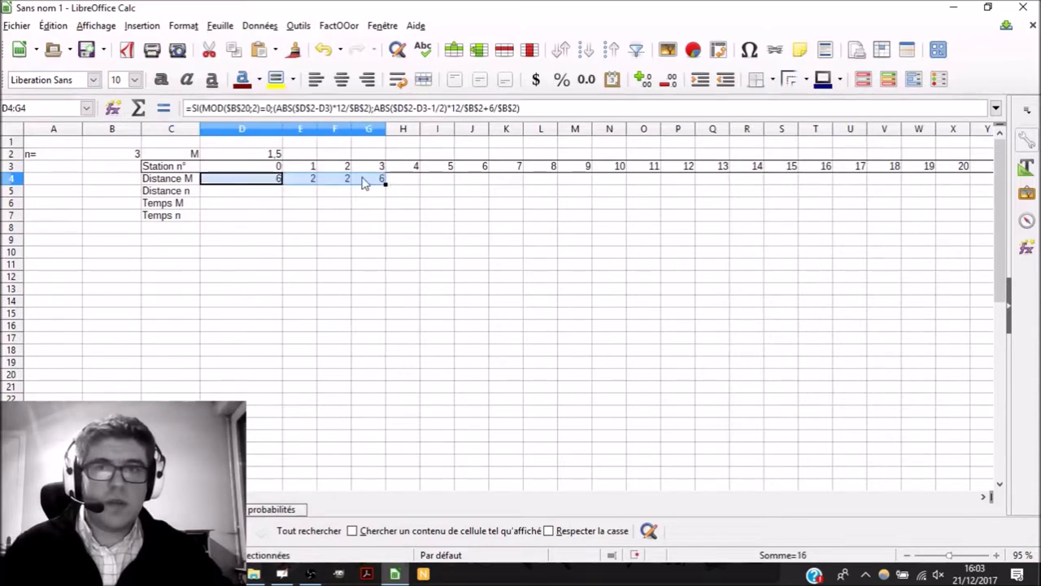
Step: Check the Distance M results for stations 0 to 3, comparing the stations on either side of M
click(379, 181)
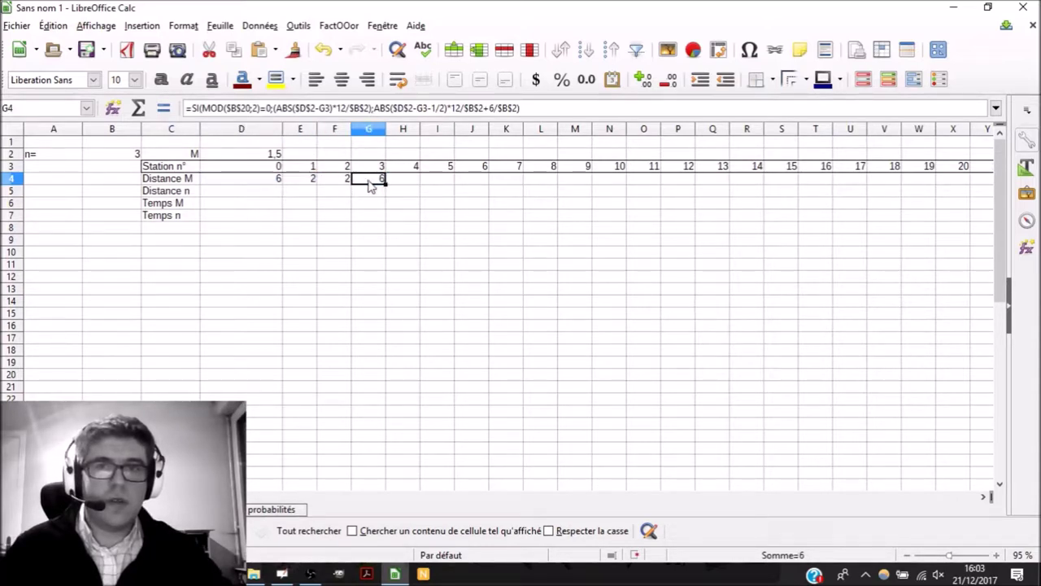
click(302, 180)
click(261, 168)
click(302, 178)
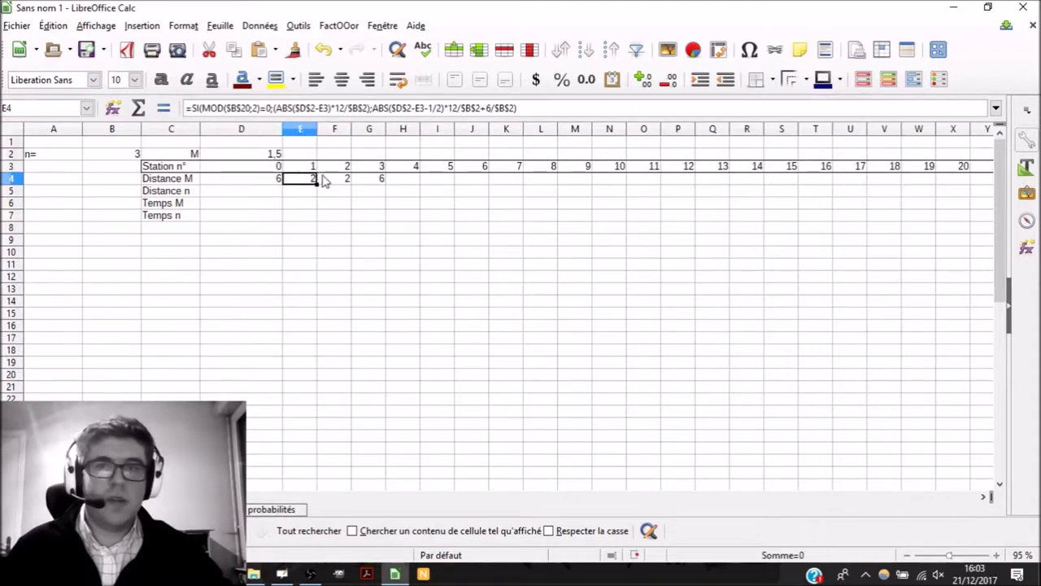
click(368, 178)
click(277, 180)
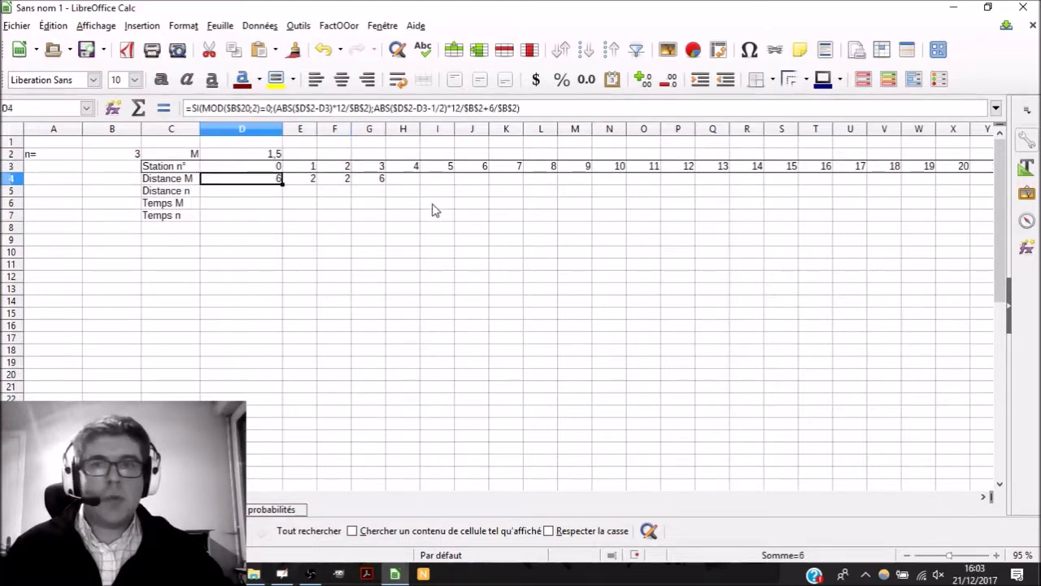
Step: Set n in B2 back to 196
key(Left)
key(Up)
key(Up)
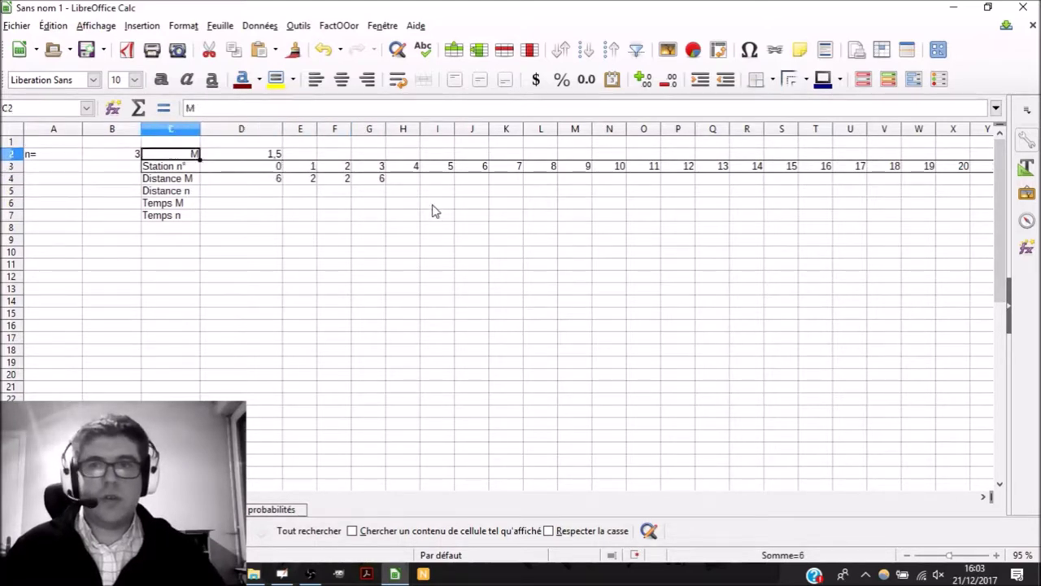
key(Left)
key(Left)
key(Right)
text(196)
key(Return)
Step: Fill the Distance M formula from station 0 across the whole row to station 196
key(Right)
key(Down)
key(Right)
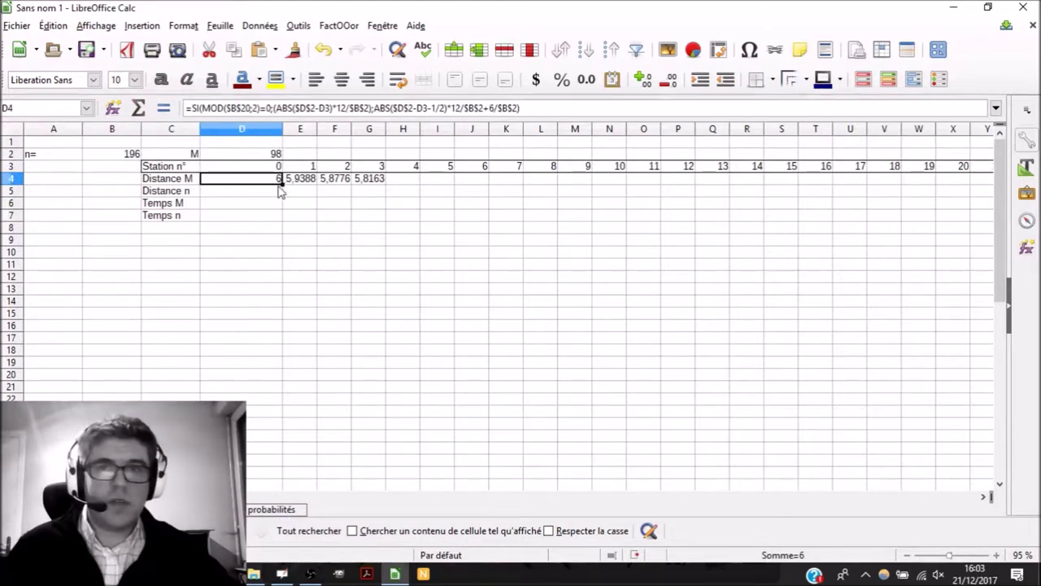
drag(282, 184, 706, 182)
Step: Review the Distance M values from station 196 back through the middle stations to station 0
click(700, 180)
key(Left)
key(Left)
key(Left)
key(Left)
key(Left)
key(Left)
key(Left)
key(Left)
key(Left)
key(Left)
key(Left)
key(Left)
key(Left)
key(Left)
key(Left)
key(Left)
key(Left)
key(Left)
key(Left)
key(Left)
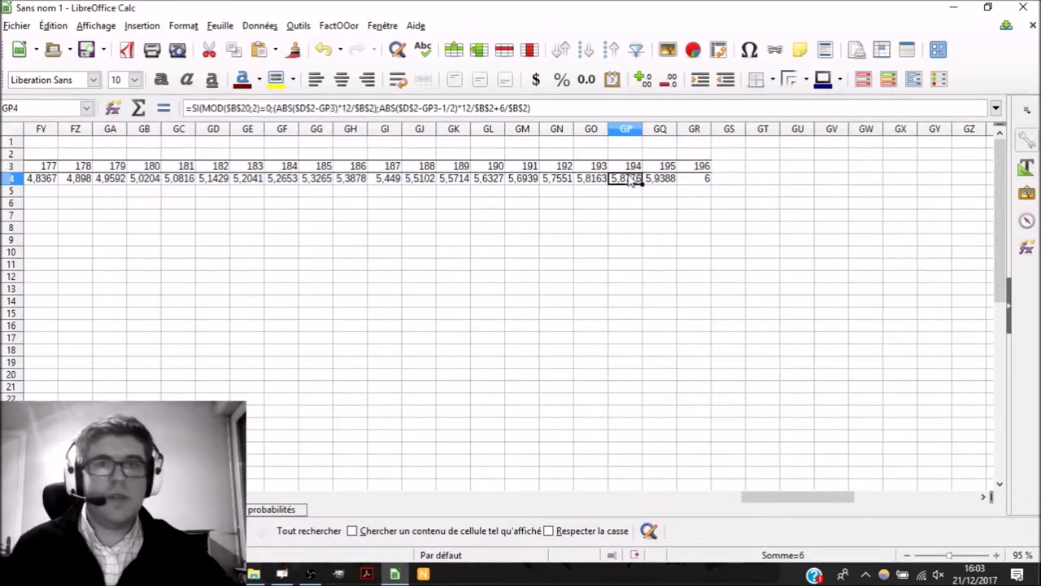
key(Left)
key(Left)
key(Left)
key(Left)
key(Left)
key(Left)
key(Left)
key(Left)
key(Left)
key(Left)
key(Left)
key(Left)
key(Left)
key(Left)
key(Left)
key(Left)
key(Left)
key(Left)
key(Left)
key(Left)
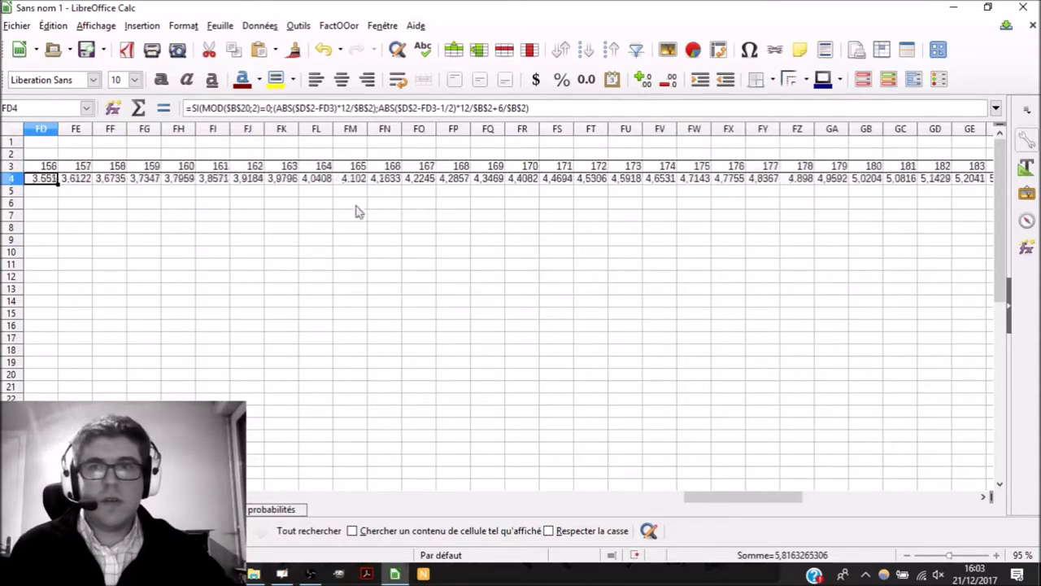
key(Left)
key(Left)
key(Left)
key(Left)
key(Left)
key(Left)
key(Left)
key(Left)
key(Left)
key(Left)
key(Left)
key(Left)
key(Left)
key(Left)
key(Left)
key(Left)
key(Left)
key(Left)
key(Left)
key(Left)
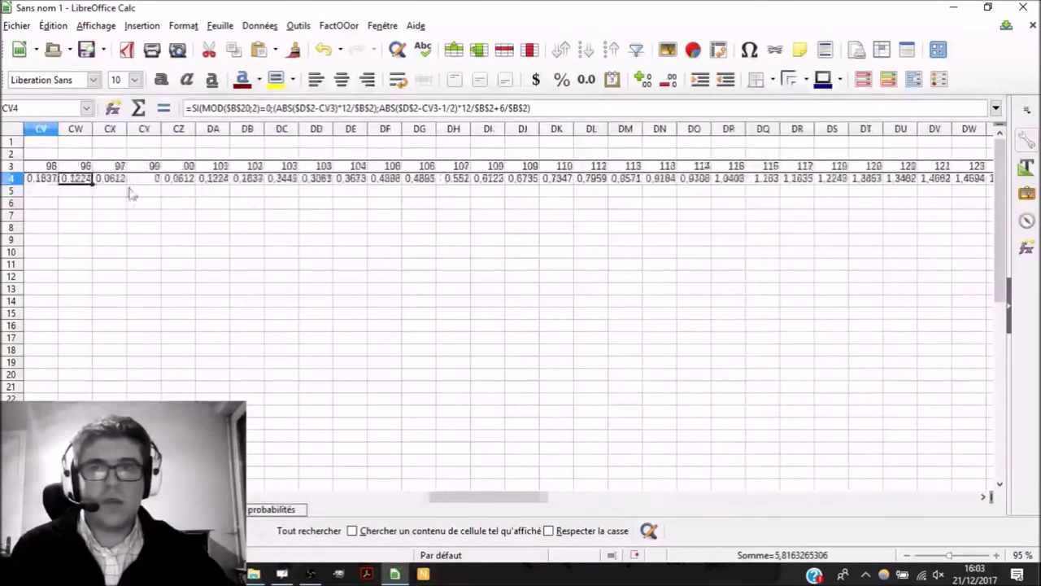
key(Left)
key(Left)
key(Left)
key(Left)
key(Left)
key(Left)
key(Left)
key(Left)
key(Left)
key(Left)
key(Left)
key(Left)
key(Left)
key(Left)
key(Left)
key(Left)
key(Left)
key(Left)
key(Left)
key(Left)
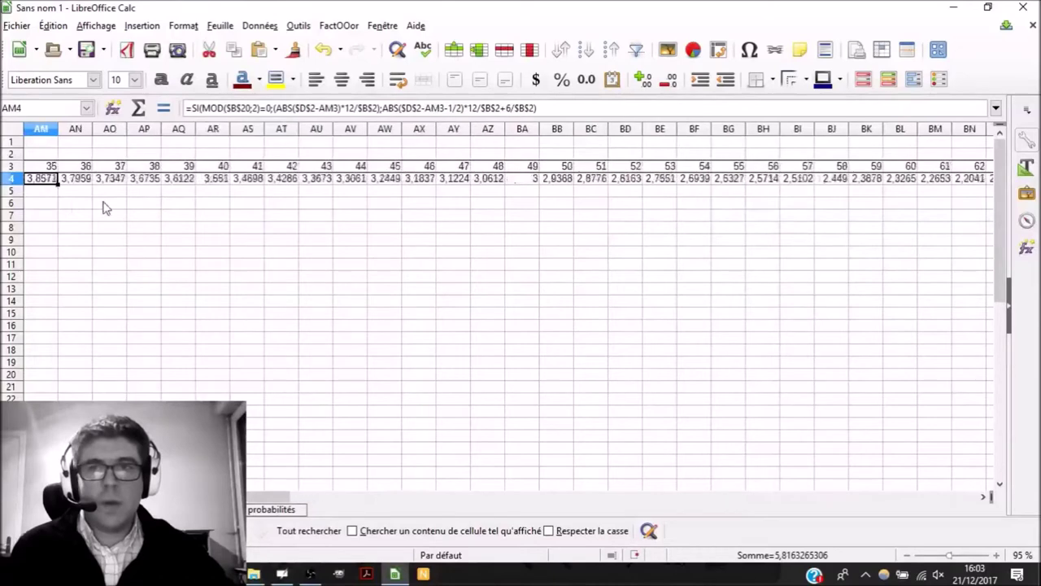
click(279, 181)
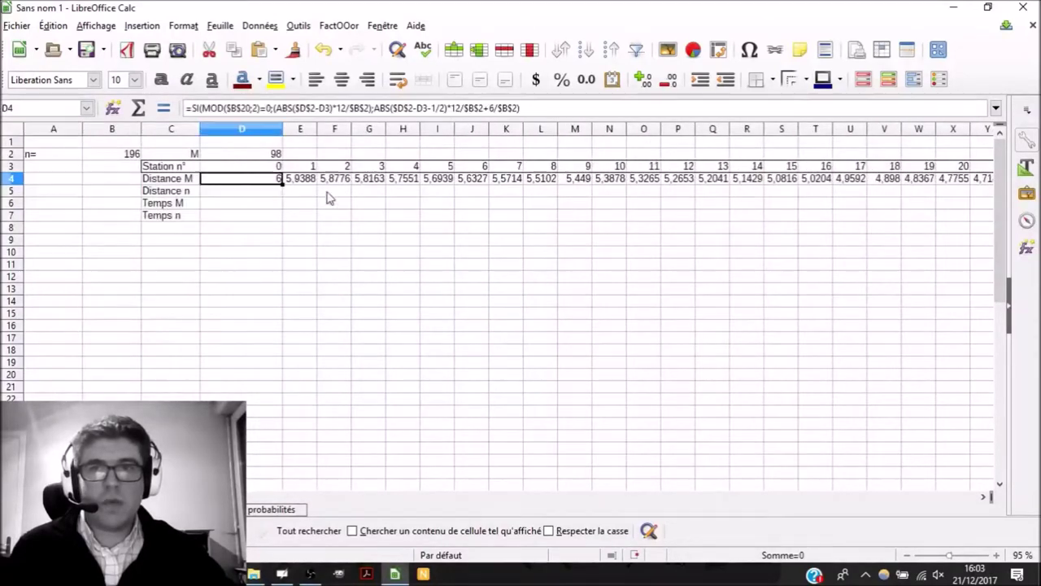
Step: Start the Distance n formula for station 0 in D5 as =12/$B$2*D3
key(Return)
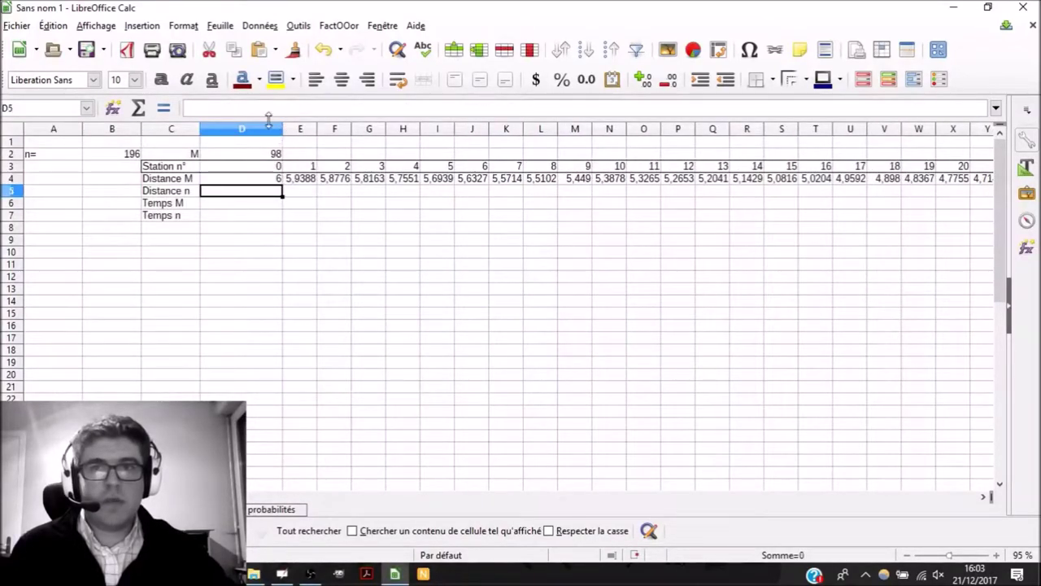
text(=)
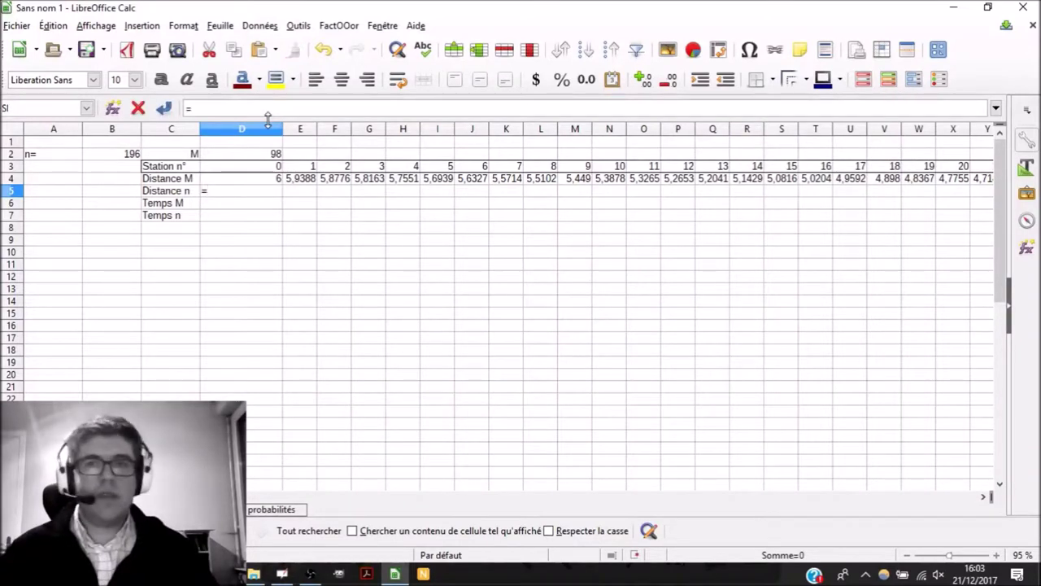
key(Up)
key(Down)
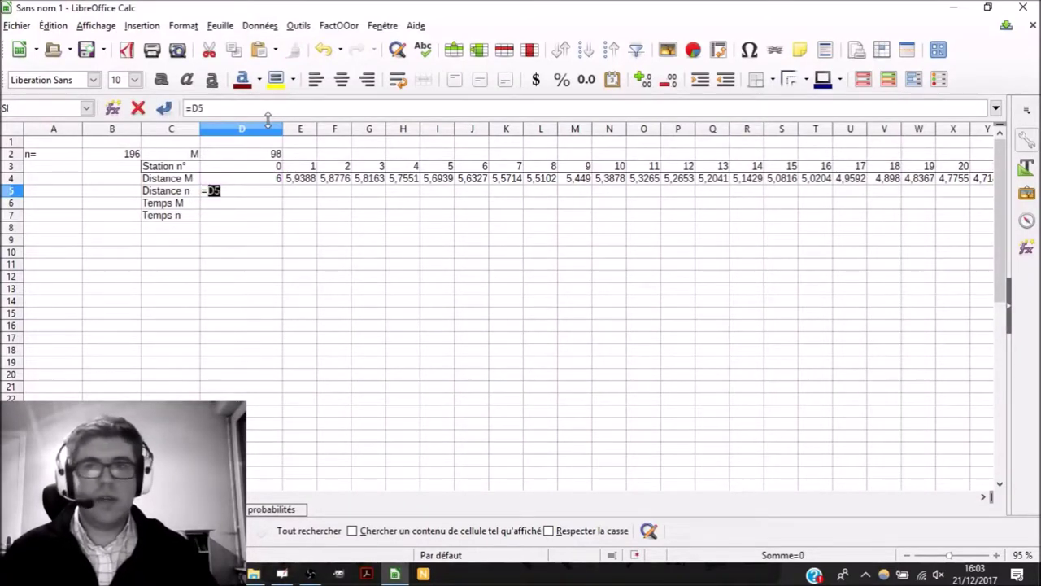
text(1/2)
text(n)
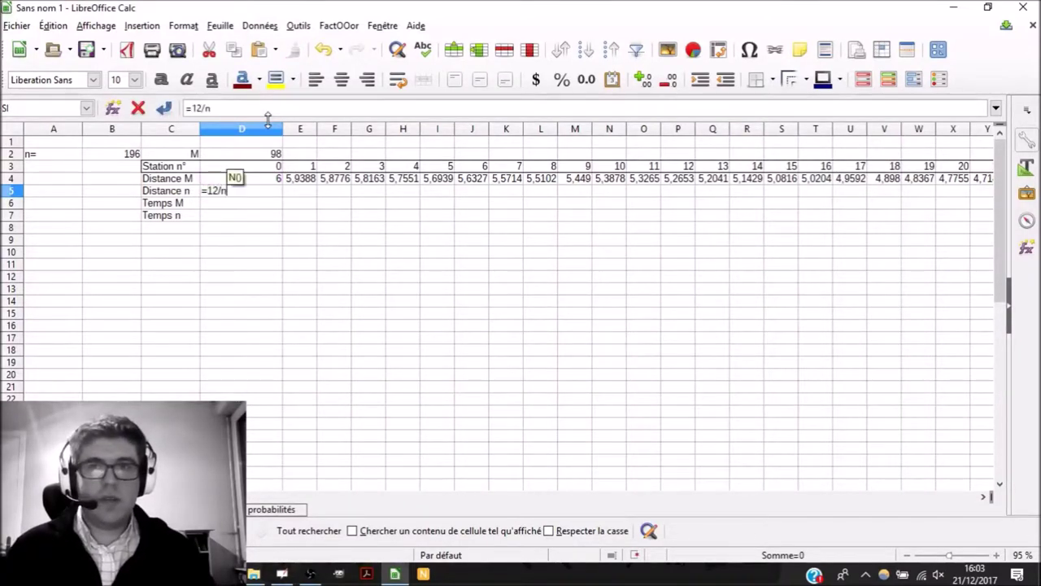
key(BackSpace)
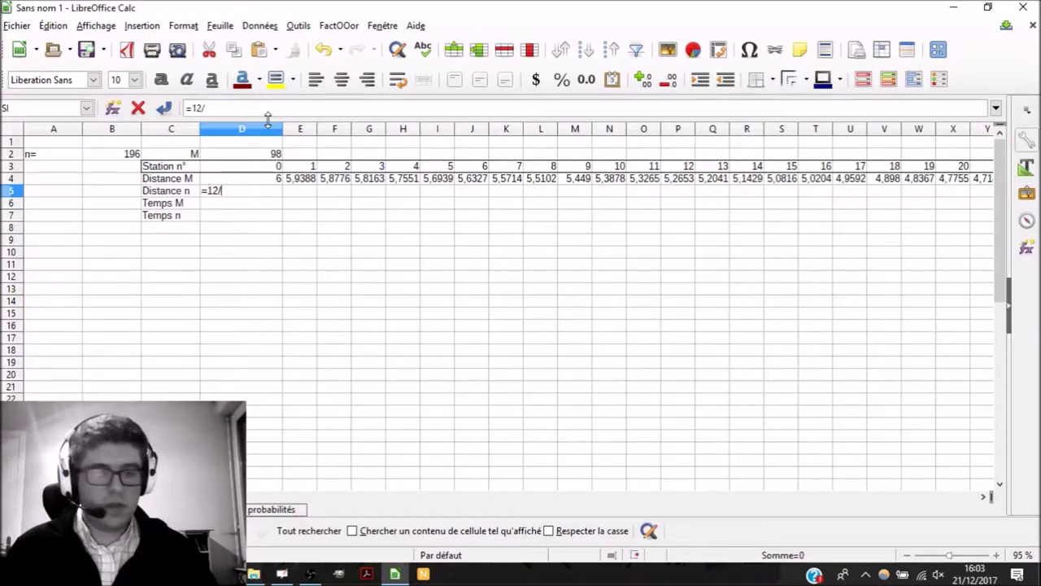
text($B$2*)
key(BackSpace)
key(Left)
key(Left)
key(Left)
key(Right)
key(Right)
key(Right)
key(BackSpace)
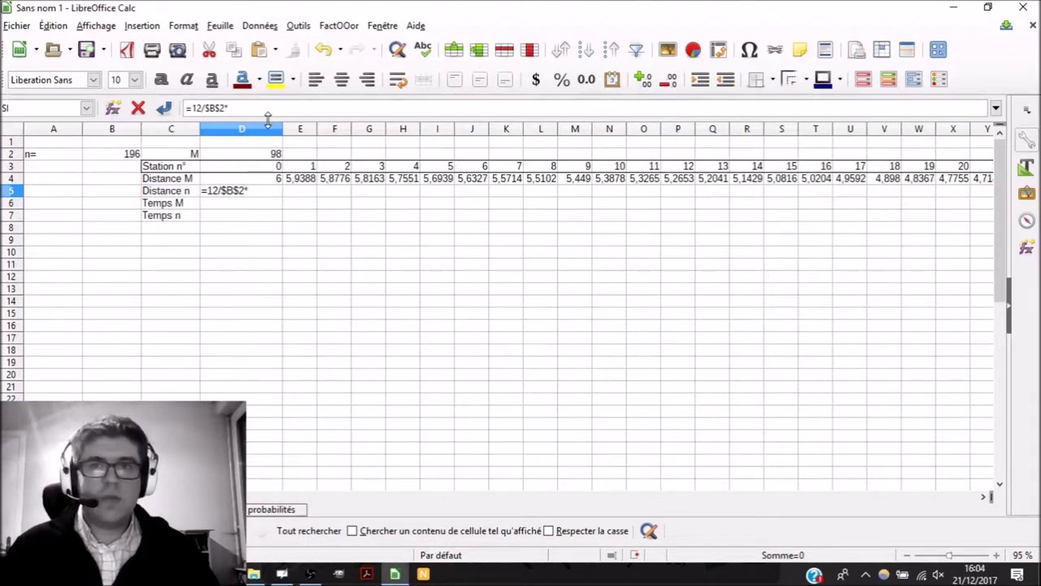
key(Up)
key(Up)
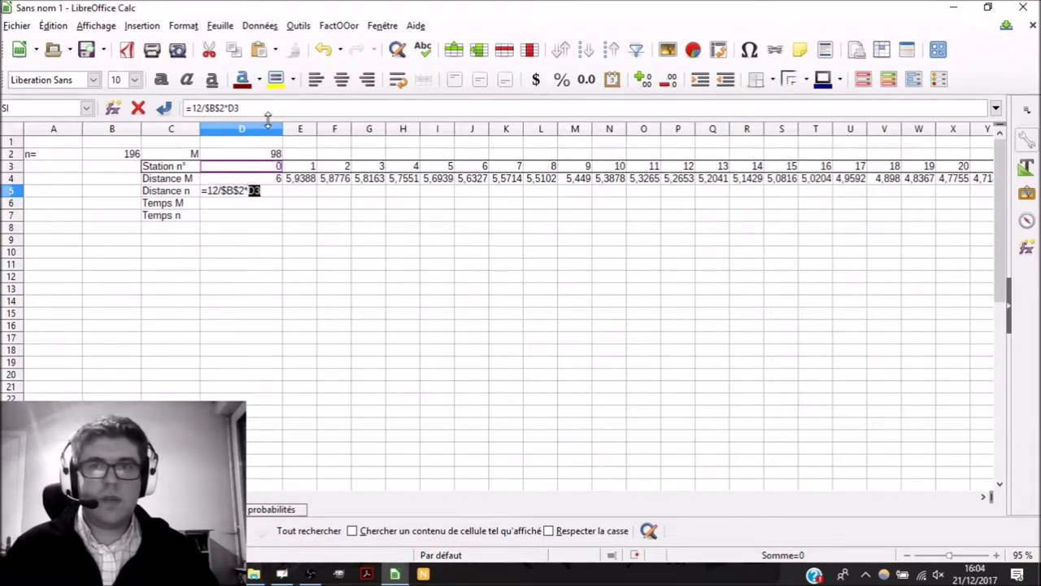
Step: Replace the D3 factor of the Distance n formula with ($B$2-D3) and commit =12/$B$2*($B$2-D3)
click(263, 112)
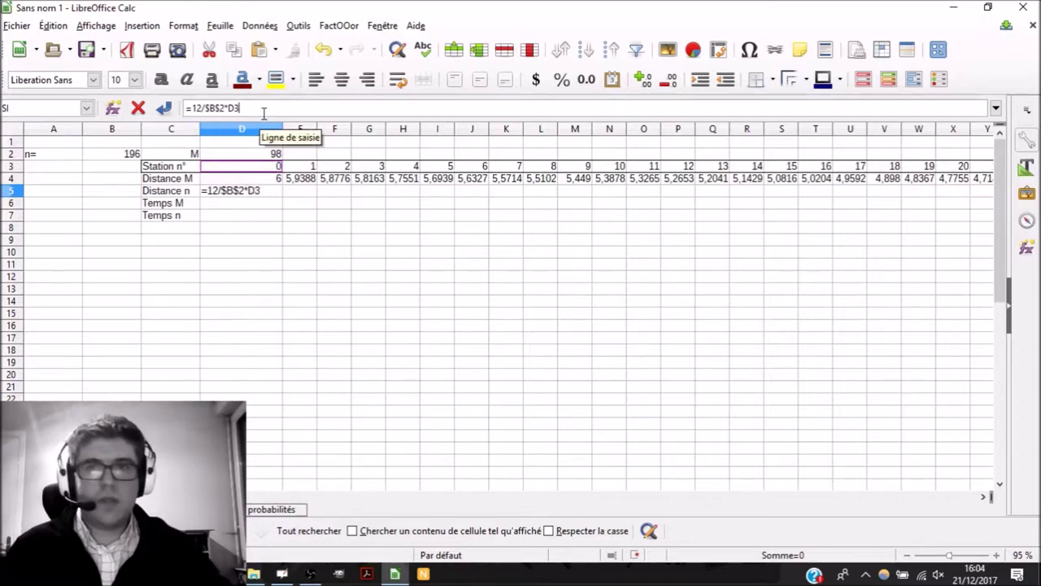
key(Left)
key(Left)
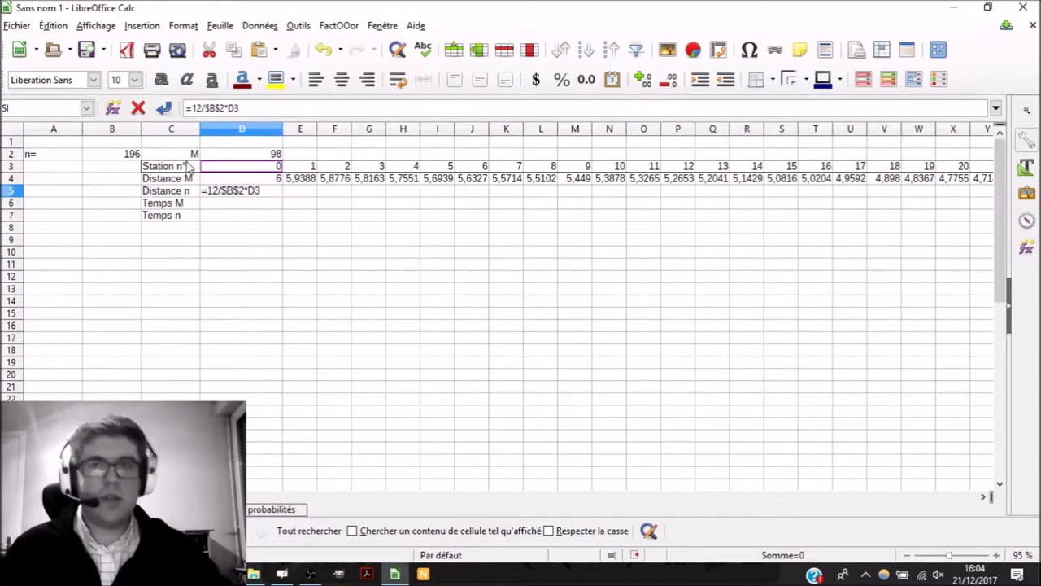
text((n)
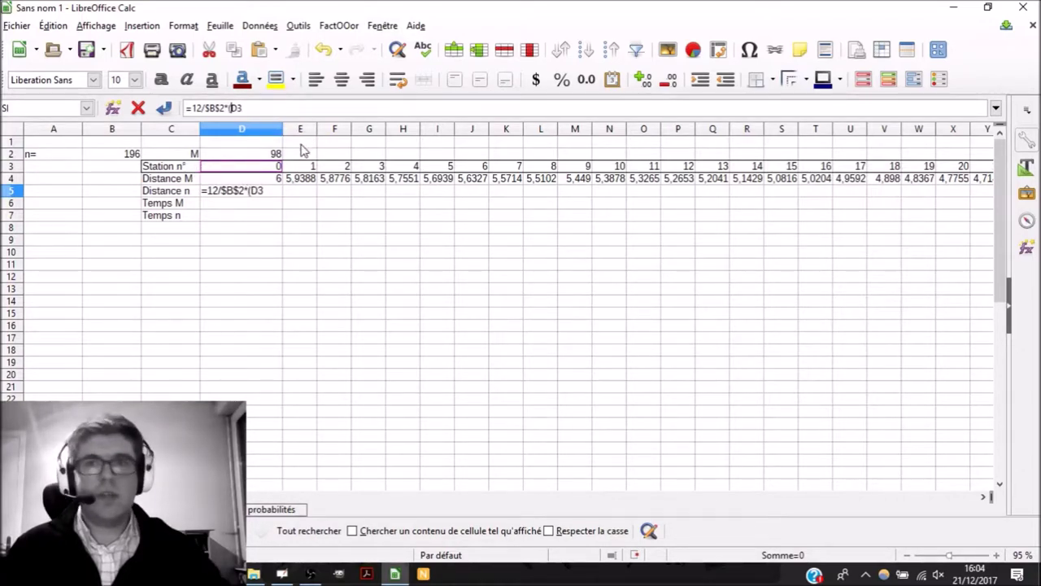
key(BackSpace)
text($2)
text(D)
key(BackSpace)
text(B$2)
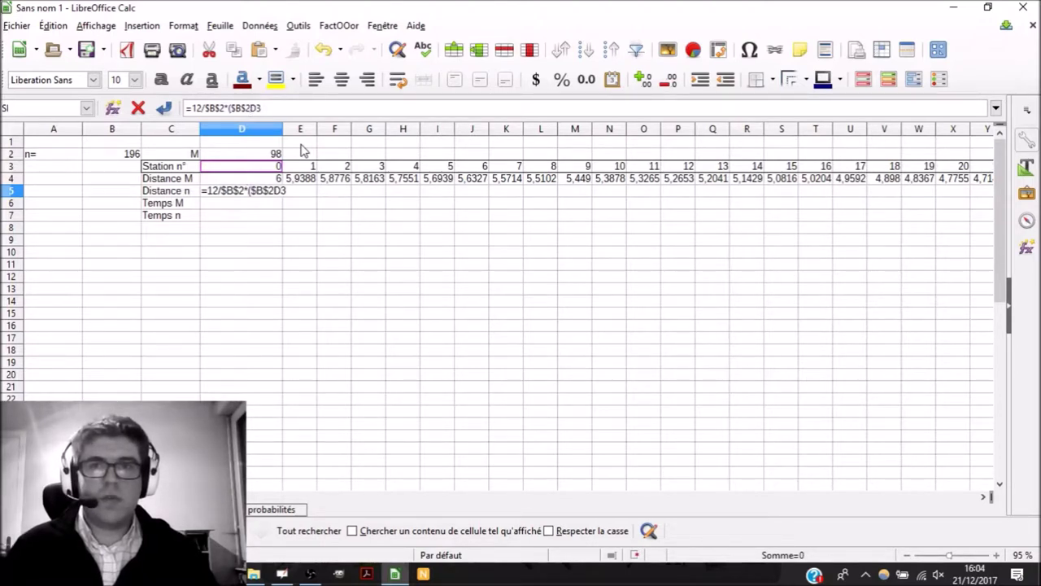
text(-)
key(Return)
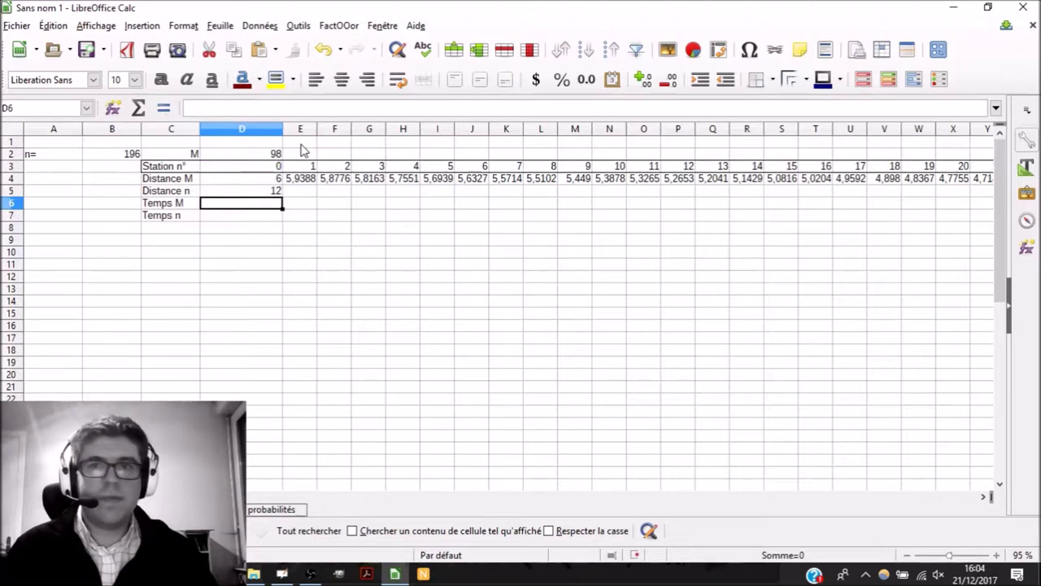
Step: Fill the Distance n formula from station 0 across to station 196 and go back to station 0's empty Temps M cell
key(Up)
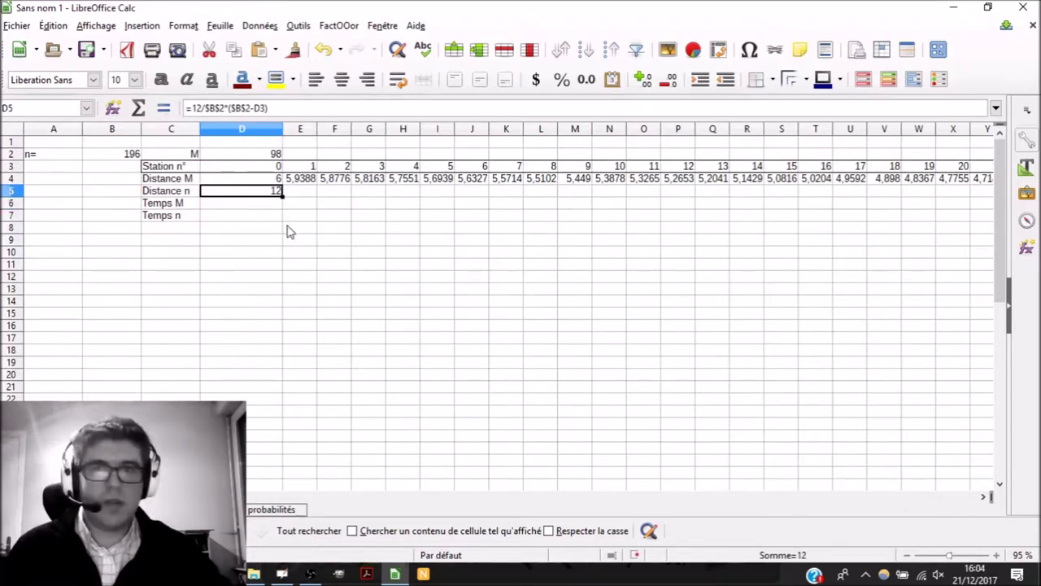
drag(280, 194, 121, 164)
click(123, 179)
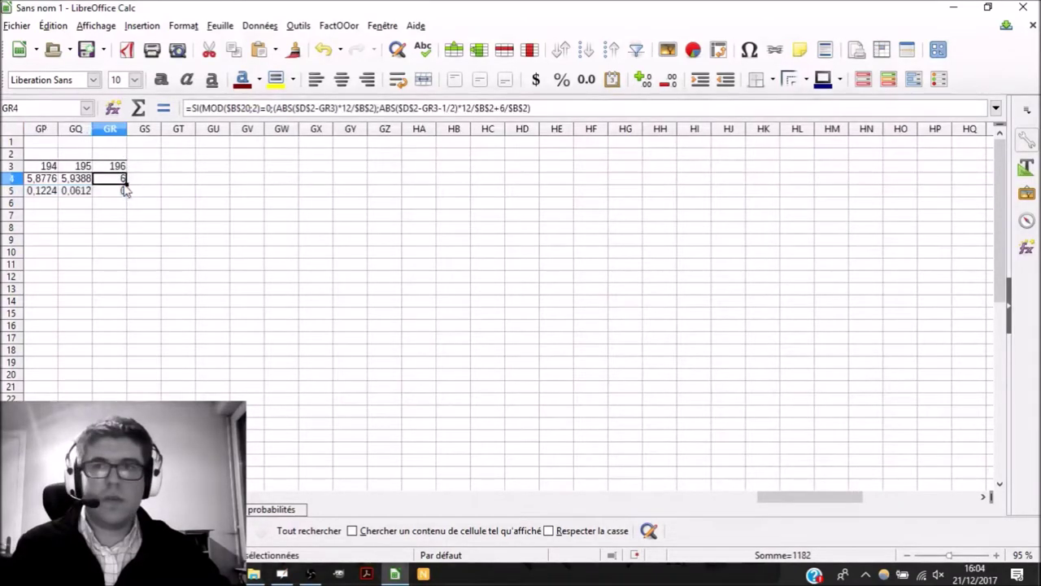
key(Down)
key(Down)
key(Left)
key(Up)
key(Left)
key(Left)
key(Left)
key(Left)
key(ctrl+Left)
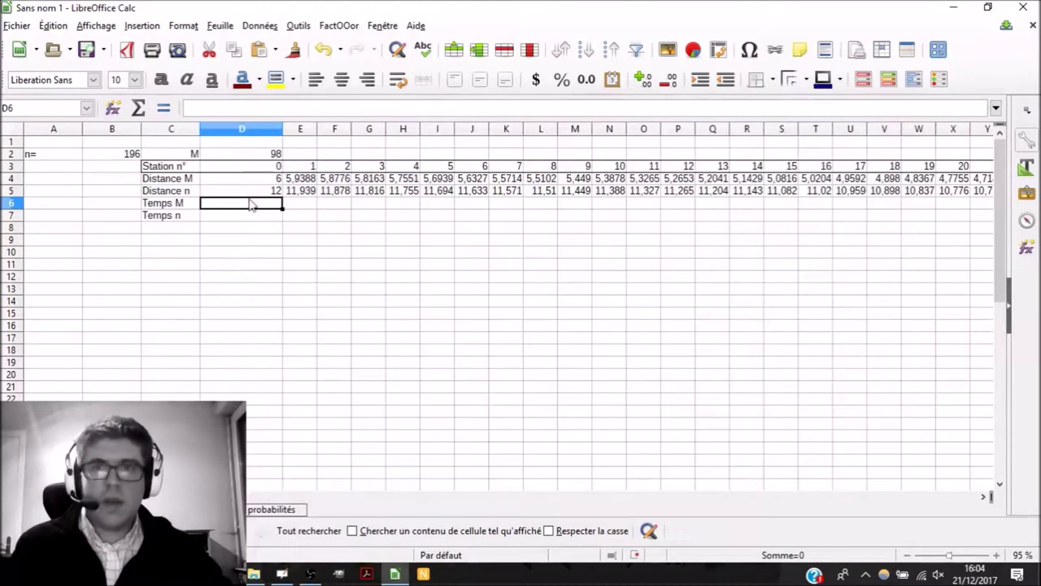
click(211, 205)
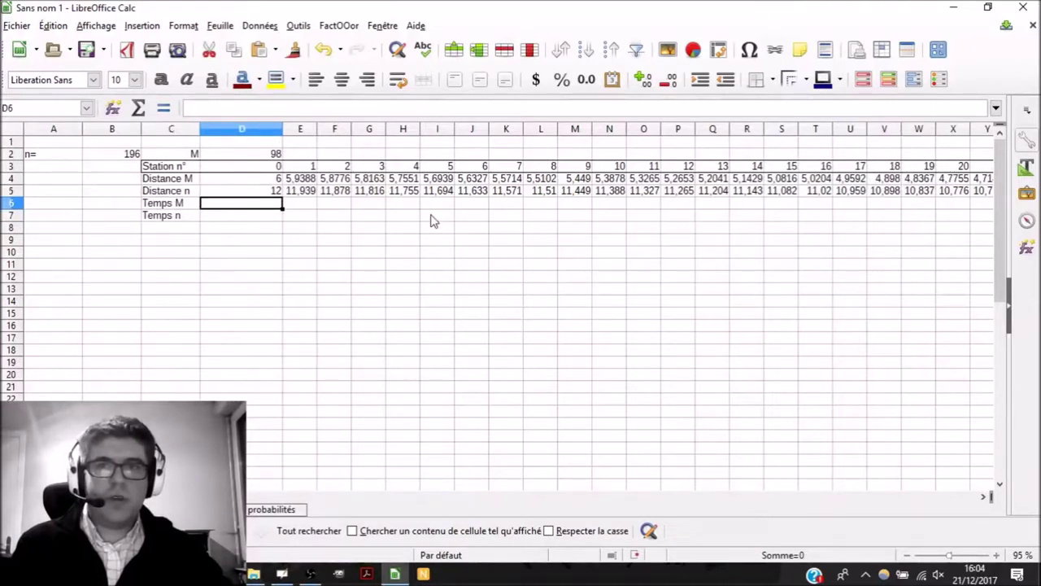
text(==)
key(Right)
key(Up)
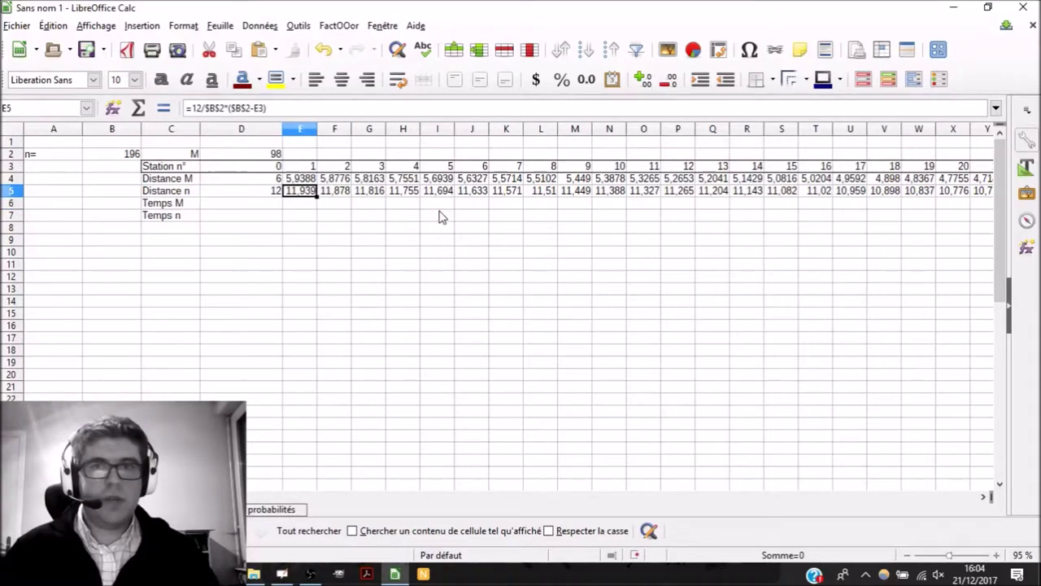
key(Up)
key(Right)
key(Right)
key(Right)
key(Right)
key(Right)
Step: Enter the Temps M formula for station 0 in D6 as =D4*60/4
key(Right)
key(Right)
key(Right)
key(Right)
key(Right)
key(Right)
key(Right)
key(Right)
key(Right)
key(Right)
key(Right)
key(Right)
key(Right)
key(Right)
key(Right)
key(Right)
key(Right)
key(Right)
key(Right)
key(Left)
key(Left)
key(Left)
key(Left)
key(Left)
key(Left)
key(Left)
key(Left)
key(Left)
key(Left)
key(Left)
key(Left)
key(Left)
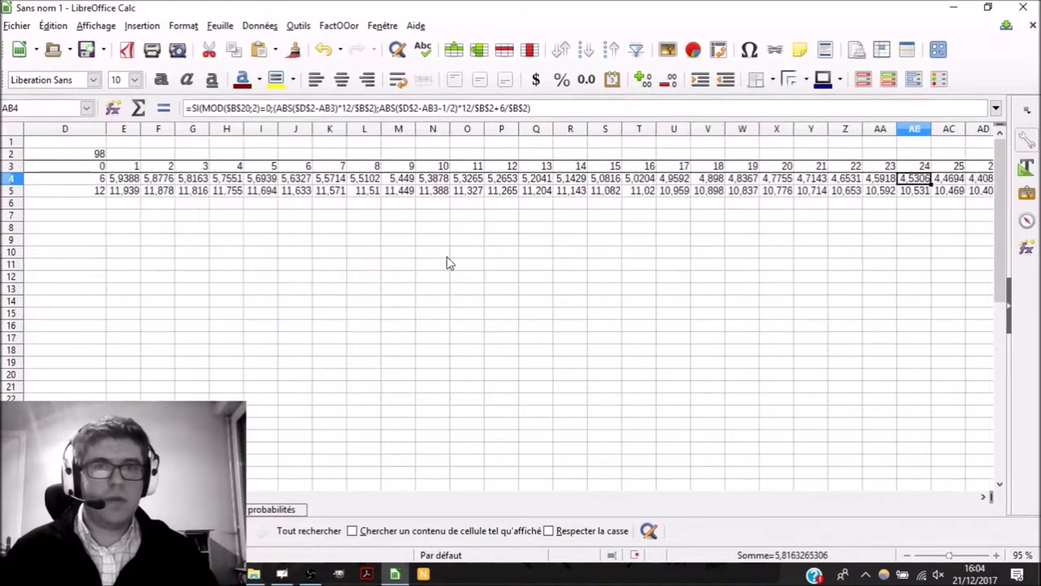
key(Home)
key(Right)
key(Right)
key(Down)
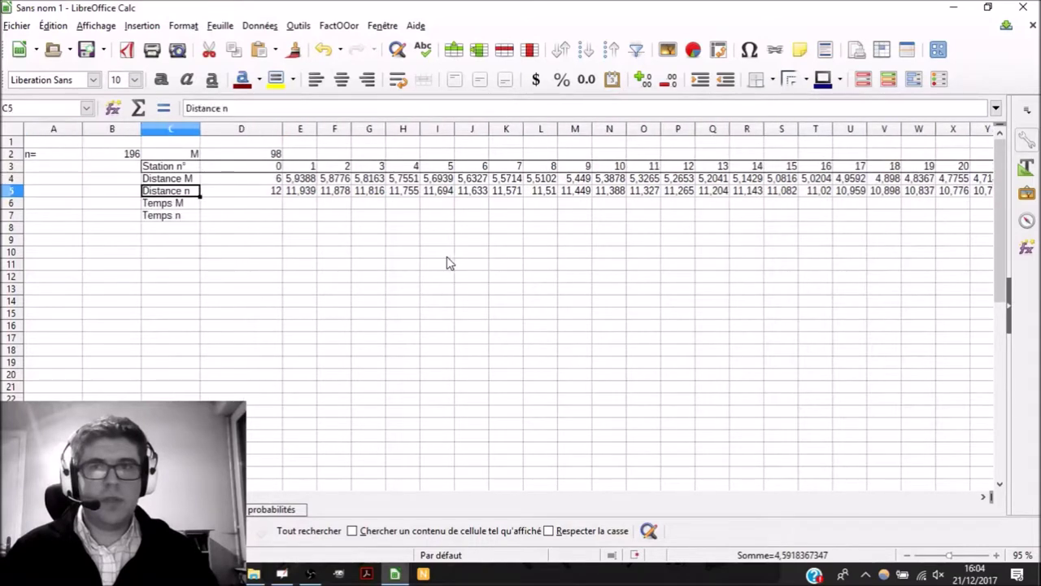
key(Right)
key(Down)
text(=)
key(Up)
key(Up)
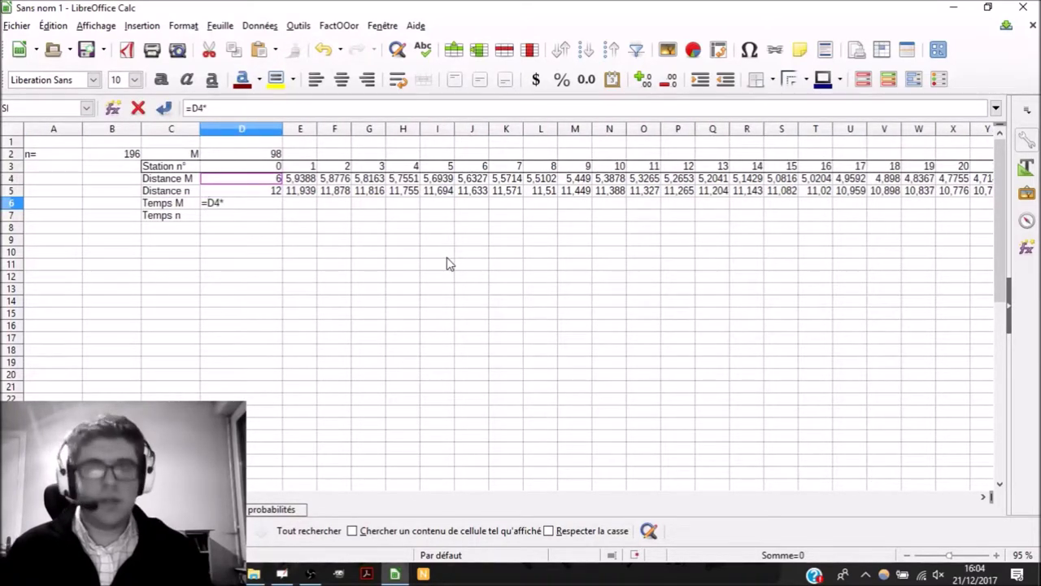
text(*60/4)
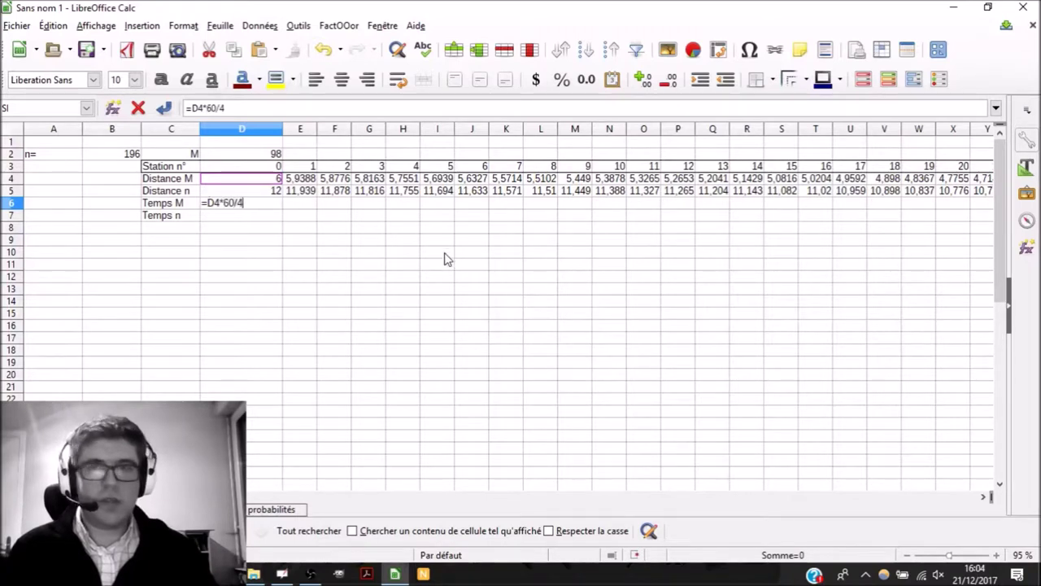
key(Return)
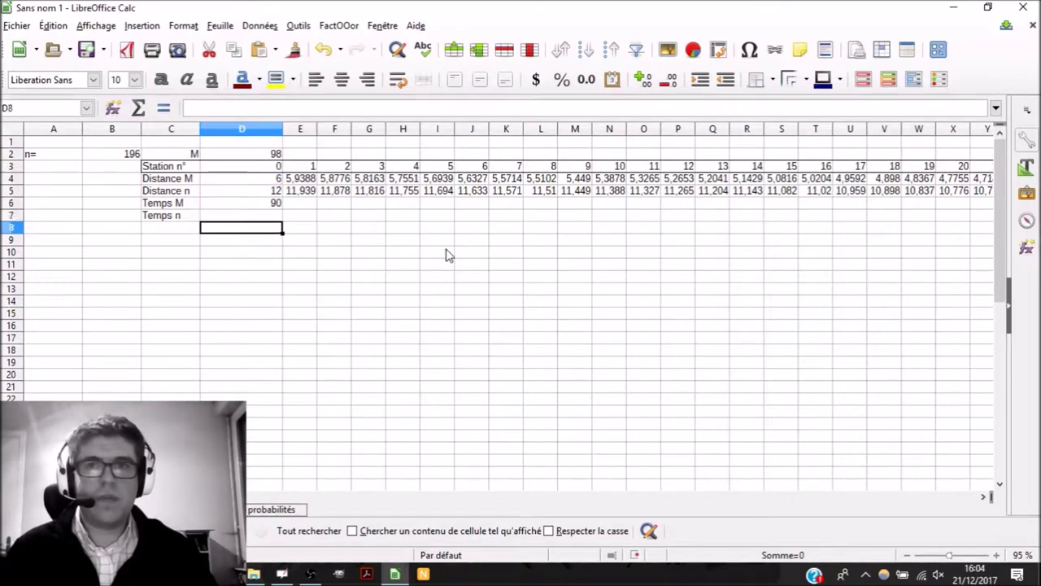
Step: Fill the Temps M formula from station 0 across to station 196 and go back to station 0's empty Temps n cell
key(Up)
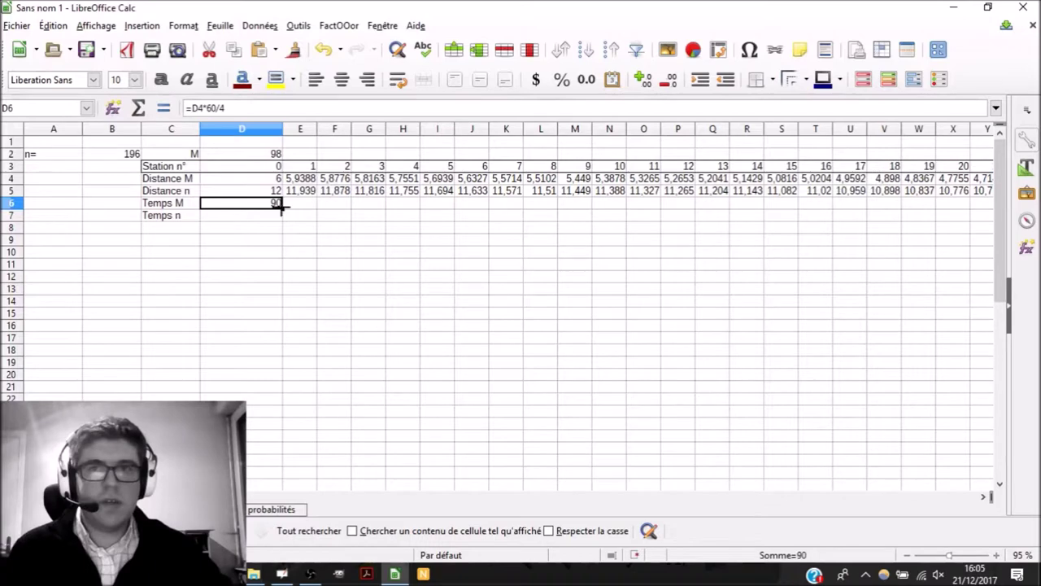
mouse_move(282, 206)
mouse_down()
mouse_move(874, 223)
mouse_move(994, 207)
mouse_move(200, 244)
mouse_move(279, 220)
mouse_up()
click(279, 220)
key(Left)
key(Left)
key(Left)
key(Left)
key(Left)
key(Left)
key(Left)
key(Left)
key(Left)
key(Left)
key(Left)
key(Left)
key(Left)
key(Left)
key(Left)
key(Left)
key(Left)
key(Left)
key(Left)
key(Left)
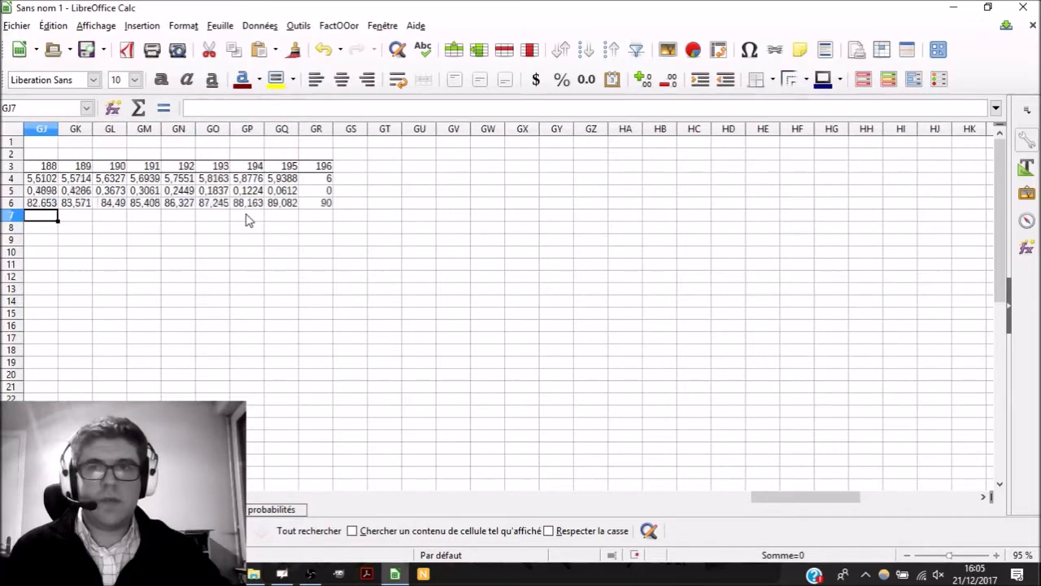
key(Left)
key(Left)
key(Left)
key(Left)
key(Left)
key(Left)
key(Left)
key(Left)
key(Left)
key(Left)
key(Left)
key(Left)
key(Left)
key(Left)
key(Left)
key(Left)
key(Left)
key(Left)
key(Left)
key(Left)
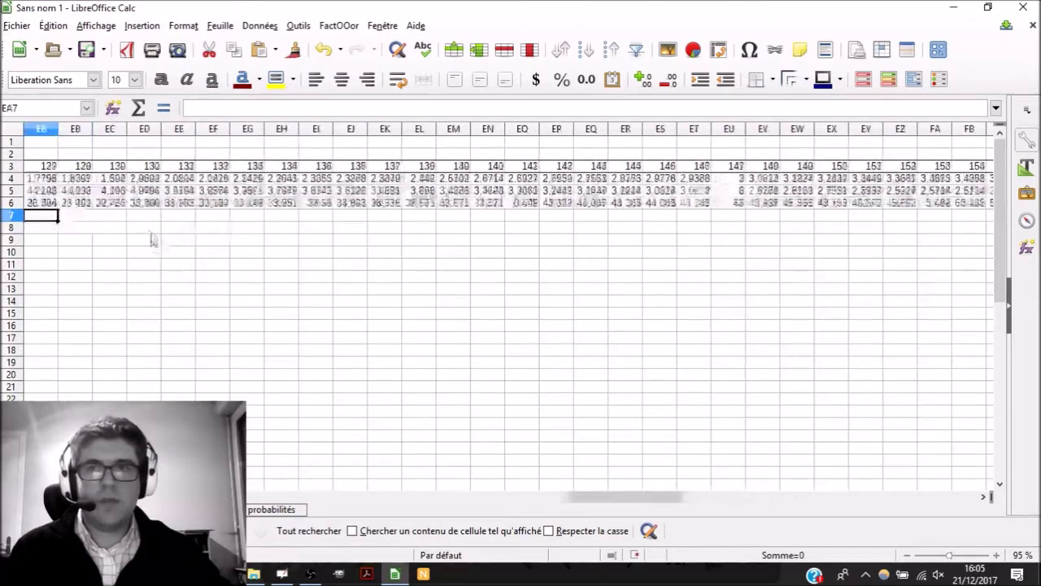
key(Left)
key(Left)
key(Left)
key(Left)
key(Left)
key(Left)
key(Left)
key(Left)
key(Left)
key(Left)
key(Left)
key(Left)
key(Left)
key(Left)
key(Left)
key(Left)
key(Left)
key(Left)
key(Left)
key(Left)
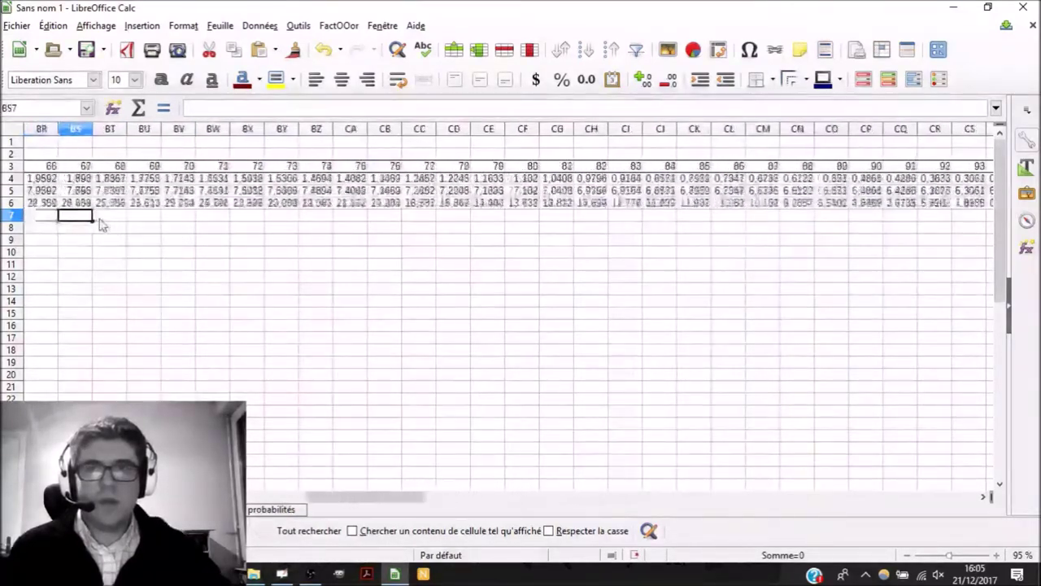
key(Left)
key(Left)
key(Left)
key(Left)
key(Left)
key(Left)
key(Left)
key(Left)
key(Left)
key(Left)
key(Left)
key(Left)
key(Left)
key(Left)
key(Left)
key(Left)
key(Left)
key(Left)
key(Left)
key(Left)
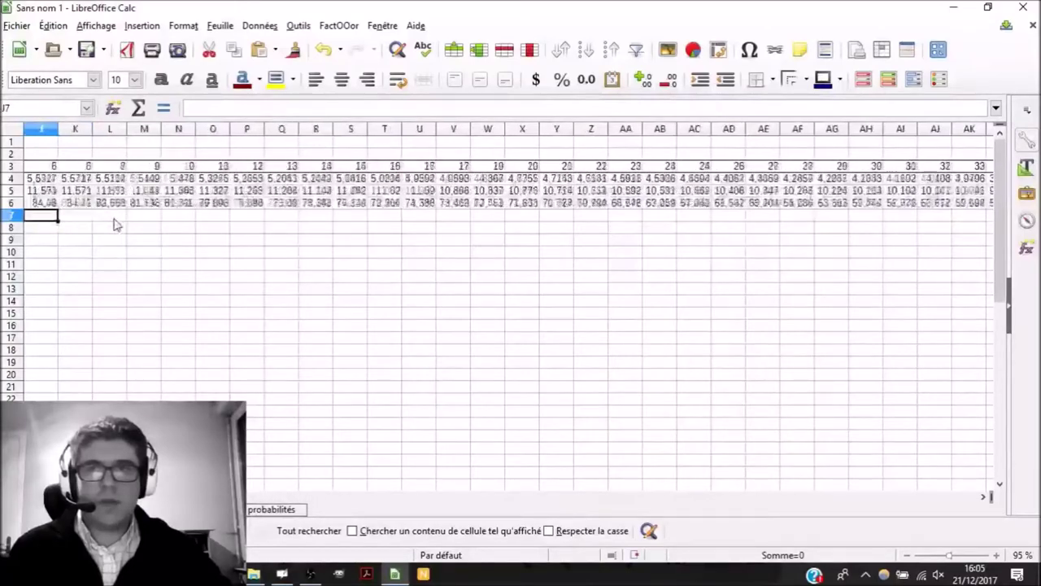
key(Right)
key(Right)
key(Right)
key(Right)
key(Left)
Step: Start the Temps n formula for station 0 in D7 with the condition =SI($B$2-D3>2;
key(F2)
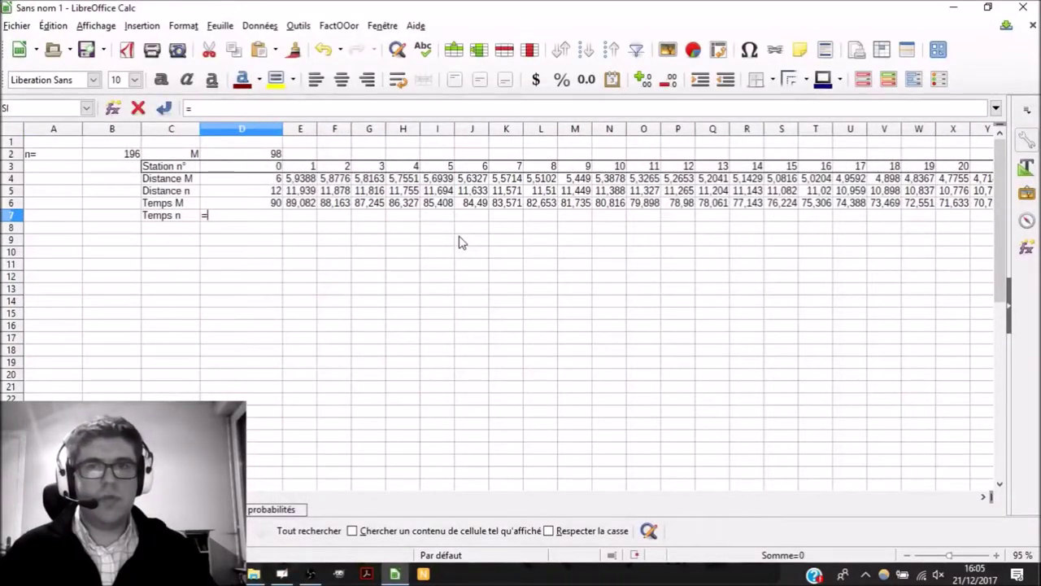
text(=SI()
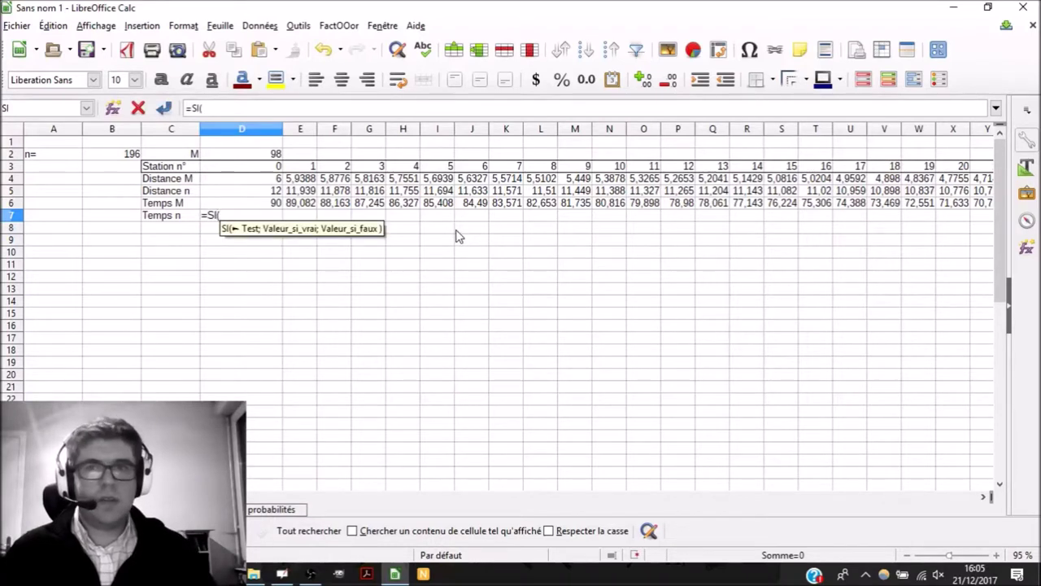
text($B$2-)
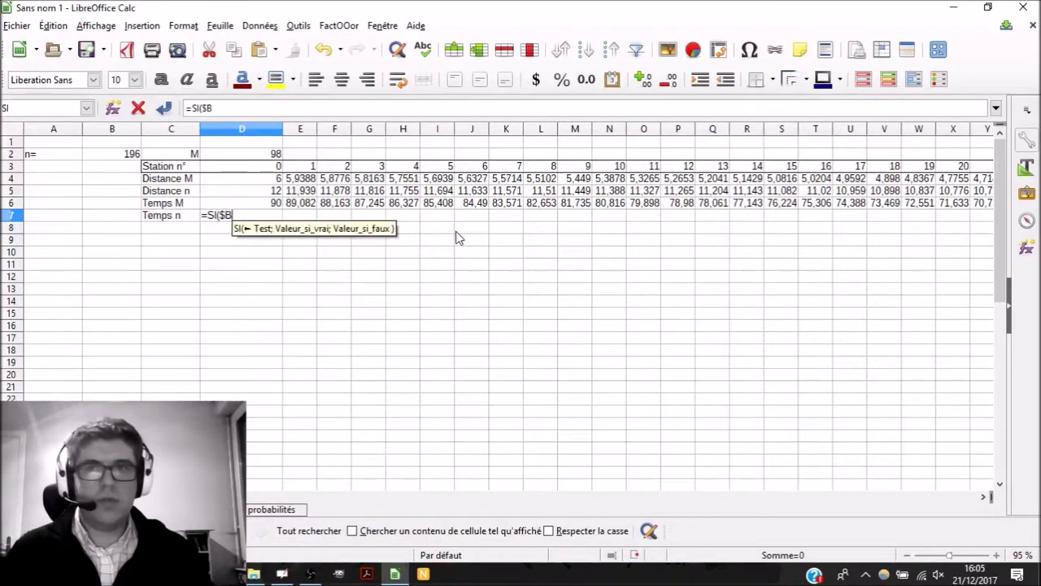
key(Up)
key(Up)
key(Up)
key(Up)
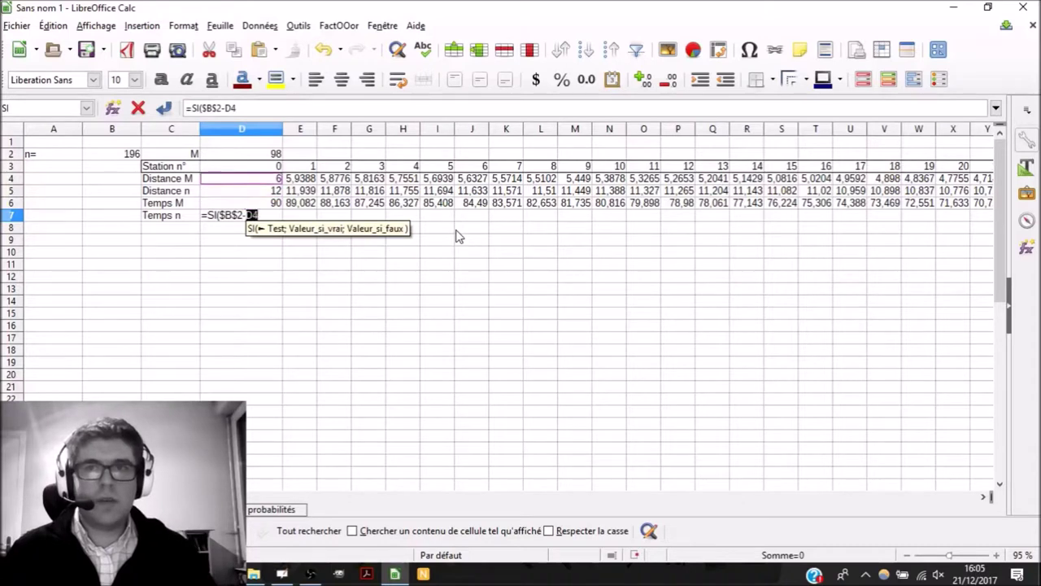
text(>3;)
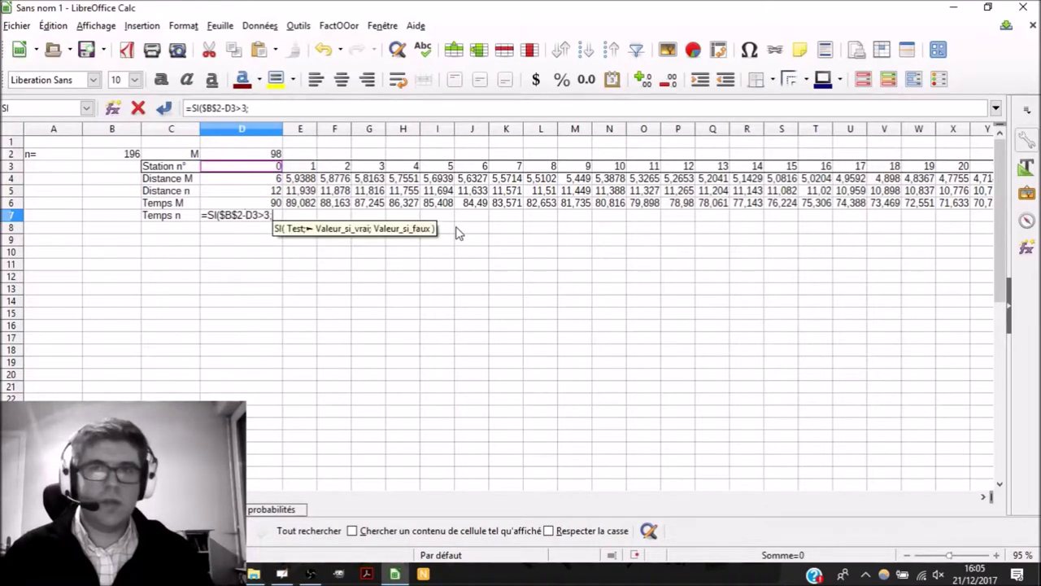
key(BackSpace)
text(2;)
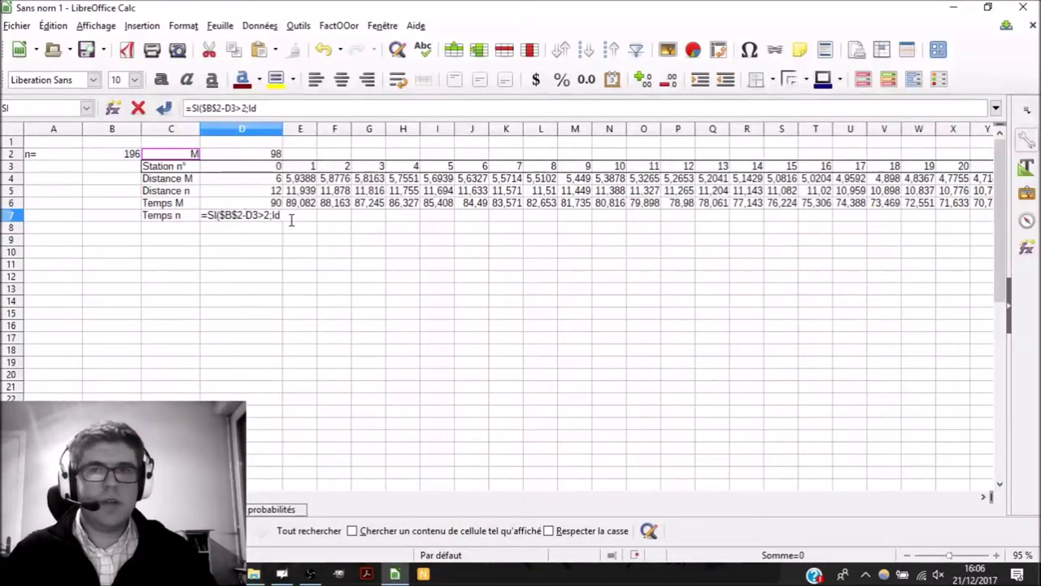
key(BackSpace)
key(BackSpace)
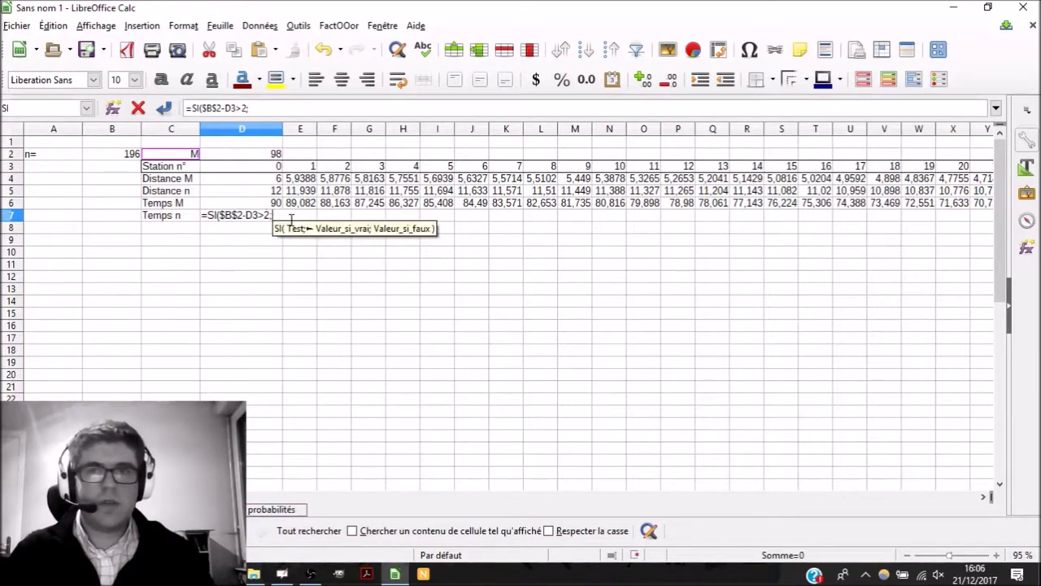
Step: Begin the value-if-true part of the D7 formula with the train travel time 60/30*D5+
text(60/30)
text(*)
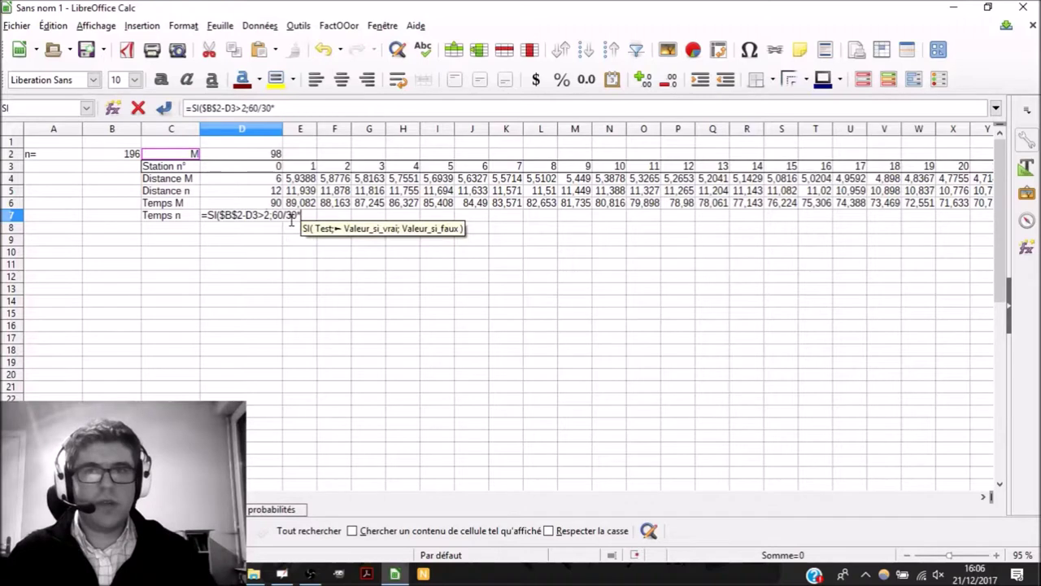
click(213, 191)
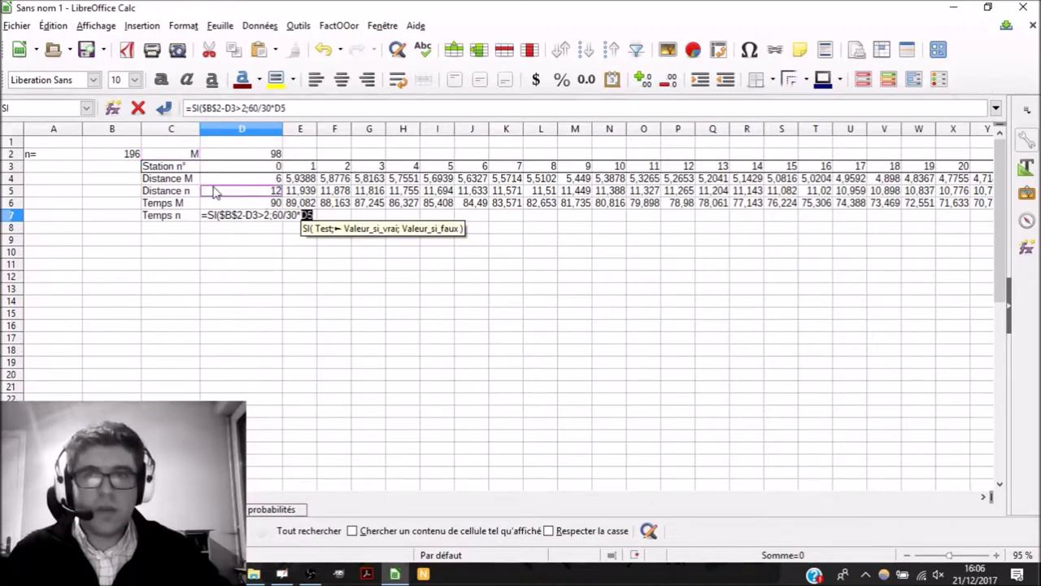
text(+)
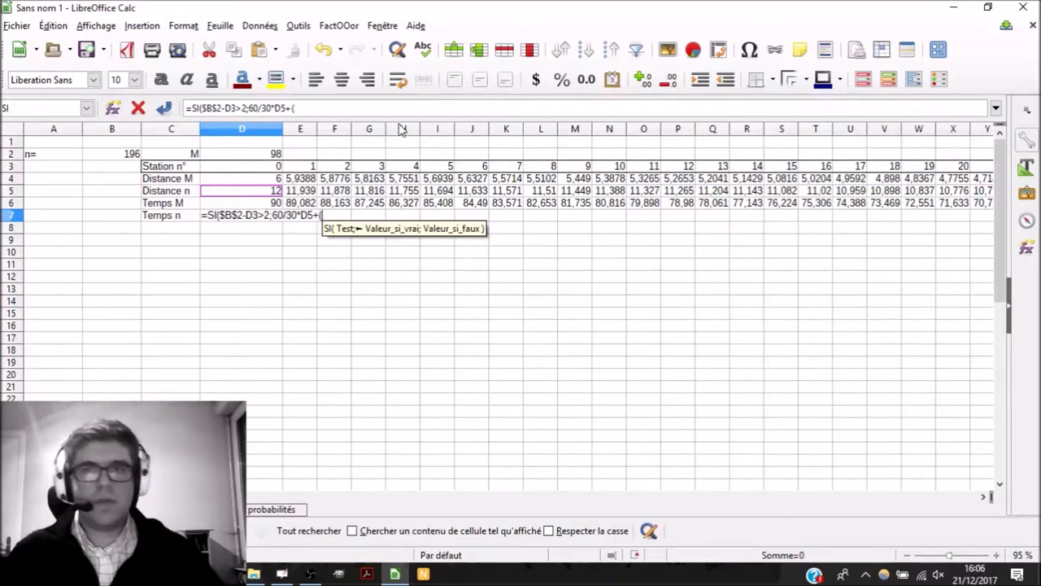
Step: Add the intermediate stops term ($B$2-D3-2) to the D7 formula and commit it
text(()
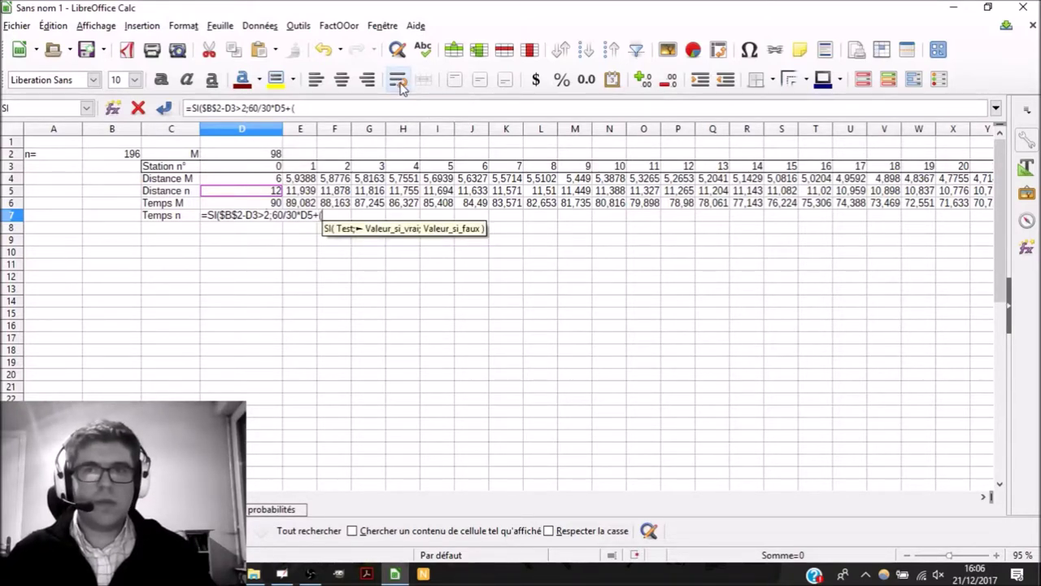
text($B$2)
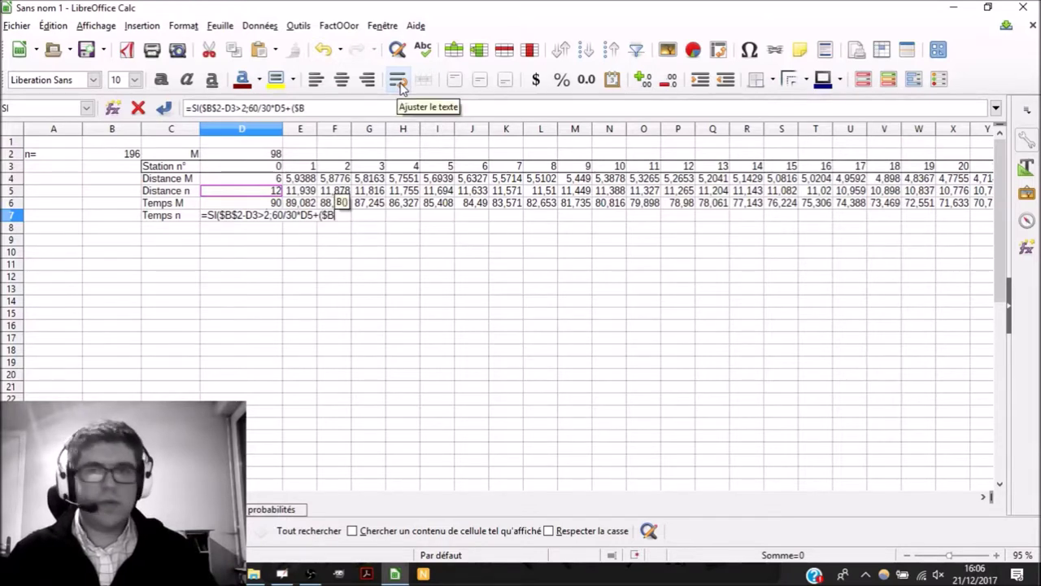
text(-)
click(262, 167)
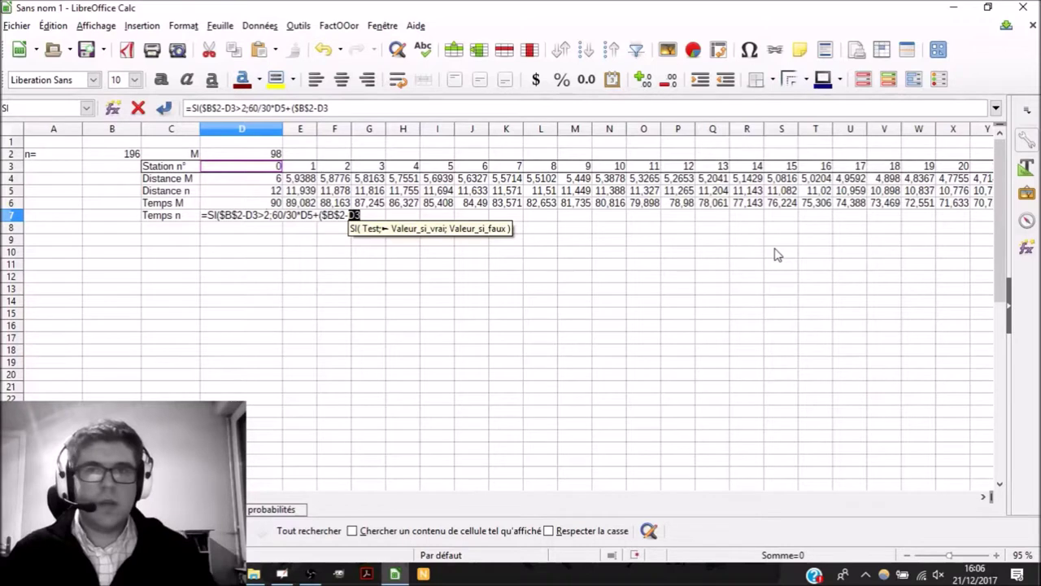
text(-2)$)
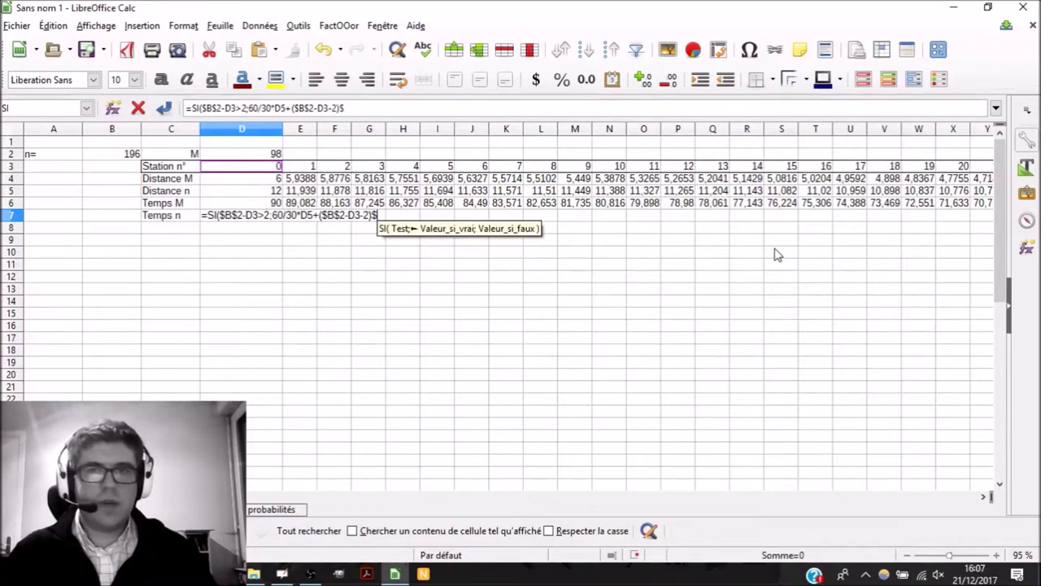
key(BackSpace)
key(Return)
key(Up)
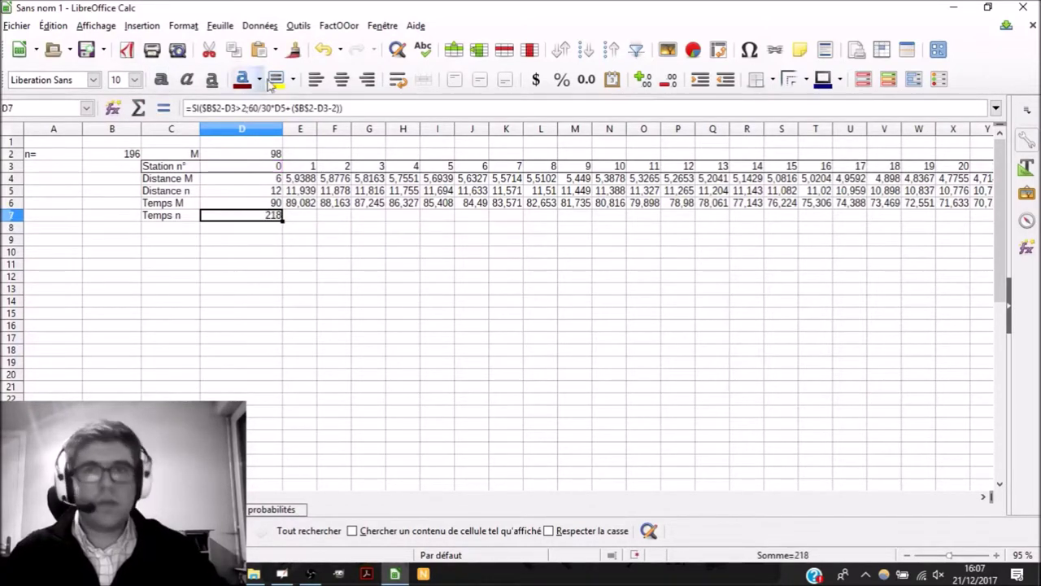
Step: Revise the Temps n formula in D7 to =SI($B$2-D3>2;60/30*D5+($B$2-D3-2)/2;60/30*D3)
click(376, 108)
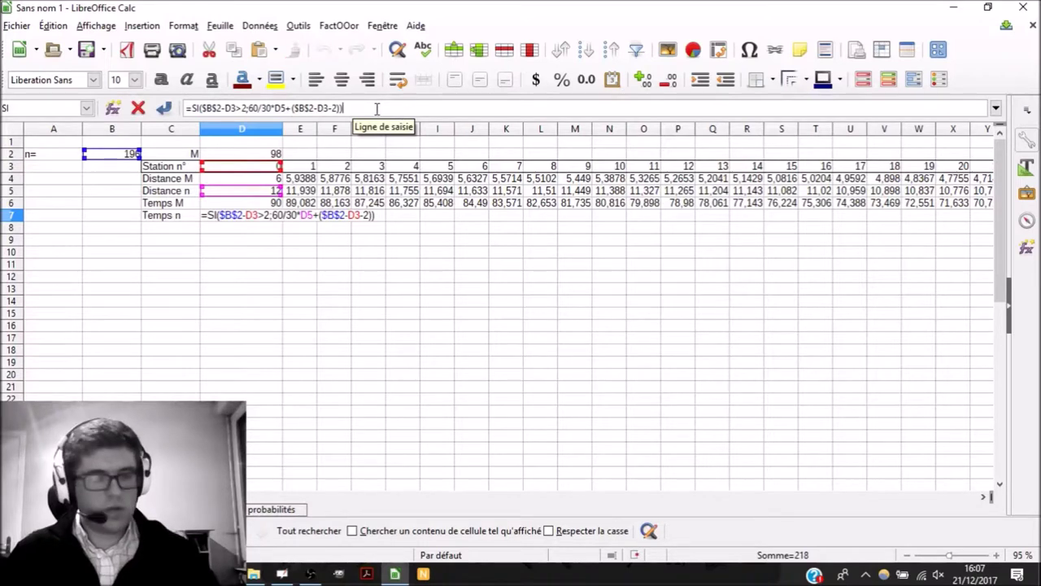
key(Left)
text(*05)
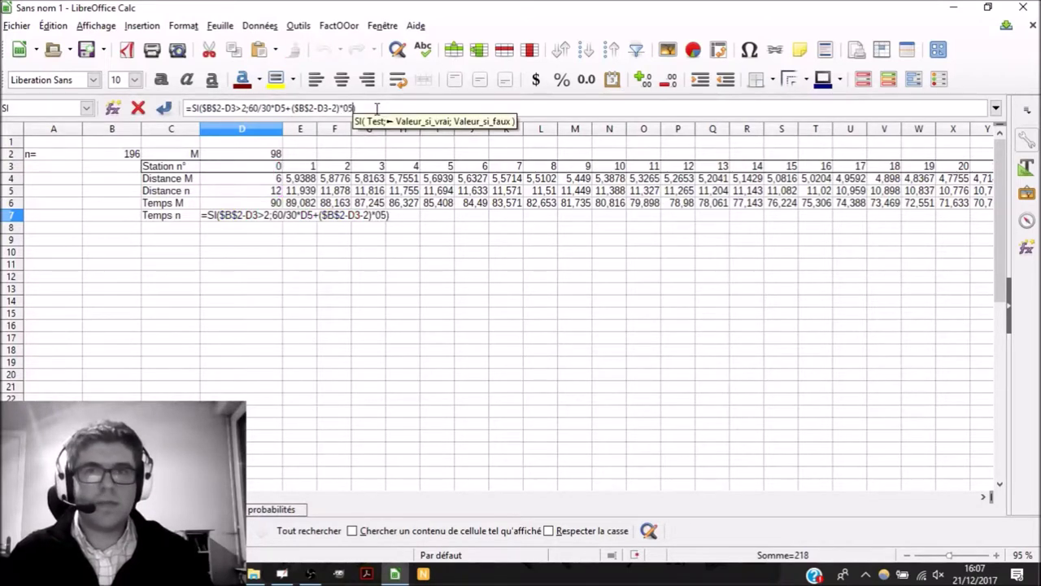
key(Return)
key(ctrl+z)
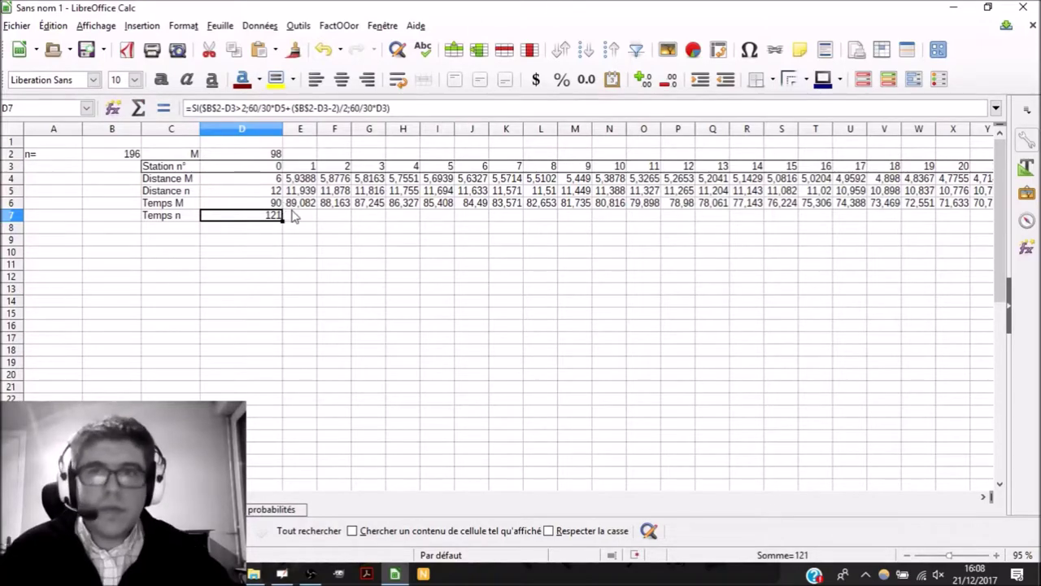
Step: Fill the Temps n formula from station 0 across to station 196 and clear the Temps n cells of stations 194 to 196
drag(280, 219, 188, 220)
click(214, 215)
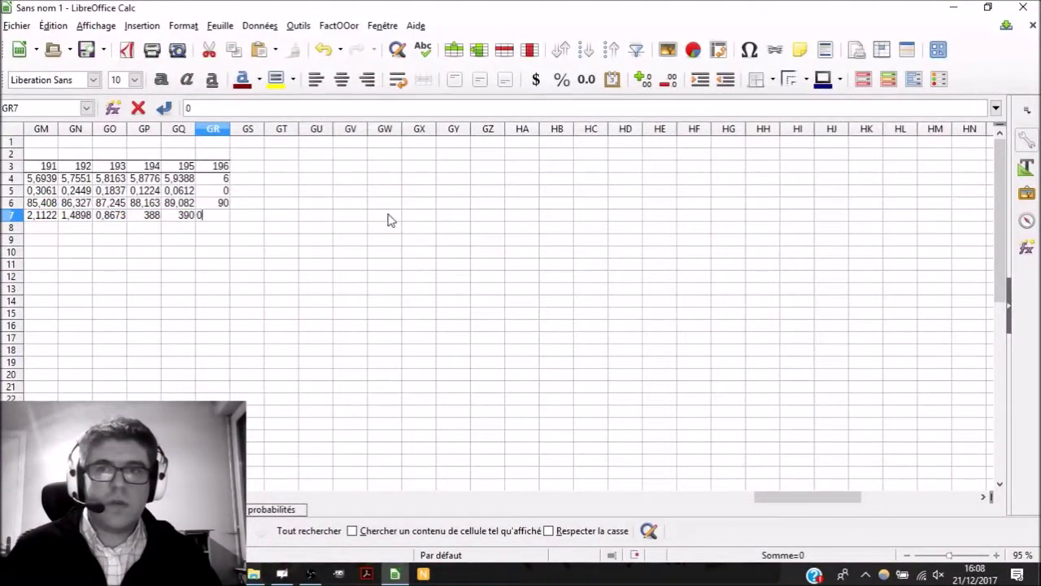
key(Escape)
key(Left)
key(Delete)
key(Left)
key(Delete)
key(Right)
Step: Change the condition in station 193's Temps n formula to $B$2-GO3>=2
key(Left)
key(Left)
key(Left)
key(Left)
key(Left)
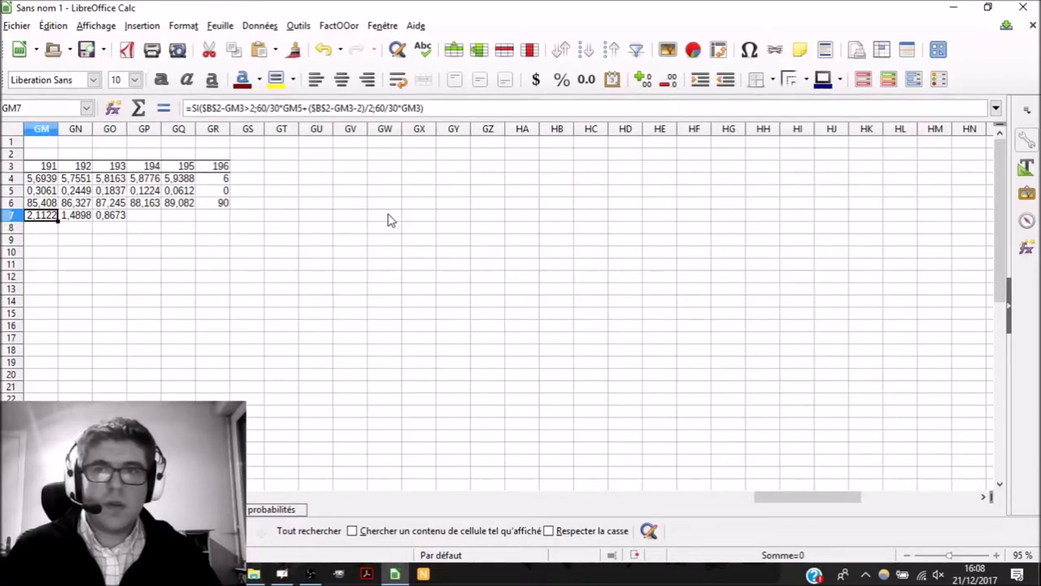
key(Right)
key(Right)
key(Right)
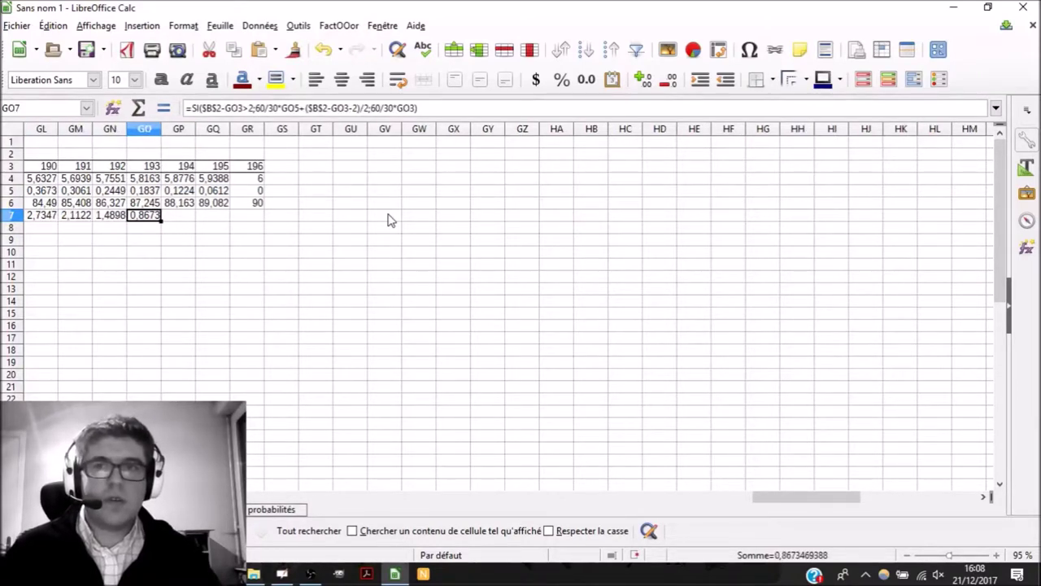
key(Right)
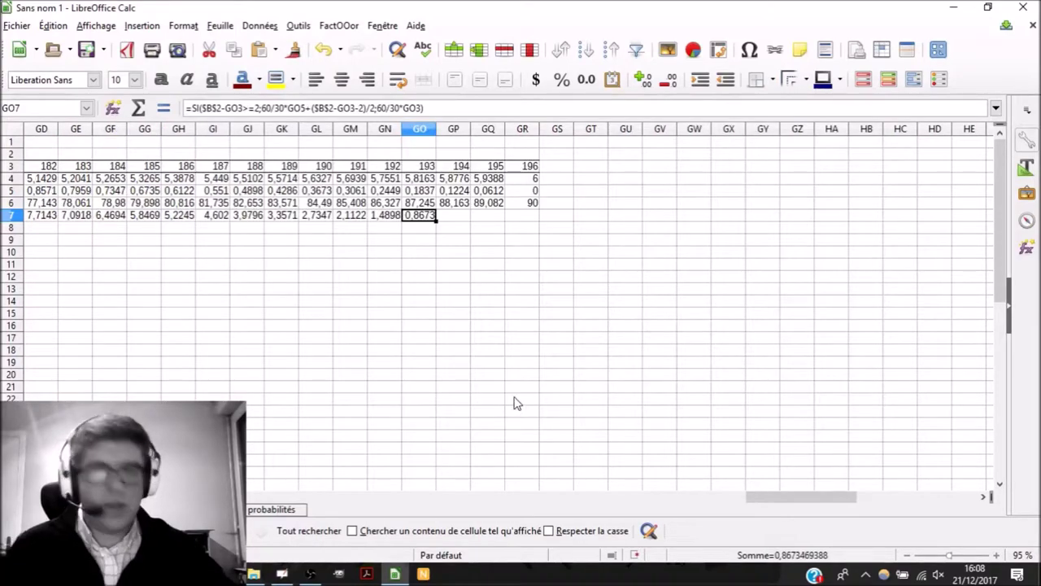
Step: Review the Temps n values from station 193 back to station 0 and select station 0's Temps n formula
key(Left)
key(Left)
key(Left)
key(Left)
key(Left)
key(Left)
key(Left)
key(Left)
key(Left)
key(Left)
key(Left)
key(Left)
key(Left)
key(Left)
key(Left)
key(Left)
key(Left)
key(Left)
key(Left)
key(Left)
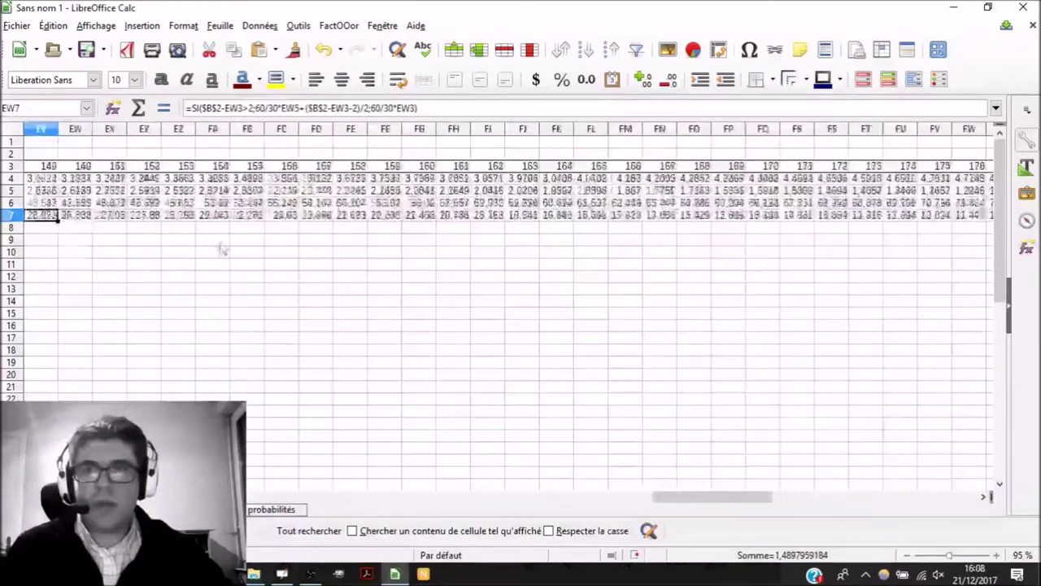
key(Left)
key(Left)
key(Left)
key(Left)
key(Left)
key(Left)
key(Left)
key(Left)
key(Left)
key(Left)
key(Left)
key(Left)
key(Left)
key(Left)
key(Left)
key(Left)
key(Left)
key(Left)
key(Left)
key(Left)
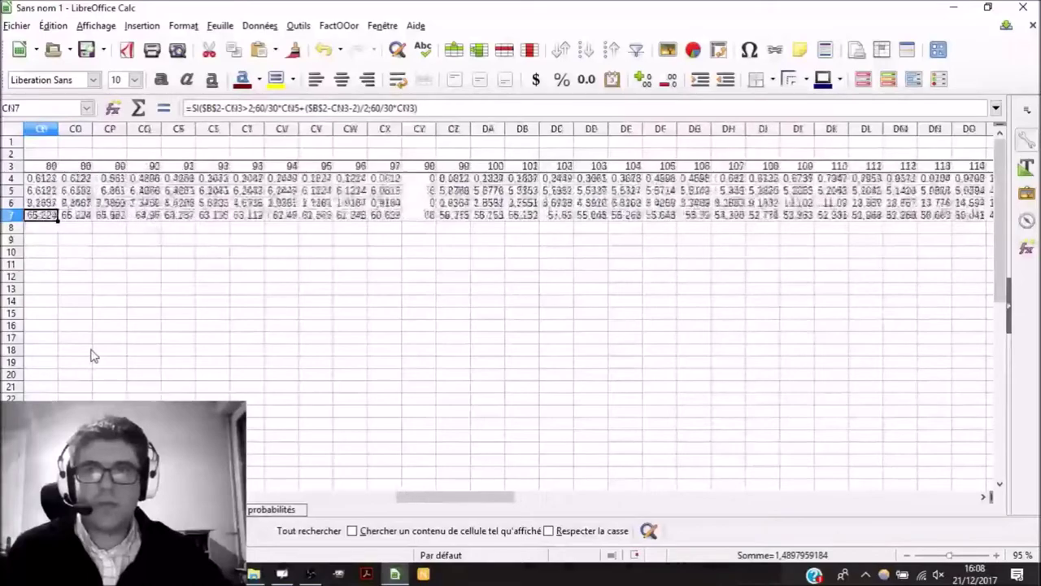
key(Left)
key(Left)
key(Left)
key(Left)
key(Left)
key(Left)
key(Left)
key(Left)
key(Left)
key(Left)
key(Left)
key(Left)
key(Left)
key(Left)
key(Left)
key(Left)
key(Left)
key(Left)
key(Left)
key(Left)
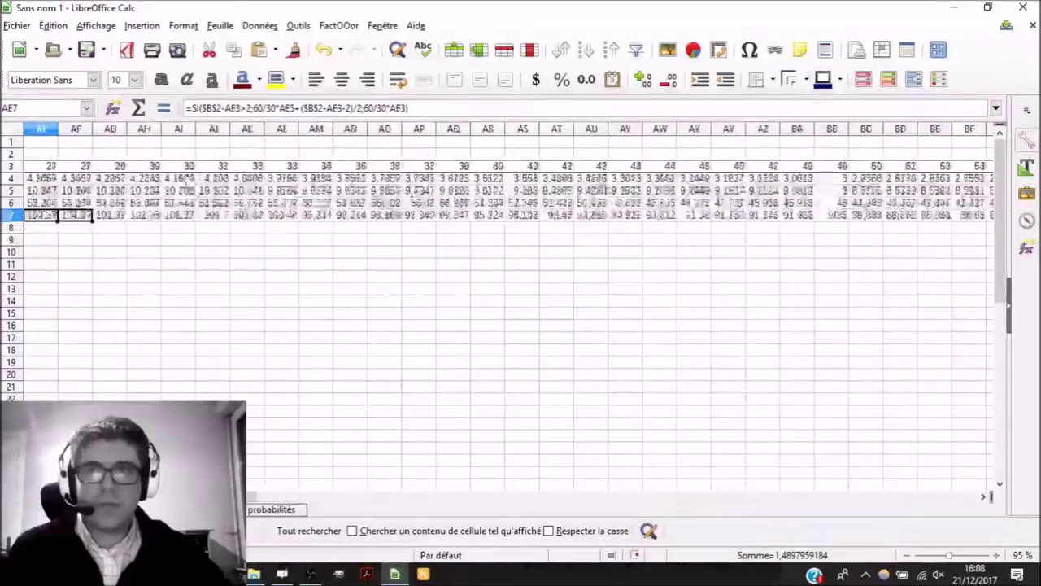
key(Left)
key(Left)
key(Left)
key(Left)
key(Left)
key(Left)
key(Left)
key(Left)
key(Left)
key(Left)
key(Left)
key(Left)
key(Left)
key(Left)
key(Left)
key(Left)
click(272, 214)
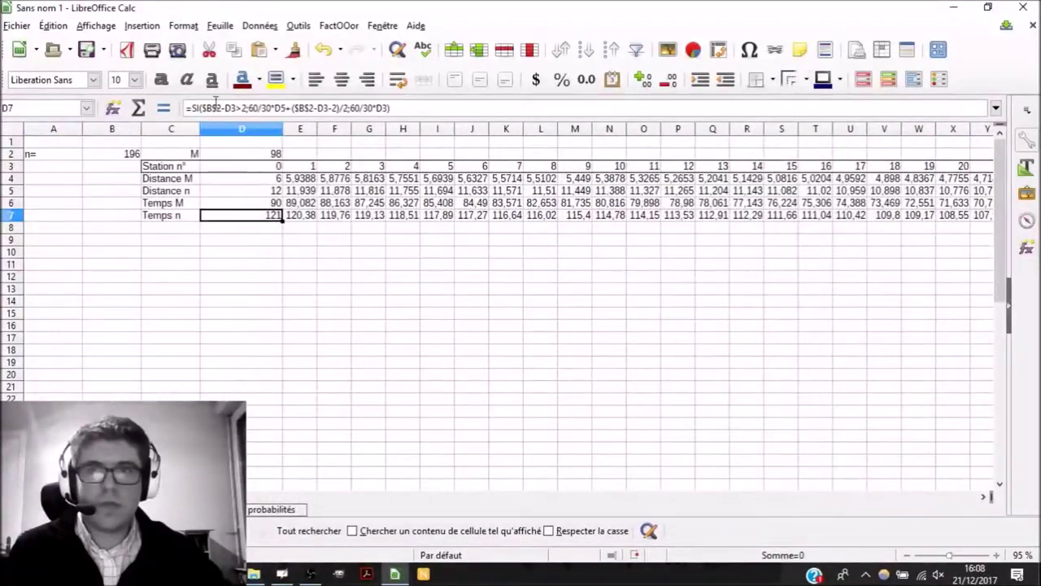
Step: Change the condition in station 0's Temps n formula to $B$2-D3>=2 and fill the formula across to station 196
click(236, 108)
key(Escape)
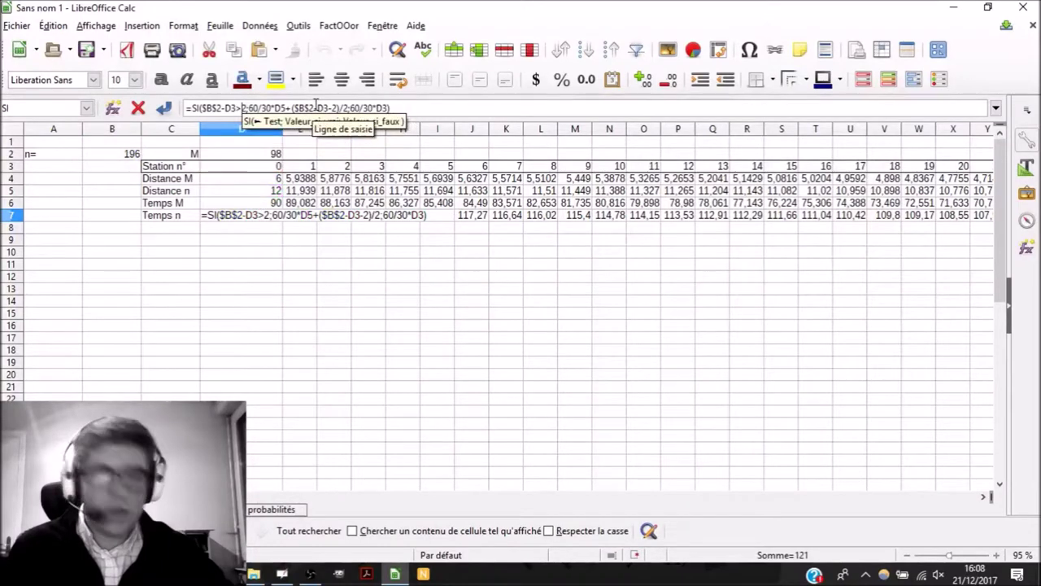
text(=)
key(Return)
click(272, 217)
drag(279, 220, 228, 225)
Step: Review the Temps n values and formulas around station 98 and through the lower-numbered stations back to station 0
key(Left)
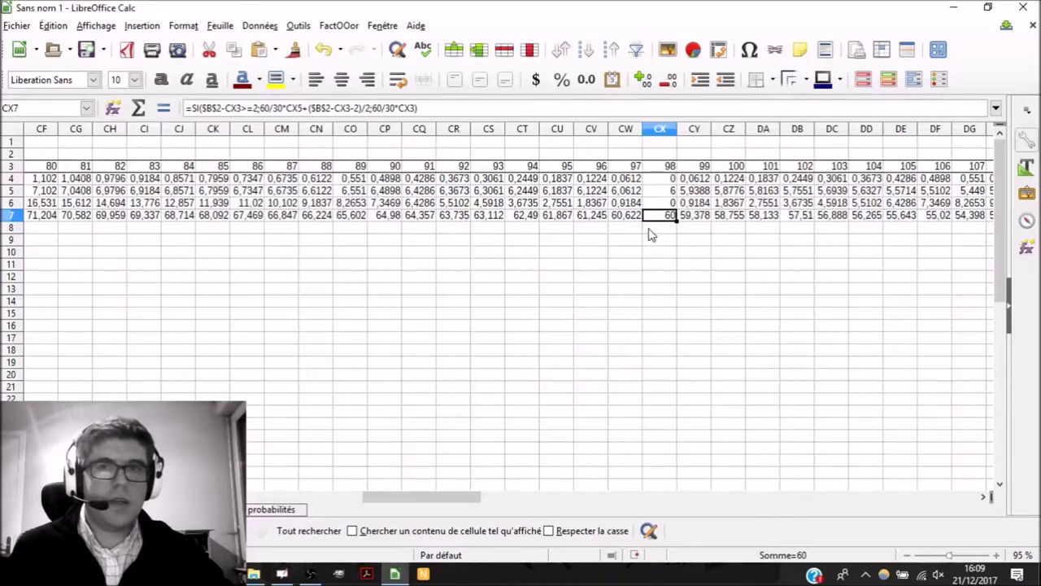
key(Left)
key(Left)
key(Left)
key(Left)
key(Left)
key(Left)
key(Left)
key(Left)
key(Left)
key(Left)
key(Left)
key(Left)
key(Left)
key(Left)
key(Left)
key(Left)
key(Left)
key(Left)
key(Left)
key(Left)
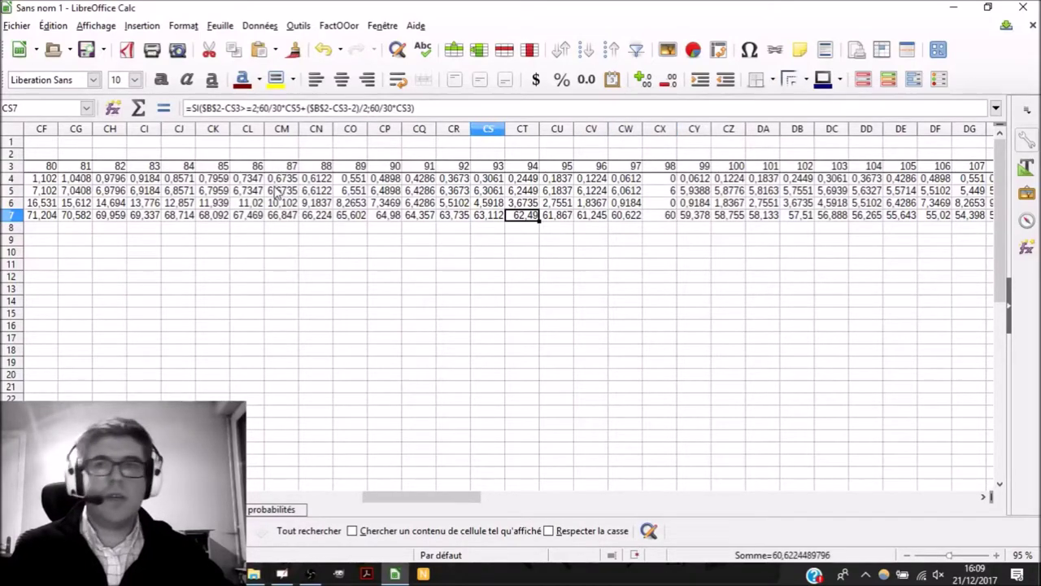
key(Left)
key(Left)
key(Left)
key(Left)
key(Left)
key(Left)
key(Left)
key(Left)
key(Left)
key(Left)
key(Left)
key(Left)
key(Left)
key(Left)
key(Left)
key(Left)
key(Left)
key(Left)
key(Left)
key(Left)
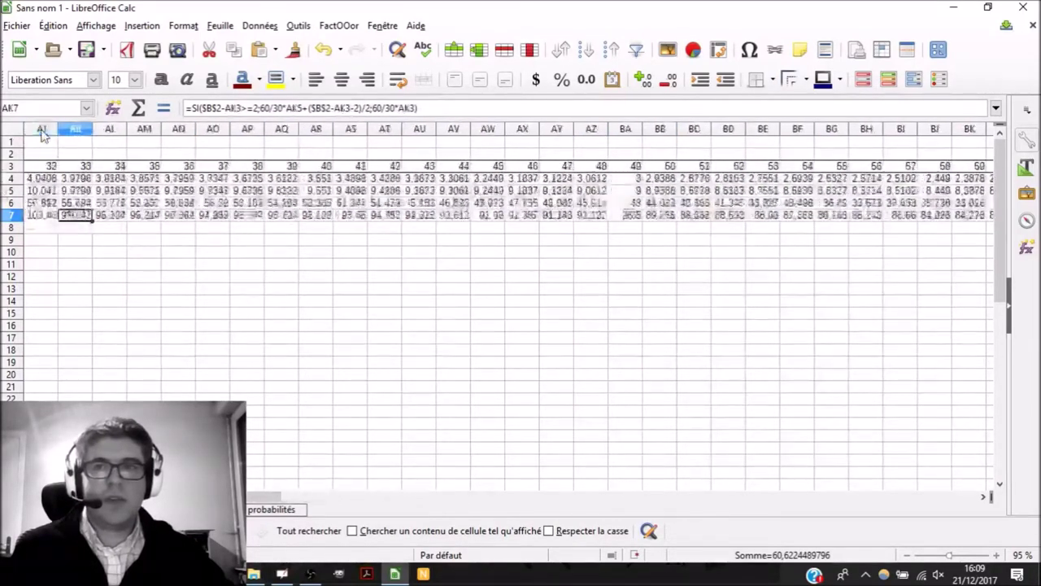
key(Right)
key(Right)
key(Right)
key(Right)
key(Right)
key(Right)
key(Right)
key(Right)
key(Right)
key(Right)
key(Right)
key(Right)
key(Right)
key(Right)
key(Right)
key(Right)
key(Right)
key(Right)
key(Right)
key(Right)
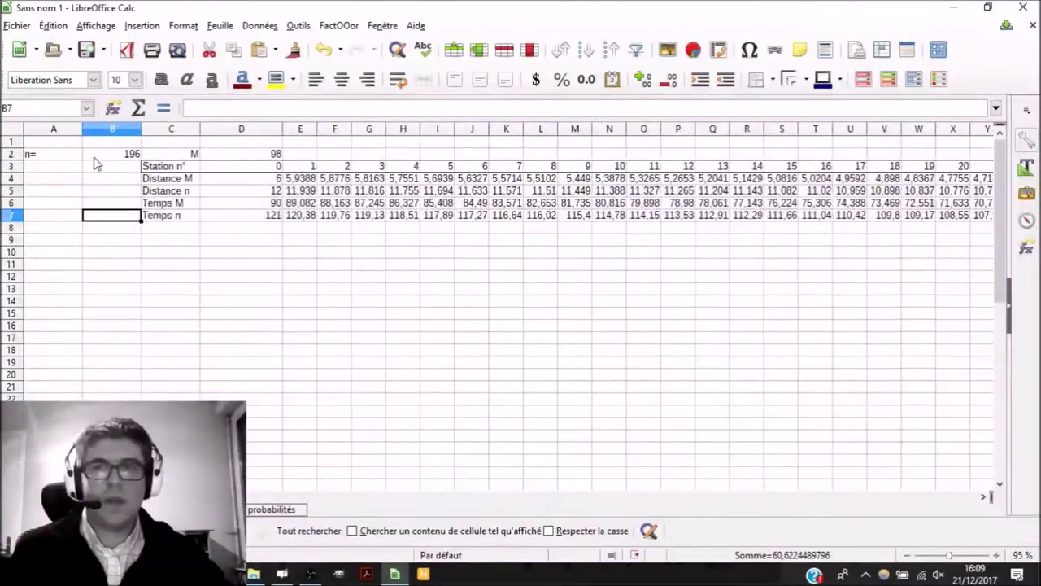
key(Right)
key(Right)
key(Right)
key(Right)
key(Right)
key(Right)
key(Right)
key(Right)
key(Right)
key(Right)
key(Right)
key(Right)
key(Right)
key(Right)
key(Right)
key(Right)
key(Right)
key(Right)
key(Right)
key(Right)
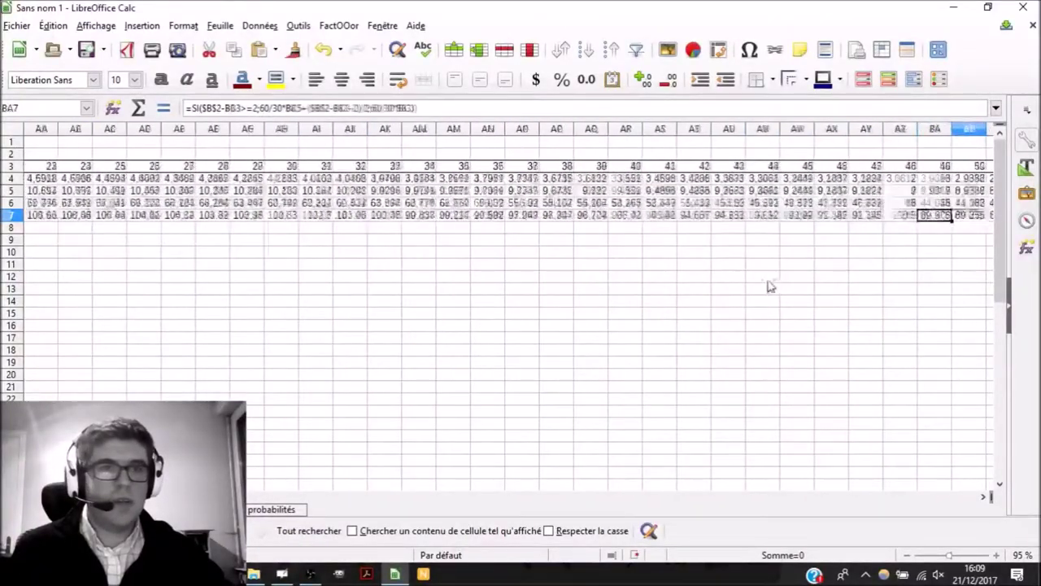
key(Right)
key(Right)
key(Right)
key(Right)
key(Right)
key(Right)
key(Right)
key(Right)
key(Right)
key(Right)
key(Right)
key(Right)
key(Right)
key(Right)
key(Right)
key(Right)
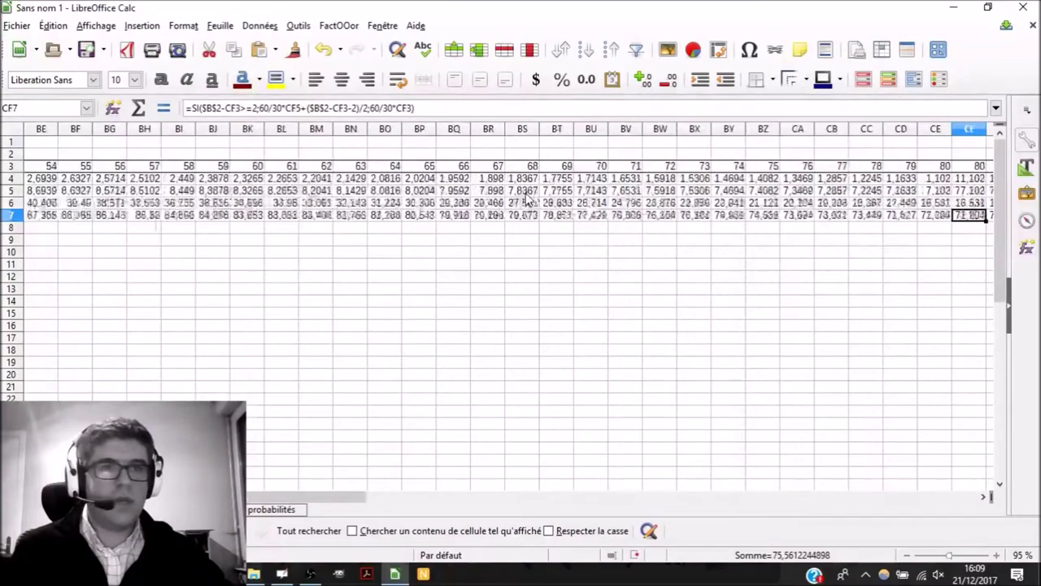
key(Left)
key(Left)
key(Left)
key(Left)
key(Left)
key(Left)
key(Left)
key(Left)
key(Left)
key(Left)
key(Left)
key(Left)
key(Left)
key(Left)
key(Left)
key(Left)
key(Left)
key(Left)
key(Left)
key(Left)
key(Left)
key(Left)
key(Left)
key(Left)
key(Left)
key(Left)
key(Left)
key(Left)
key(Left)
key(Left)
key(Left)
key(Left)
key(Left)
key(Left)
key(Left)
key(Left)
key(Left)
key(Left)
key(Left)
key(Left)
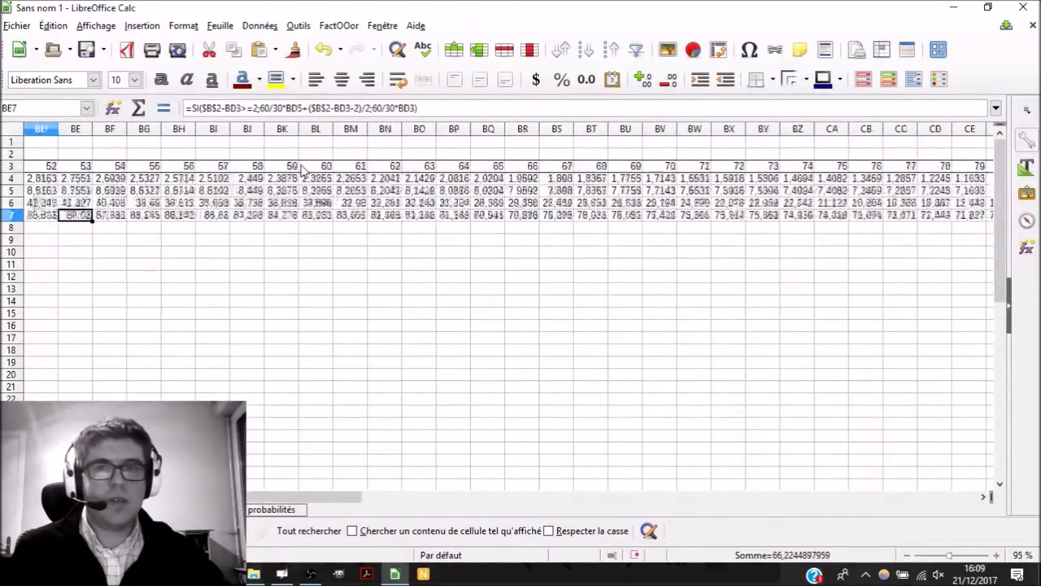
key(Right)
key(Right)
key(Right)
key(Right)
key(Right)
key(Right)
key(Right)
key(Right)
key(Right)
key(Right)
key(Right)
key(Right)
key(Right)
key(Right)
key(Right)
key(Right)
key(Right)
key(Right)
key(Right)
key(Right)
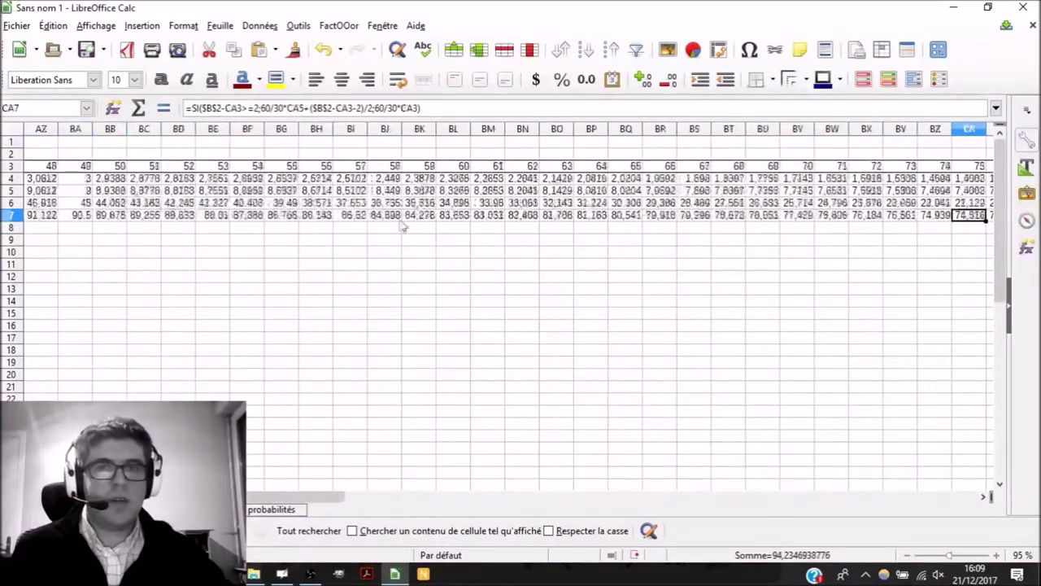
key(Left)
key(Left)
key(Left)
key(Left)
key(Left)
key(Left)
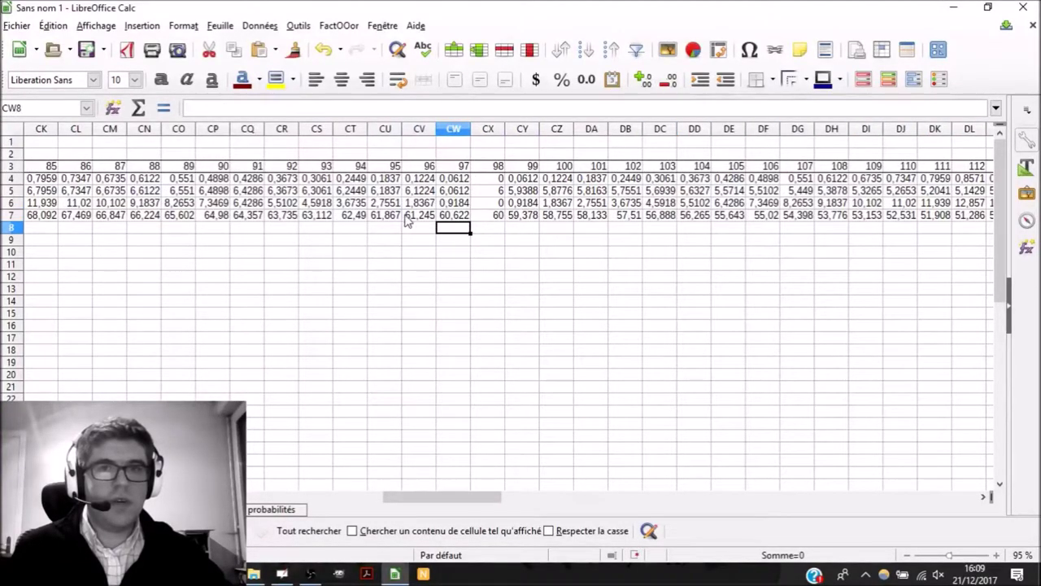
key(Left)
key(Left)
key(Left)
key(Left)
key(Left)
key(Left)
key(Left)
key(Left)
key(Left)
key(Left)
key(Left)
key(Left)
key(Left)
key(Left)
key(Left)
key(Left)
key(Left)
key(Left)
key(Left)
key(Left)
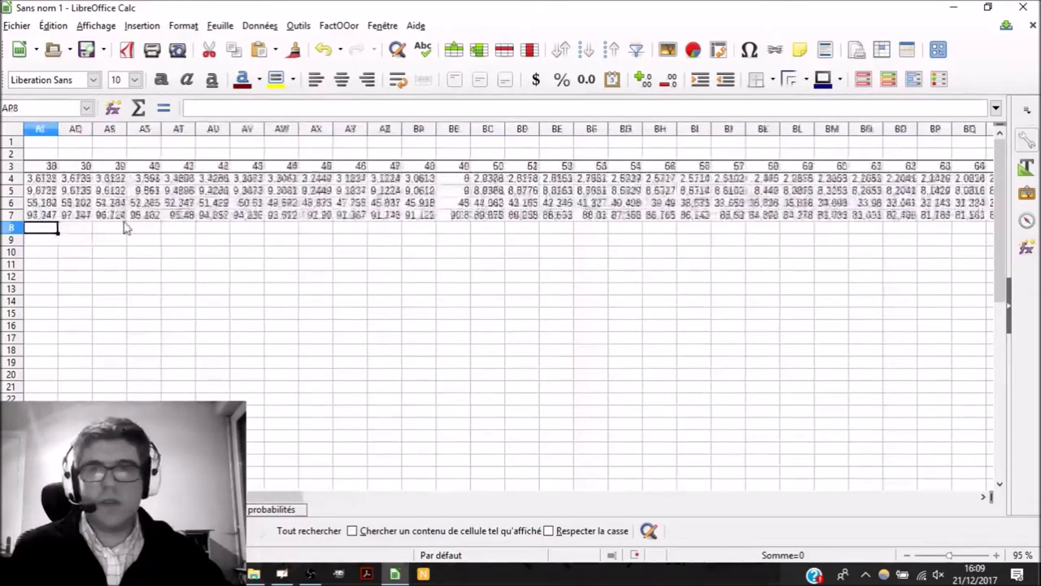
key(Left)
key(Left)
key(Left)
key(Left)
key(Left)
key(Left)
key(Left)
key(Left)
key(Left)
key(Left)
key(Left)
key(Left)
key(Left)
key(Left)
key(Left)
key(Left)
key(Left)
key(Left)
key(Left)
key(Left)
Step: Label C8 as SOMME and enter the formula =D7+D6 for station 0 beside it
click(203, 242)
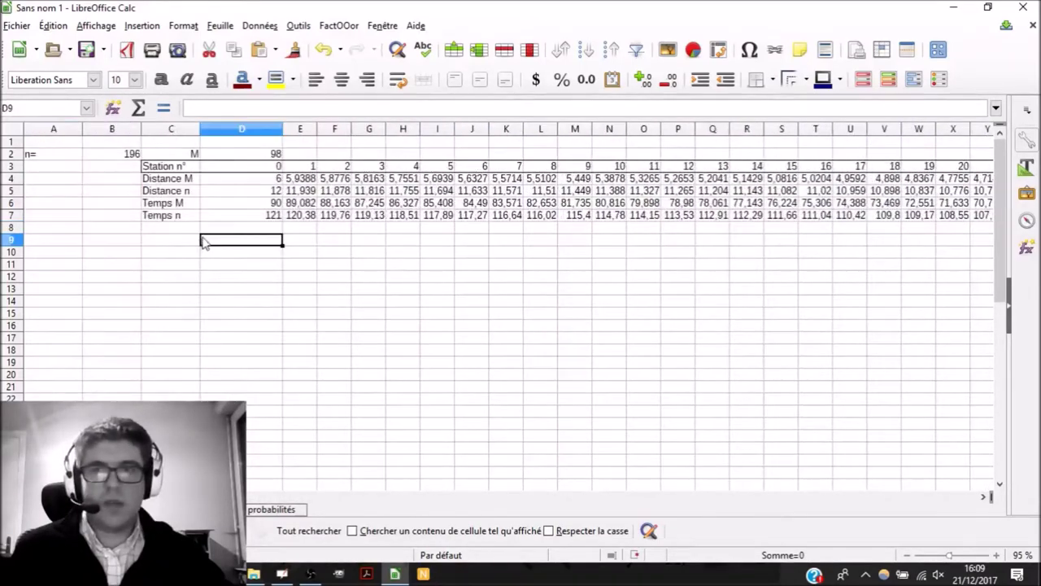
click(183, 231)
text(SOMME)
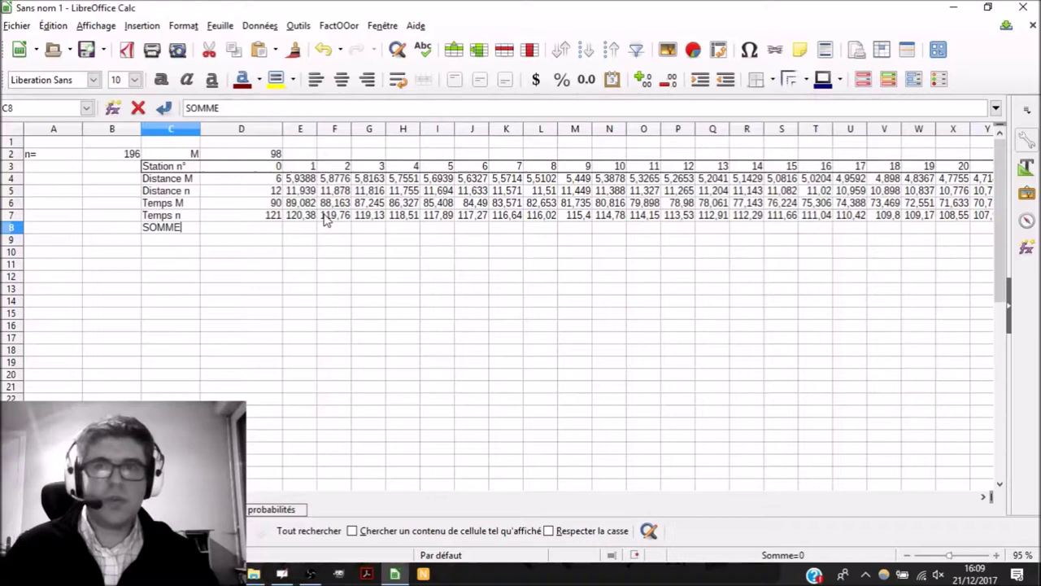
key(Tab)
text(=)
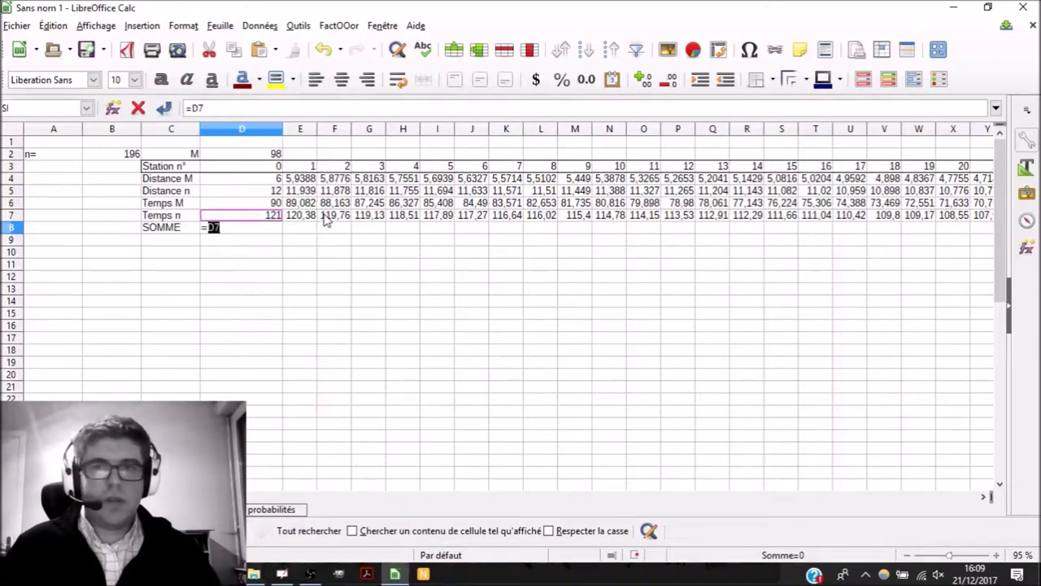
key(Up)
key(Up)
key(Return)
Step: Fill the SOMME formula from station 0 across to station 196
key(Down)
key(Up)
click(322, 205)
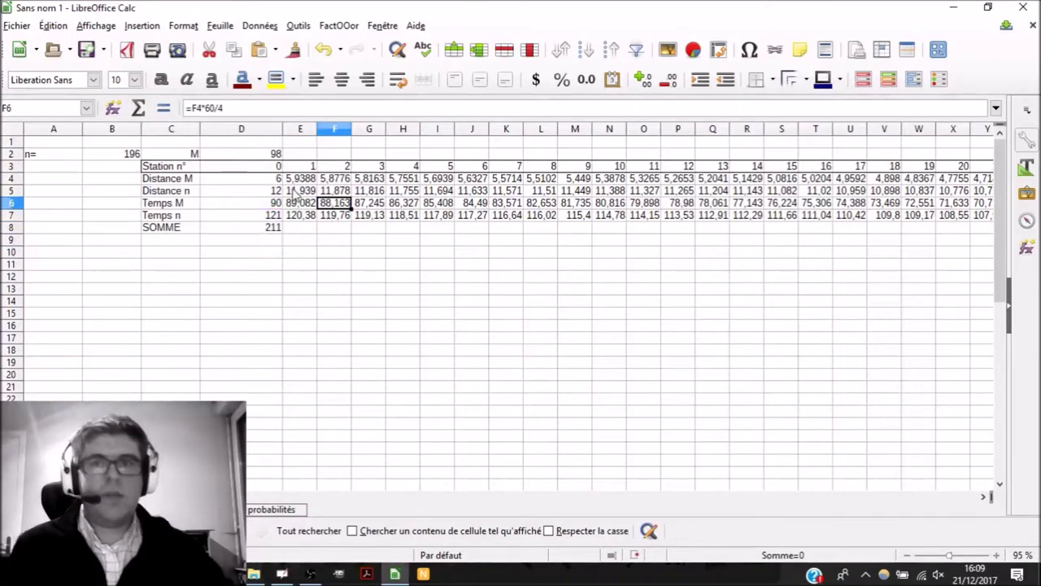
key(Up)
click(276, 230)
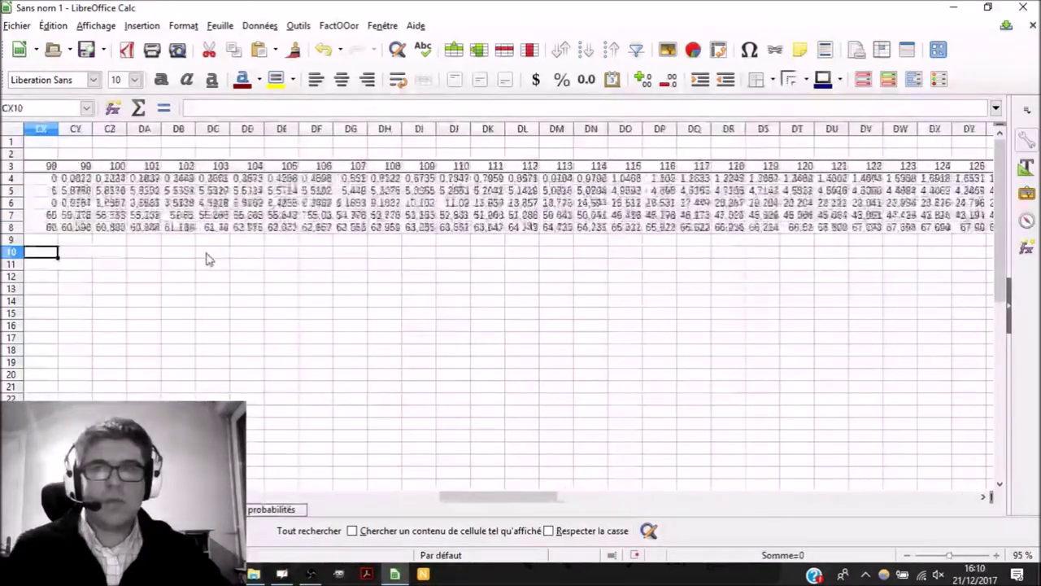
key(Left)
key(Left)
key(Left)
key(Left)
key(Left)
key(Left)
key(Left)
key(Left)
key(Left)
key(Left)
click(355, 240)
click(392, 231)
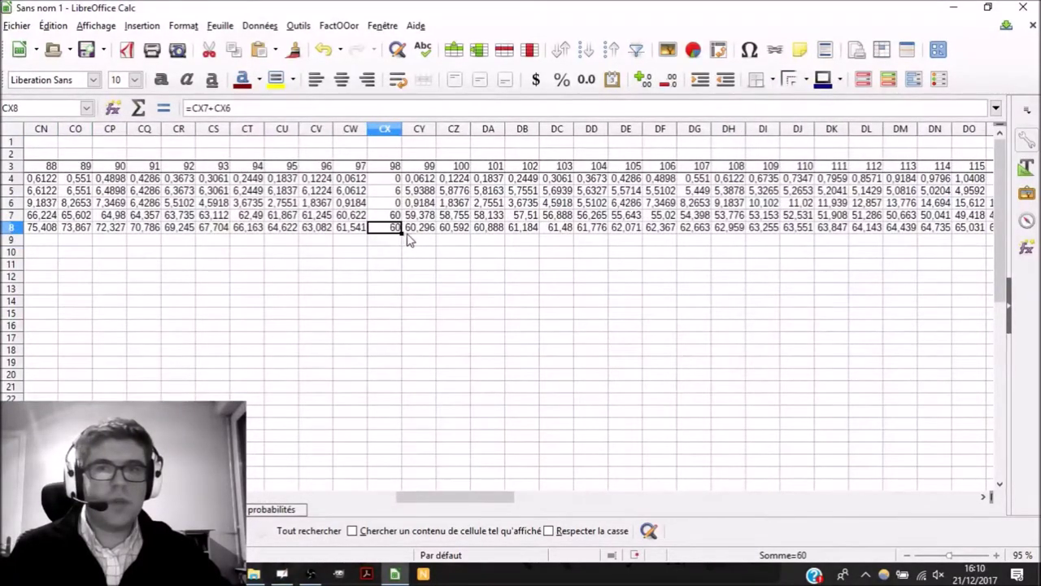
Step: Examine the SOMME values on both sides of station 98 and back toward station 0 to find the shortest total time
key(Right)
key(Right)
key(Right)
key(Right)
key(Right)
key(Right)
key(Right)
key(Right)
key(Right)
key(Right)
key(Right)
key(Right)
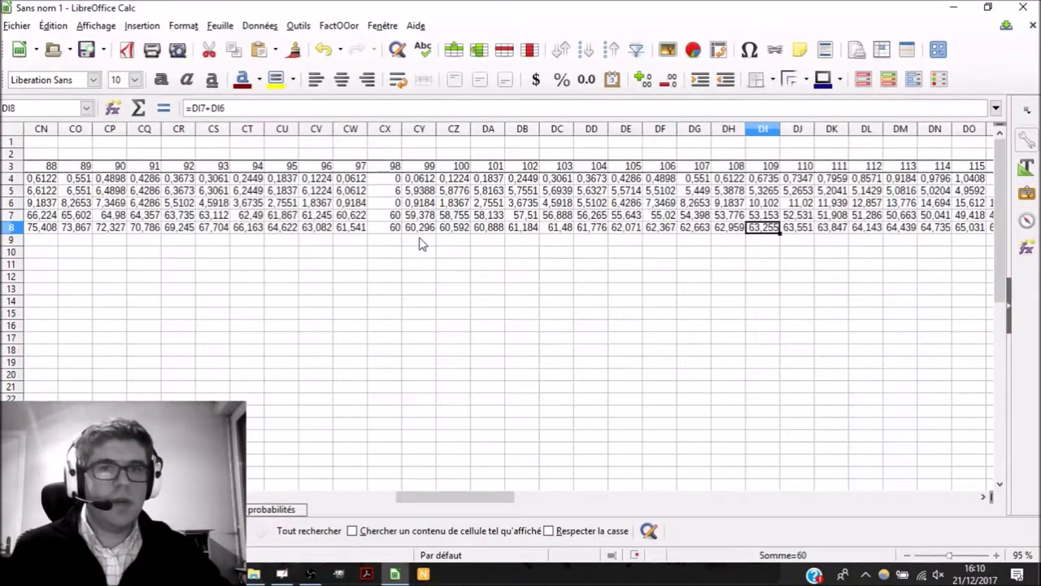
key(Left)
key(Left)
key(Left)
key(Left)
key(Left)
key(Left)
key(Left)
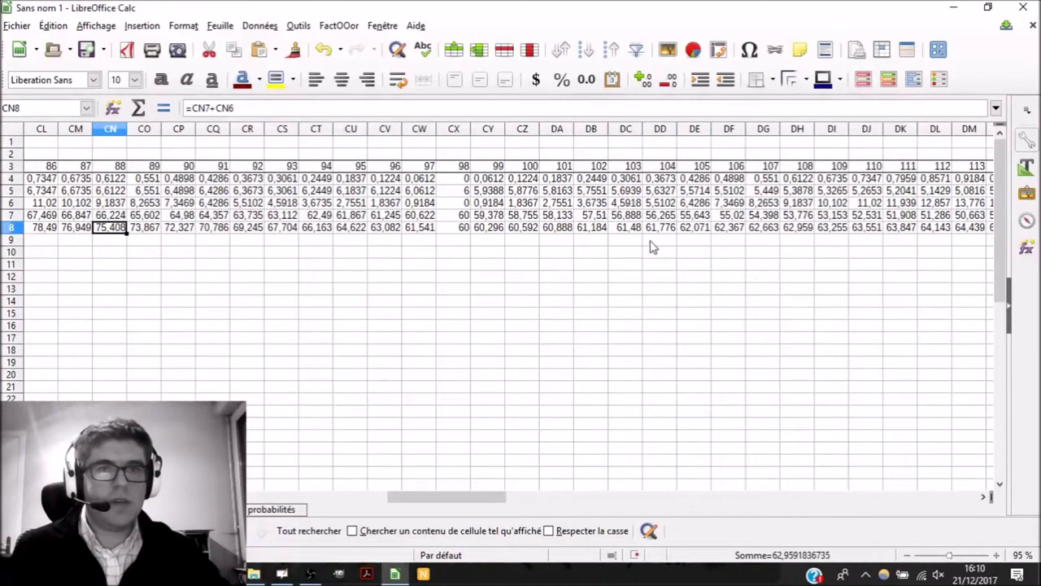
key(Left)
key(Left)
key(Left)
key(Left)
key(Left)
key(Left)
key(Left)
key(Left)
key(Left)
key(Left)
key(Left)
key(Left)
key(Left)
key(Left)
key(Left)
key(Left)
key(Left)
key(Left)
key(Left)
key(Left)
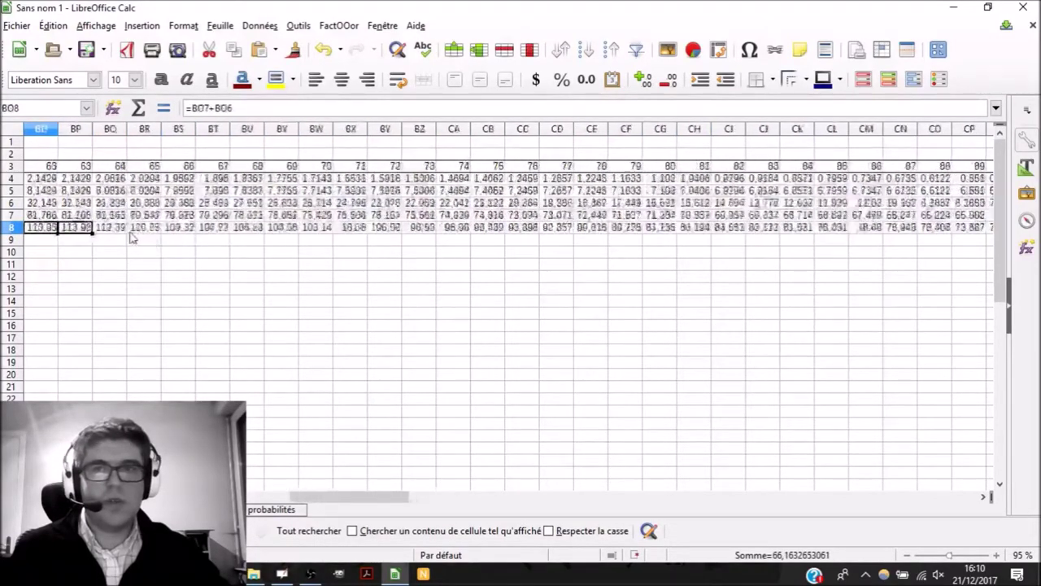
key(Left)
key(Left)
key(Left)
key(Left)
key(Left)
key(Left)
key(Left)
key(Left)
key(Left)
key(Left)
key(Left)
key(Left)
key(Left)
key(Left)
key(Left)
key(Left)
key(Left)
key(Left)
key(Left)
key(Left)
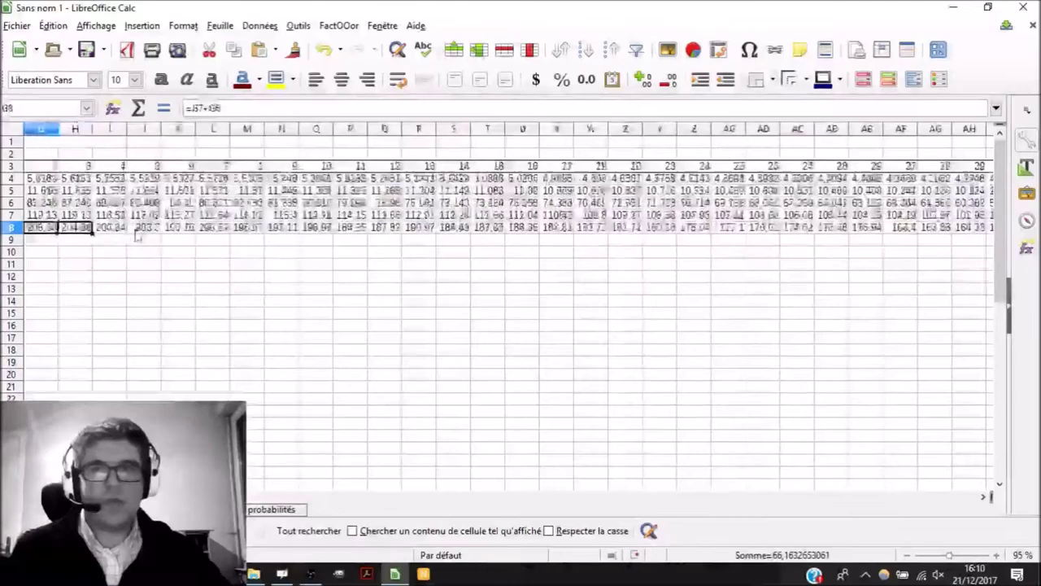
Step: Start inserting a chart from the Station n° and SOMME rows, covering stations 0 to 196 with their row labels
drag(273, 233, 903, 230)
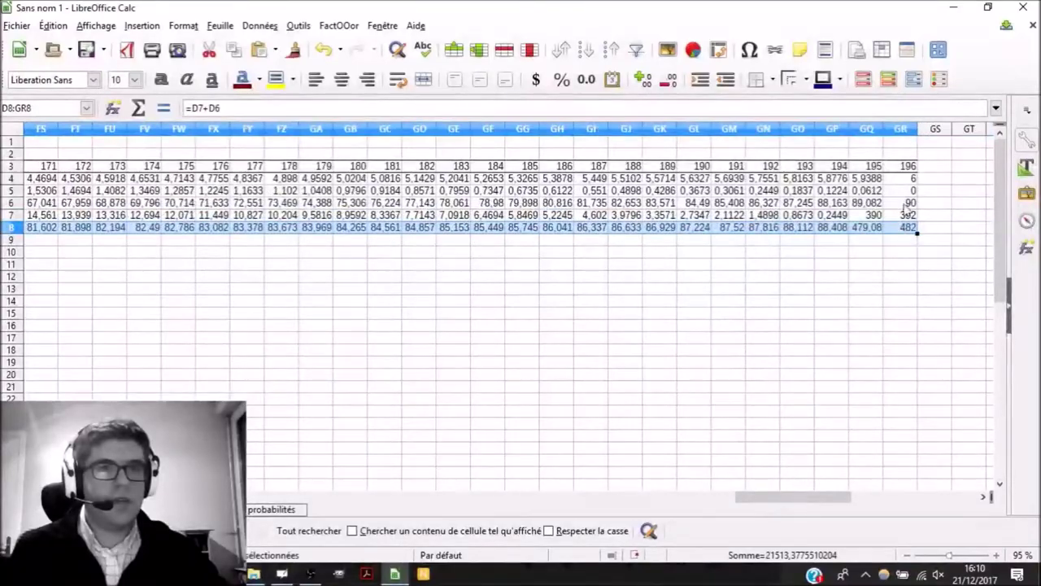
drag(906, 166, 276, 171)
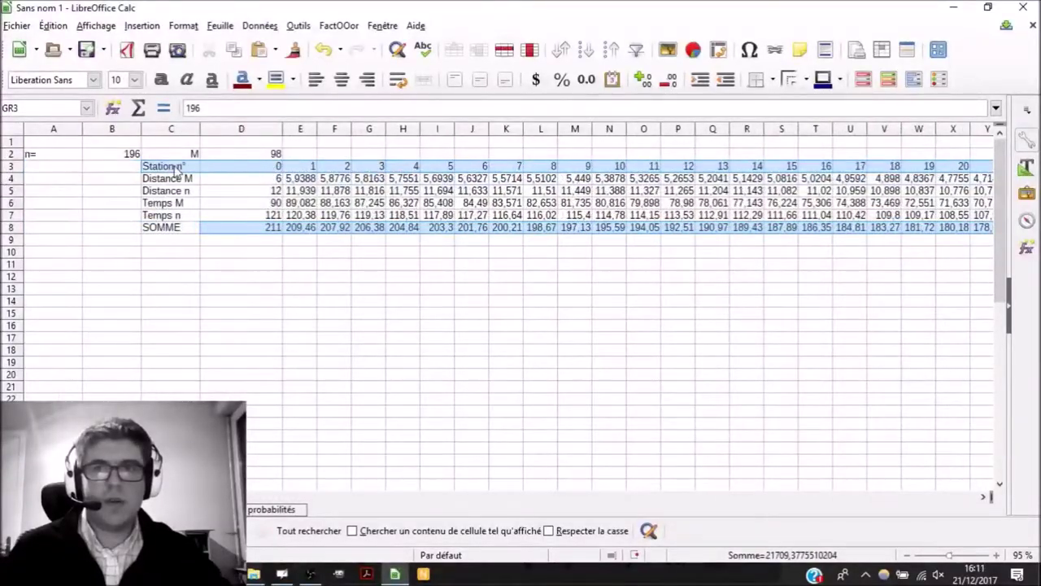
ctrl+click(166, 226)
right_click(165, 227)
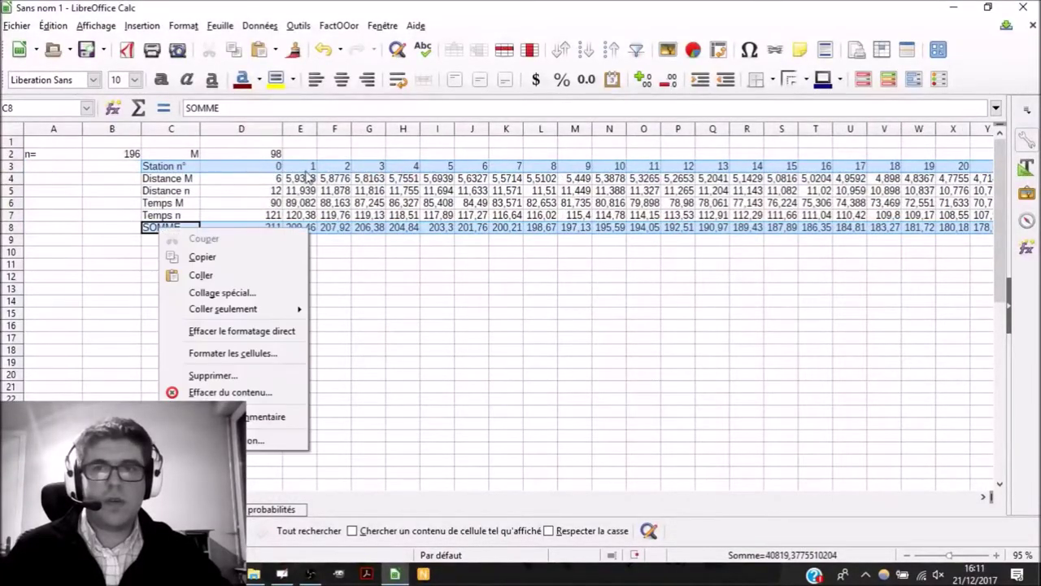
click(144, 13)
click(141, 26)
mouse_move(195, 115)
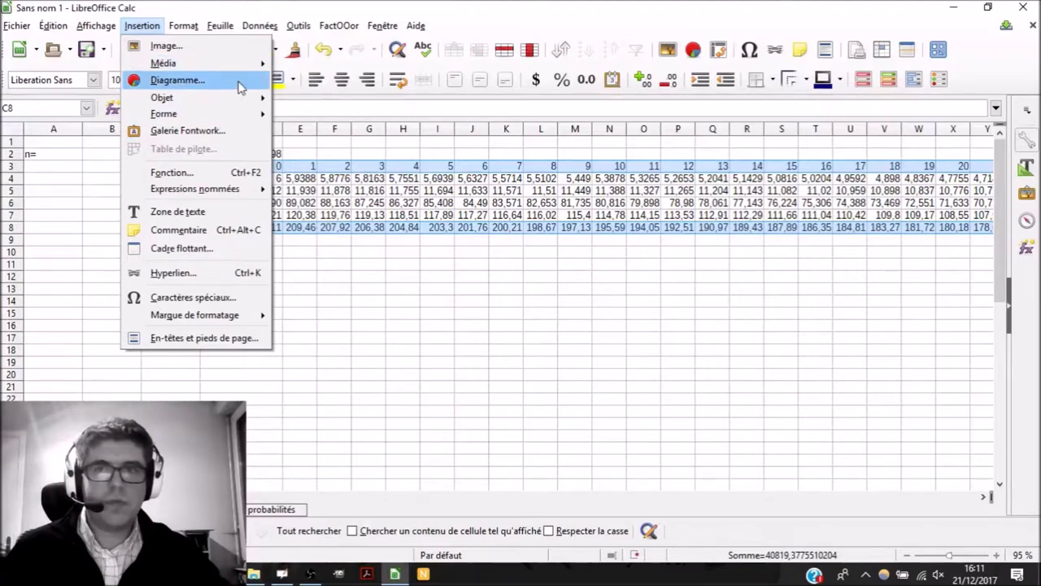
click(226, 81)
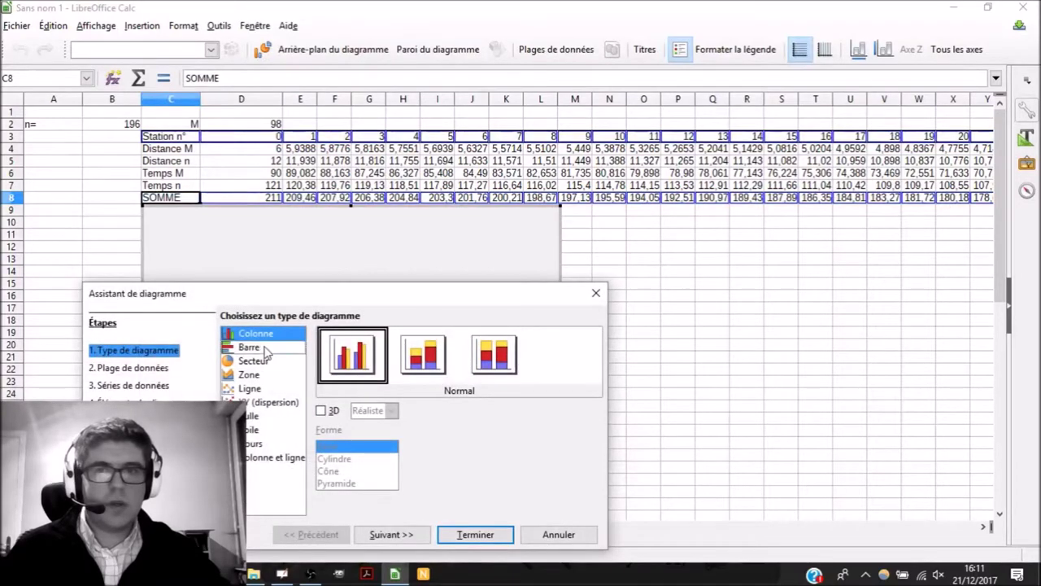
Step: Preview the chart as type Ligne with series in rows and the first row as label, and cancel the chart
click(268, 348)
click(298, 334)
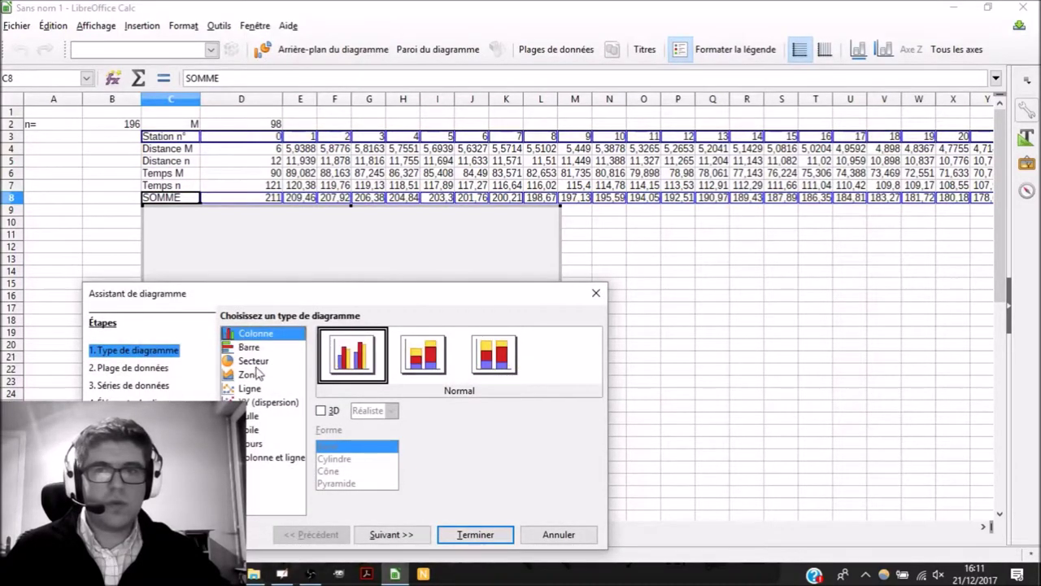
click(270, 389)
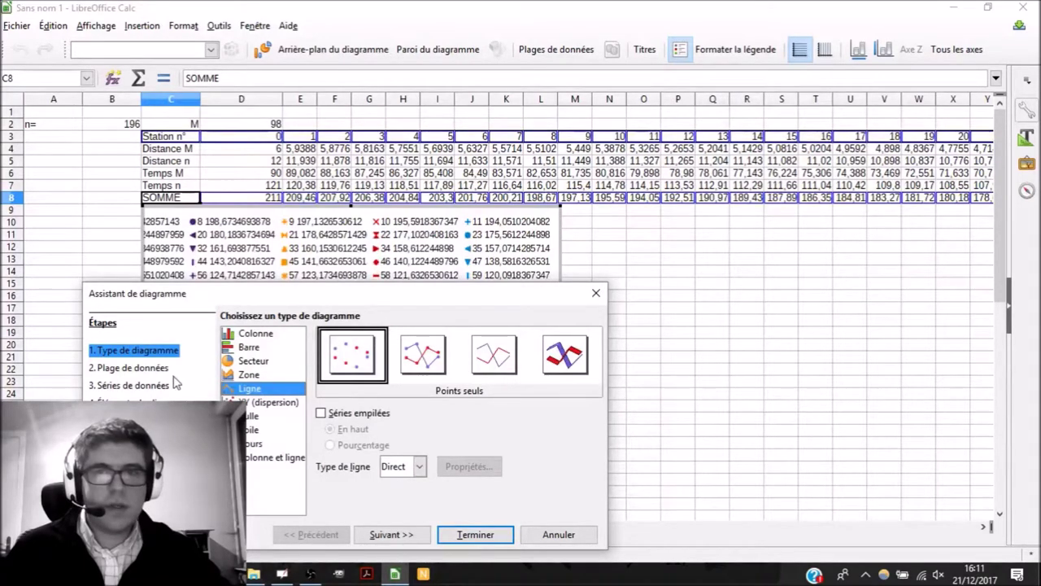
click(149, 386)
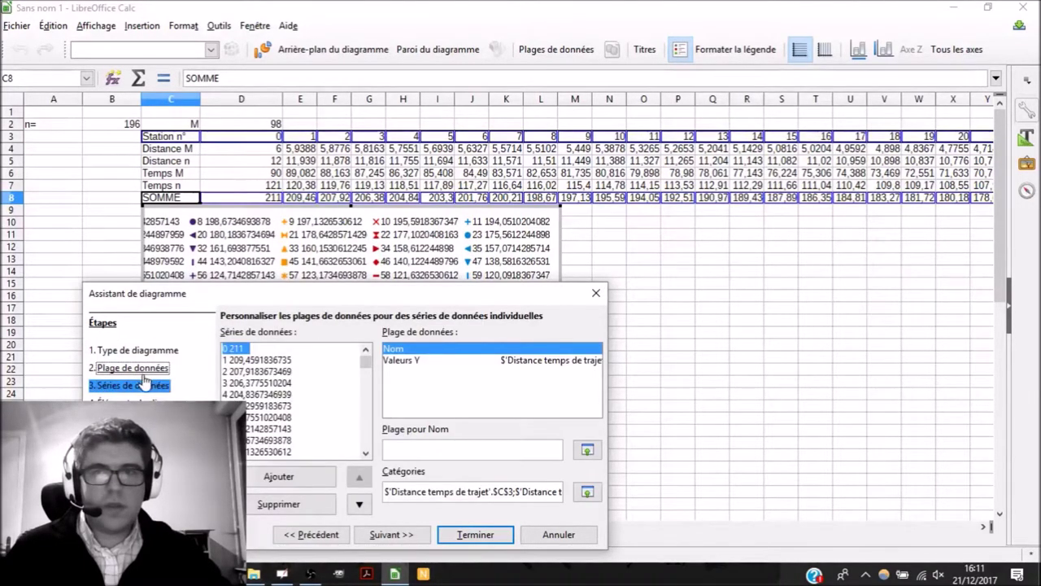
click(139, 370)
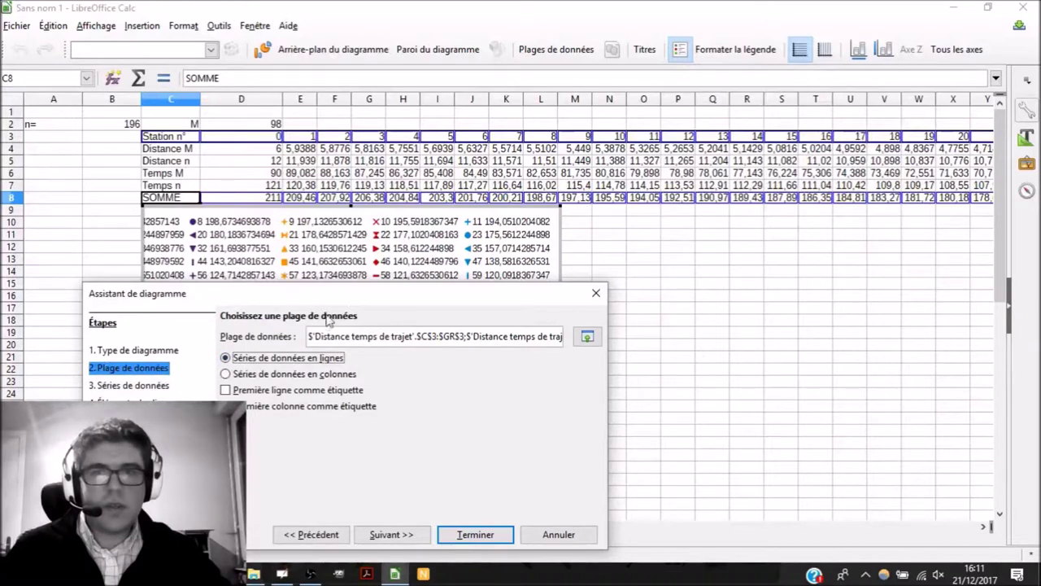
drag(358, 301, 758, 215)
click(671, 304)
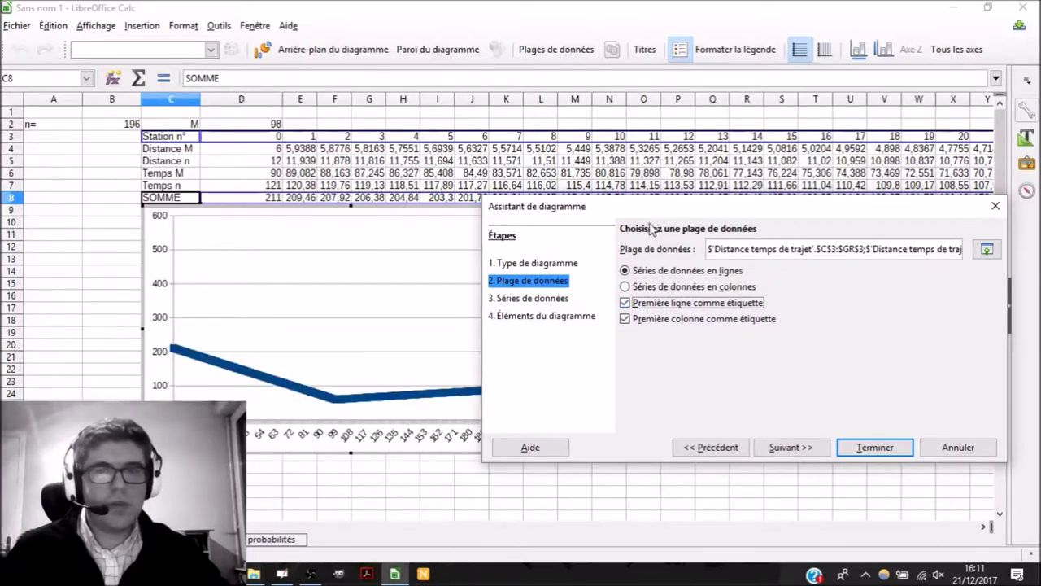
drag(692, 210, 705, 139)
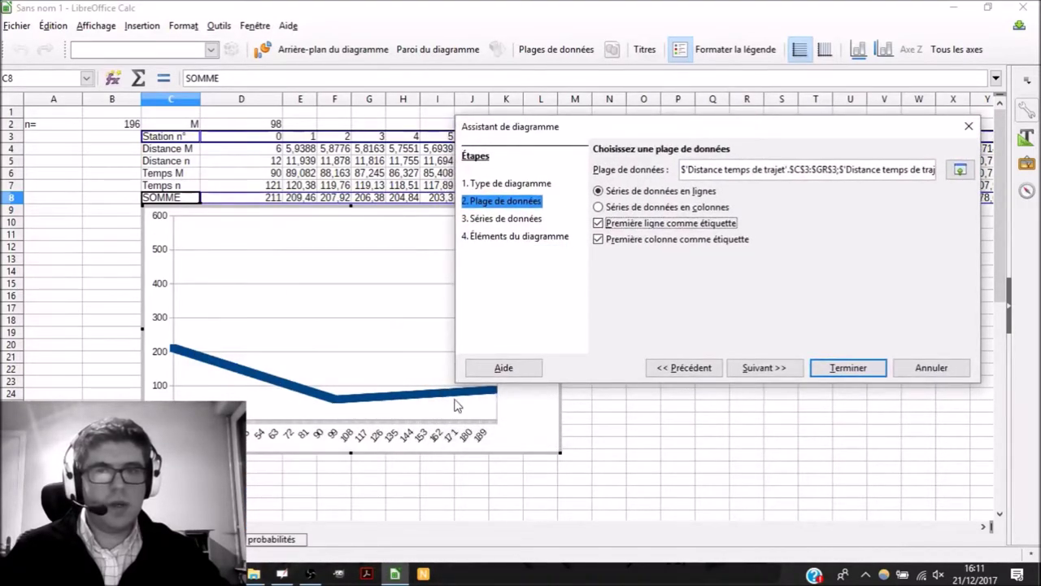
key(Escape)
click(529, 254)
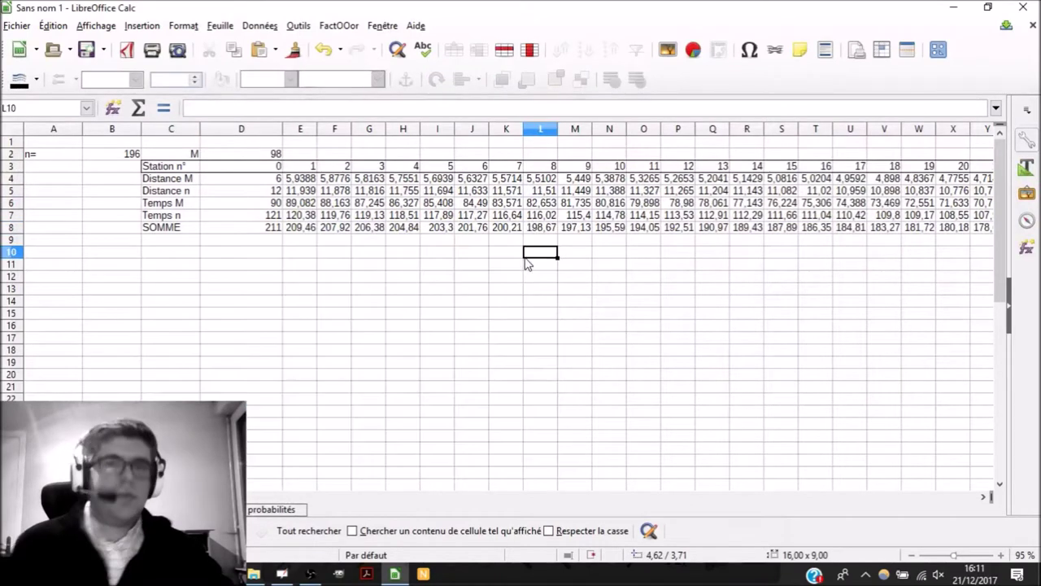
Step: Set n to 197 in B2 and inspect the recalculated Temps n values
click(240, 215)
click(127, 144)
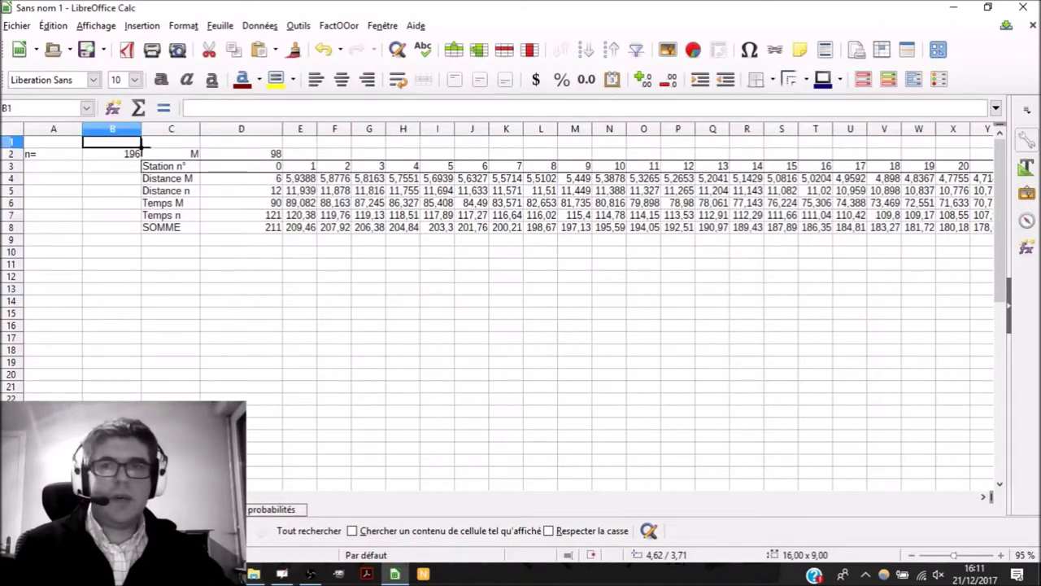
key(Down)
text(197)
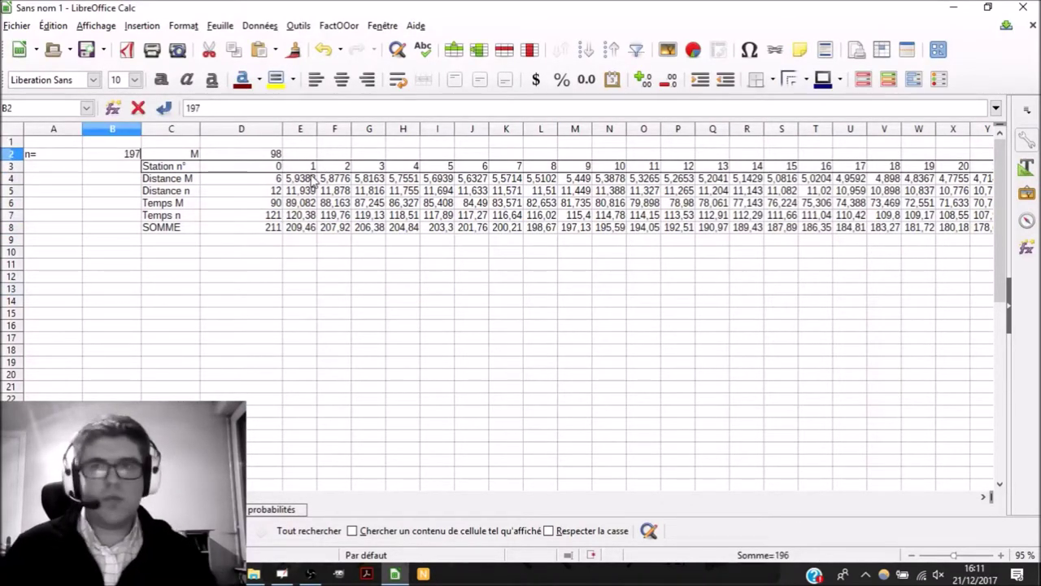
key(Return)
click(430, 217)
drag(714, 216, 830, 215)
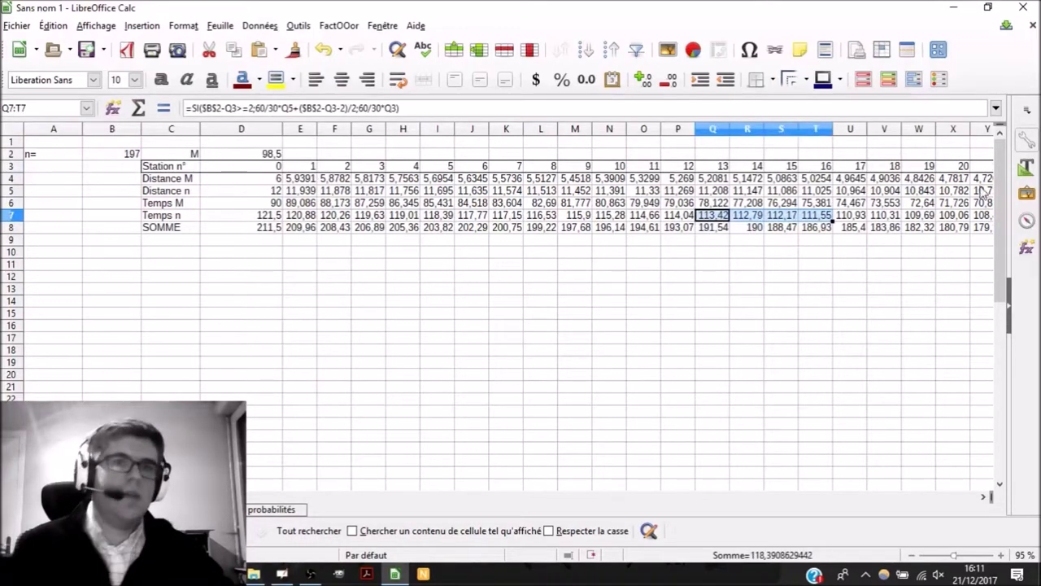
Step: Examine the Temps n values along the stations for n = 197
click(748, 215)
click(783, 217)
key(Right)
key(Right)
key(Right)
key(Right)
key(Right)
key(Right)
key(Right)
key(Right)
key(Right)
key(Right)
key(Right)
key(Right)
key(Right)
key(Right)
key(Right)
key(Right)
key(Right)
key(Right)
key(Right)
key(Right)
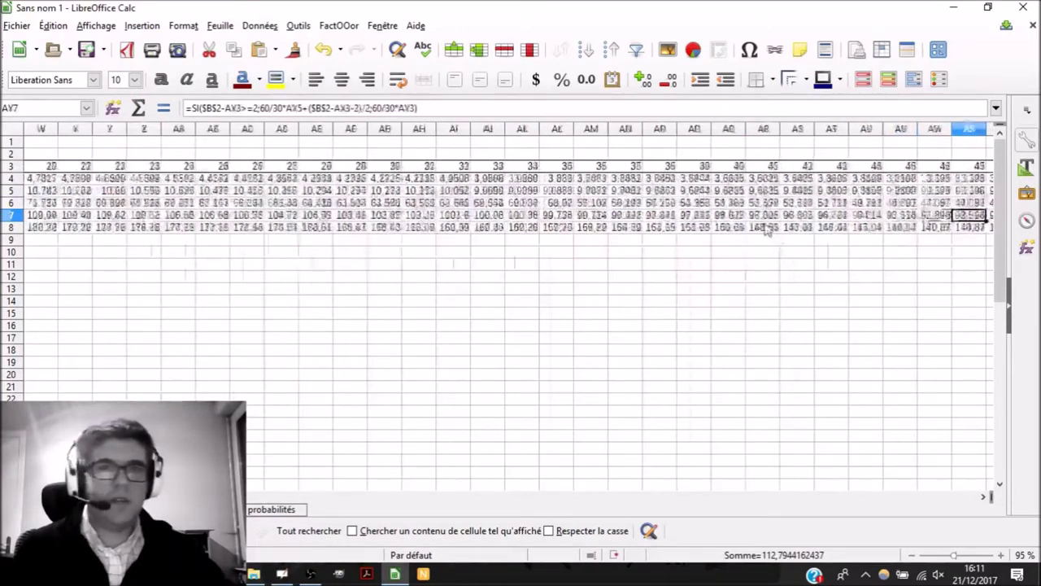
key(Right)
key(Right)
key(Right)
key(Right)
key(Right)
key(Right)
key(Right)
key(Right)
key(Right)
key(Right)
key(Right)
key(Right)
key(Right)
key(Right)
key(Right)
key(Right)
key(Right)
key(Right)
key(Right)
key(Right)
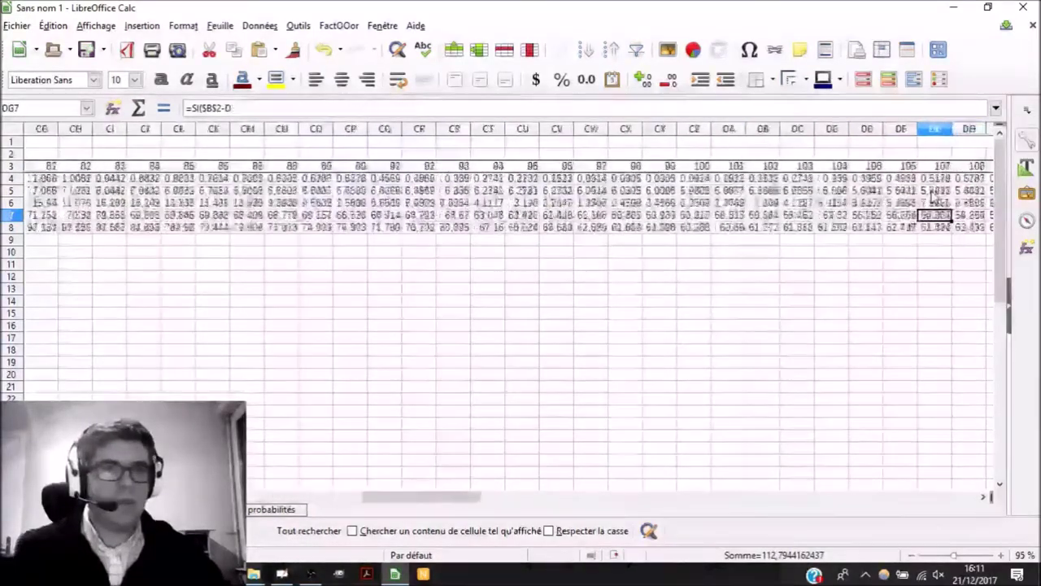
key(Right)
key(Right)
key(Right)
key(Right)
key(Right)
key(Right)
key(Right)
key(Right)
key(Right)
key(Right)
key(Right)
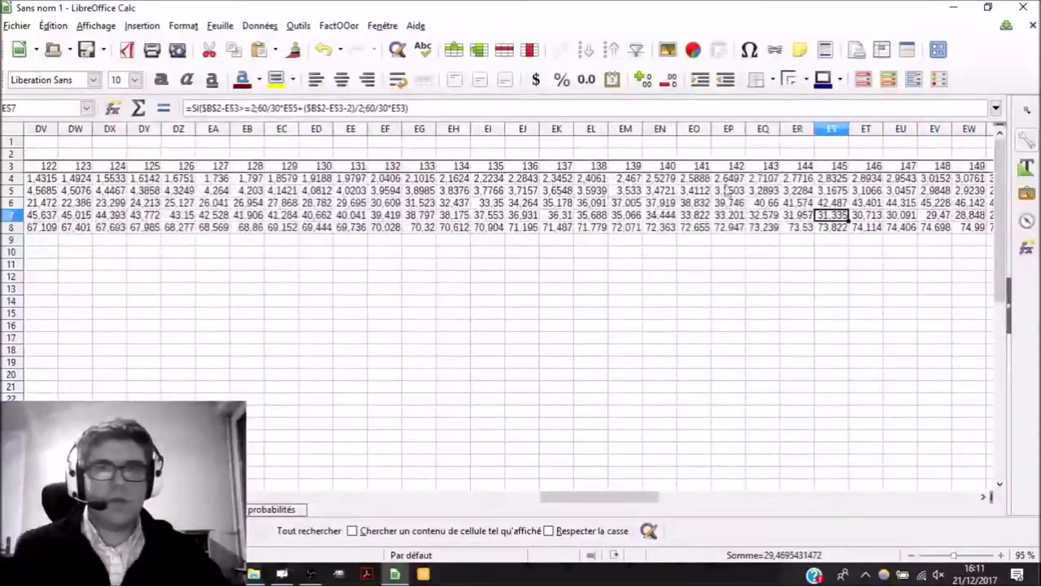
key(Left)
key(Left)
key(Left)
key(Left)
key(Left)
key(Left)
key(Left)
key(Left)
key(Left)
key(Left)
key(Left)
key(Left)
key(Left)
key(Left)
key(Left)
key(Left)
key(Left)
key(Left)
key(Left)
key(Left)
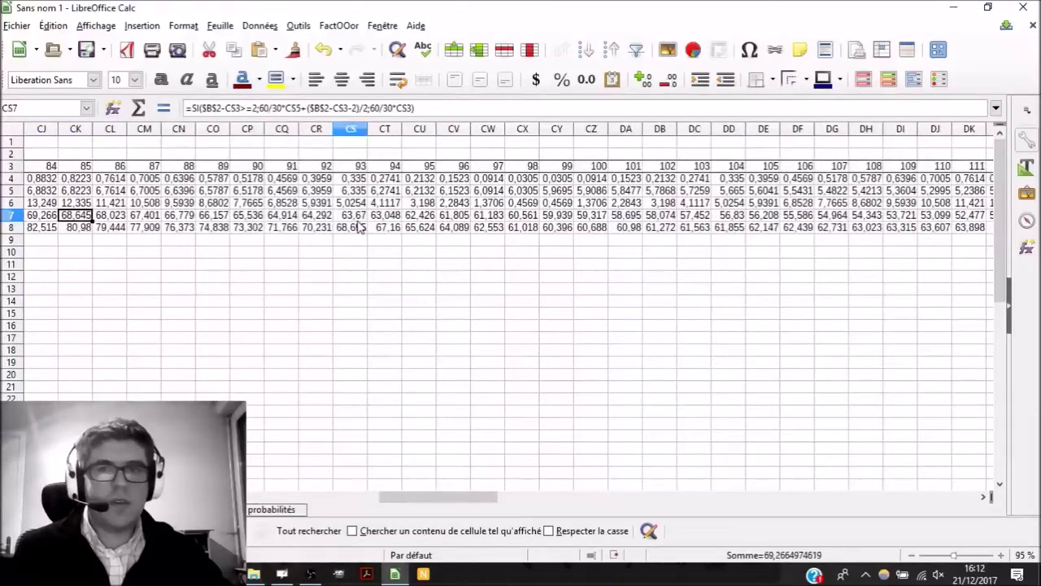
Step: Compare the SOMME values of the stations around 94 to 104 to find the shortest total time
click(383, 228)
key(Right)
key(Right)
key(Right)
key(Right)
key(Right)
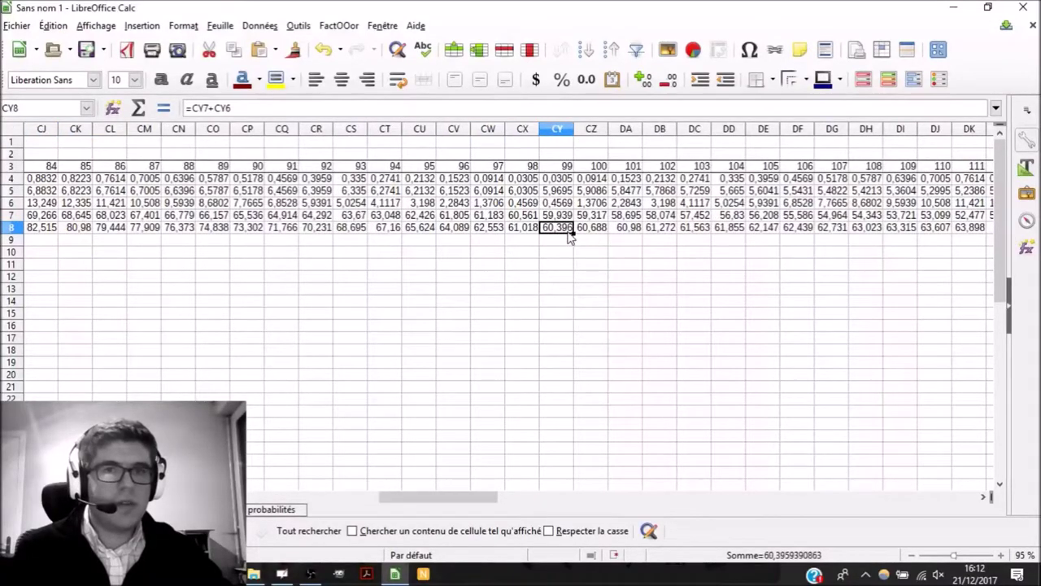
click(587, 231)
key(Right)
key(Left)
key(Right)
key(Right)
key(Right)
key(Right)
key(Right)
key(Right)
key(Right)
key(Right)
key(Right)
key(Right)
key(Left)
key(Left)
key(Left)
key(Left)
key(Left)
key(Left)
key(Left)
key(Left)
key(Left)
key(Left)
key(Left)
key(Left)
key(Left)
key(Left)
key(Left)
key(Right)
key(Right)
key(Left)
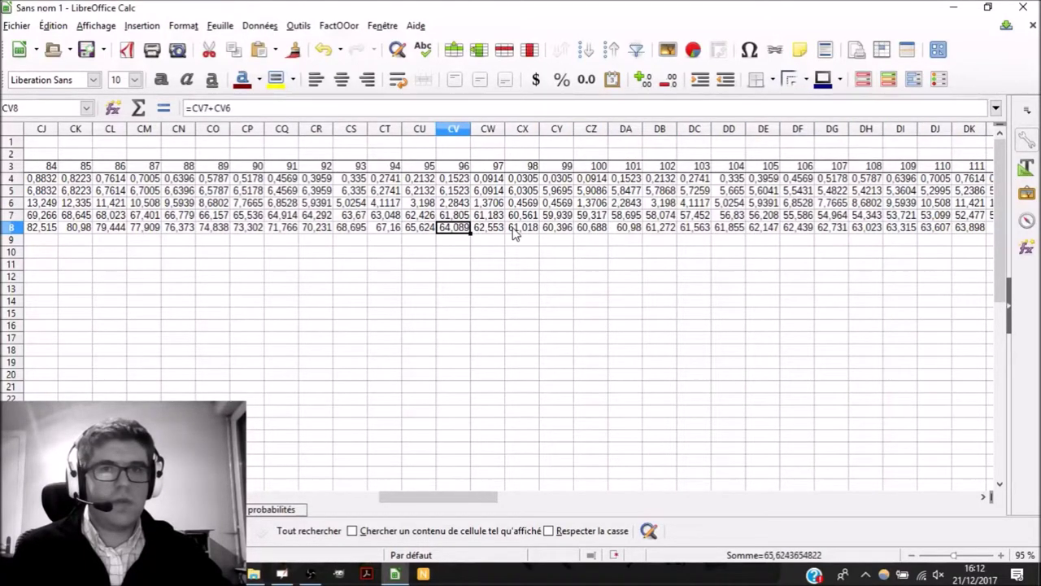
key(Right)
key(Right)
key(Right)
key(Right)
key(Left)
key(Left)
key(Right)
key(Right)
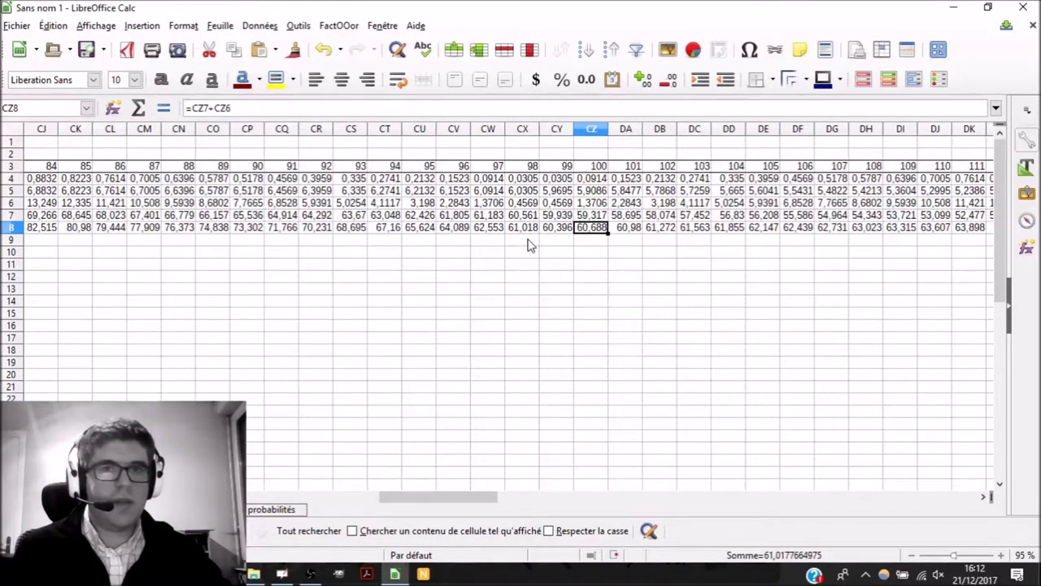
key(Right)
key(Left)
key(Right)
key(Right)
key(Right)
key(Right)
key(Right)
key(Right)
key(Right)
key(Right)
key(Right)
key(Right)
key(Right)
key(Right)
key(Right)
key(Right)
key(Right)
key(Right)
key(Right)
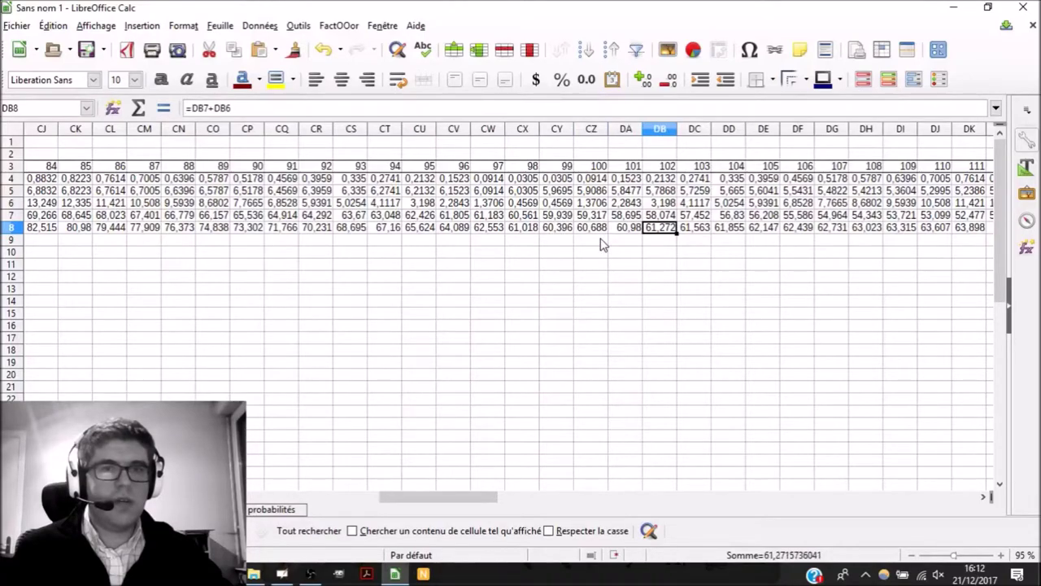
key(Right)
key(Right)
key(Right)
key(Right)
key(Right)
key(Right)
key(Right)
key(Right)
key(Right)
key(Right)
key(Right)
key(Right)
key(Right)
key(Right)
key(Right)
key(Right)
key(Right)
key(Right)
key(Right)
key(Right)
key(Left)
key(Left)
key(Left)
key(Left)
key(Left)
key(Left)
key(Left)
key(Left)
key(Left)
Step: Set n to 1 in B2
drag(560, 155, 16, 161)
click(342, 166)
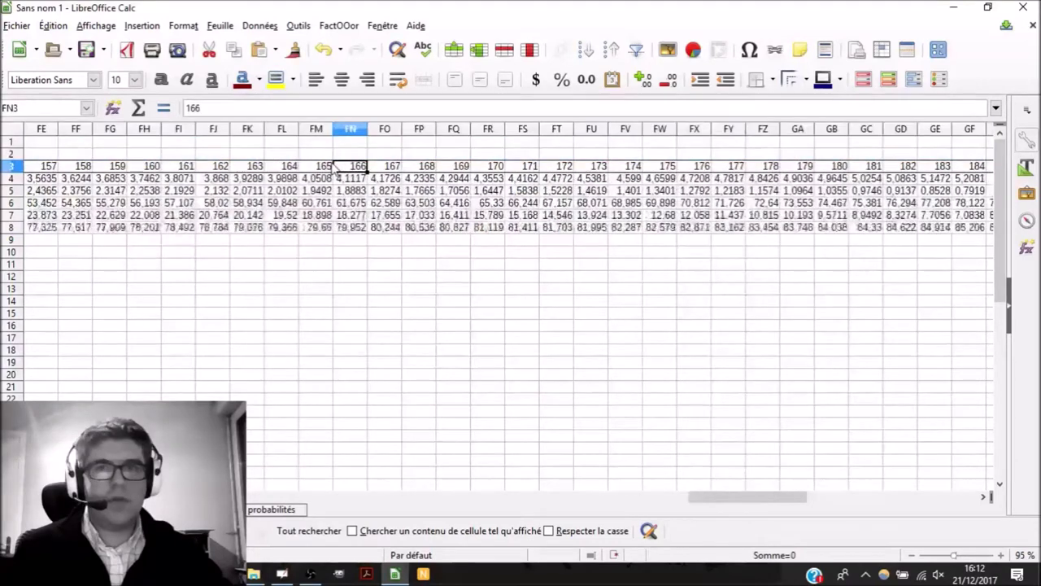
key(Home)
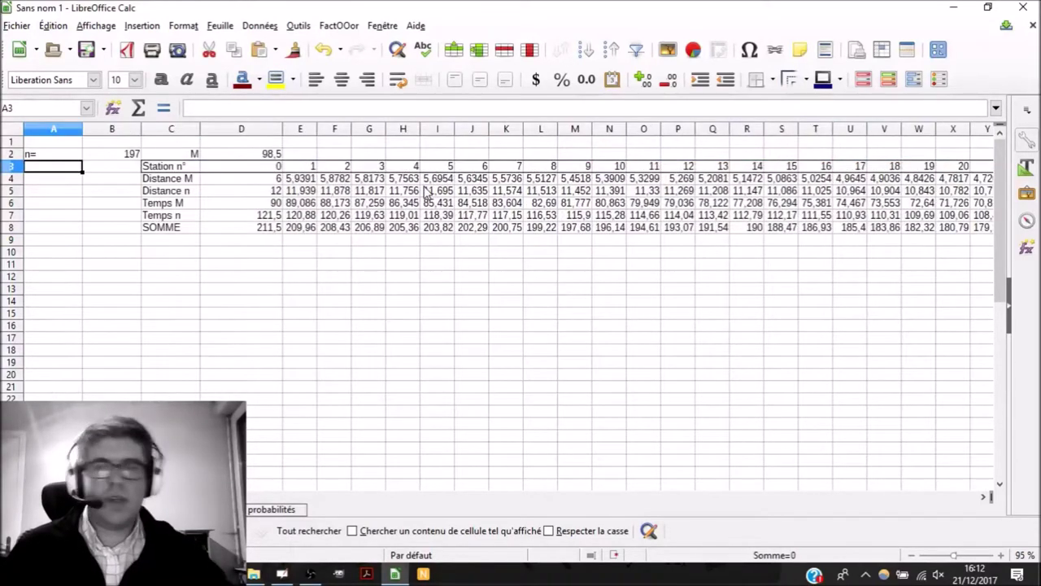
click(112, 129)
click(104, 155)
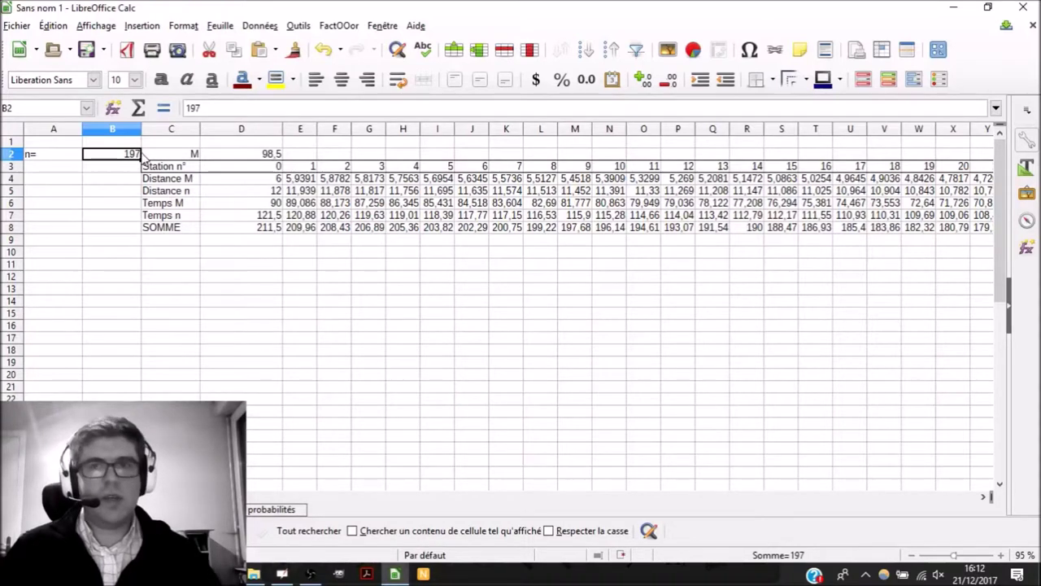
text(1)
key(Return)
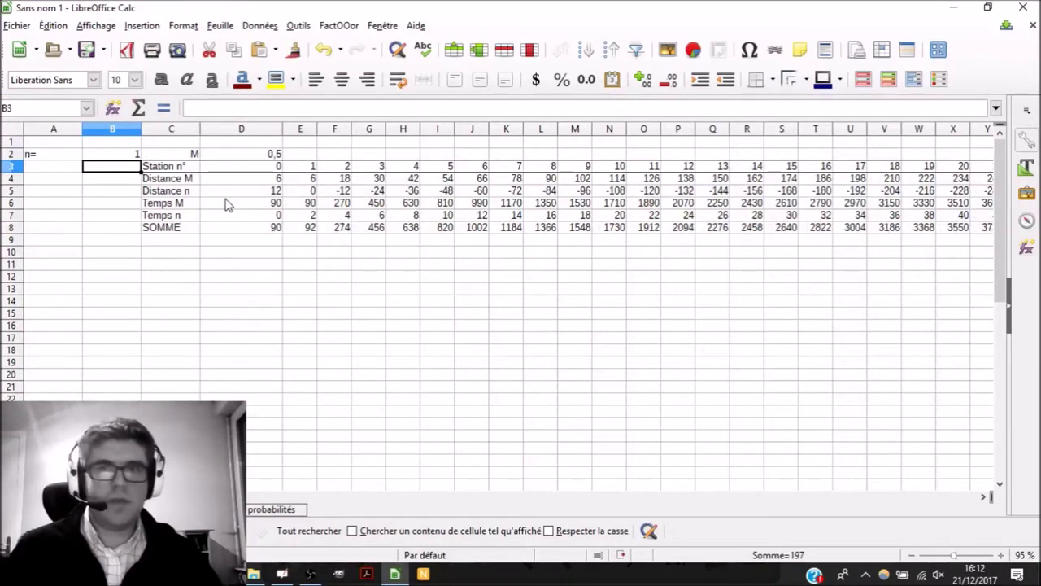
Step: Clear the table cells in rows 3 to 8 from column F onward, keeping only stations 0 and 1
key(Right)
key(Down)
key(Up)
drag(354, 169, 881, 219)
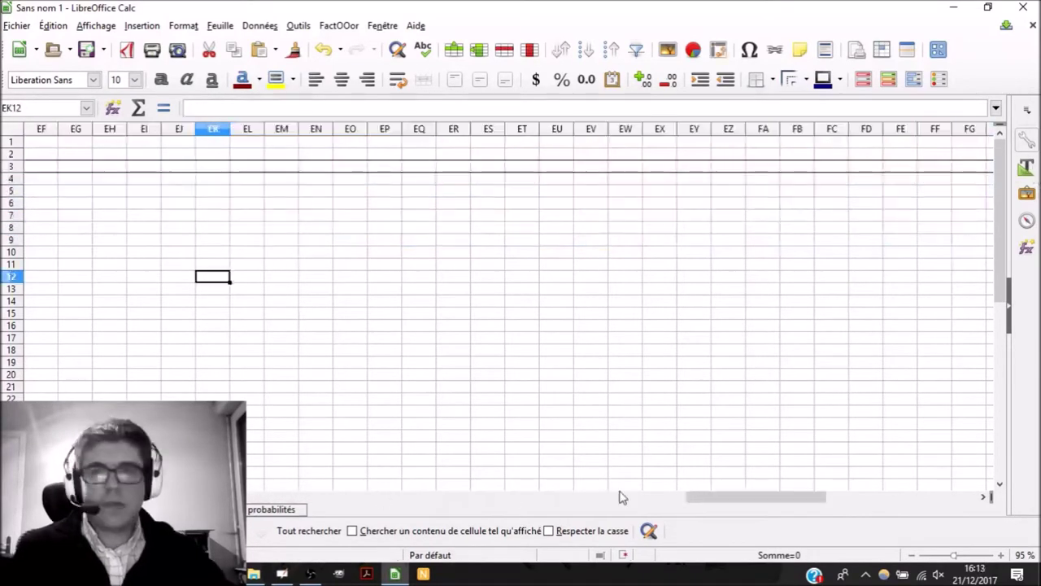
drag(700, 497, 236, 488)
Step: Inspect the Temps n formulas for stations 0 and 1
click(327, 195)
click(298, 214)
key(Right)
key(Left)
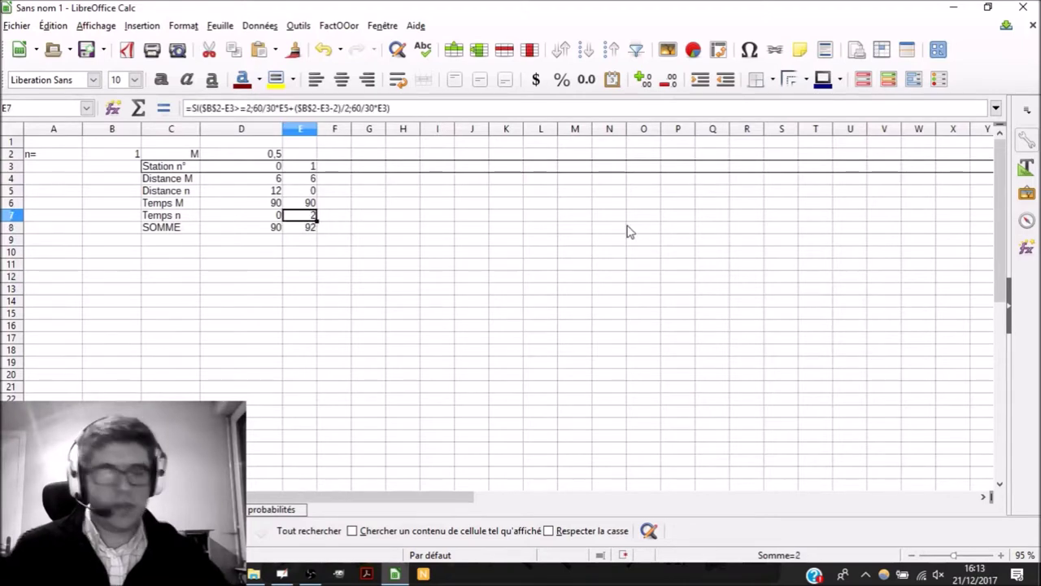
key(Down)
key(Up)
key(Left)
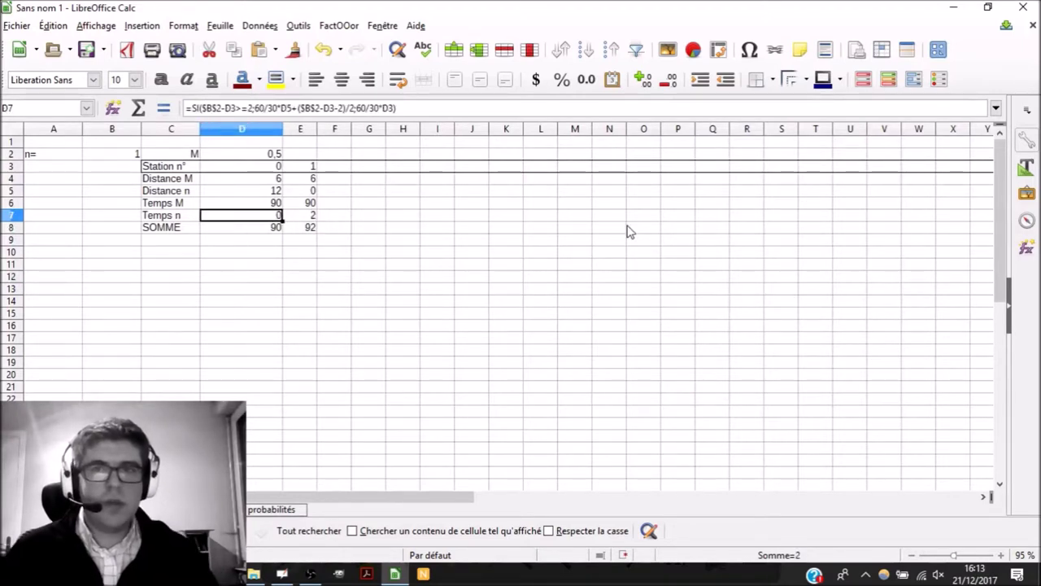
key(Right)
key(Left)
Step: Change the otherwise value in the Temps n formula of D7 to 60/30*D5
key(Up)
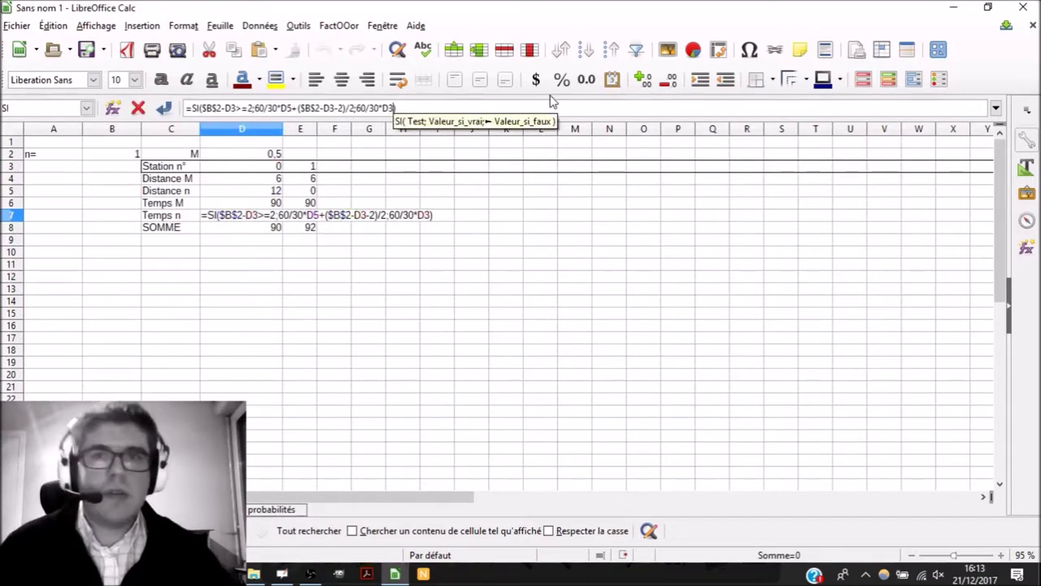
key(BackSpace)
text(5)
key(Return)
key(Up)
key(Up)
key(Down)
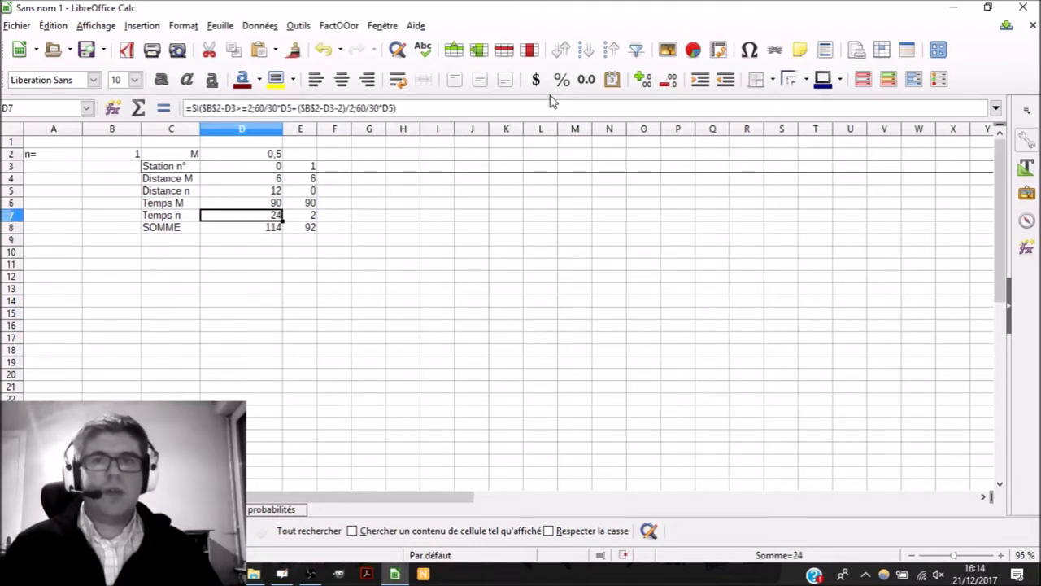
Step: Set the Temps n value for station 1 in E7 to 0
key(Right)
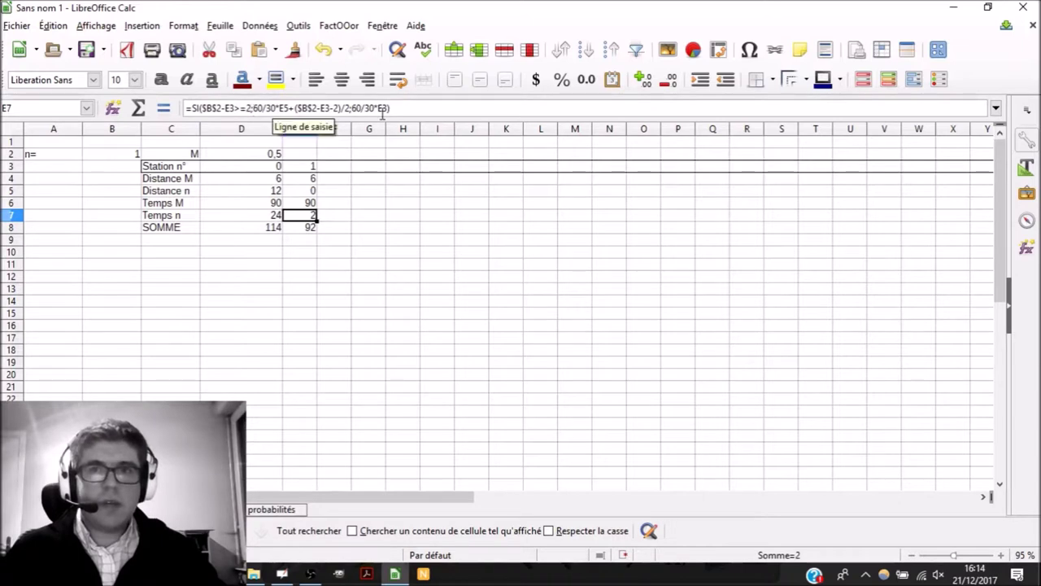
click(329, 214)
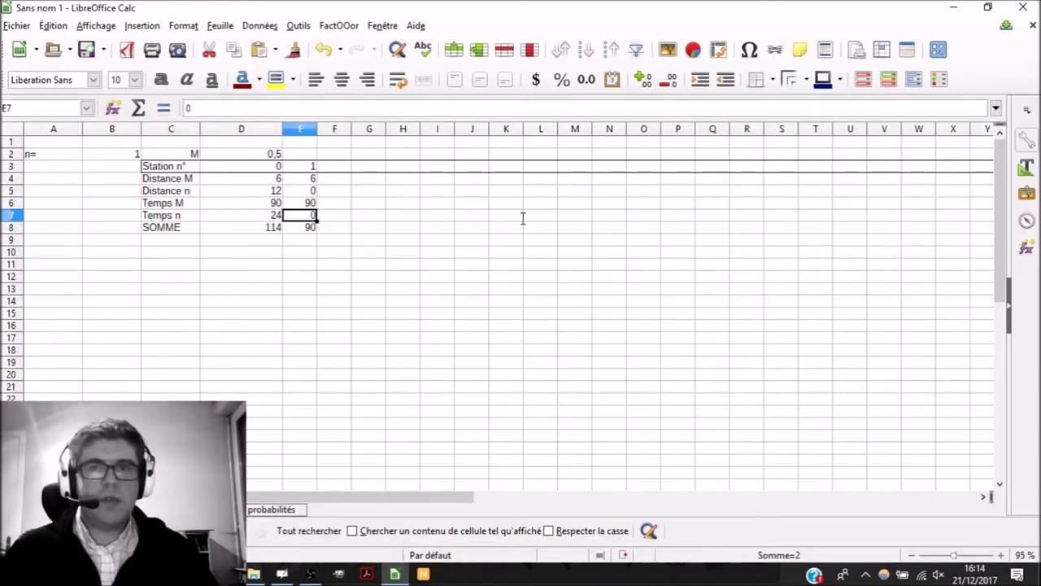
key(Down)
key(Up)
Step: Review the n, M and Station n° cells at the head of the reduced table
key(Left)
key(Up)
key(Up)
key(Left)
key(Up)
key(Left)
key(Up)
key(Left)
key(Up)
key(Right)
key(Right)
key(Down)
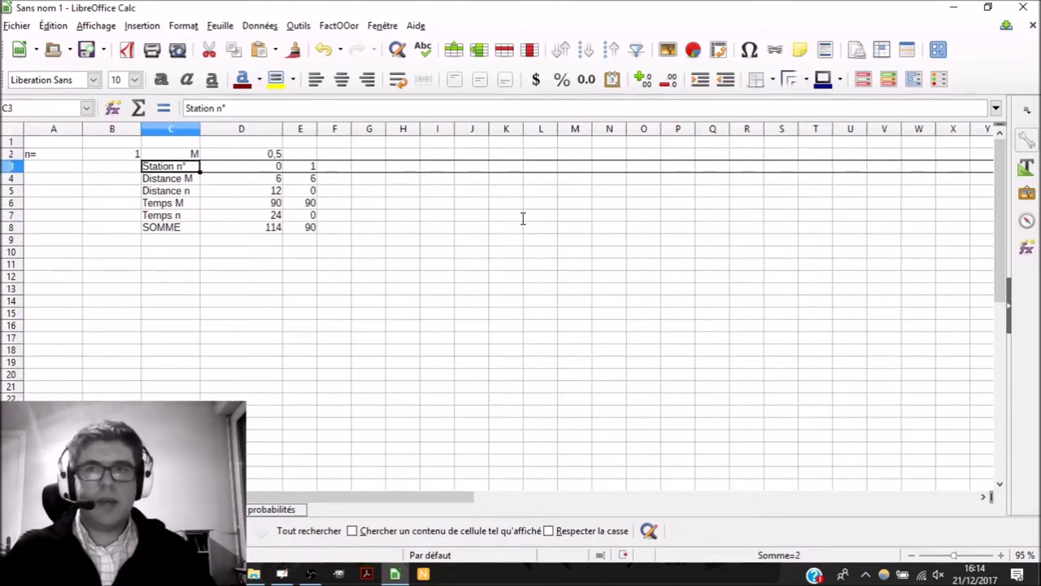
key(Right)
key(Up)
key(Right)
key(Left)
key(Right)
key(Left)
key(Down)
key(Right)
Step: Compare the distances, travel times and SOMME of stations 0 and 1
key(Left)
key(Right)
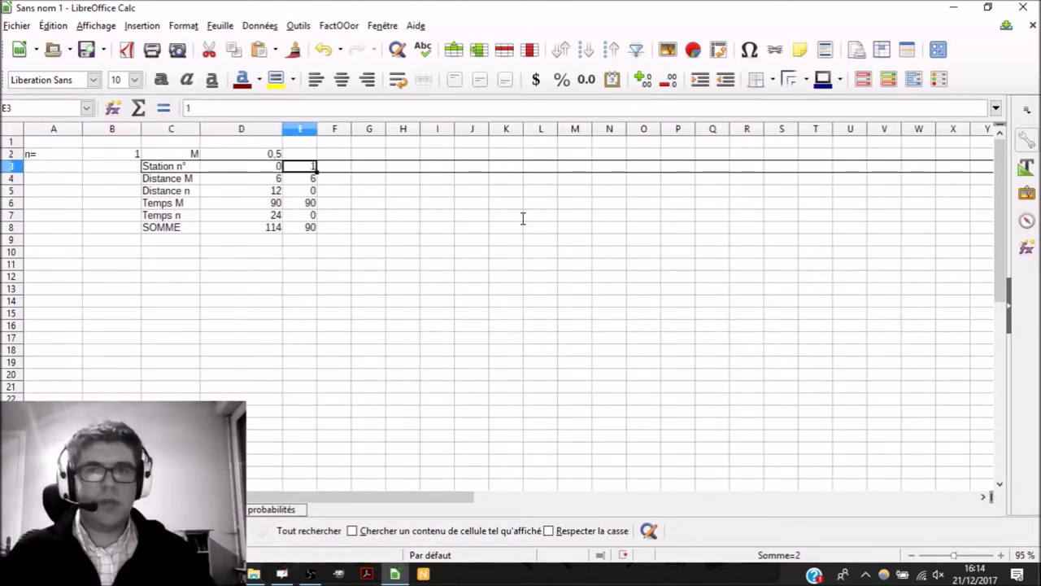
key(Down)
key(Left)
key(Right)
key(Left)
key(Right)
key(Left)
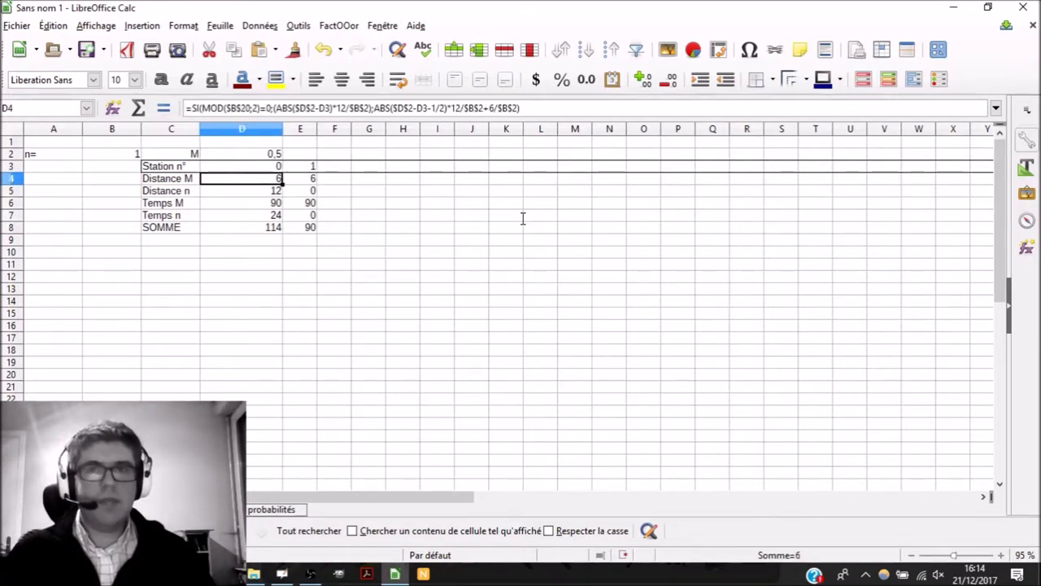
key(Down)
key(Down)
key(Right)
key(Left)
key(Right)
key(Left)
key(Right)
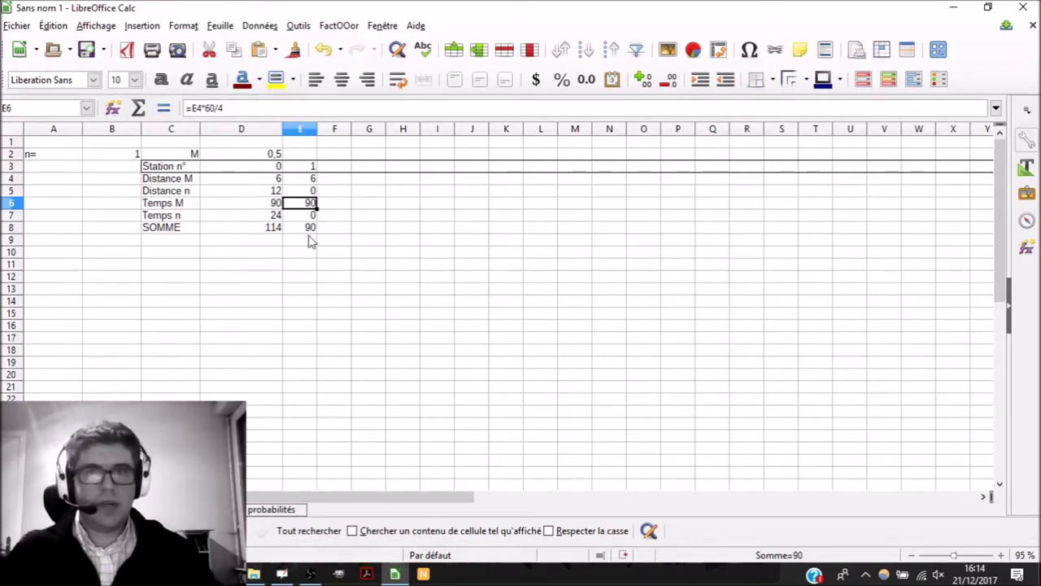
key(Down)
key(Down)
Step: Switch to OpenBoard and handwrite "n = 1" in the upper-left corner of the blank page
click(54, 252)
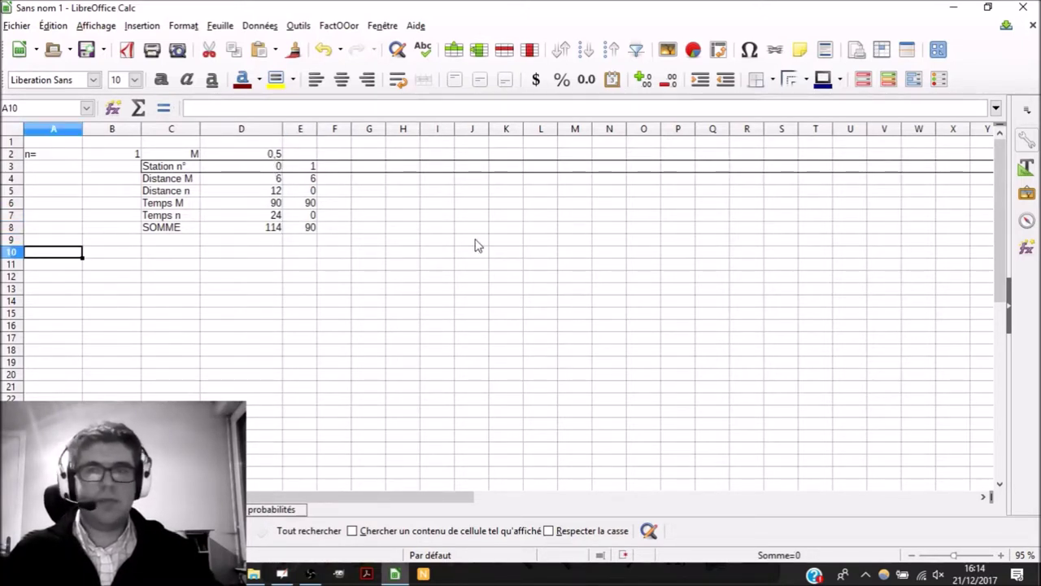
key(alt+Tab)
drag(279, 290, 270, 283)
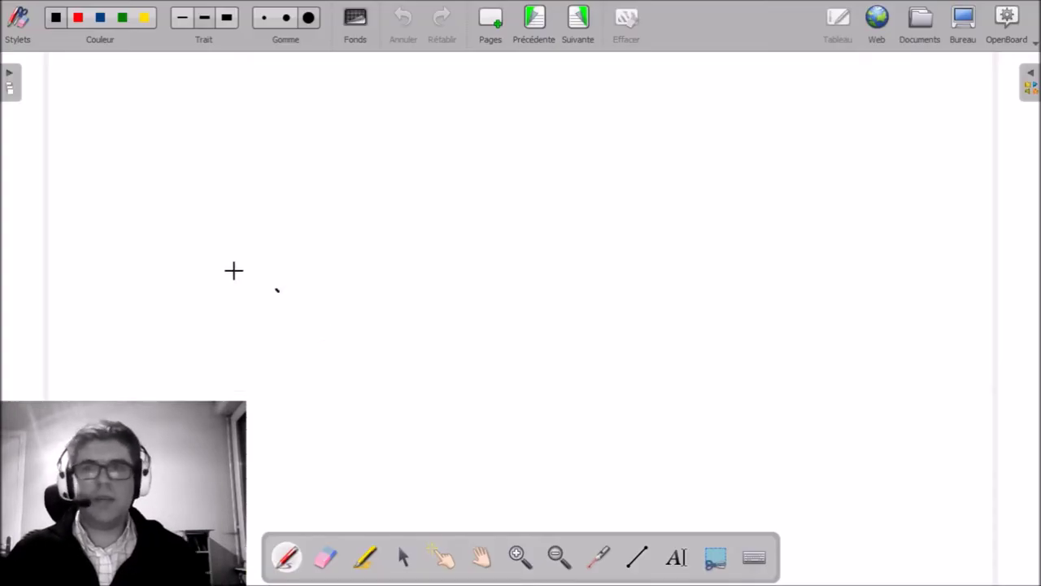
mouse_move(137, 99)
mouse_down()
mouse_move(151, 103)
mouse_move(151, 93)
mouse_up()
key(ctrl+z)
Step: Paste the copied station table beside the "n = 1" note, position it and enlarge it across the page
key(ctrl+v)
mouse_move(426, 304)
mouse_down()
mouse_move(388, 82)
mouse_move(394, 115)
mouse_up()
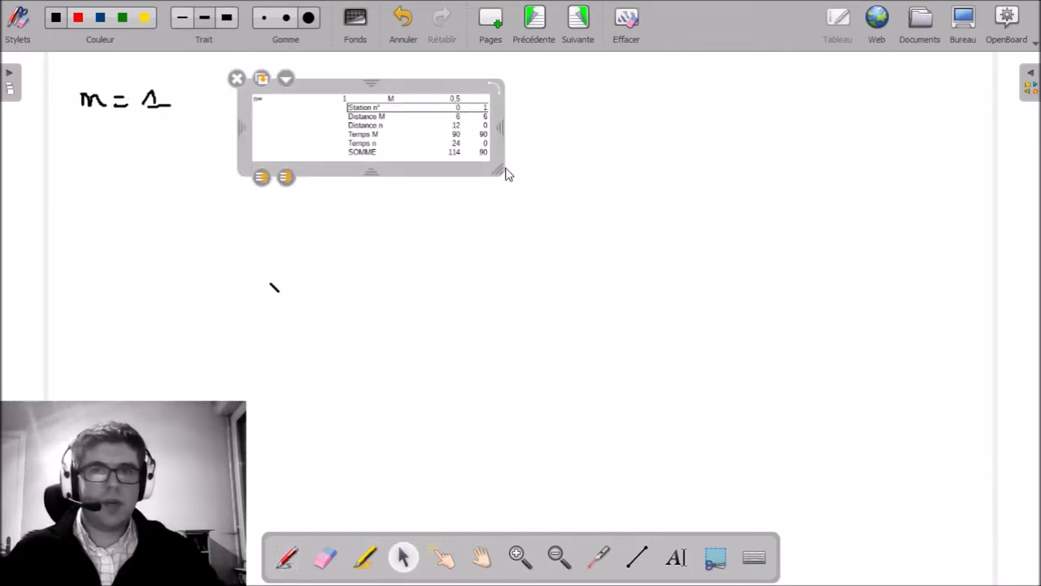
drag(506, 174, 909, 328)
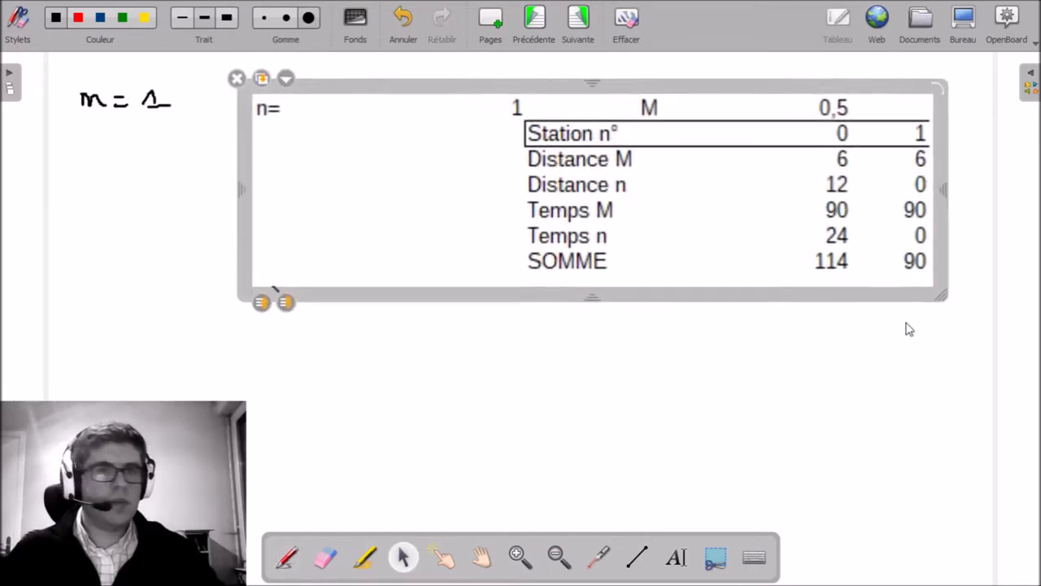
Step: Handwrite "P(A1) = 0" with the pen below the pasted table
click(282, 564)
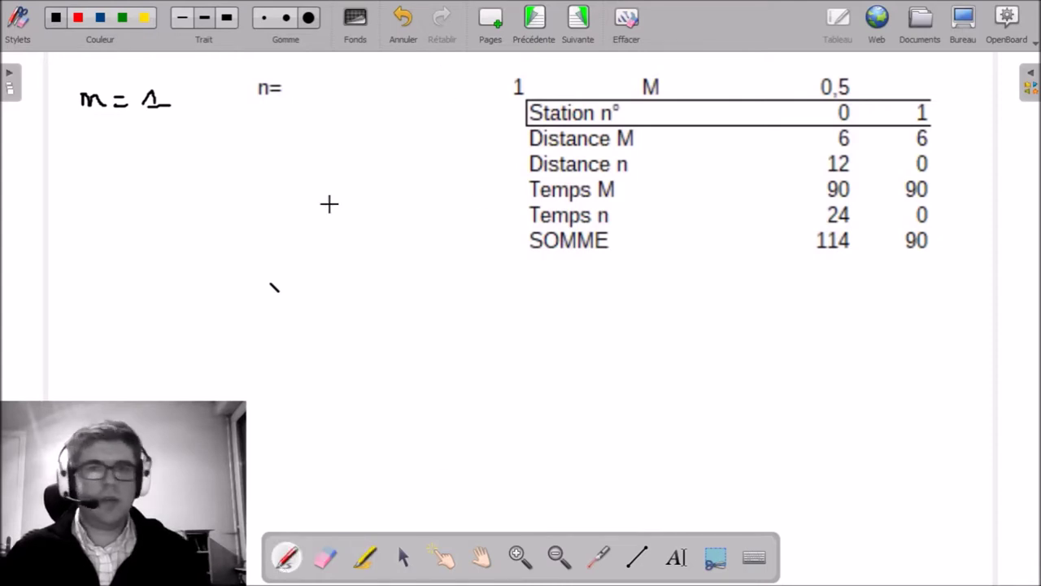
mouse_move(444, 344)
mouse_down()
mouse_move(446, 322)
mouse_move(468, 337)
mouse_up()
drag(483, 333, 529, 330)
drag(550, 318, 559, 317)
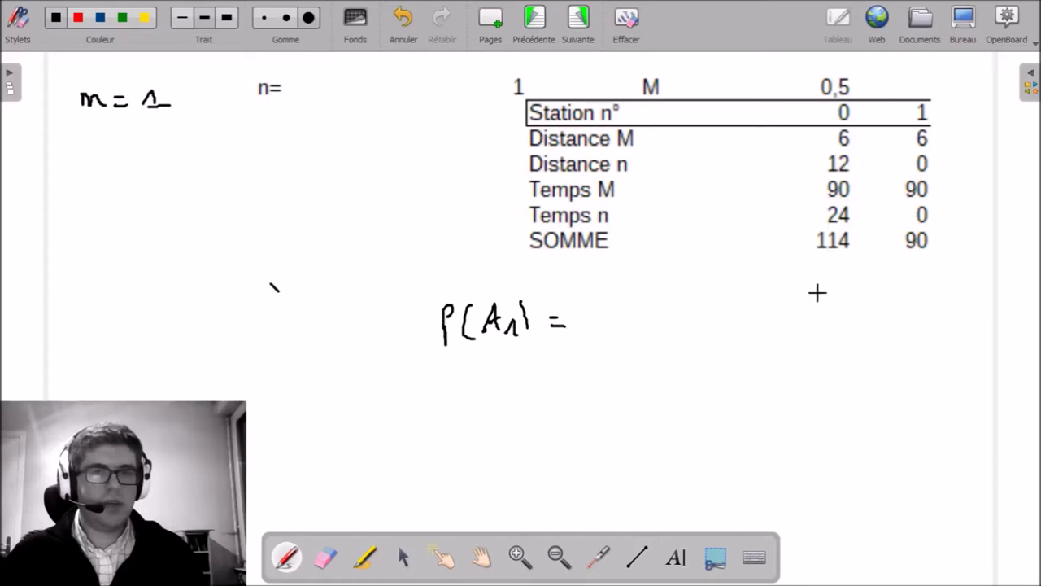
drag(593, 308, 595, 306)
drag(613, 310, 619, 307)
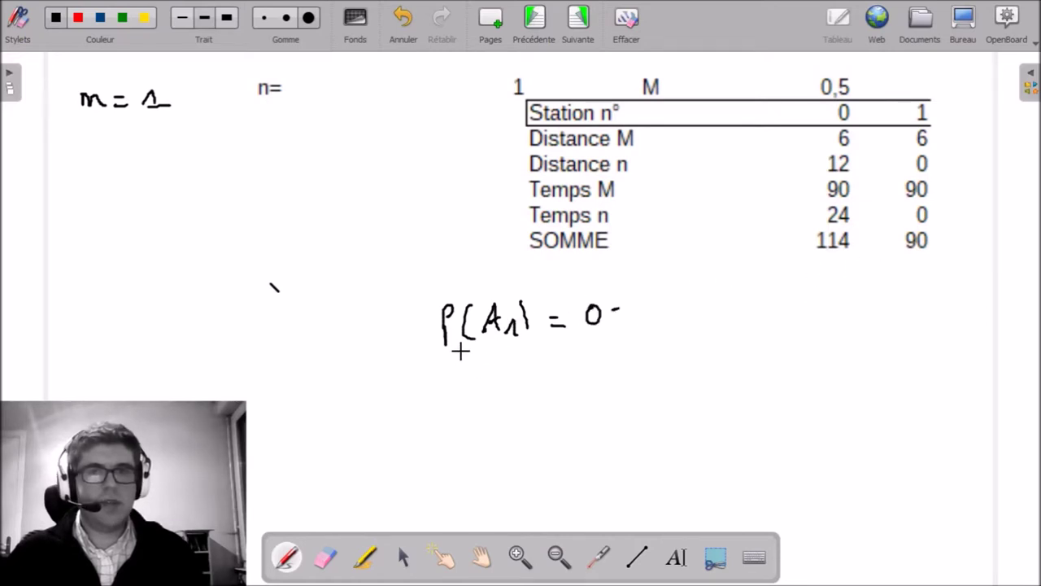
Step: Add a new page and handwrite "n = 2" in its upper-left corner
click(505, 27)
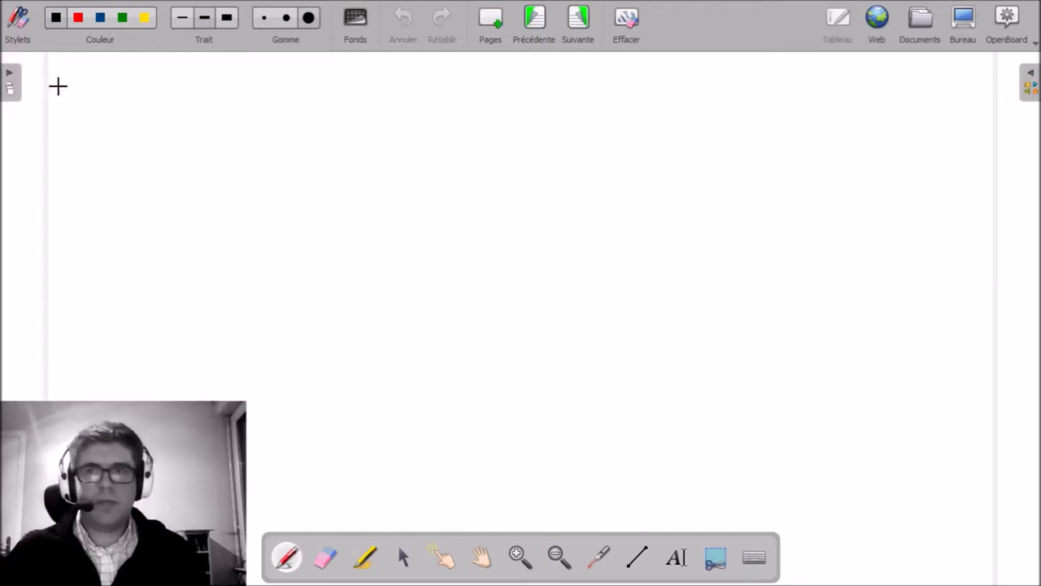
drag(79, 95, 81, 103)
drag(93, 93, 112, 92)
drag(94, 100, 115, 99)
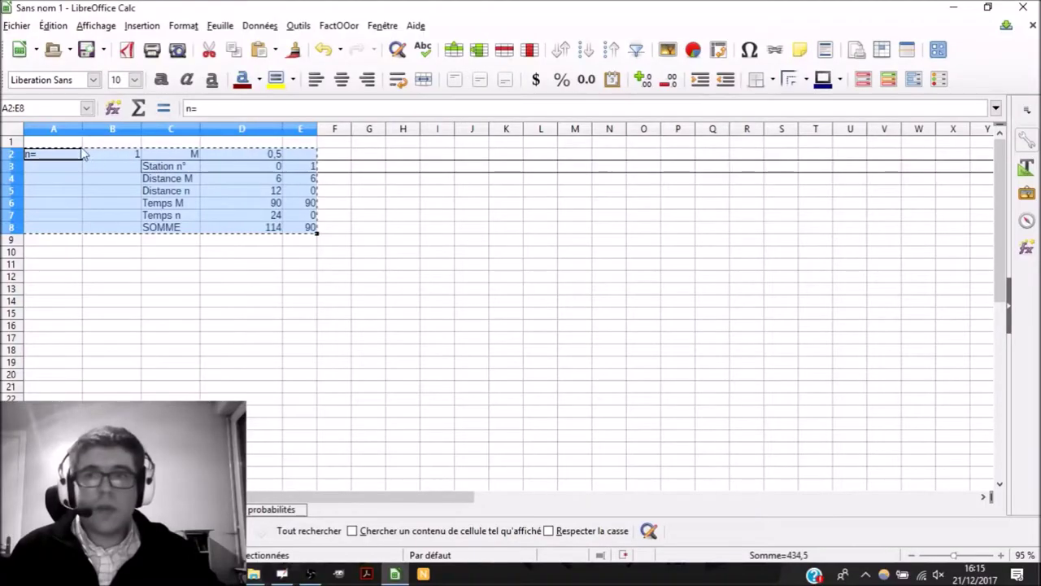
Step: Switch back to LibreOffice Calc and set n to 2 in B2
click(126, 156)
text(2*)
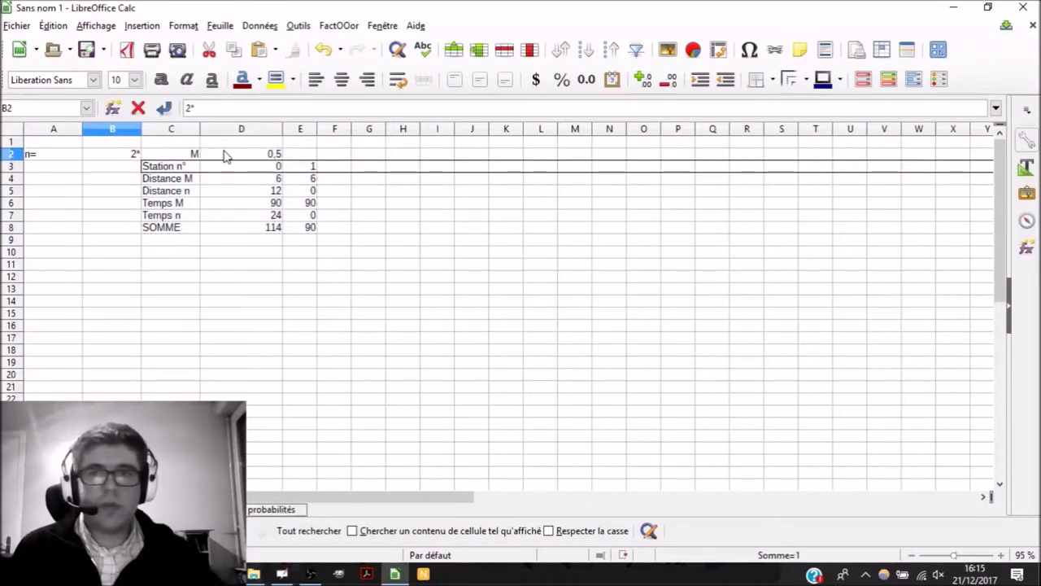
key(BackSpace)
key(Return)
Step: Fill the station 1 cells E3:E8 across into column F to add station 2
click(247, 156)
click(315, 179)
click(323, 167)
click(311, 166)
drag(318, 167, 358, 238)
click(337, 194)
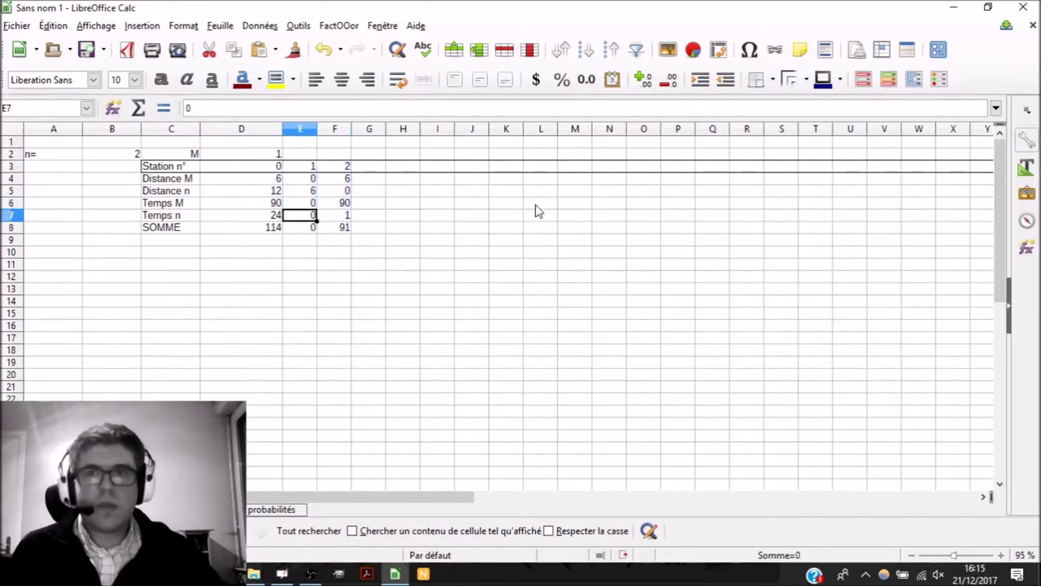
Step: Copy the Temps n formula from D7 into E7 for station 1
key(Left)
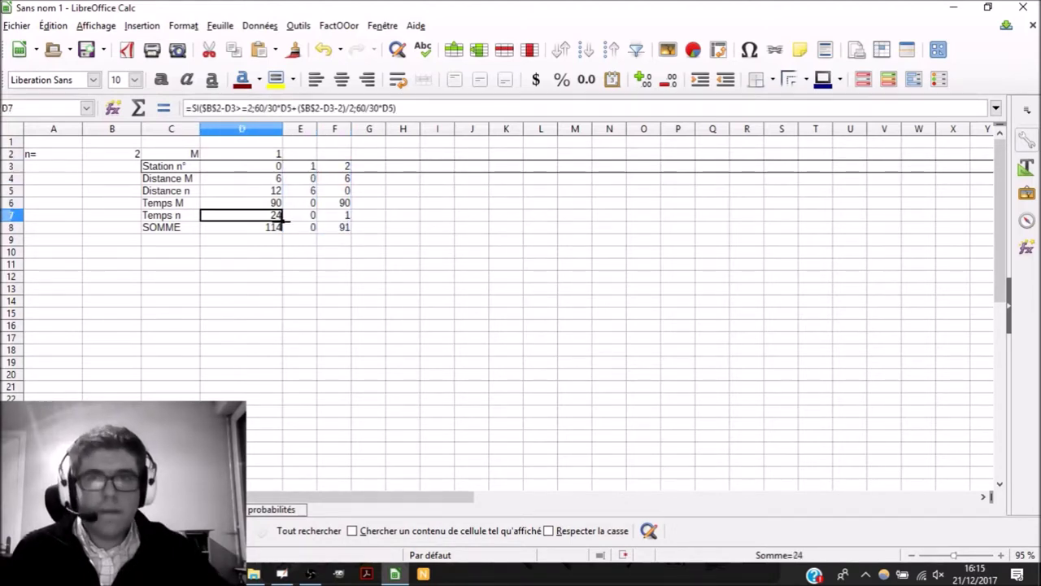
drag(295, 225, 314, 220)
click(308, 216)
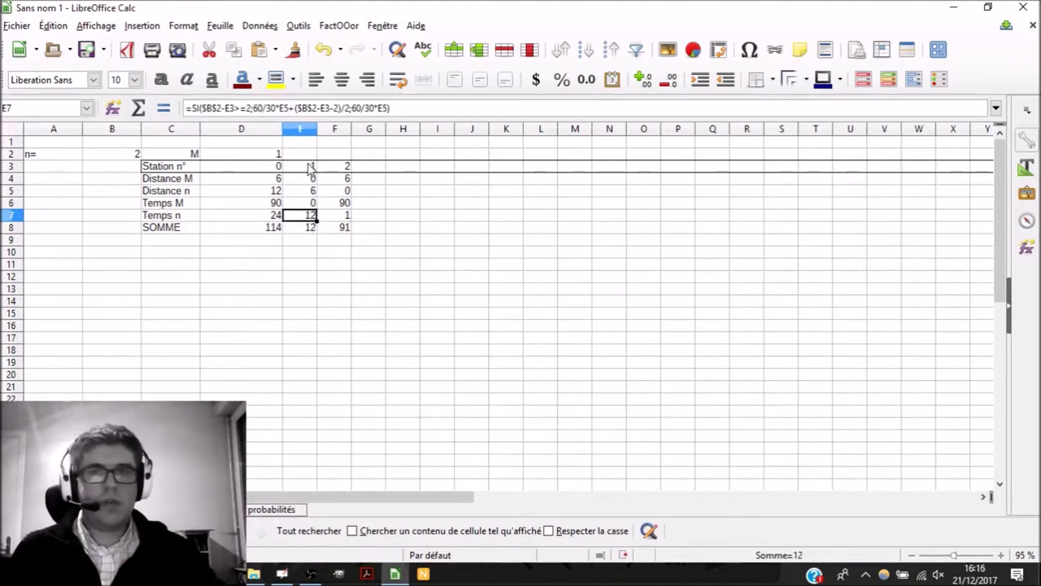
Step: Set the Temps n value for station 2 in F7 to 0
click(343, 216)
text(0)
key(Return)
key(Up)
key(Left)
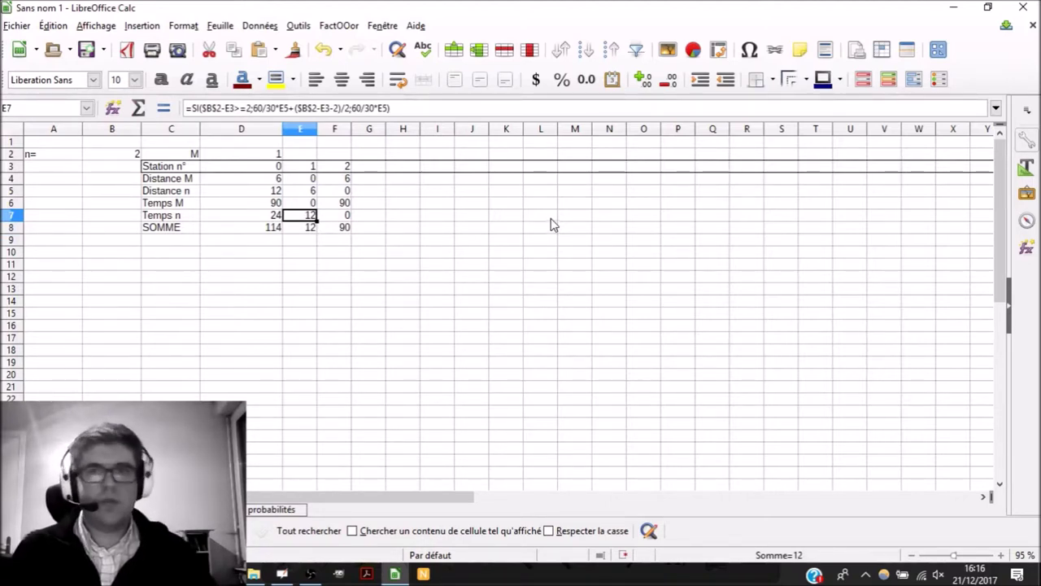
Step: Examine the distances, times and SOMME values for station 1 in the n = 2 table
key(Down)
key(Left)
key(Right)
key(Up)
key(Up)
key(Up)
key(Up)
key(Up)
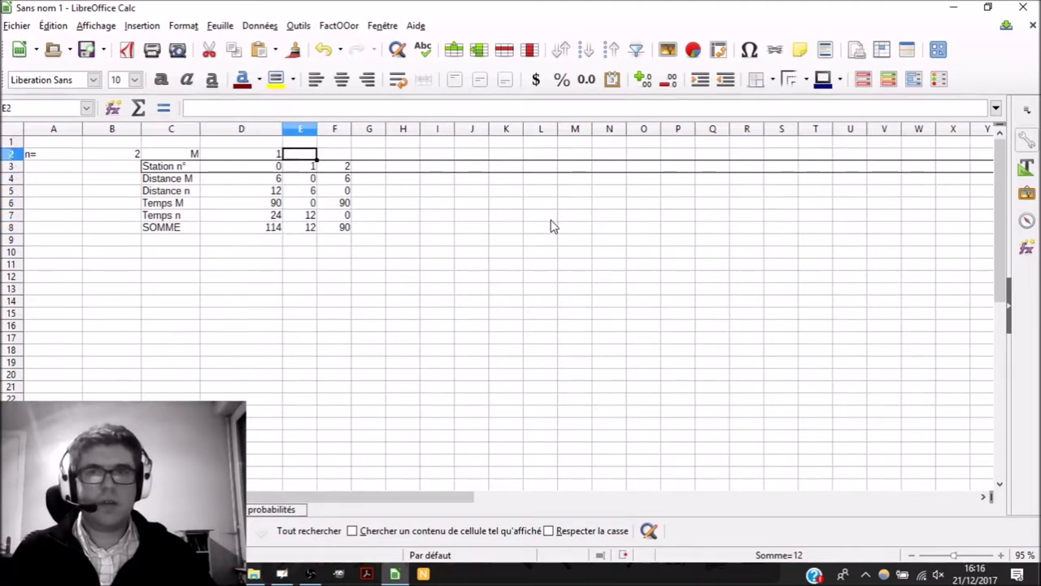
key(Down)
key(Down)
key(Down)
key(Down)
key(Down)
key(Down)
key(Up)
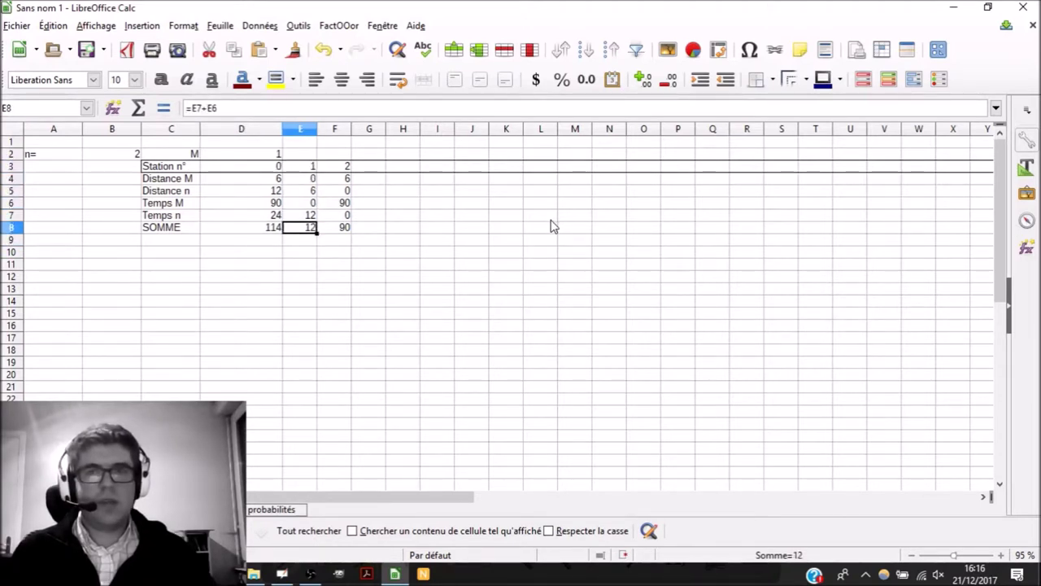
Step: On the probabilités sheet, clear the column headers 2, 3 and 4 of the addition table
click(258, 507)
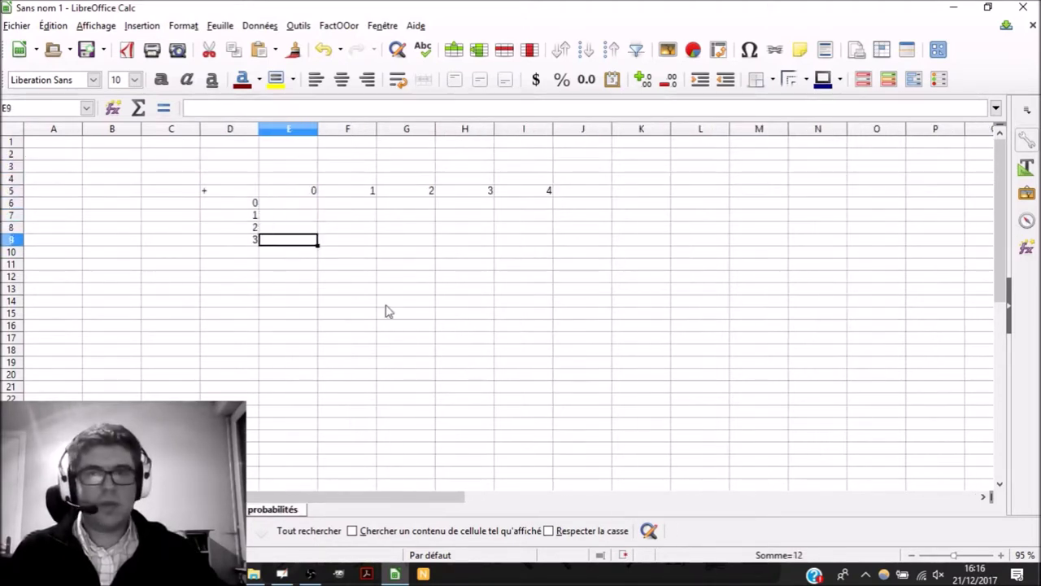
click(281, 203)
drag(383, 194, 594, 140)
click(540, 174)
drag(427, 179, 549, 194)
key(Delete)
Step: Clear the row headers 2 and 3 of the addition table in D8:D9
click(256, 238)
drag(252, 217, 254, 240)
click(253, 239)
key(Delete)
click(246, 288)
click(176, 334)
click(198, 372)
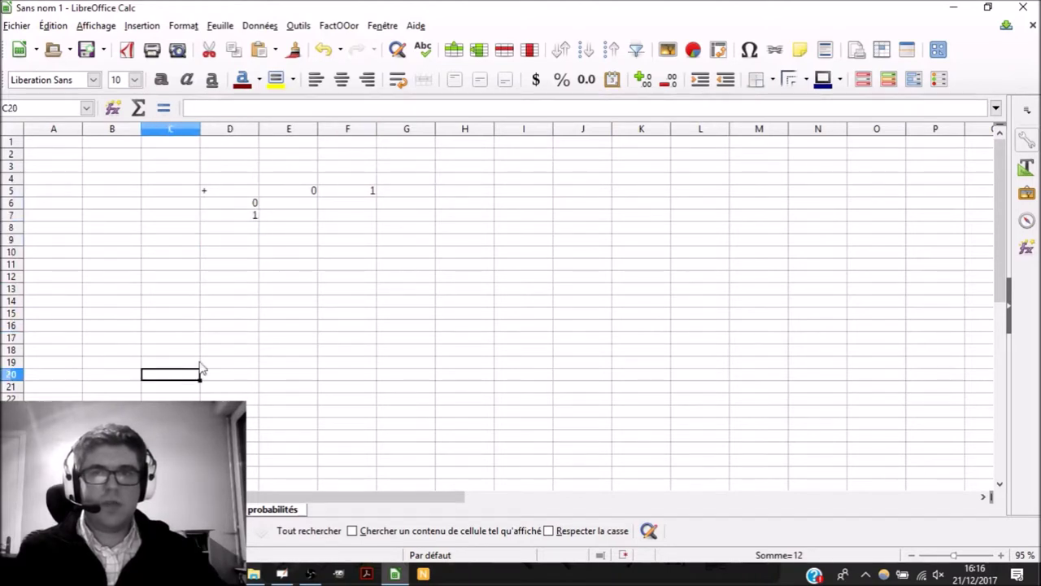
Step: Enter =NB.SI(E6:F7;1) in E24 to count the sums equal to 1
click(244, 402)
key(Down)
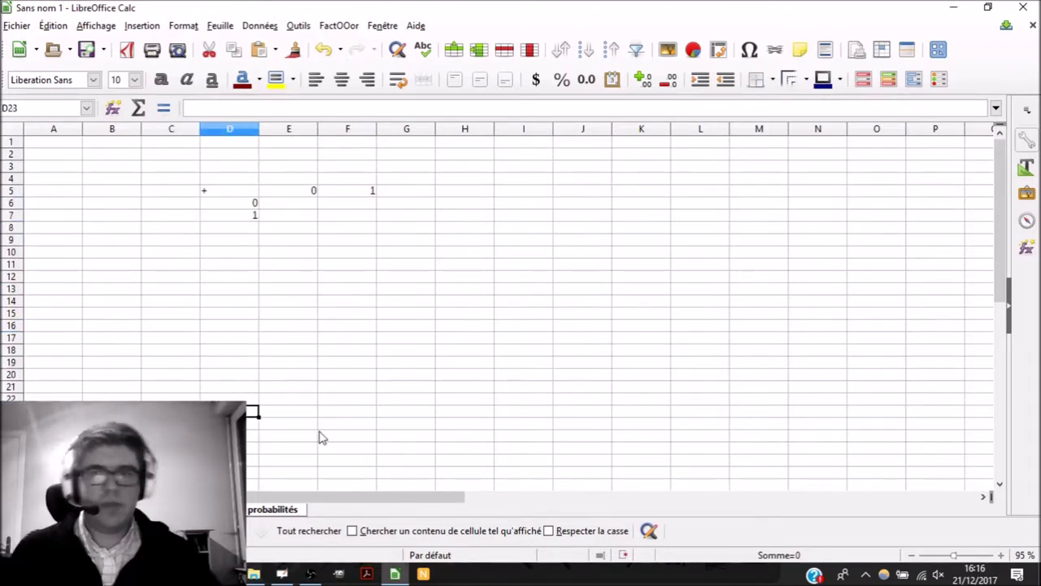
key(Right)
text(=)
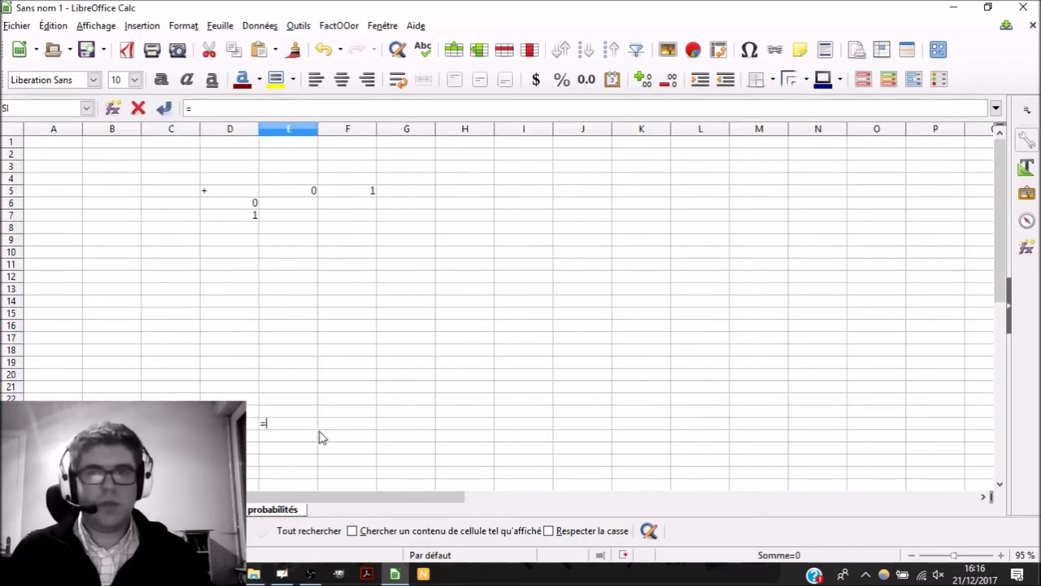
text(NB.SI()
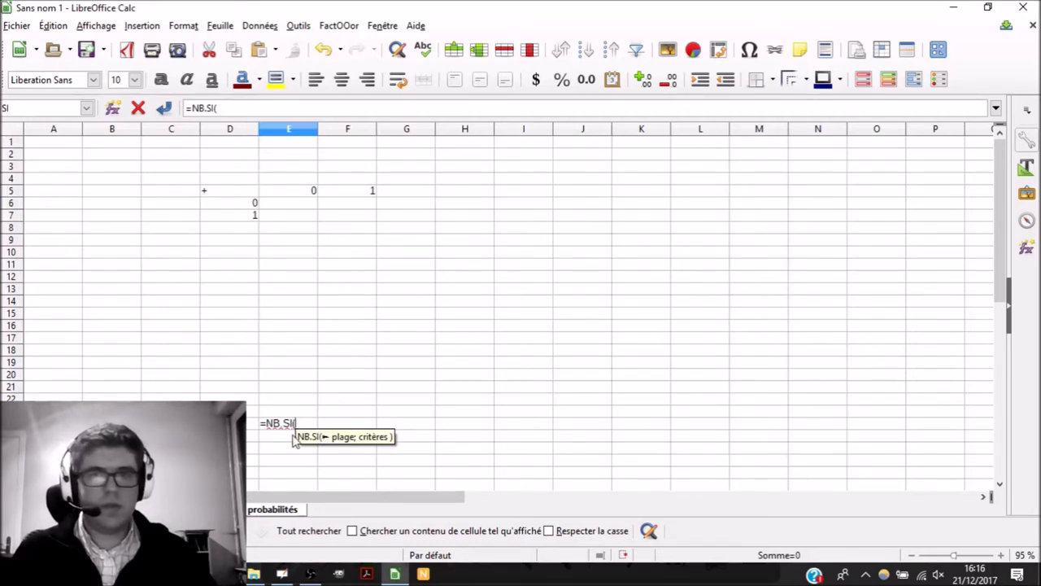
drag(293, 203, 362, 219)
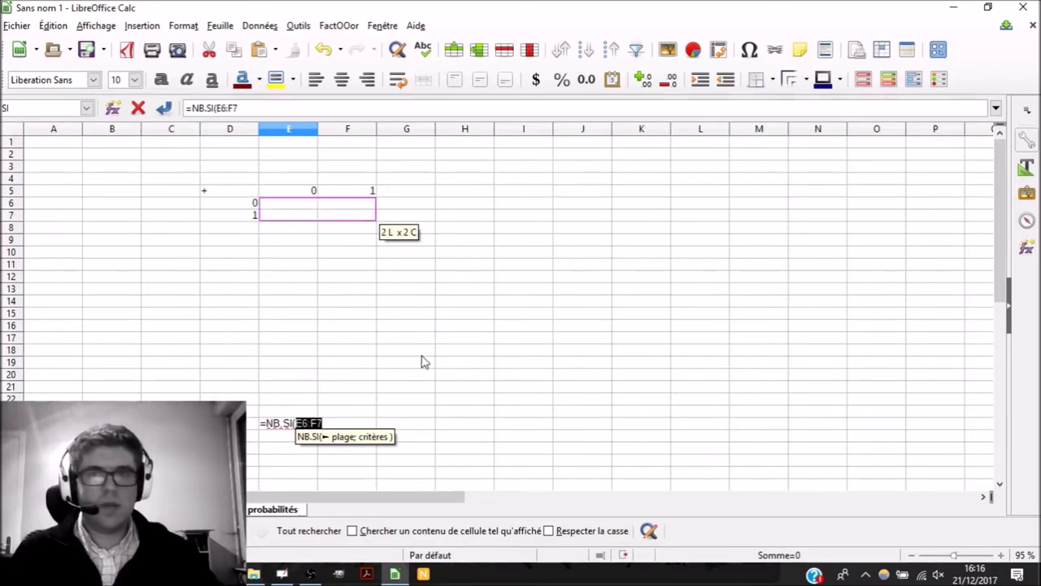
click(258, 109)
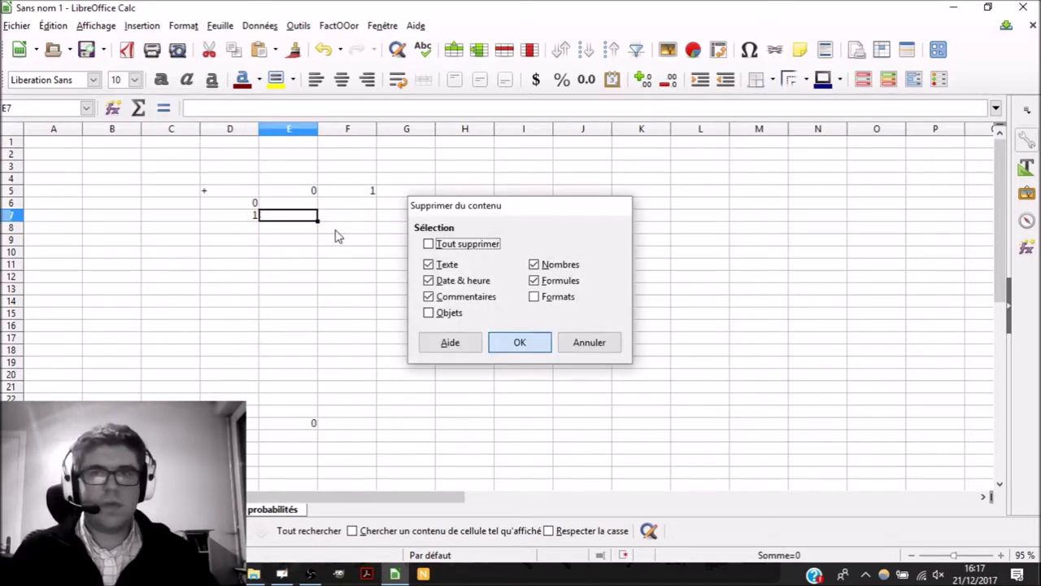
key(Return)
Step: Enter the sum formula =D6+E5 in E6 and fill it across the addition table E6:F7
key(Up)
text(=)
key(Left)
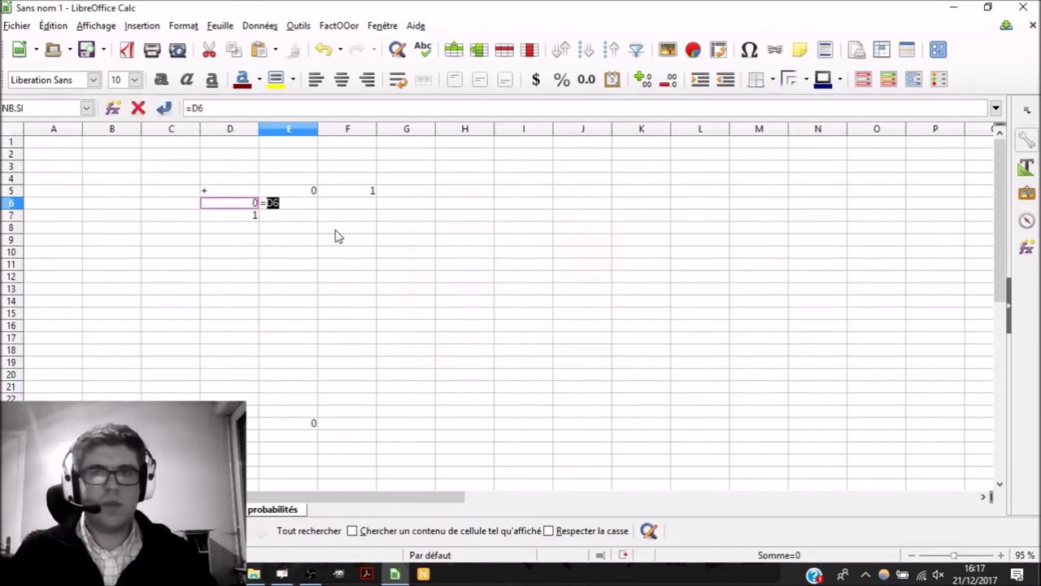
text(+)
key(Up)
key(Return)
key(Up)
drag(317, 206, 370, 231)
click(332, 214)
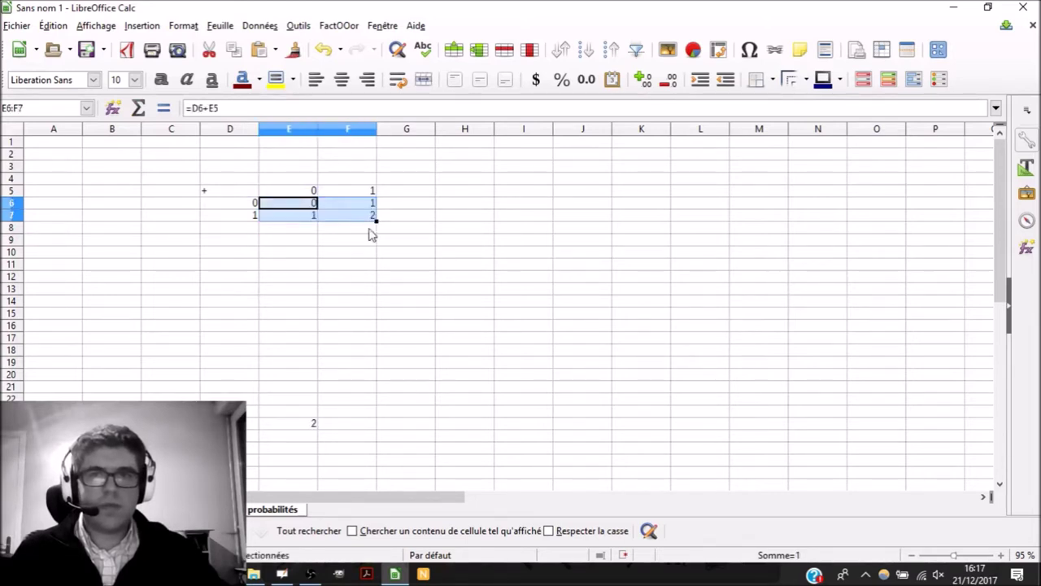
Step: Label the possible sums 0, 1 and 2 in D23:F23 above the counting row
click(310, 319)
click(302, 424)
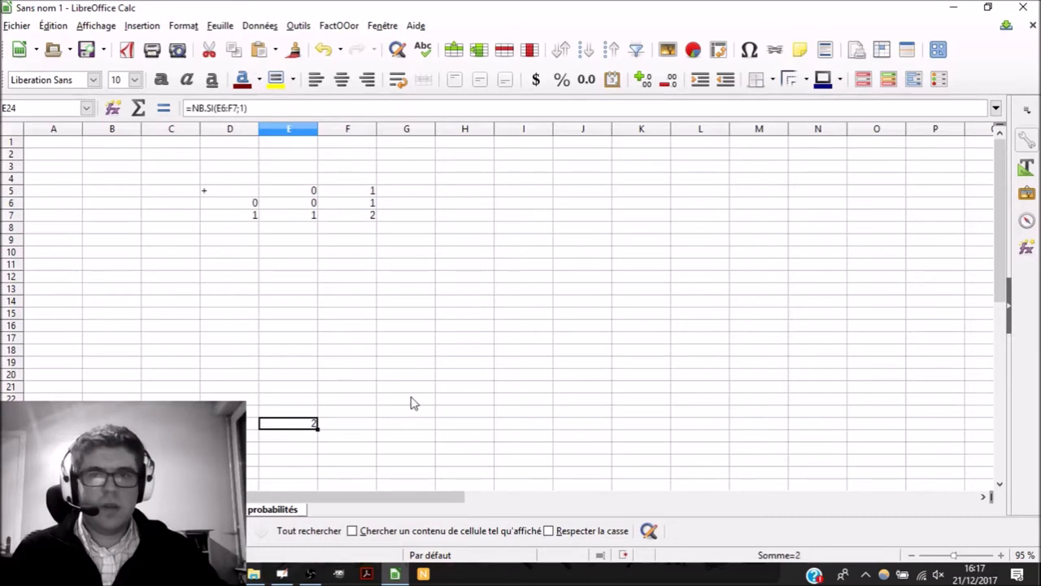
key(Up)
text(1)
key(Right)
text(2)
key(Right)
key(Left)
key(Left)
key(Left)
text(0)
key(Right)
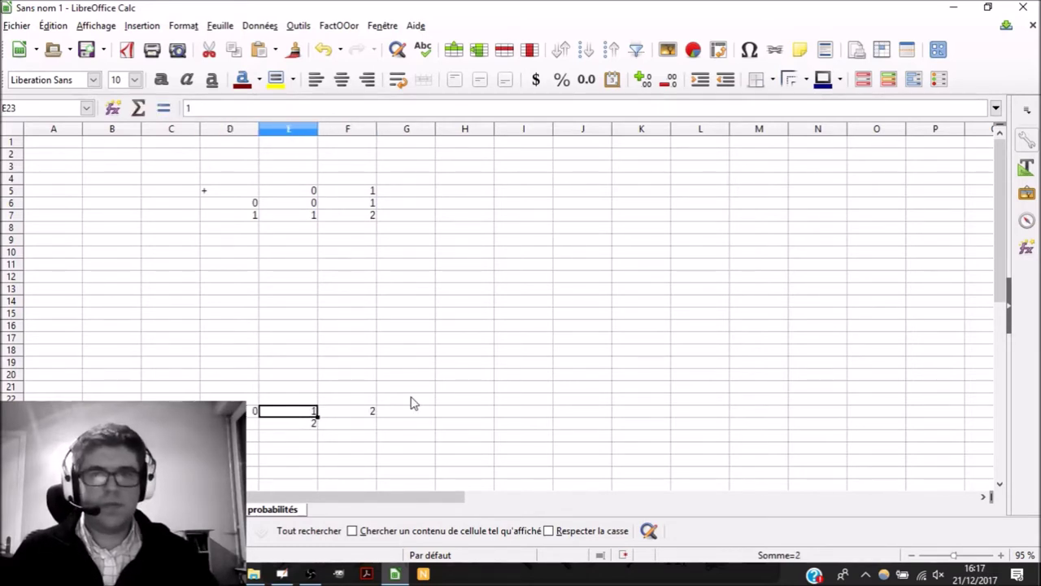
Step: Copy the NB.SI formula from E24 into D24 and change its criterion to 0
key(Down)
click(277, 100)
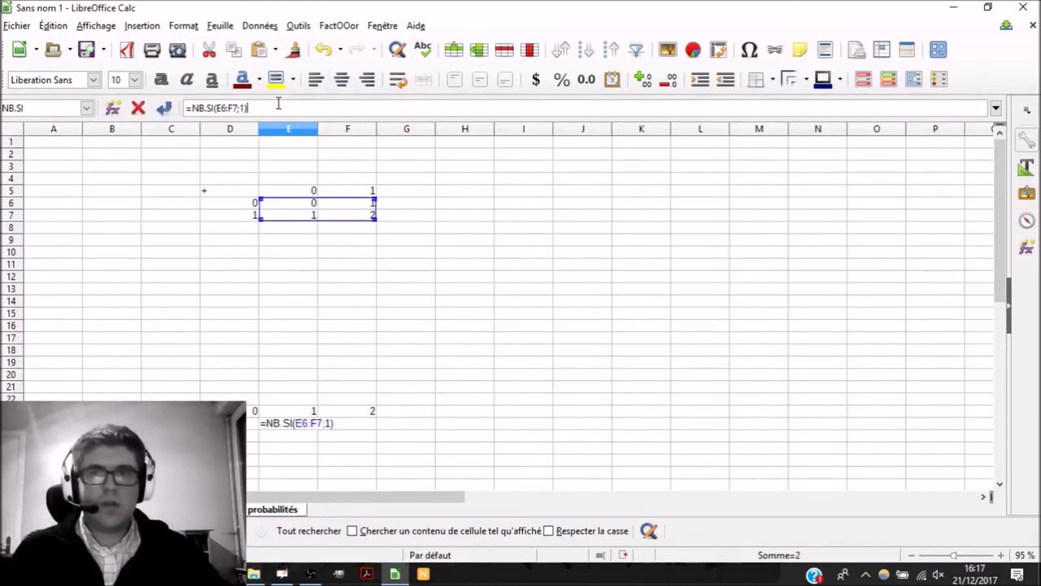
key(ctrl+a)
key(ctrl+c)
key(Return)
click(246, 420)
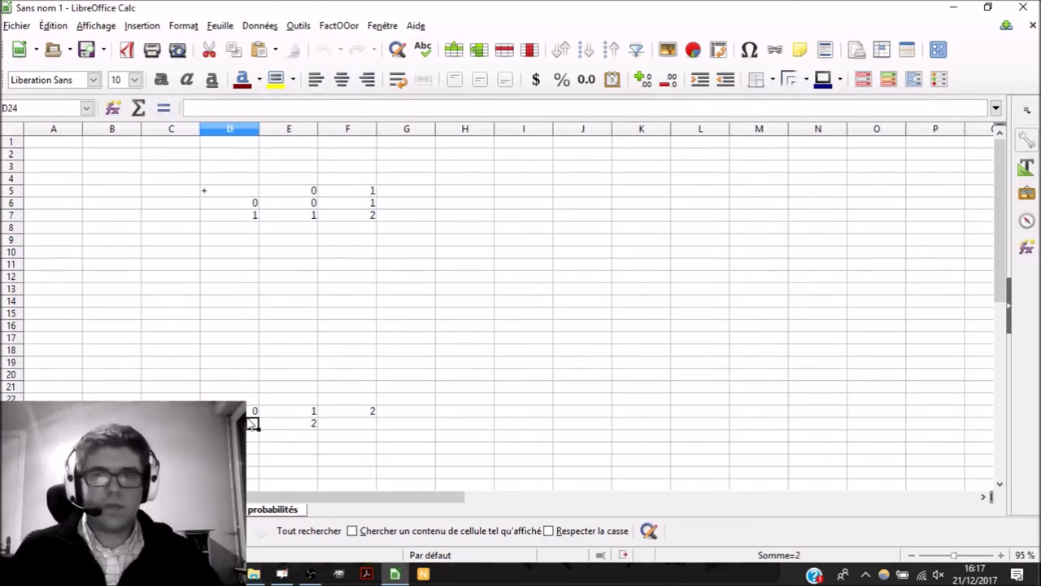
key(ctrl+v)
click(244, 108)
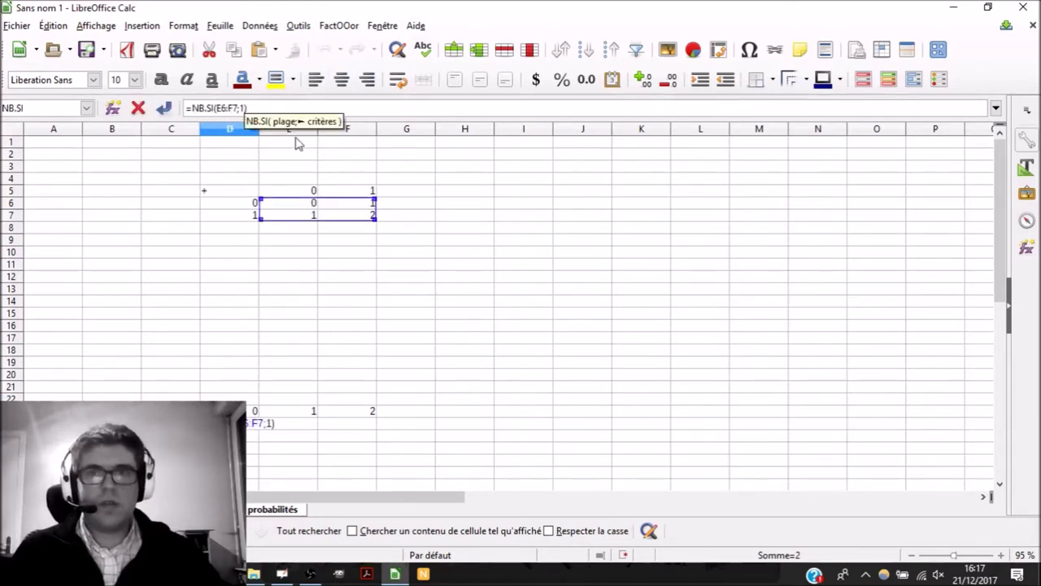
key(BackSpace)
text(0)
key(Return)
Step: Paste the NB.SI formula into F24 and set its criterion to 2
key(Right)
key(Right)
key(Up)
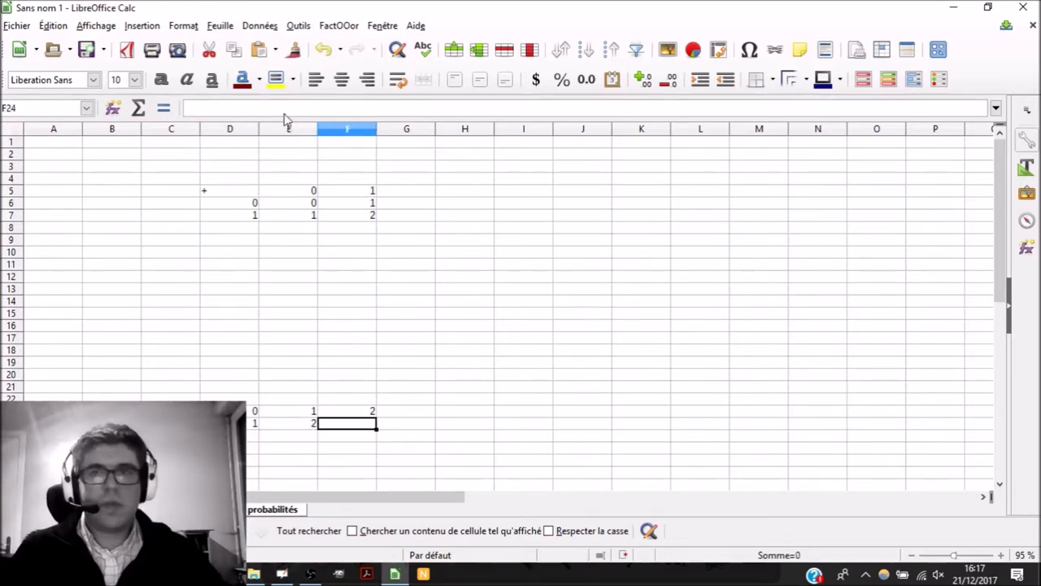
click(285, 107)
key(ctrl+v)
key(Left)
key(BackSpace)
text(*)
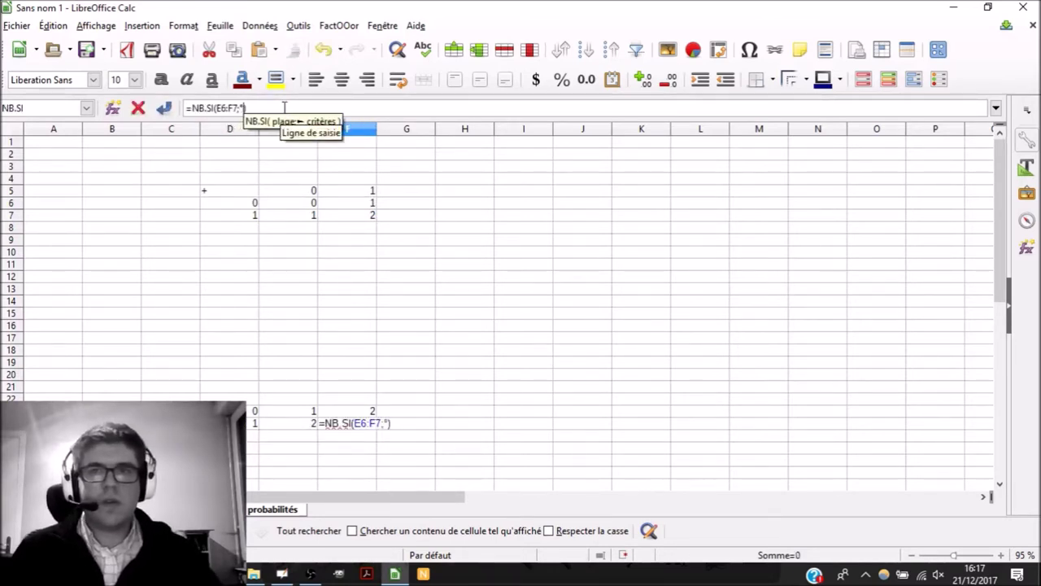
key(Return)
key(Up)
click(284, 107)
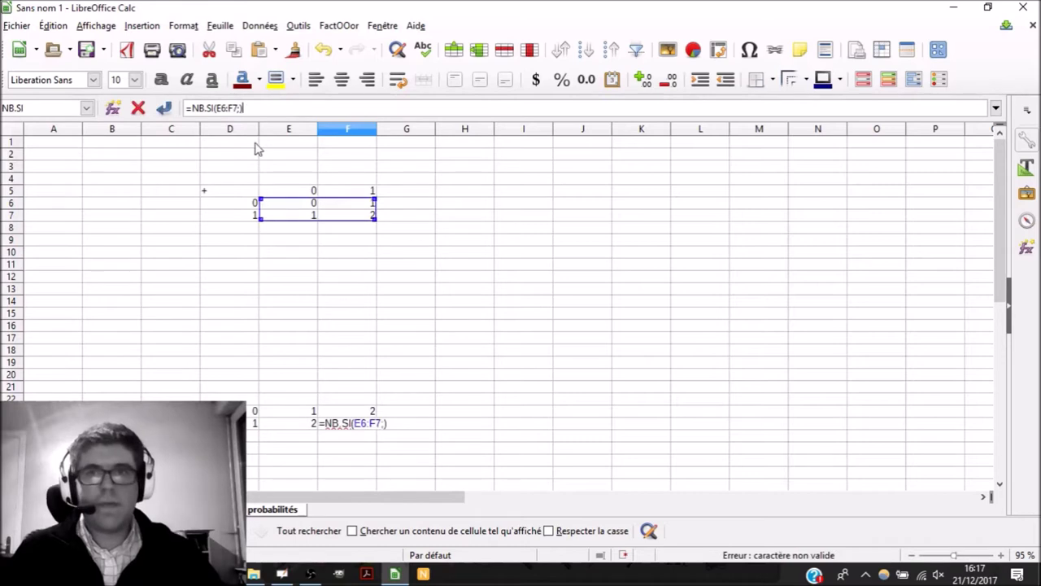
text(2)
key(Return)
key(Up)
key(Left)
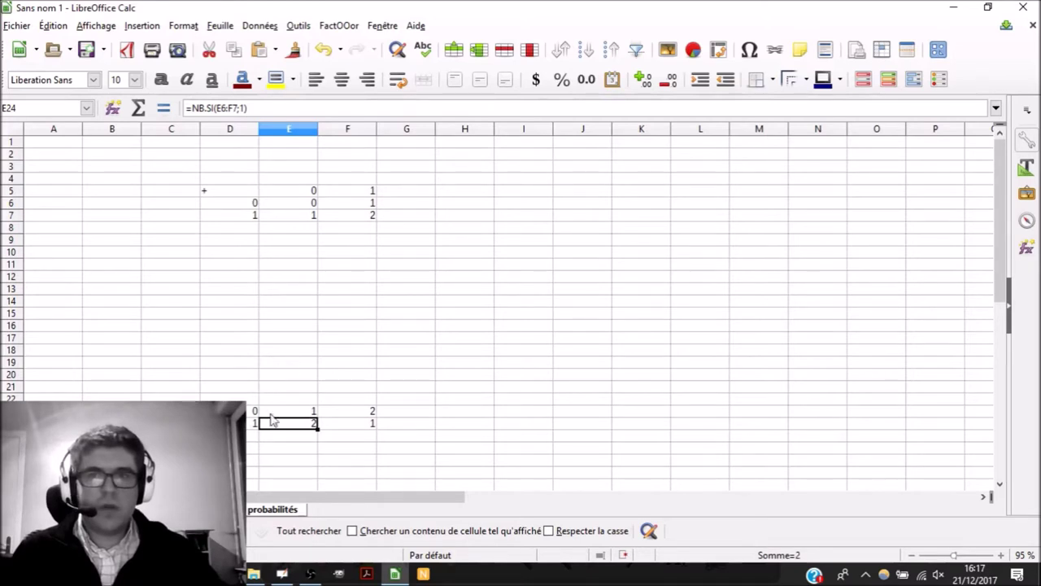
click(252, 436)
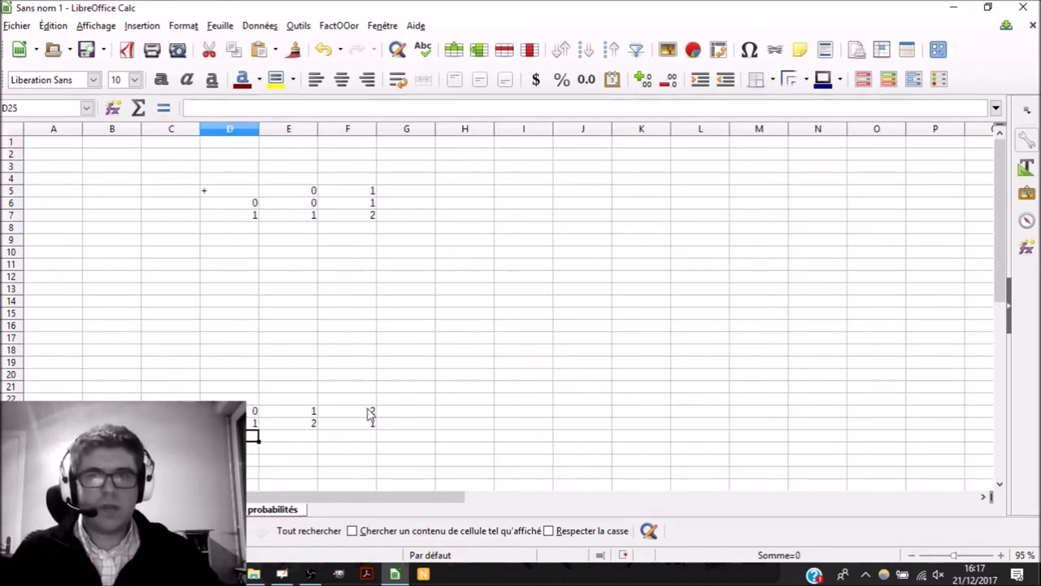
text(=)
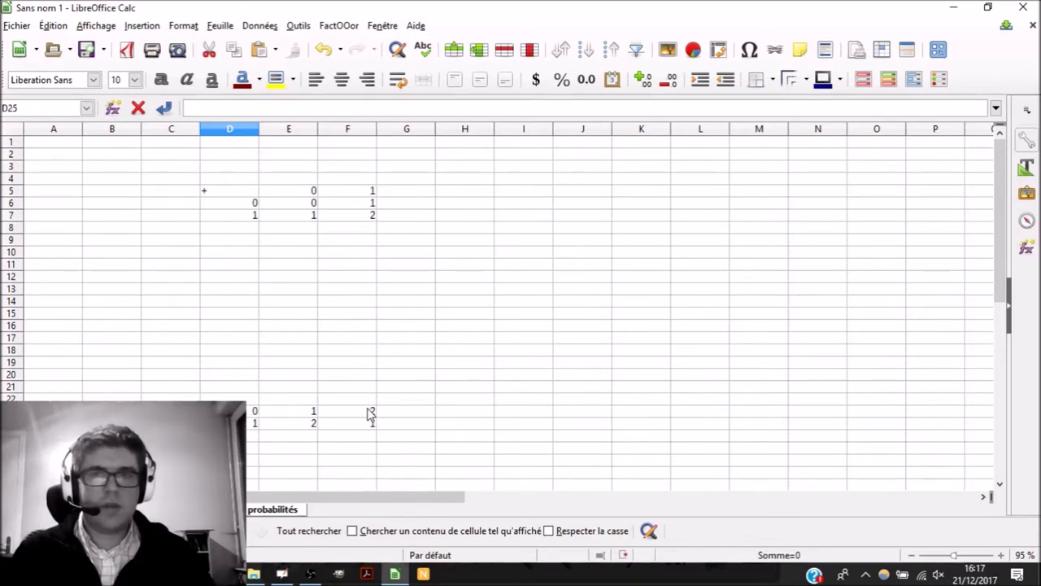
key(Escape)
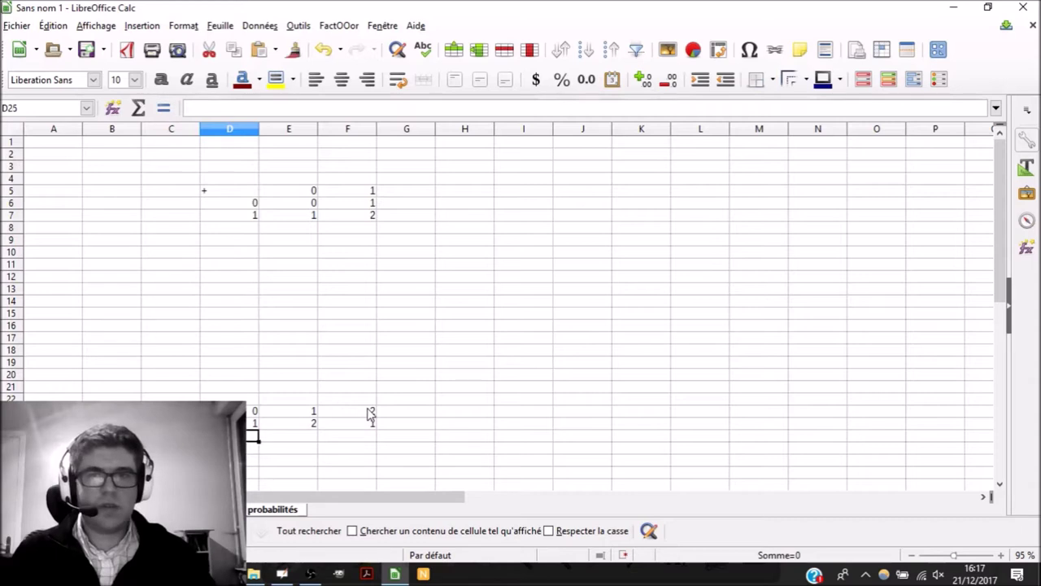
Step: Enter the total number of outcomes as =2*2 in D25, below the count for 0
key(Right)
key(Up)
key(Up)
key(Right)
key(Left)
key(Left)
key(Down)
key(Down)
text(=)
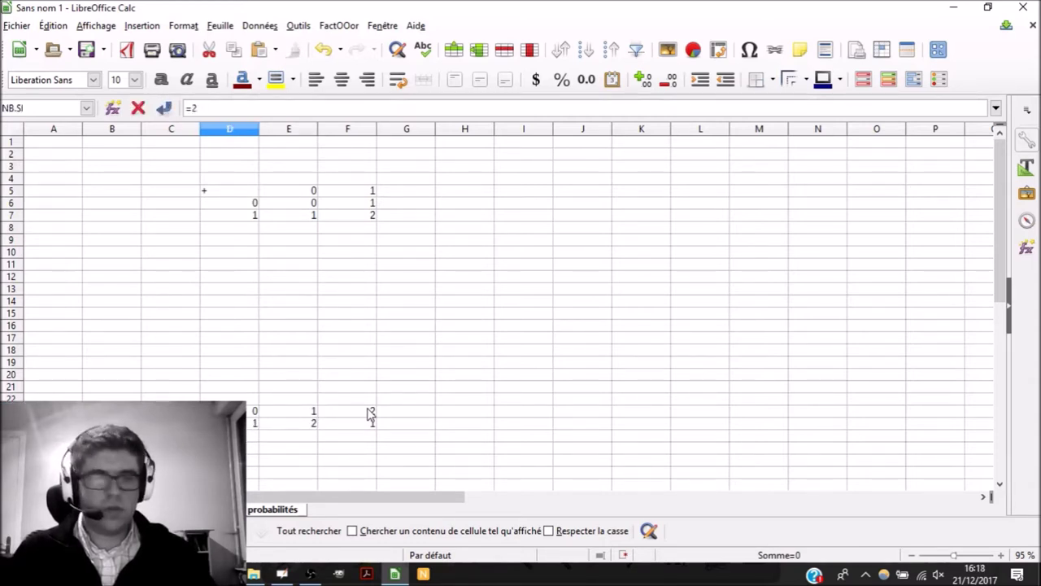
key(Return)
Step: Fill the total-outcomes formula from D25 across to F25
click(314, 422)
click(280, 435)
click(252, 437)
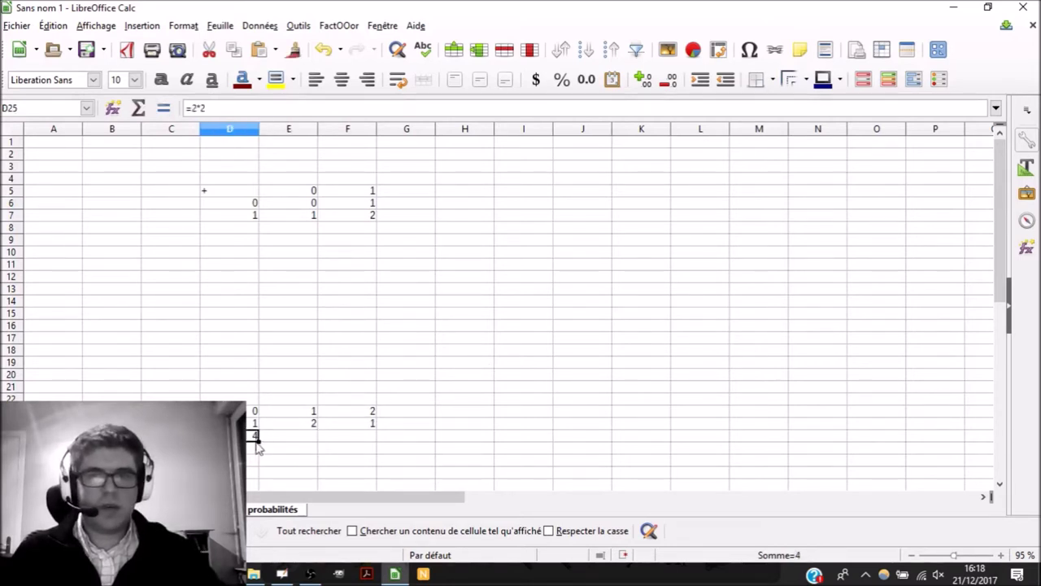
drag(257, 443, 260, 442)
click(261, 441)
drag(250, 440, 373, 440)
click(316, 436)
click(369, 433)
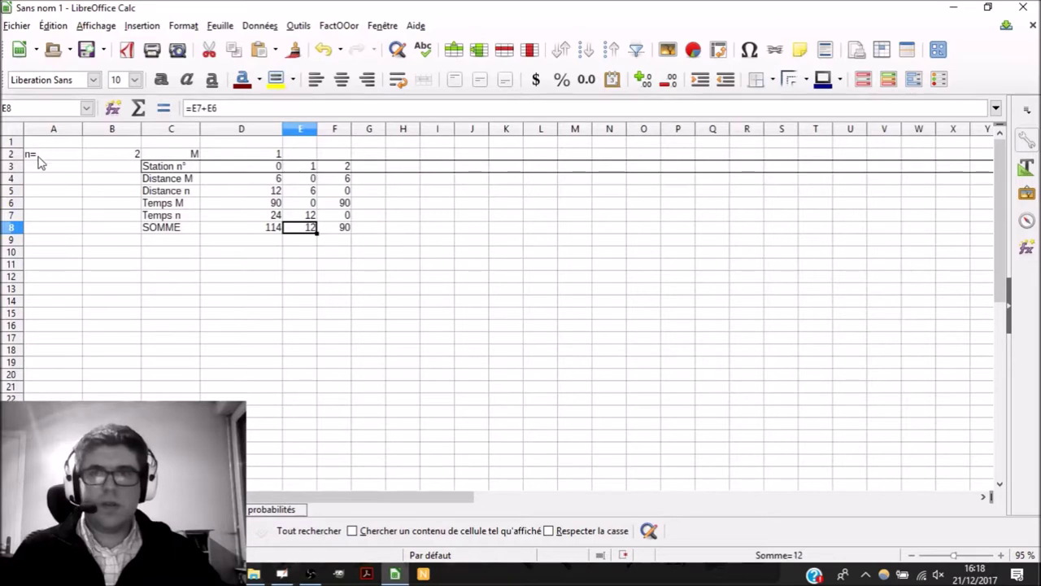
Step: Copy the station table A2:F8, switch to OpenBoard, place it below the n = 2 heading and enlarge it
drag(37, 156, 345, 225)
key(ctrl+c)
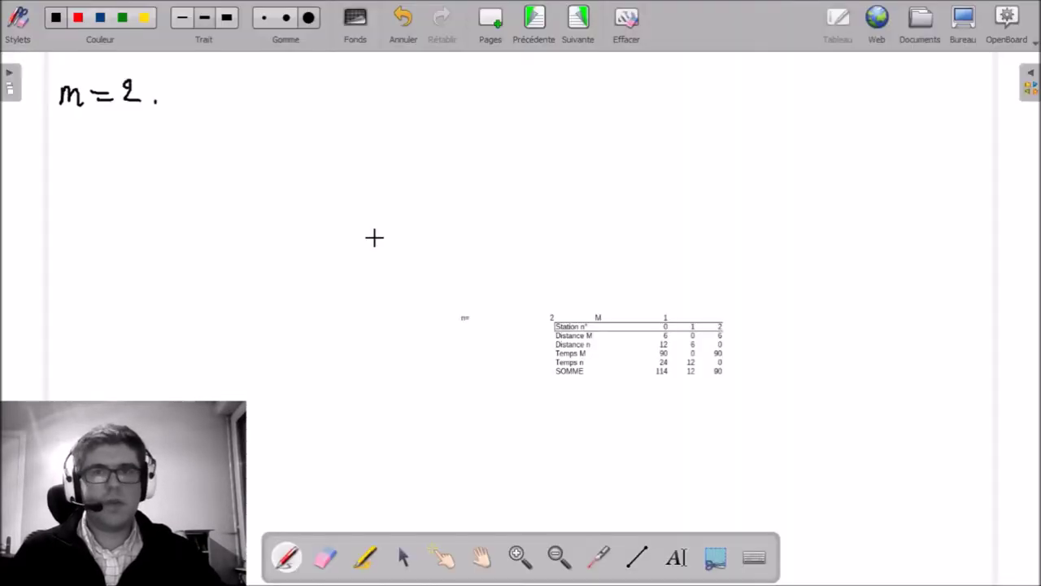
mouse_move(550, 309)
mouse_down()
mouse_move(637, 344)
mouse_move(482, 270)
mouse_up()
key(ctrl+z)
click(406, 559)
mouse_move(634, 336)
mouse_down()
mouse_move(389, 216)
mouse_move(350, 158)
mouse_up()
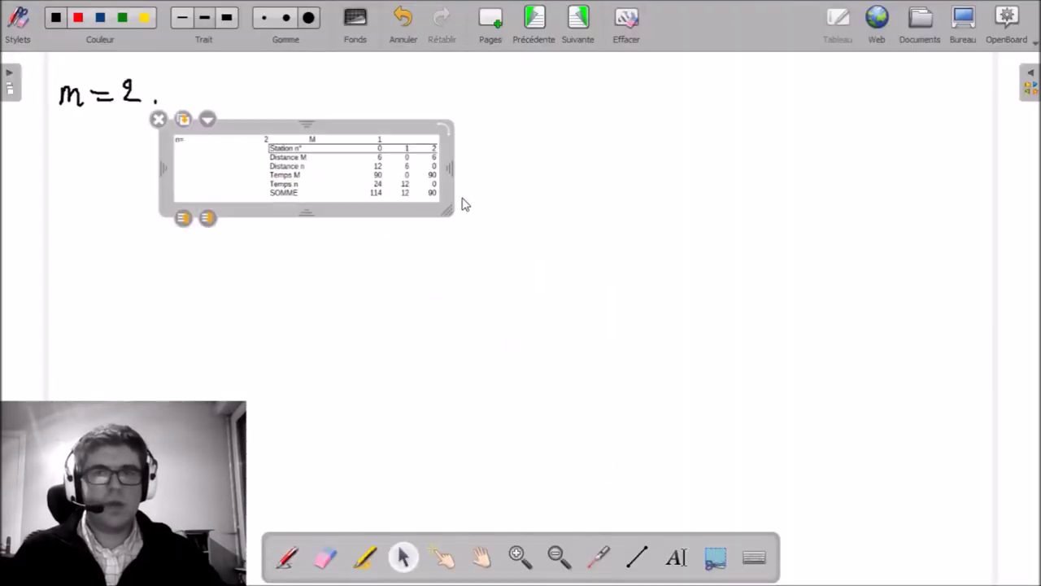
drag(460, 211, 819, 349)
click(801, 361)
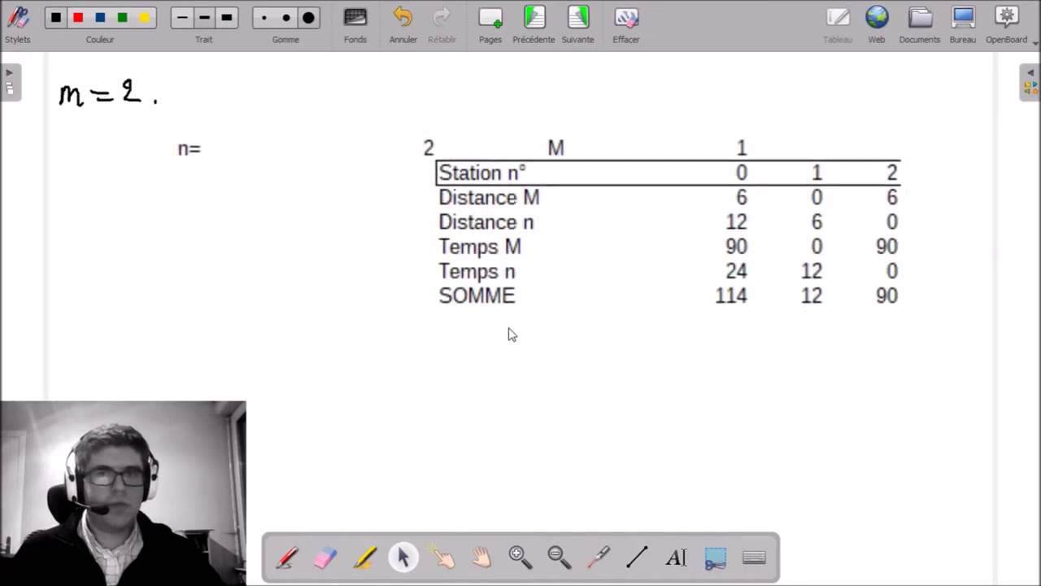
Step: Handwrite "P(A2) =" in black below the pasted station table
click(284, 558)
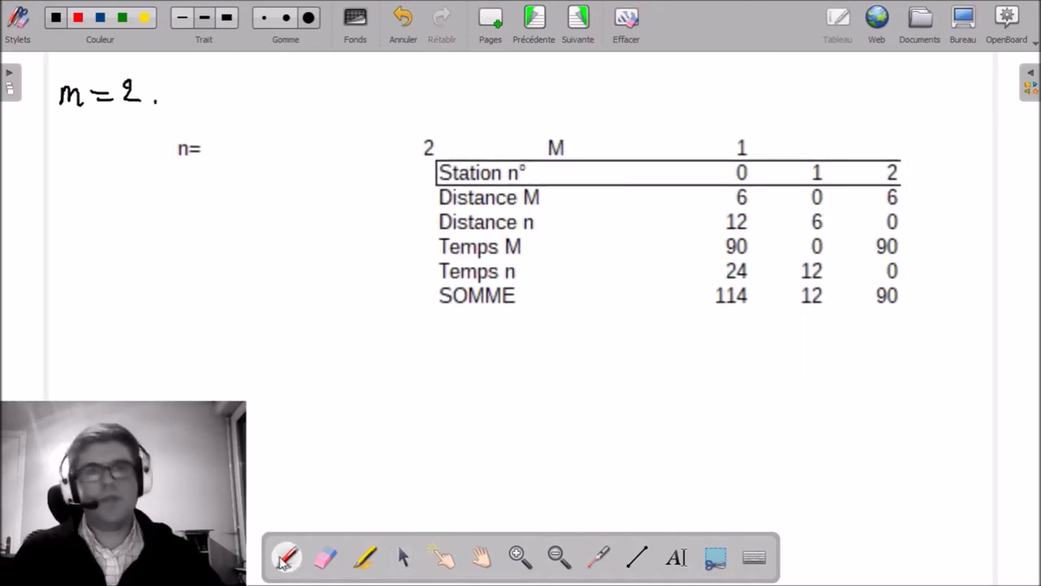
mouse_move(394, 391)
mouse_down()
mouse_move(396, 426)
mouse_move(397, 404)
mouse_up()
mouse_move(422, 392)
mouse_down()
mouse_move(416, 424)
mouse_move(453, 422)
mouse_up()
drag(437, 410, 449, 409)
mouse_move(510, 401)
mouse_down()
mouse_move(531, 399)
mouse_move(531, 410)
mouse_up()
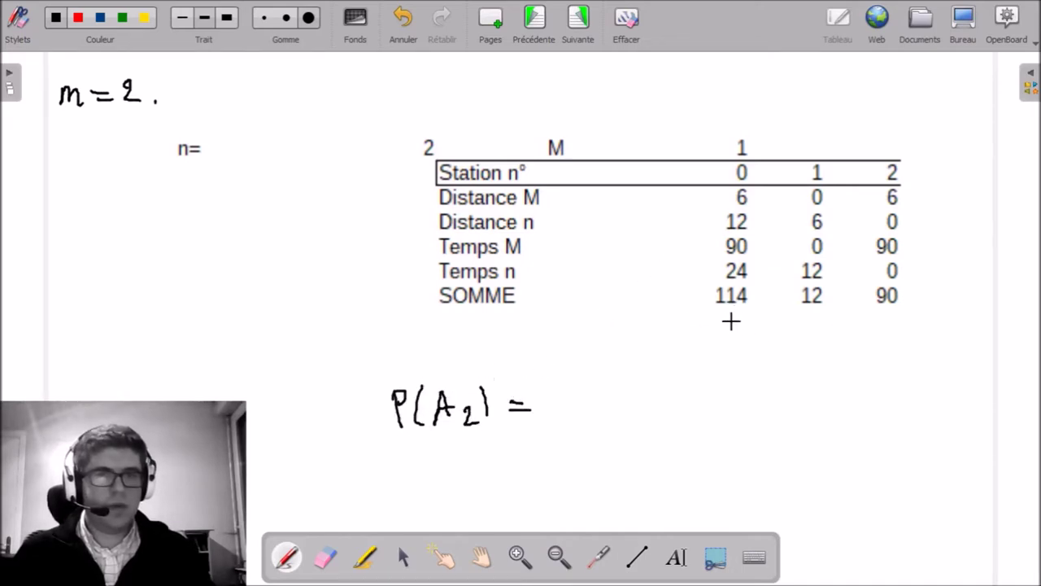
Step: Mark probabilities 1/4, 2/4 and 1/4 with arrows under the sums of stations 0, 1 and 2, and write the P(A2) value
drag(731, 334, 731, 317)
drag(885, 329, 886, 314)
drag(890, 353, 895, 365)
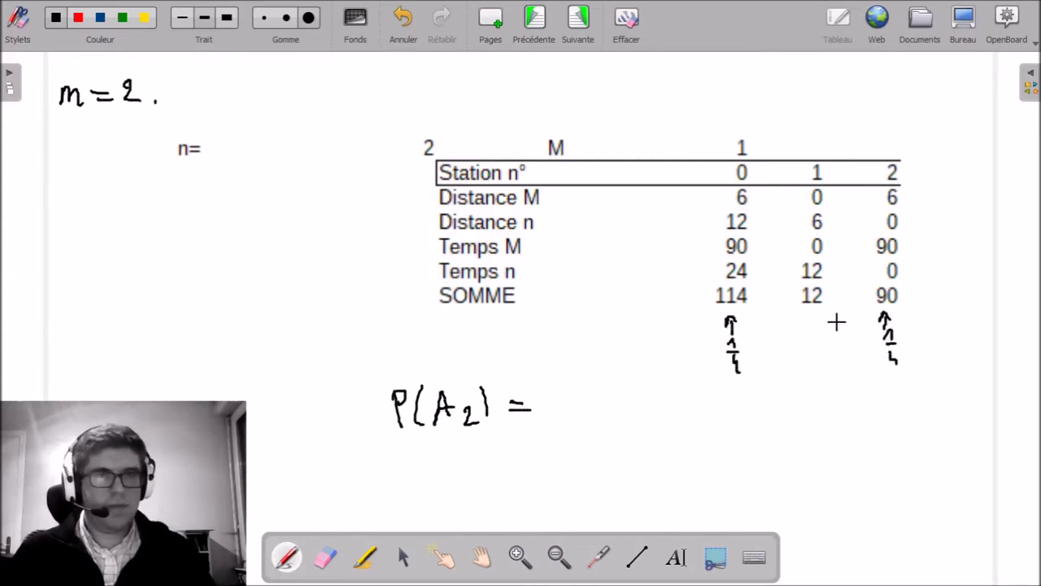
drag(808, 362, 812, 374)
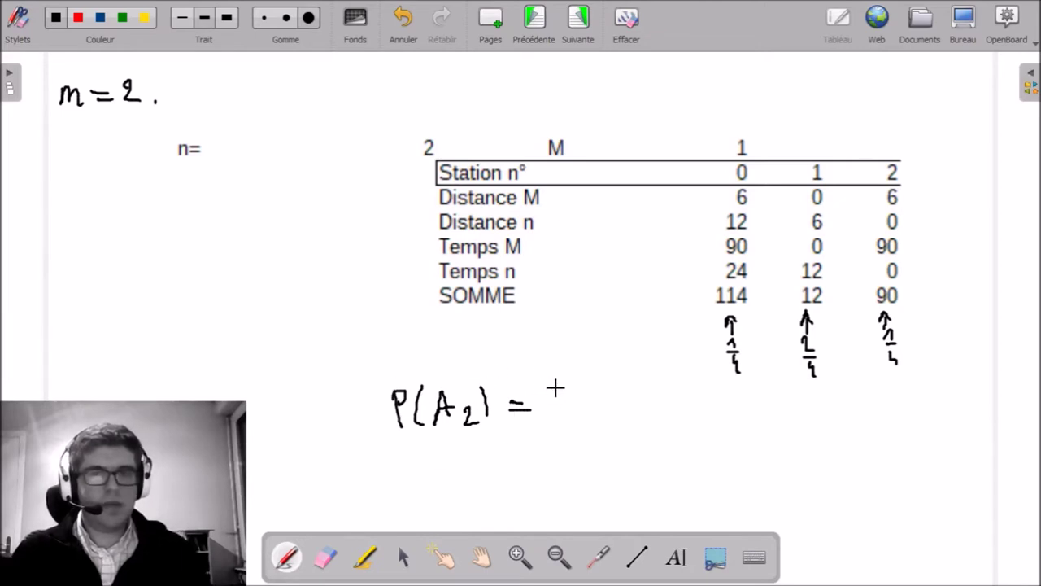
drag(560, 425, 573, 427)
Step: Add a new page and handwrite the heading "n = 3" on it
click(491, 23)
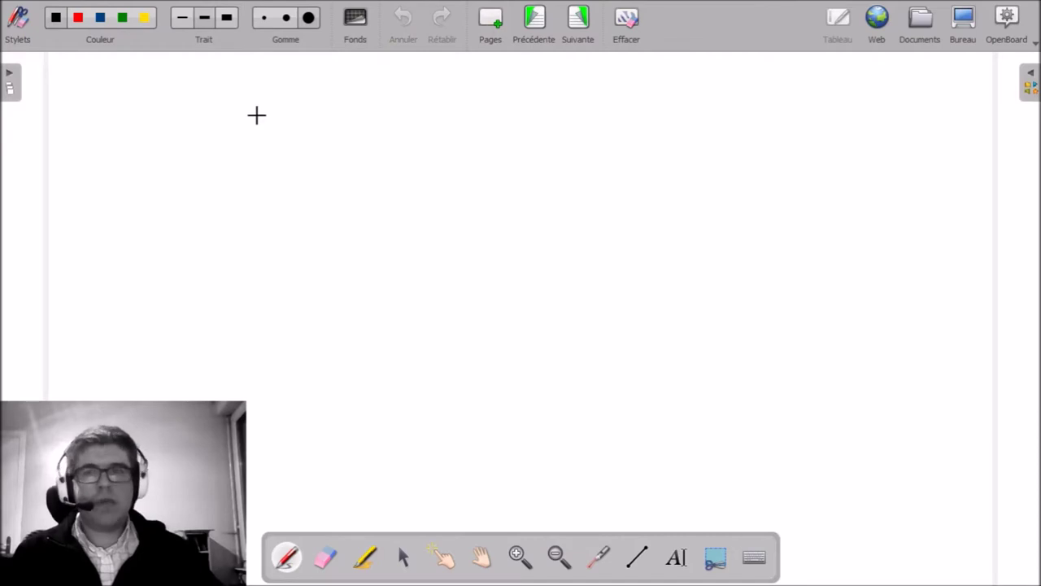
drag(100, 101, 103, 99)
drag(109, 97, 123, 96)
drag(112, 104, 124, 103)
drag(134, 86, 135, 100)
Step: Draw a line with stations 0, 1, 2 and 3 and mark M between stations 1 and 2 with arrows towards both
drag(453, 150, 449, 162)
click(628, 124)
drag(618, 158, 632, 169)
drag(709, 139, 700, 160)
drag(454, 128, 555, 127)
drag(563, 127, 719, 124)
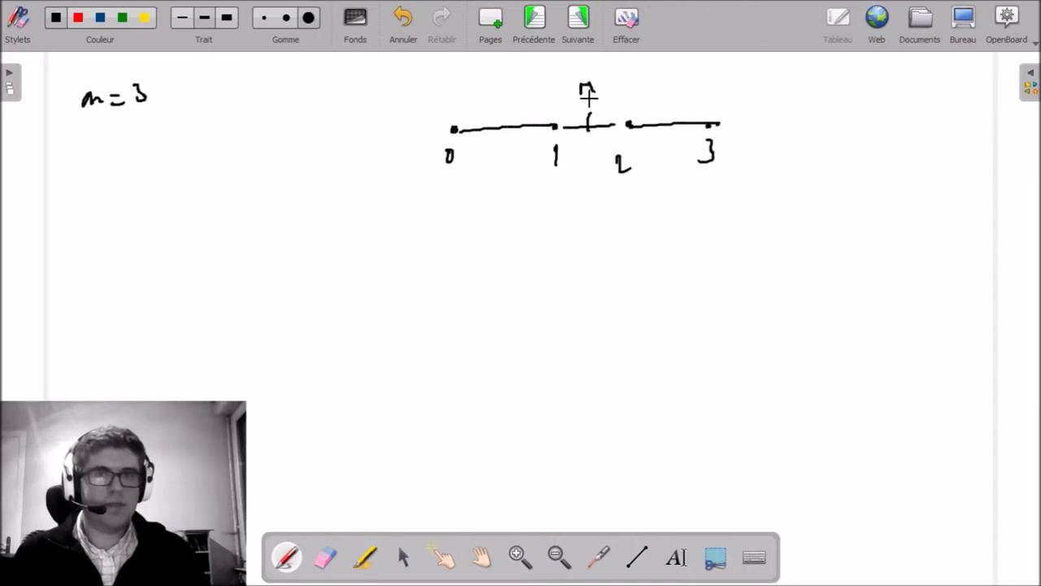
click(585, 115)
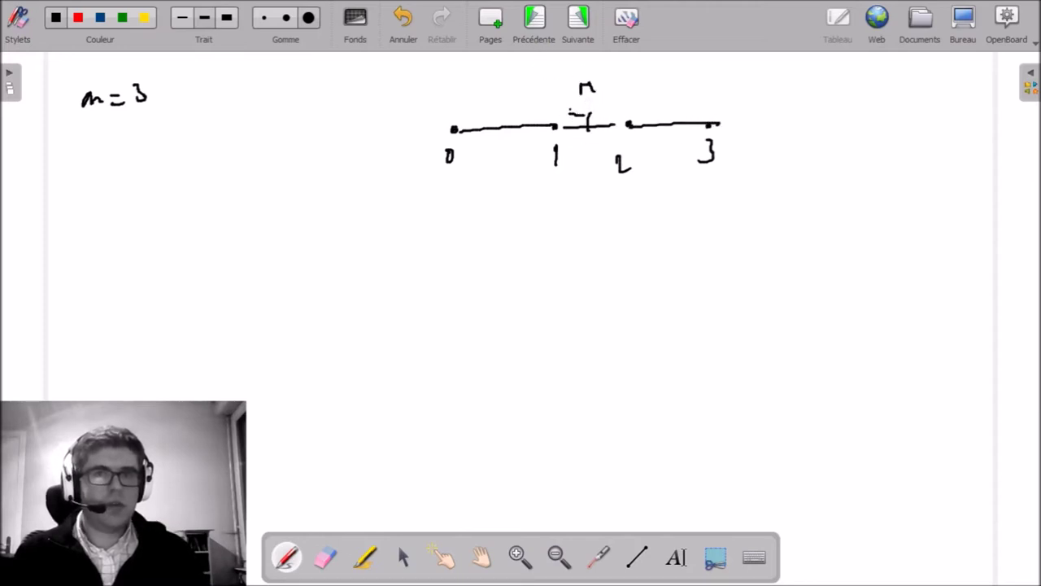
drag(598, 114, 612, 117)
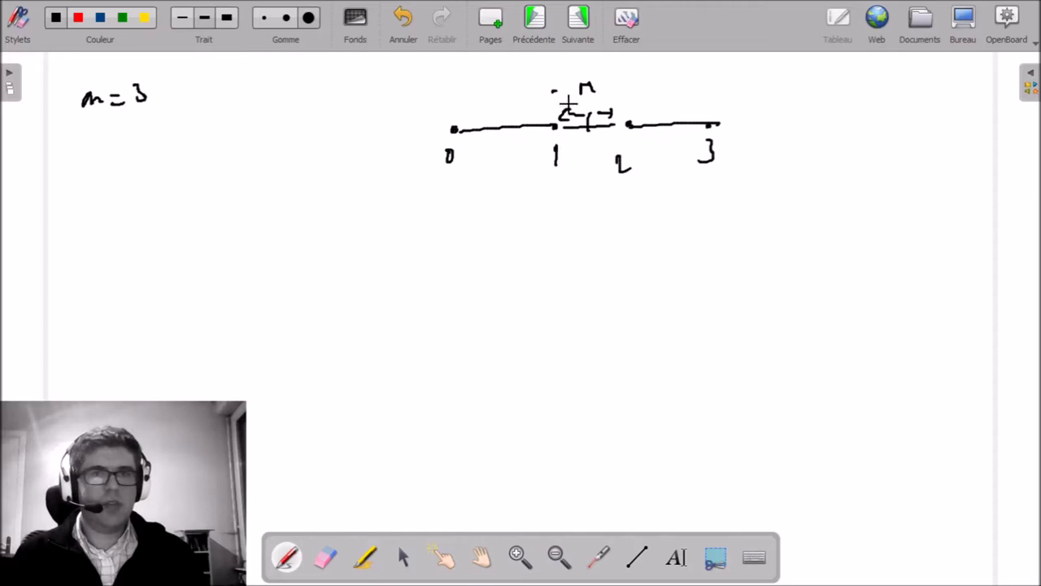
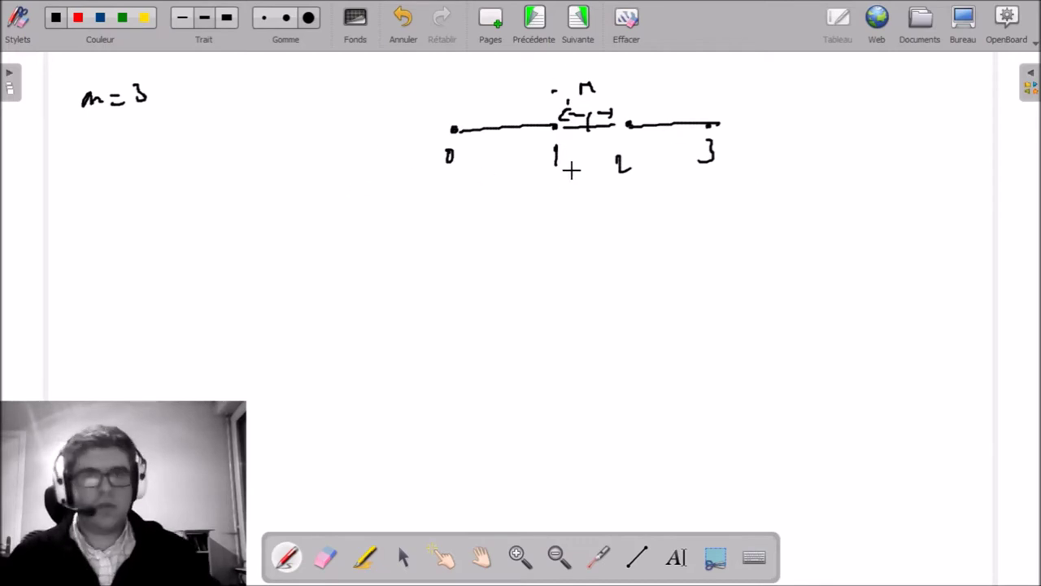
Step: Switch to the Calc station table and set n to 3 in cell B2
key(alt+Tab)
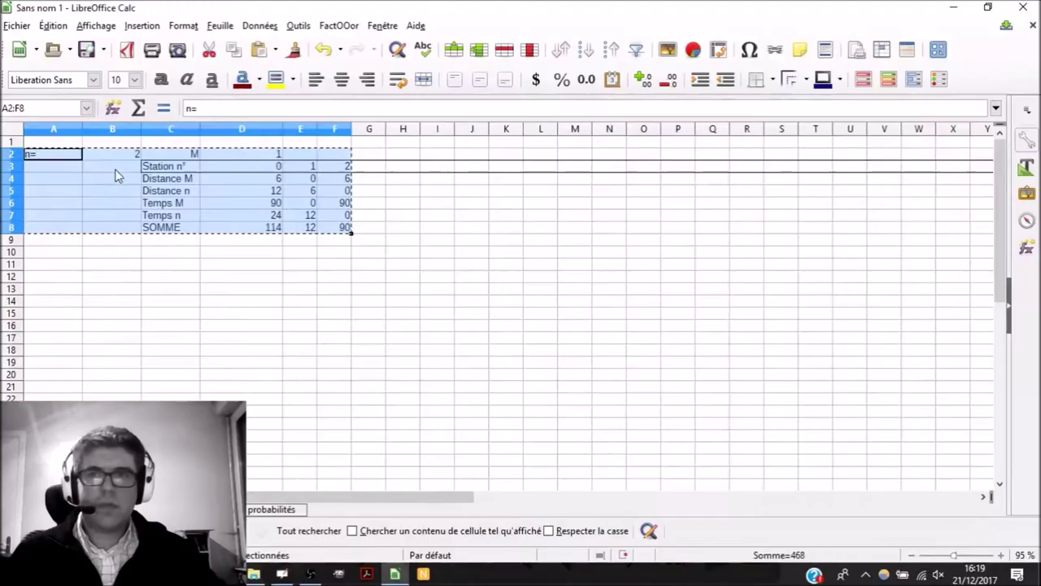
click(123, 154)
text(3)
key(Return)
key(Return)
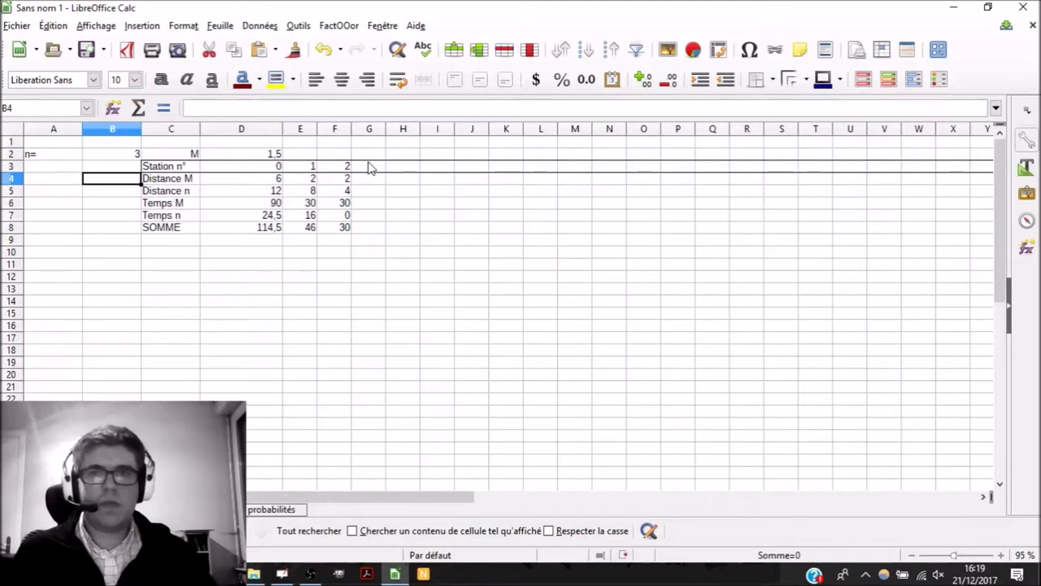
Step: Fill the Temps n formula from station 0 across to station 2
click(208, 217)
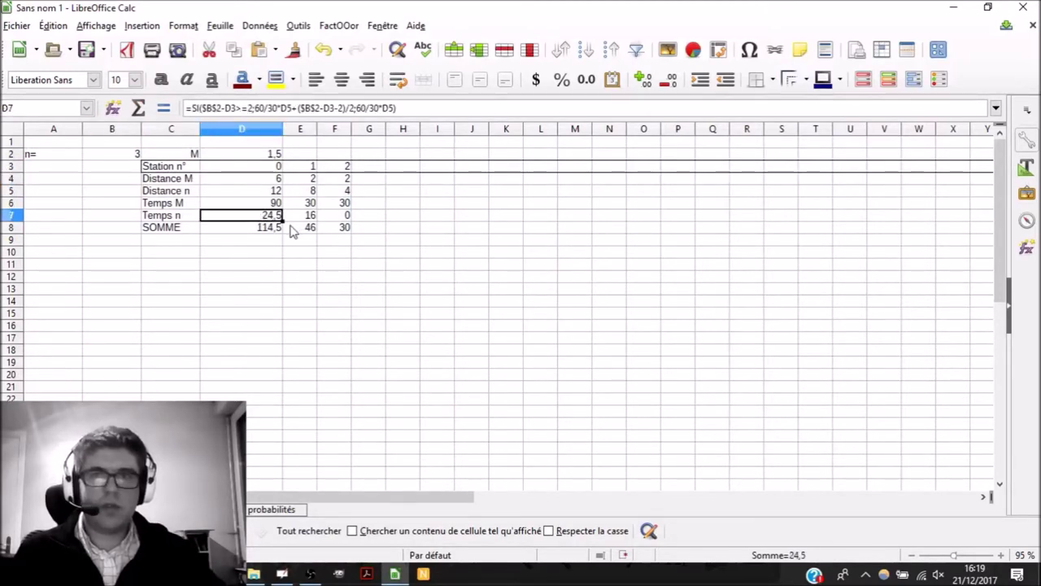
drag(295, 221, 346, 228)
click(346, 228)
drag(244, 166, 346, 232)
click(367, 217)
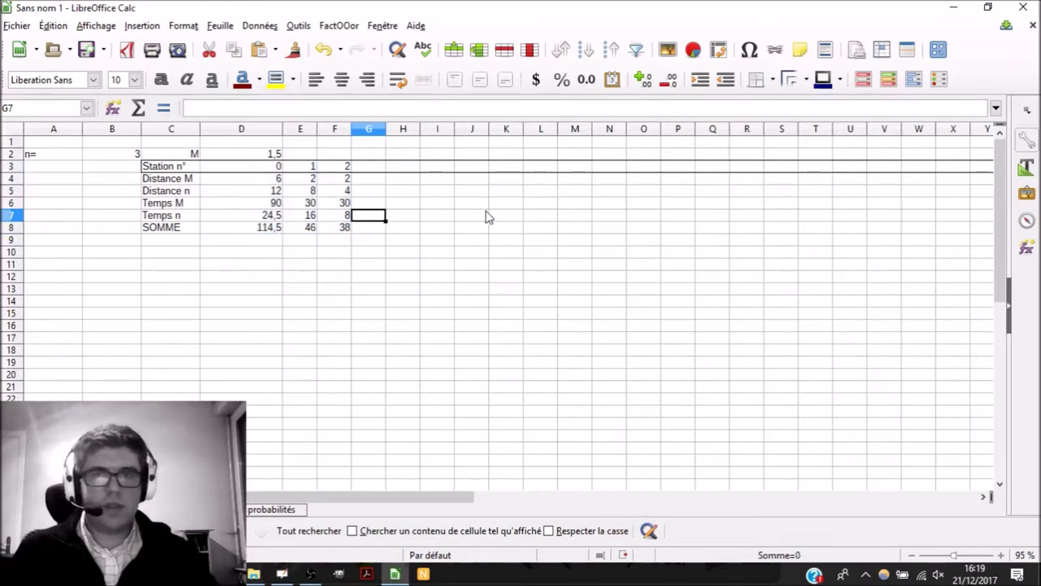
Step: Extend the station table by one column to station 3, filling all rows down to SOMME
key(Left)
drag(263, 167, 389, 244)
click(395, 207)
click(366, 179)
click(301, 243)
Step: Compare the SOMME values of stations 0 to 3 for n = 3
click(300, 230)
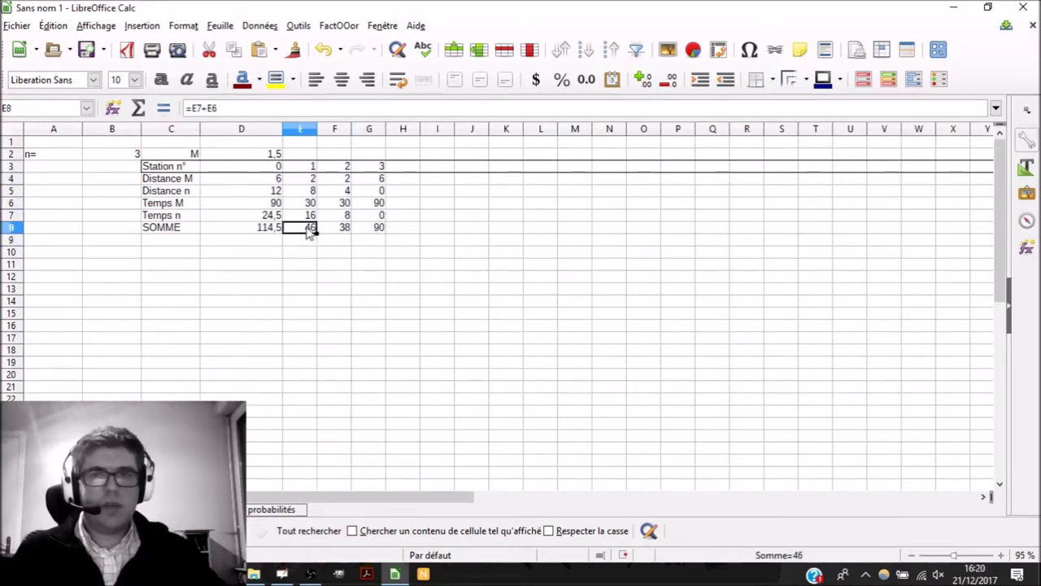
click(345, 230)
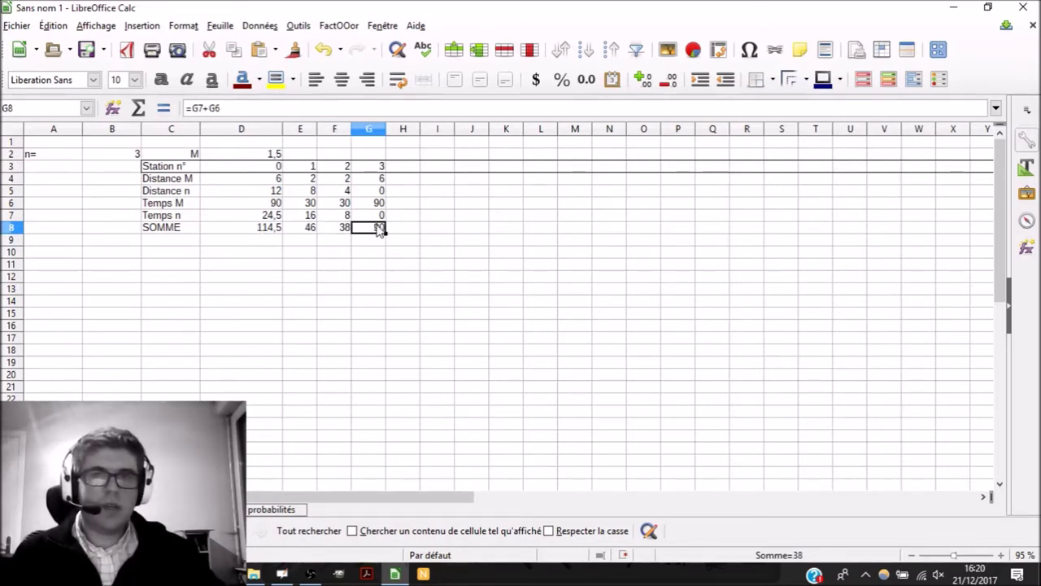
click(260, 229)
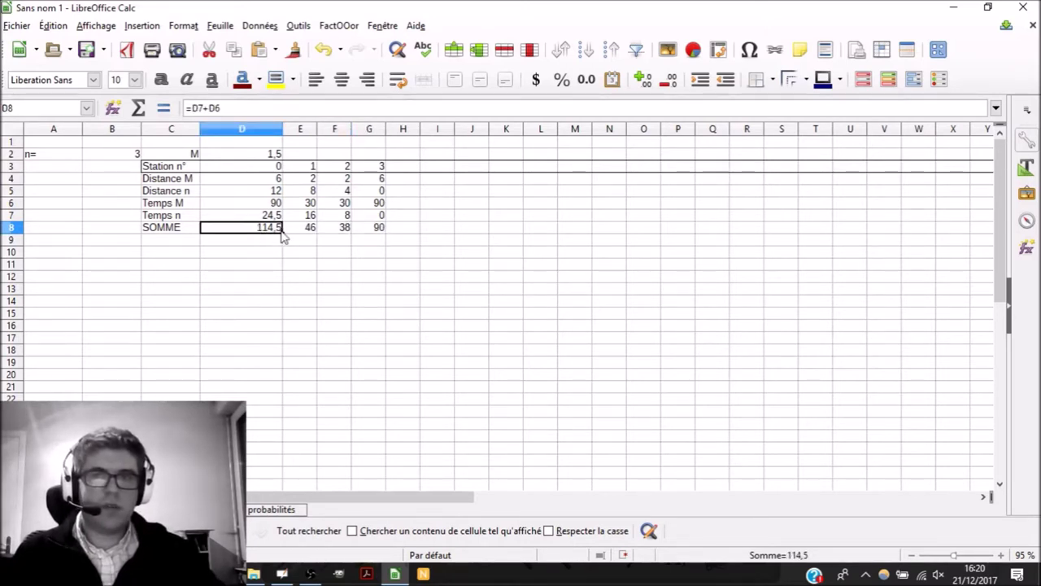
click(307, 254)
click(276, 231)
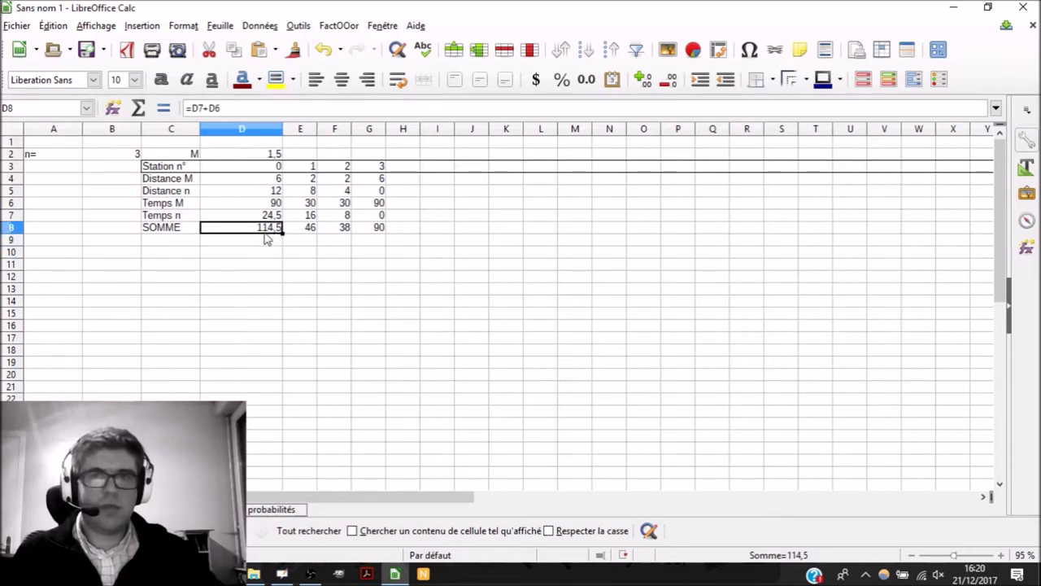
click(328, 239)
drag(327, 247, 310, 248)
click(311, 243)
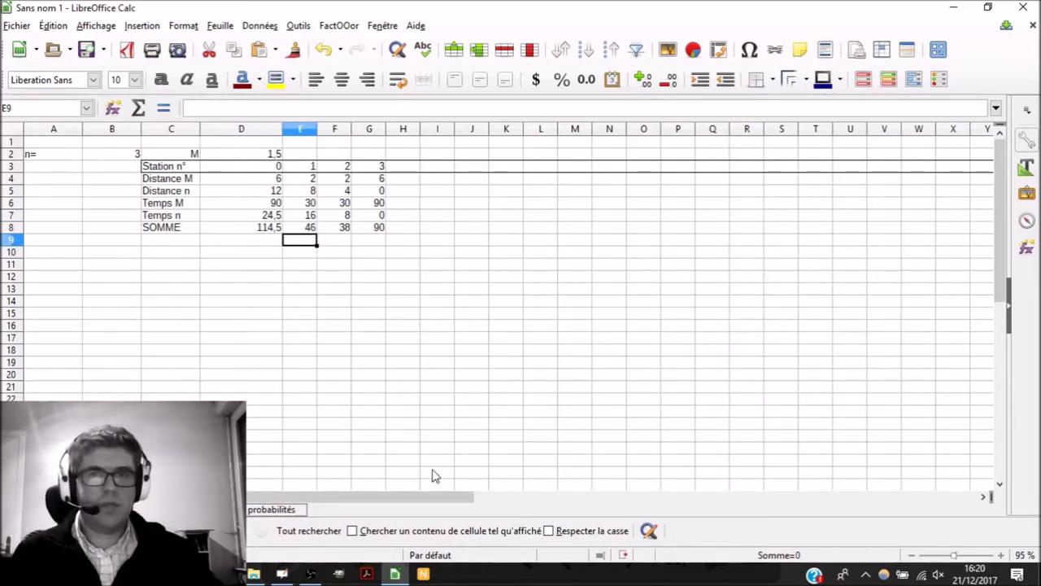
Step: On the probabilités sheet, add the row value 2 in D8 of the addition table and extend the sums to E8:F8
click(255, 510)
click(274, 227)
click(254, 229)
text(2)
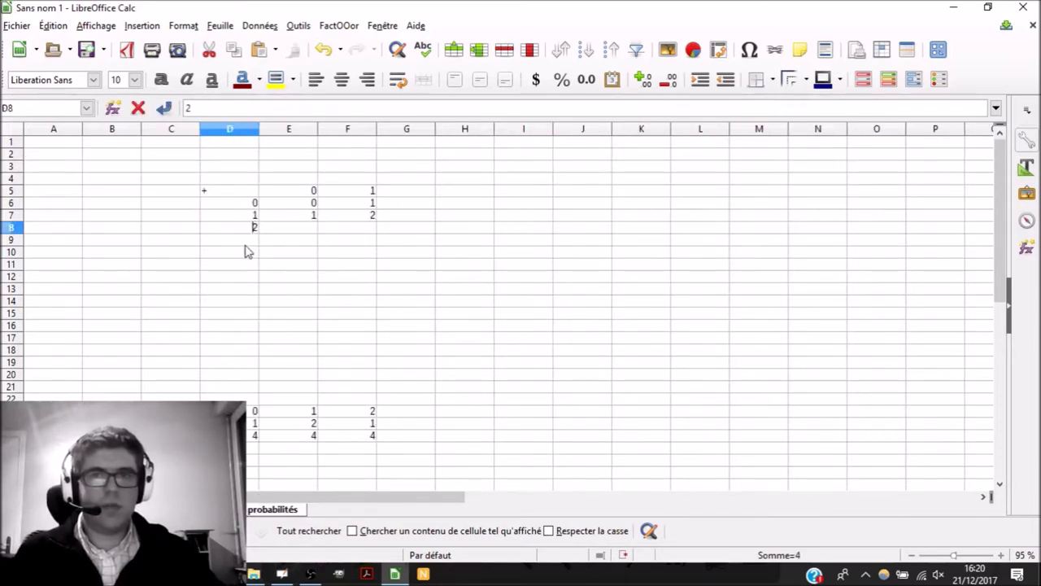
key(Return)
click(265, 231)
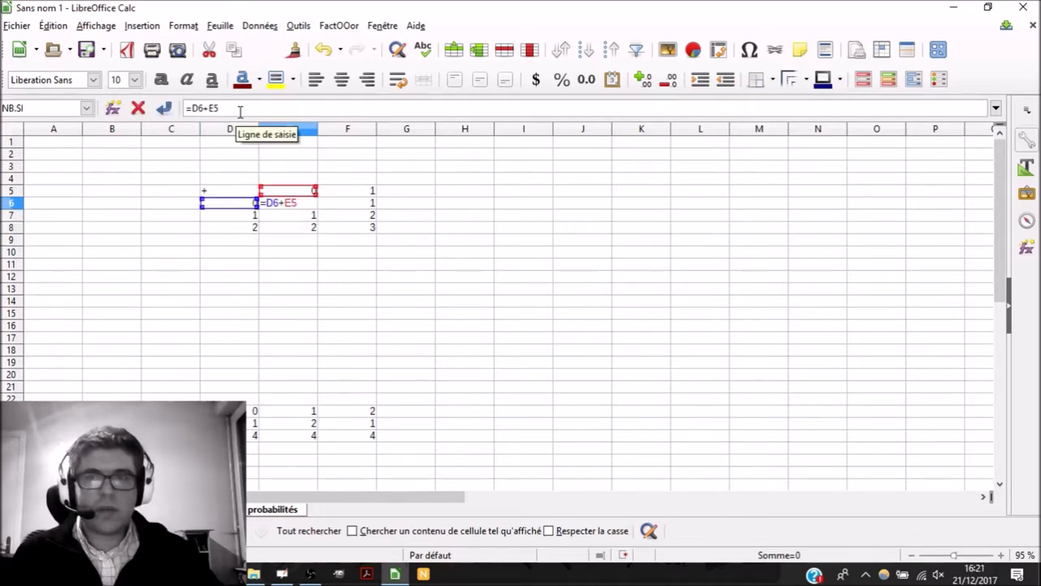
Step: Change the sum formula in E6 to =$D6+E$5 and fill it through E6:F8
key(Left)
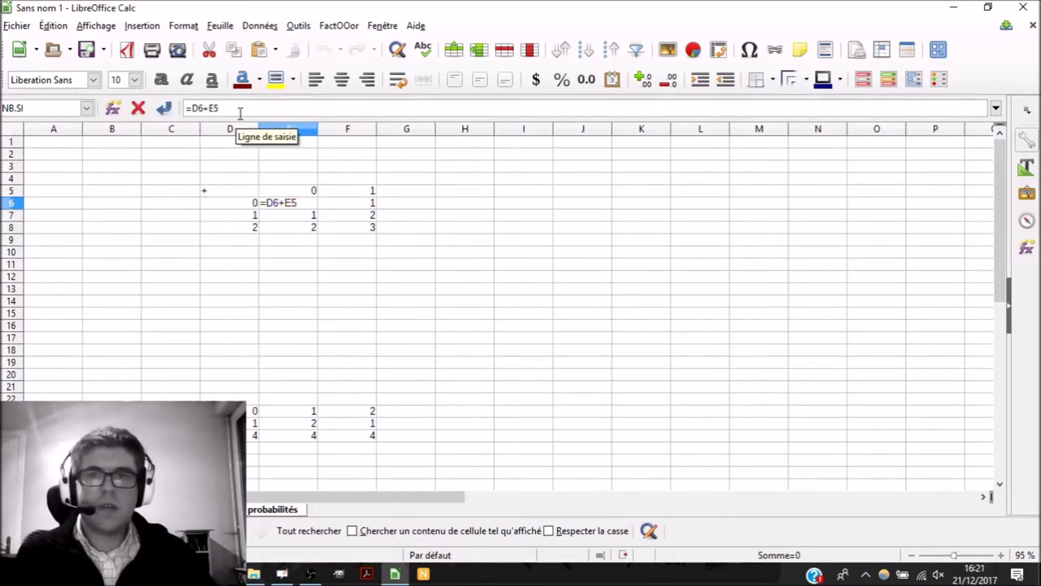
text($D6+E)
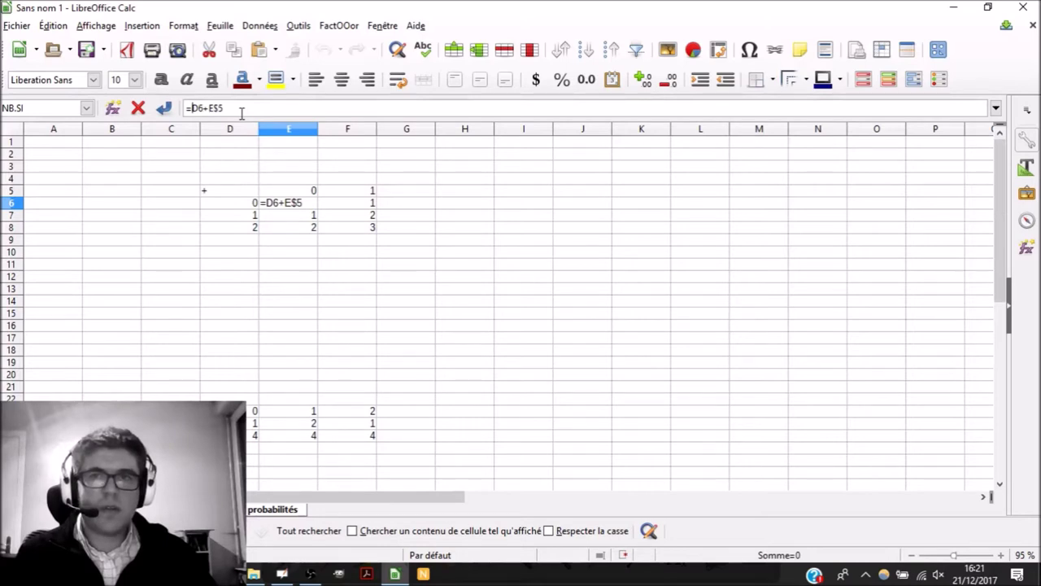
text($)
key(Return)
key(Right)
key(Up)
key(Left)
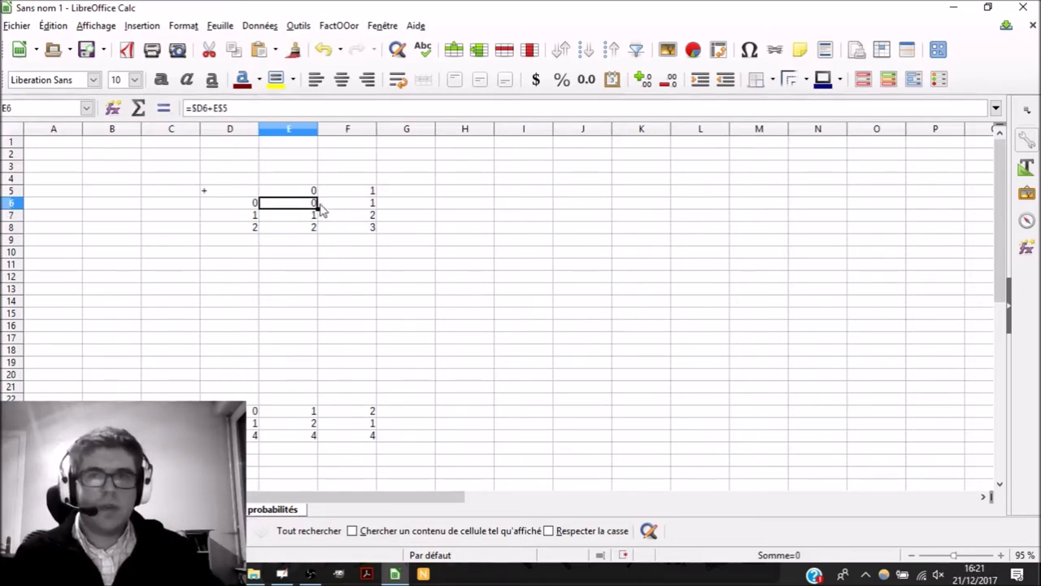
drag(316, 208, 374, 233)
Step: Add the outcome 3 in G23 of the probability table below
click(403, 230)
click(407, 438)
click(356, 462)
click(351, 437)
click(309, 426)
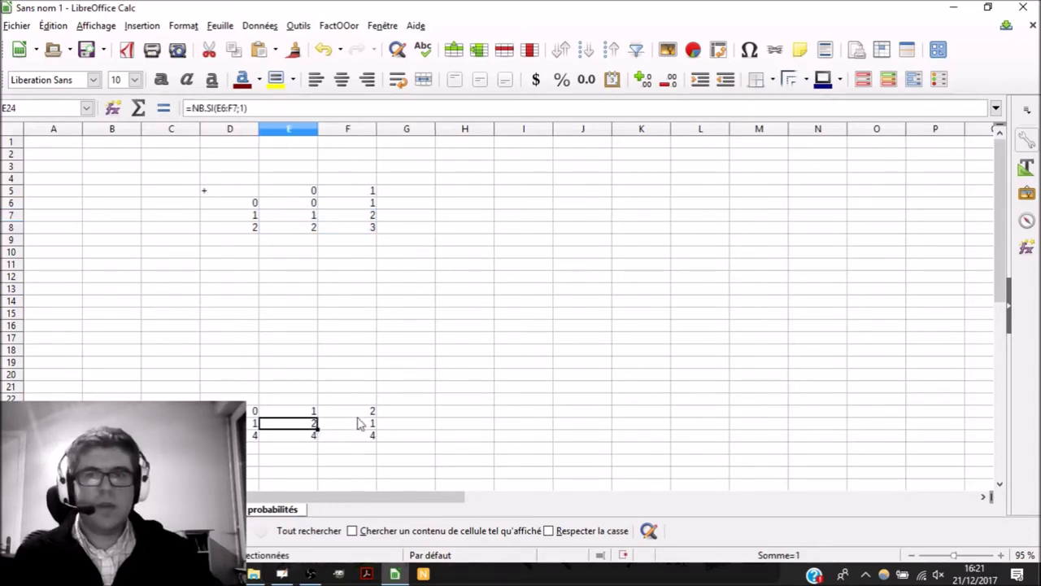
click(404, 413)
text(3)
key(Return)
Step: Set the denominators in D25:F25 of the probability table to 6
key(Left)
key(Up)
key(Down)
key(Down)
key(Right)
key(Left)
key(Left)
key(Left)
text(6)
key(Right)
text(6)
key(Right)
text(6)
key(Right)
Step: Change the counting formula for outcome 0 in D24 to =NB.SI(E6:F8;0)
key(Up)
key(Left)
key(Up)
key(Left)
key(Down)
key(Left)
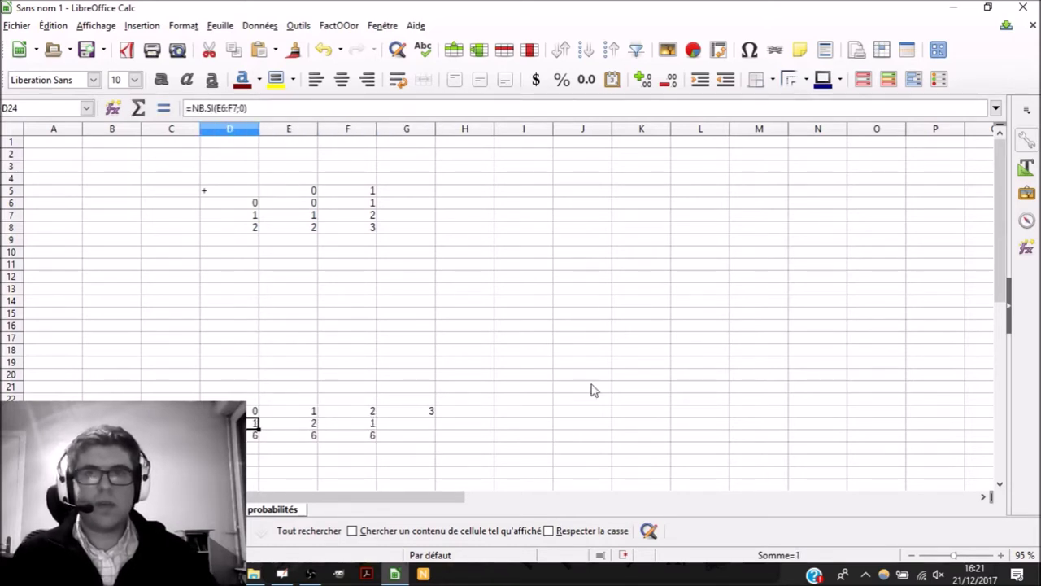
click(307, 104)
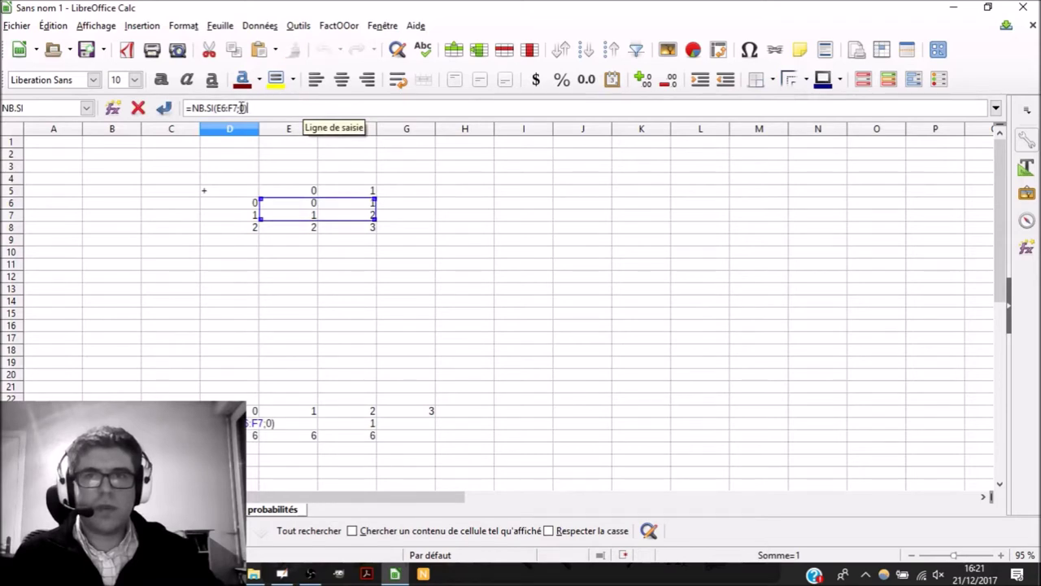
click(242, 107)
key(Left)
key(Left)
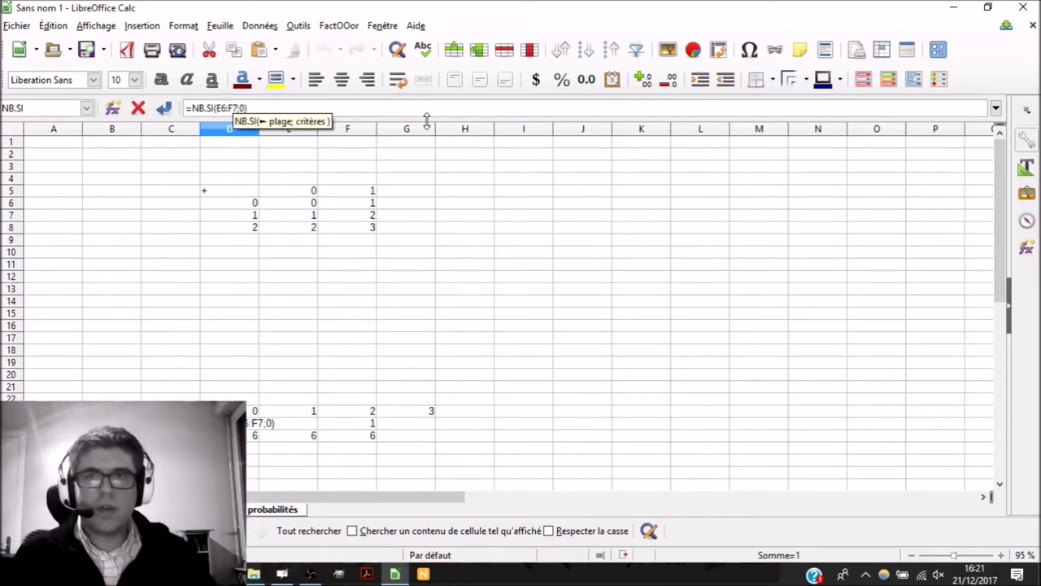
key(Return)
key(Up)
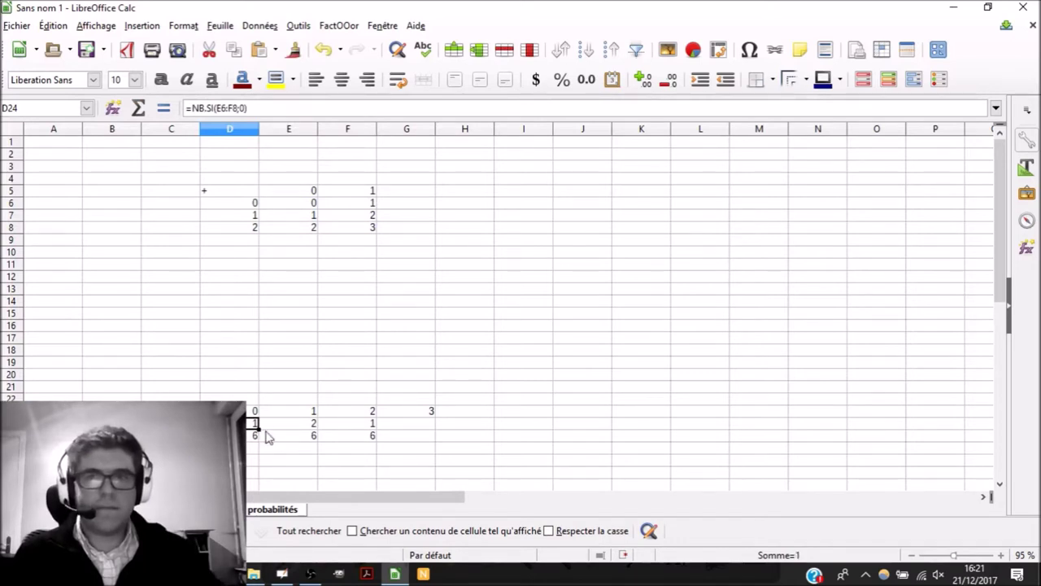
Step: Copy the D24 formula and adapt it in E24 to count outcome 1 over E6:F8
triple_click(284, 107)
key(ctrl+c)
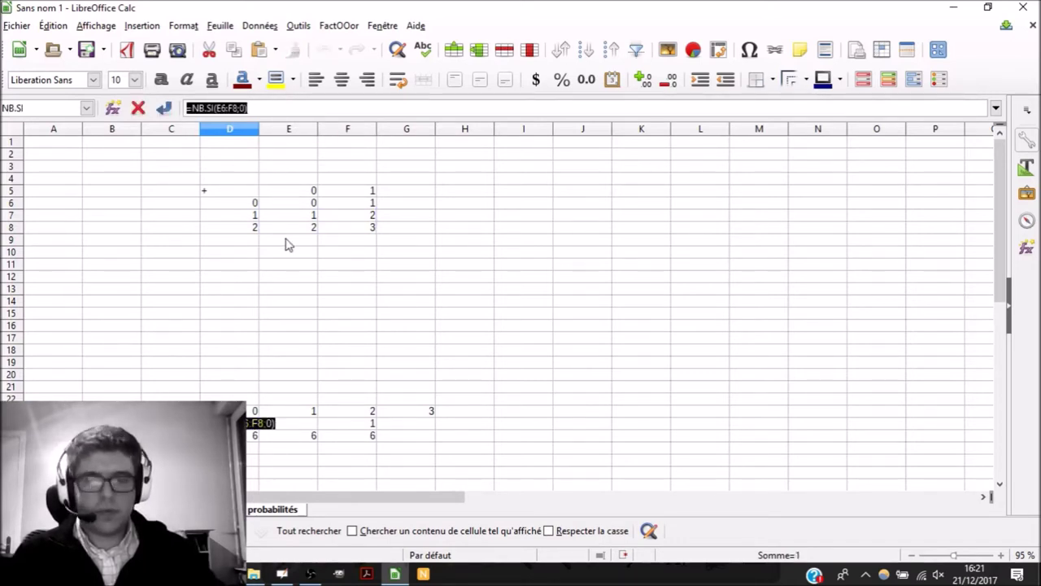
text(=NB.SI(E6:F7;1))
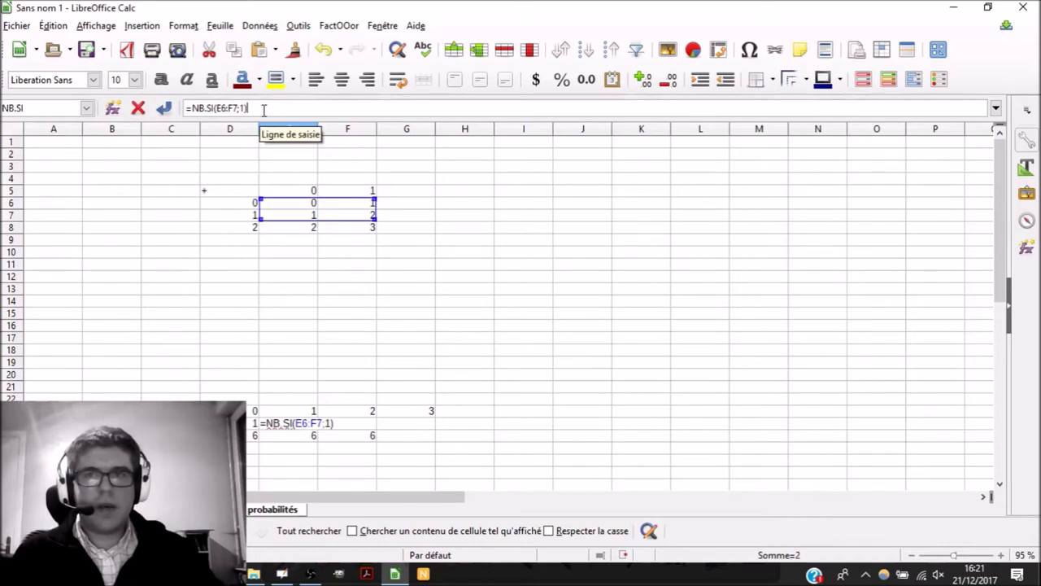
triple_click(263, 110)
key(ctrl+v)
key(Left)
text(1)
key(Left)
key(BackSpace)
key(Return)
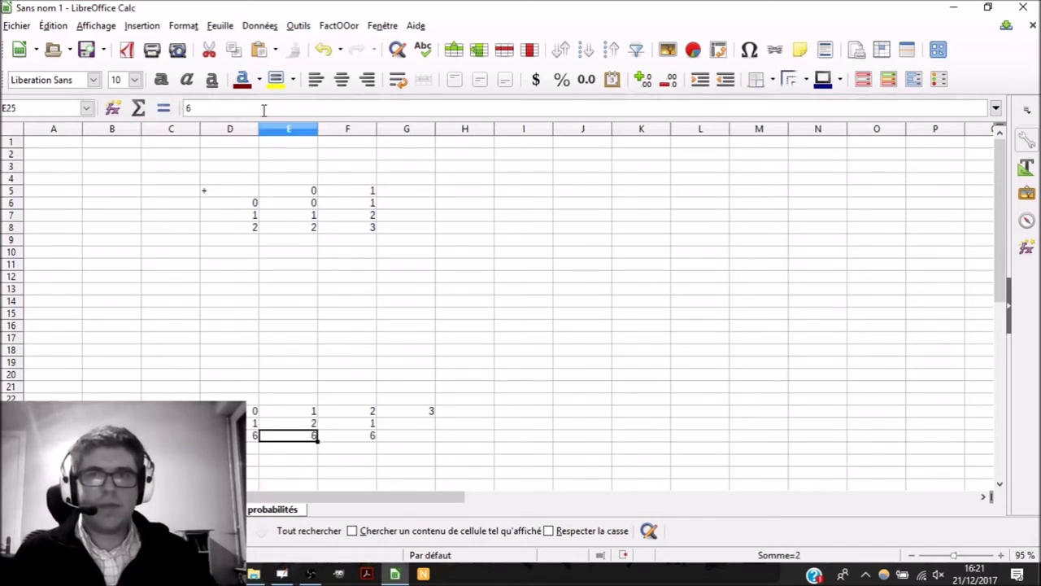
Step: Paste the counting formula into F24 and adapt it to =NB.SI(E6:F8;2)
key(Right)
key(Up)
click(264, 110)
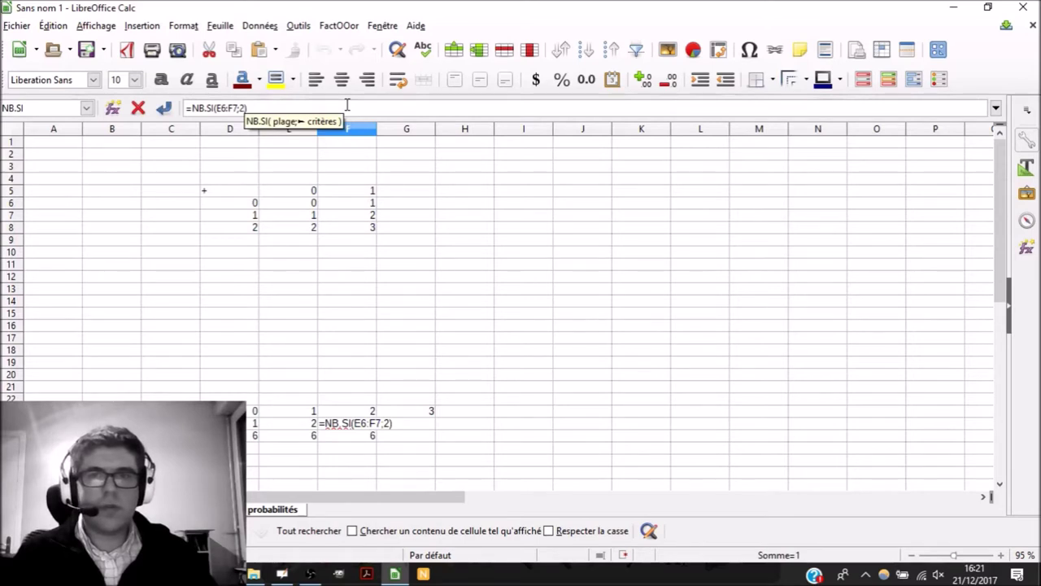
triple_click(347, 105)
key(ctrl+v)
key(Left)
key(BackSpace)
text(2)
key(Return)
Step: Paste the counting formula into G24, adapt it to count outcome 3, and enter the denominator 6 in G25
key(Right)
key(Up)
key(ctrl+v)
click(285, 107)
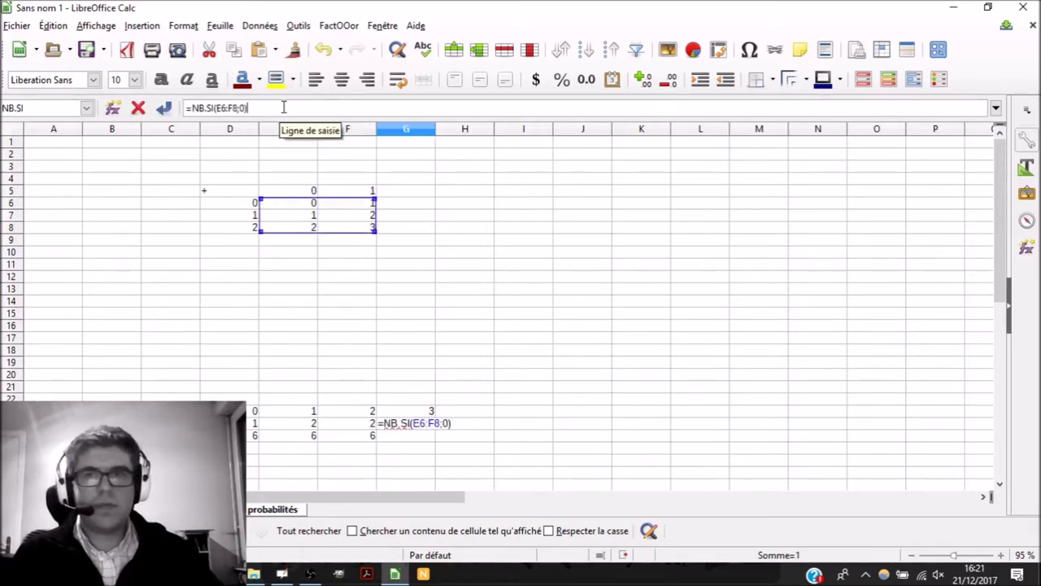
key(Left)
key(BackSpace)
key(Return)
text(6)
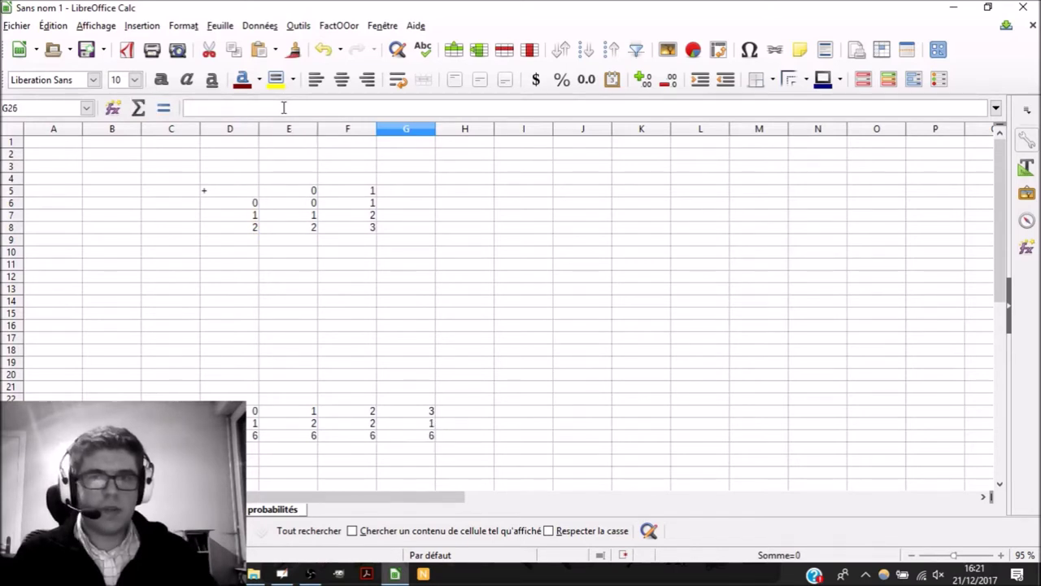
Step: Check the counts and denominators in the probability table, especially those for outcomes 1 and 2
key(Left)
key(Left)
key(Right)
key(Up)
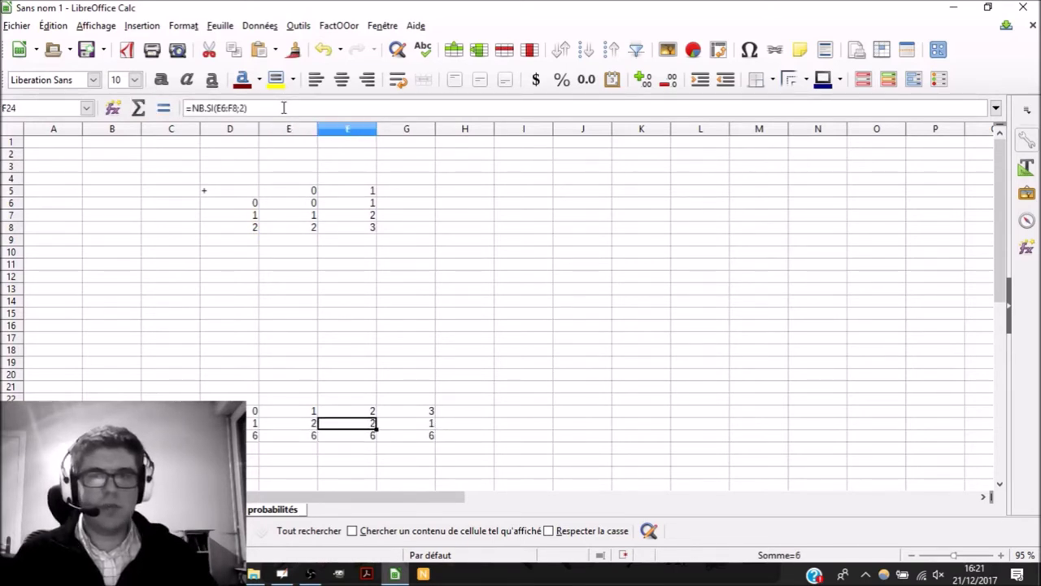
key(Down)
key(Up)
key(Left)
key(Right)
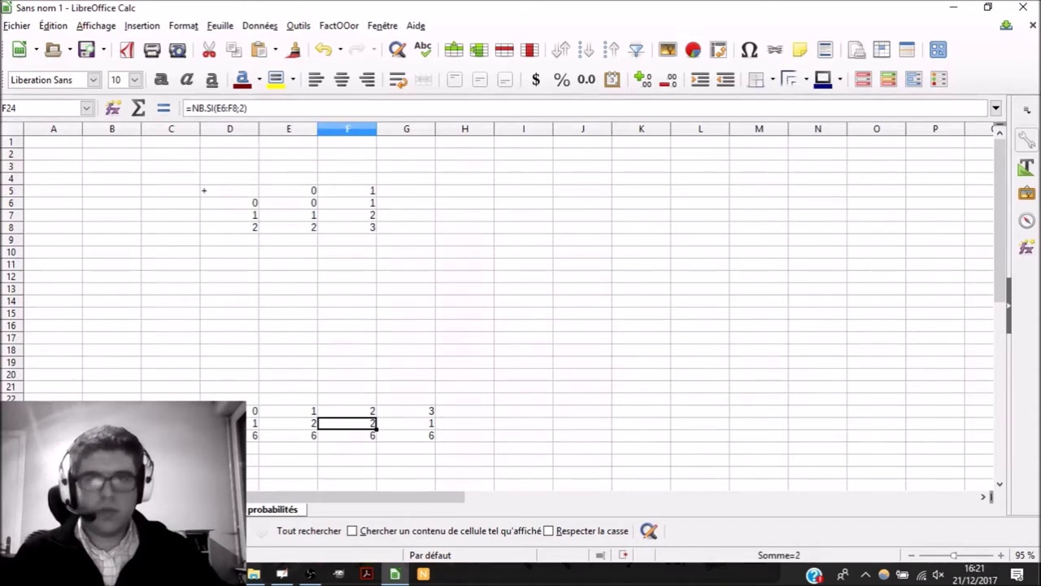
Step: Copy the n = 3 station table onto the OpenBoard page and enlarge it below the station line
click(183, 509)
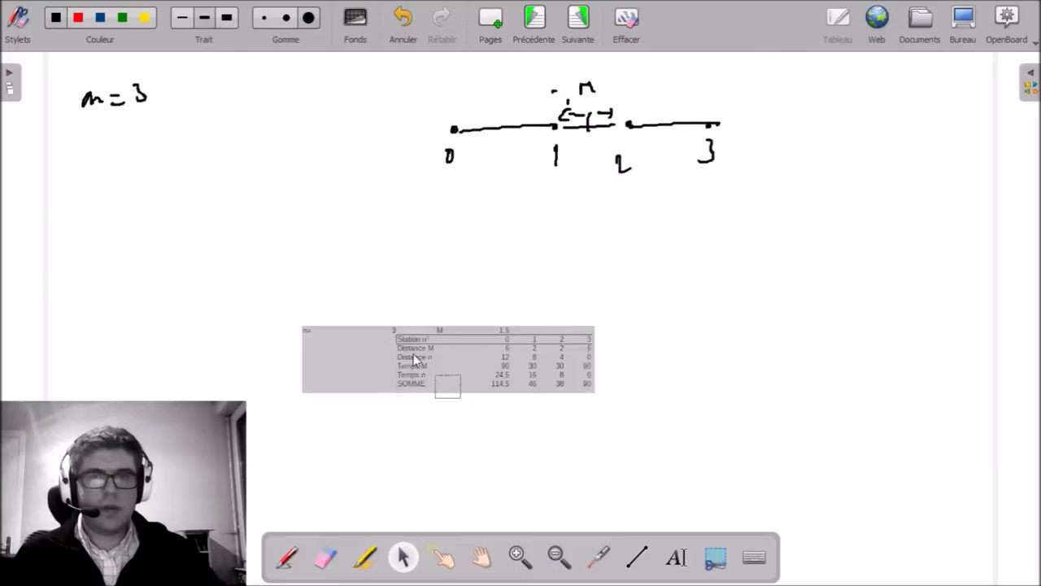
click(369, 329)
drag(388, 318, 318, 195)
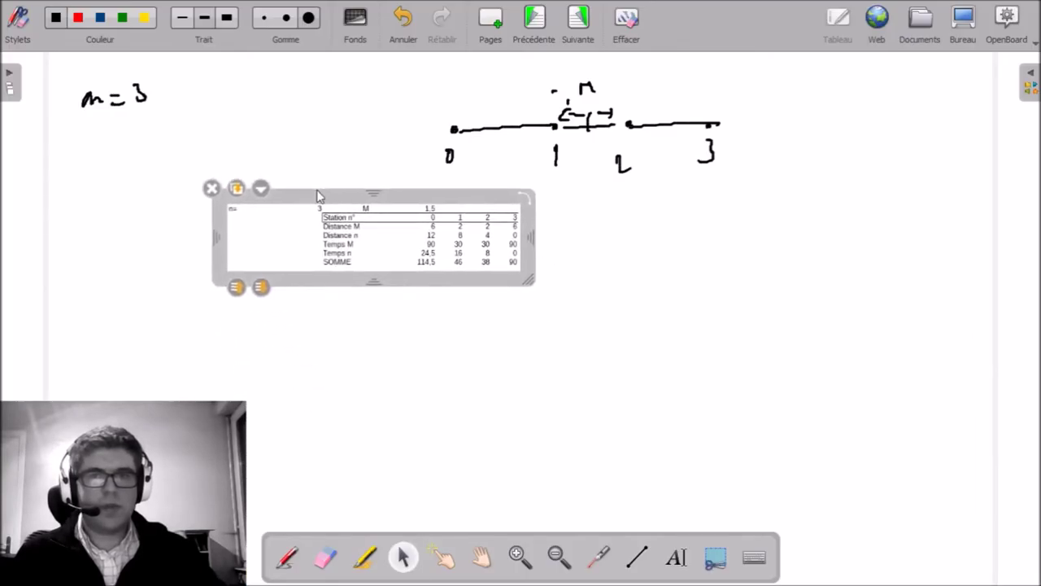
drag(537, 283, 998, 396)
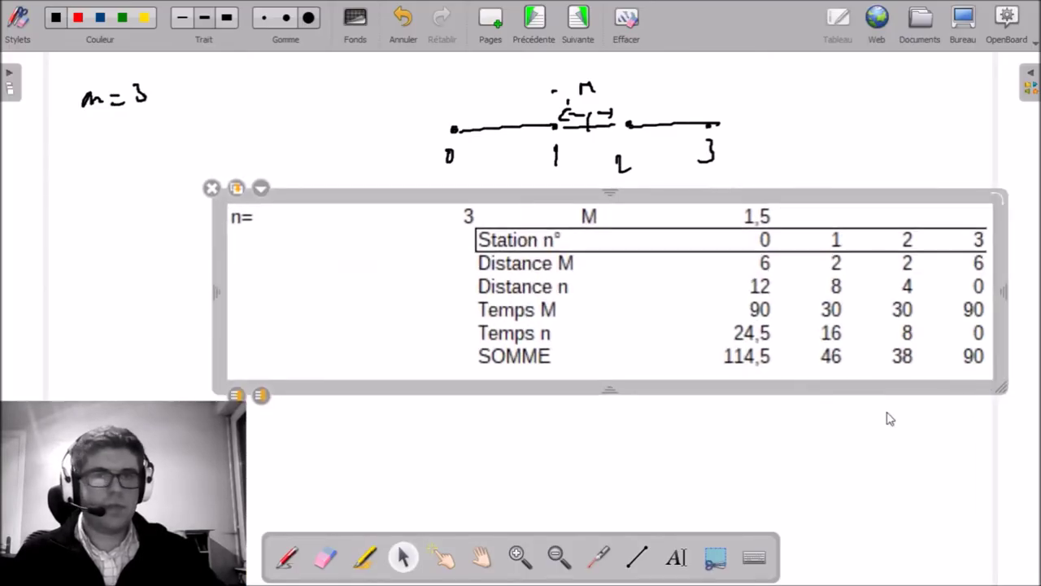
click(887, 414)
Step: Handwrite "P(A3) =" in black below the pasted station table
click(294, 557)
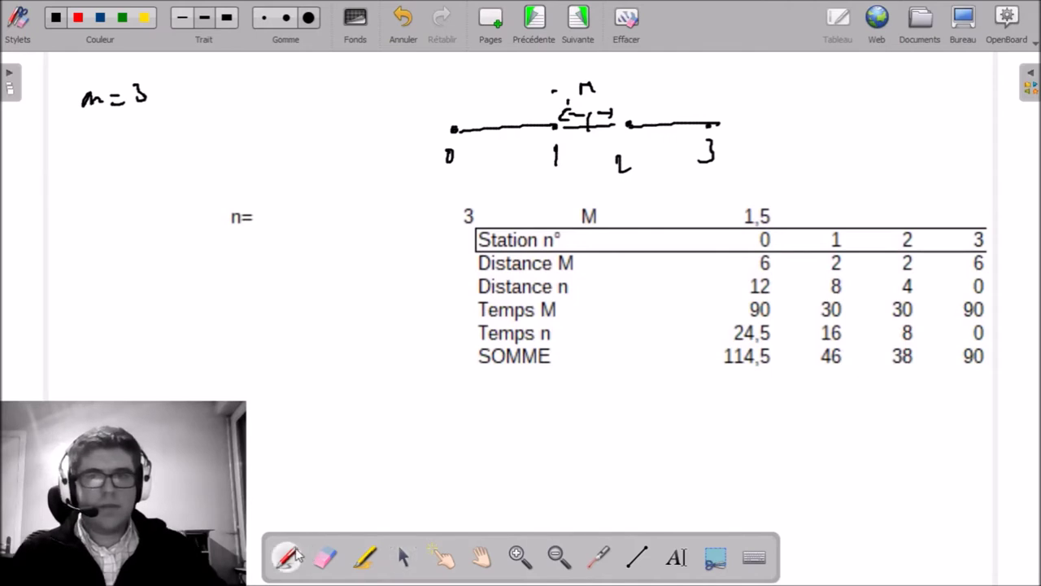
drag(474, 480, 469, 489)
drag(402, 439, 405, 422)
mouse_move(442, 396)
mouse_down()
mouse_move(428, 415)
mouse_move(438, 432)
mouse_up()
drag(446, 445, 470, 425)
mouse_move(473, 415)
mouse_down()
mouse_move(476, 448)
mouse_move(495, 443)
mouse_up()
drag(515, 428, 560, 449)
Step: Complete the P(A3) equation by hand with 2/6 + 2/6 = 2/3 ≈ 0,66
click(559, 400)
drag(592, 427, 603, 434)
mouse_move(626, 396)
mouse_down()
mouse_move(635, 452)
mouse_move(686, 425)
mouse_up()
drag(669, 431, 721, 412)
drag(699, 419, 730, 417)
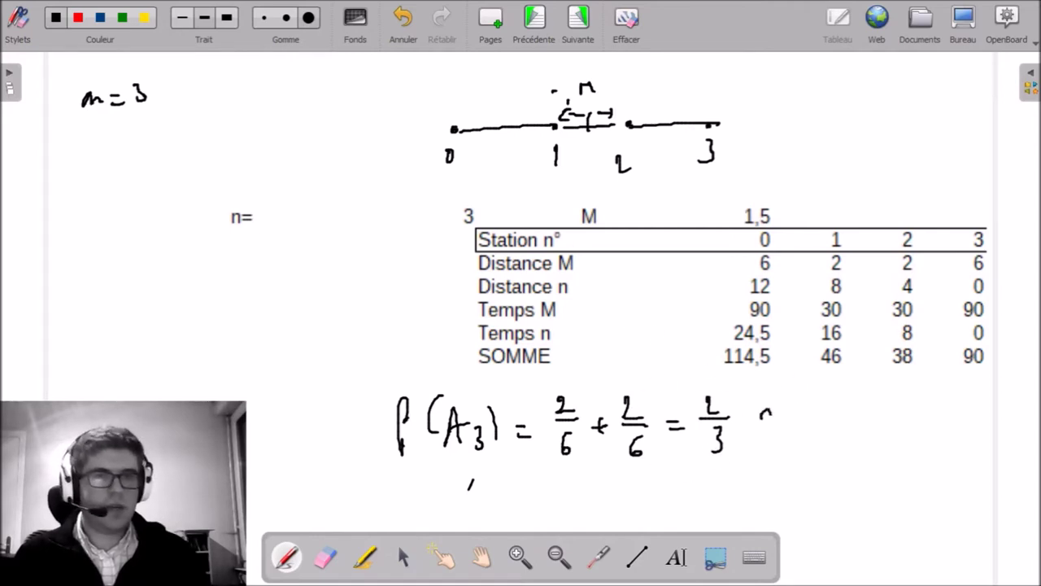
mouse_move(795, 406)
mouse_down()
mouse_move(806, 425)
mouse_move(838, 424)
mouse_up()
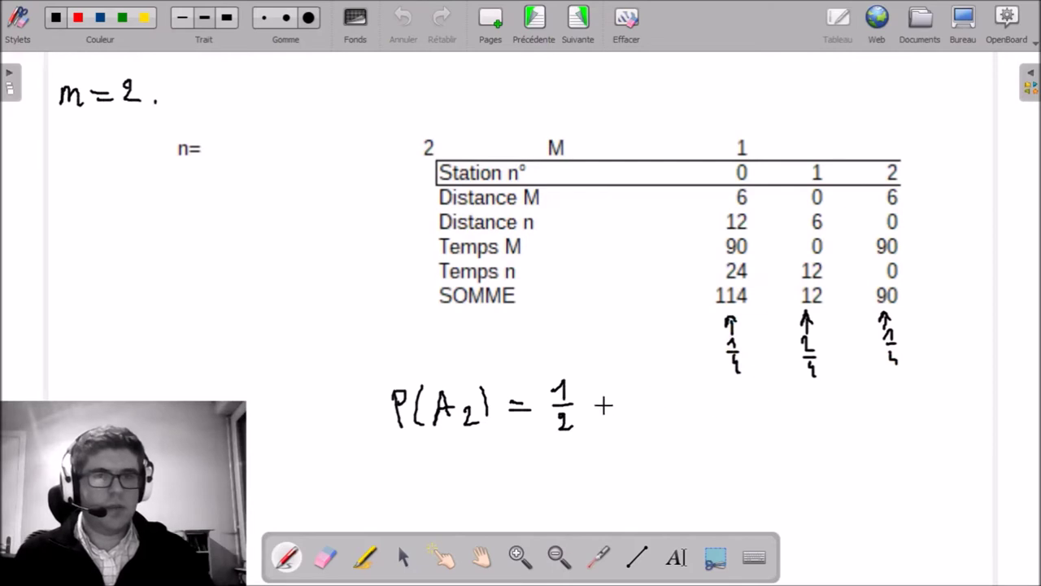
drag(602, 401, 648, 422)
drag(675, 392, 657, 428)
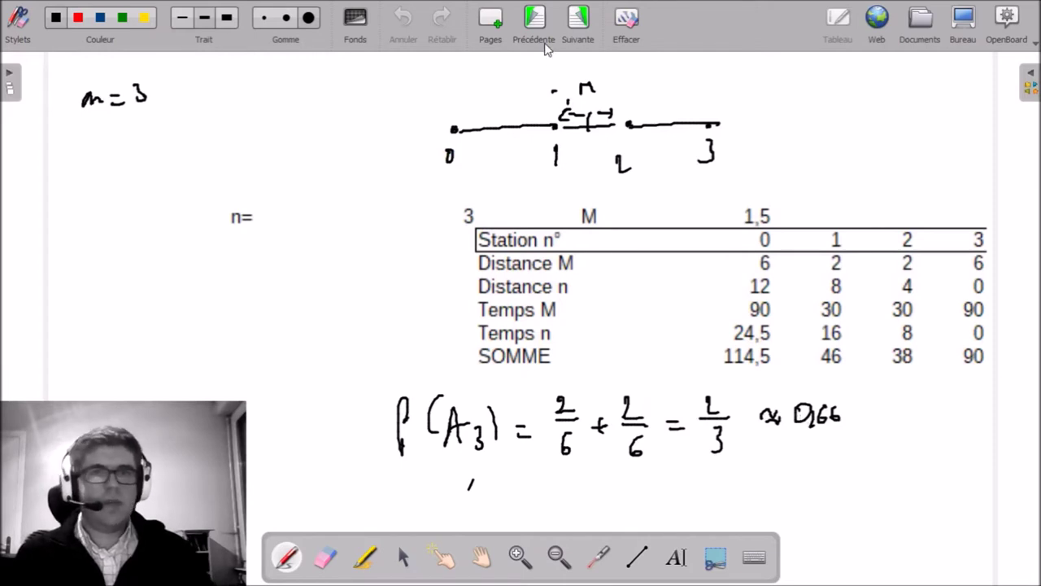
Step: Add a new page and handwrite the heading "n = 6" on it
click(490, 37)
mouse_move(99, 100)
mouse_down()
mouse_move(116, 111)
mouse_move(160, 108)
mouse_up()
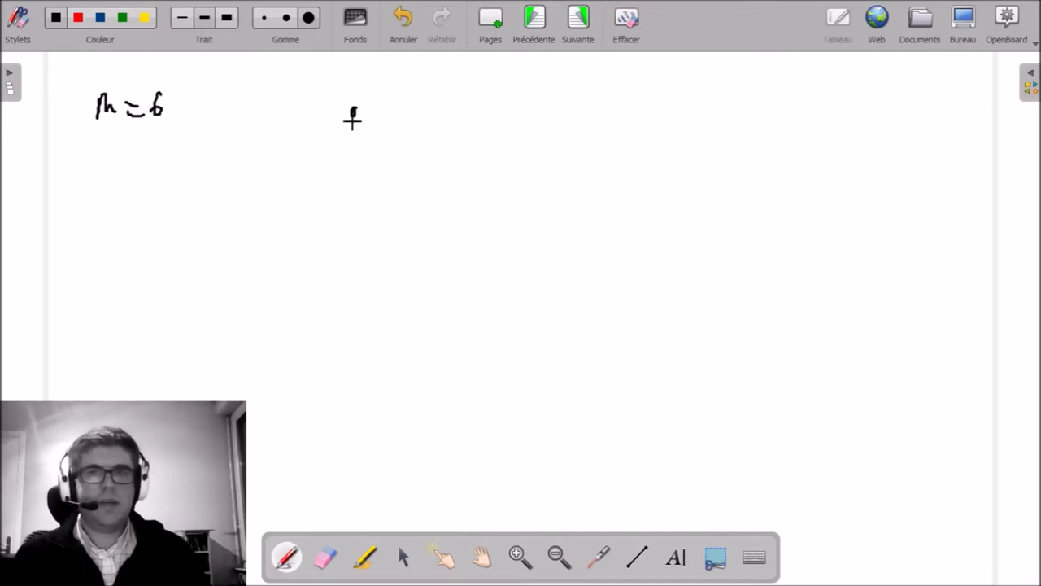
Step: Handwrite the remaining station dots numbered 1 to 6, and mark station 3 with a vertical line labelled M
drag(450, 132, 452, 146)
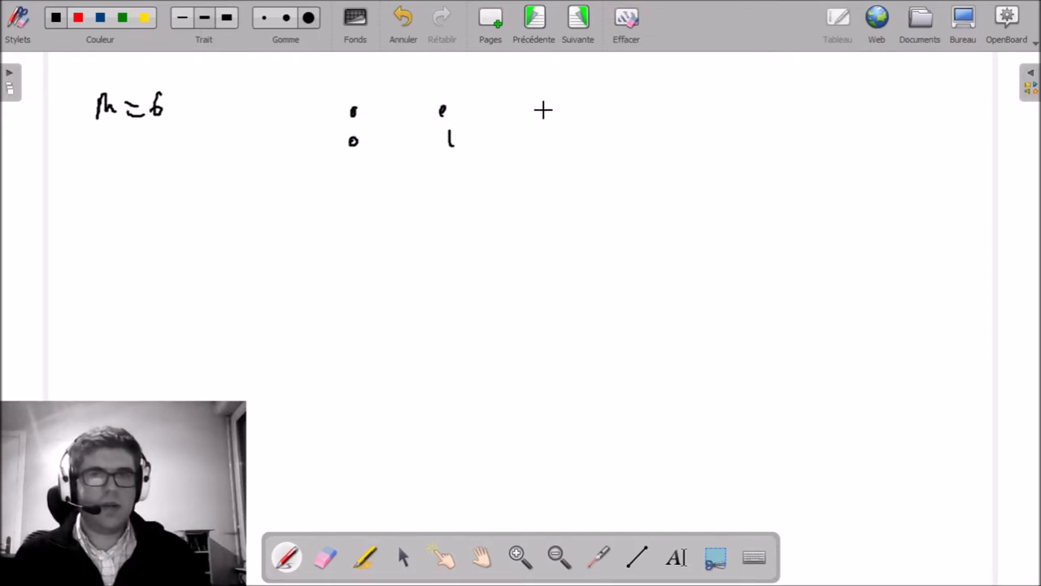
drag(541, 129, 550, 147)
drag(625, 144, 622, 153)
click(682, 102)
drag(686, 126, 693, 144)
click(754, 95)
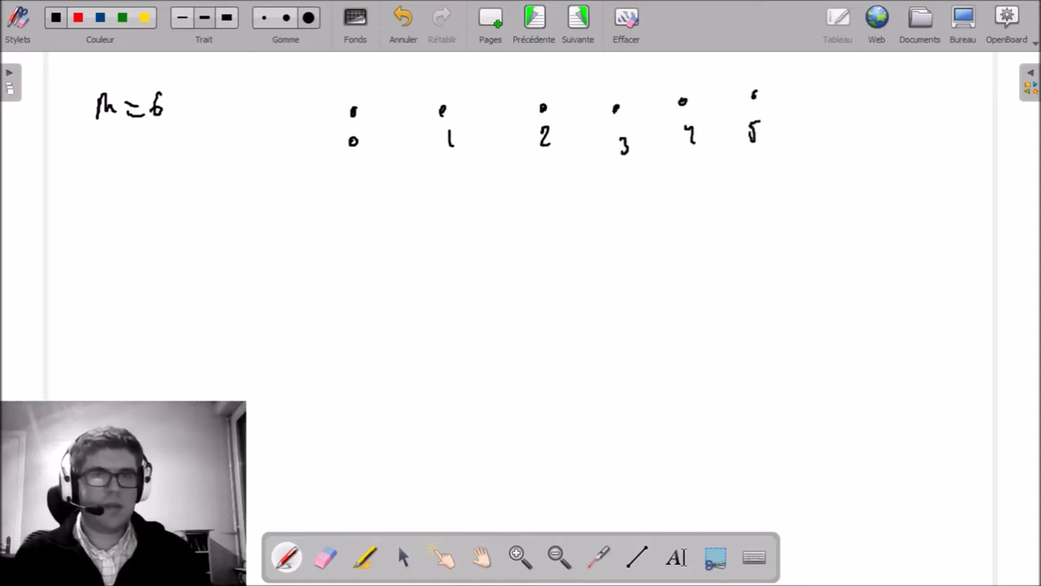
drag(801, 95, 803, 101)
drag(807, 120, 802, 134)
drag(617, 79, 622, 152)
drag(613, 187, 624, 185)
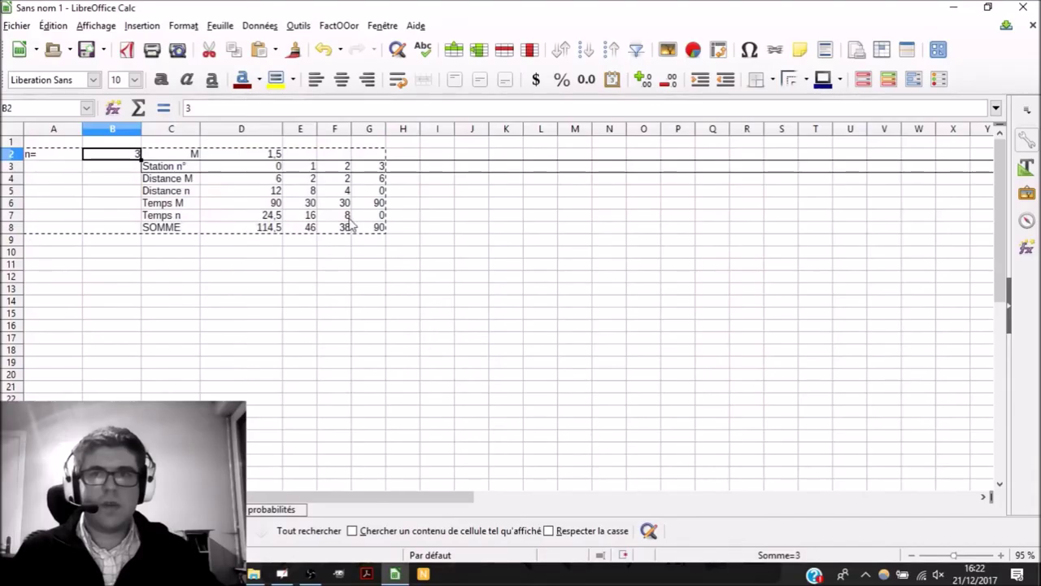
Step: Switch to LibreOffice Calc, set n to 6 and extend the station table's formulas through station 6
text(6)
key(Return)
click(196, 167)
click(275, 179)
click(295, 215)
click(271, 191)
click(269, 180)
drag(272, 169, 274, 227)
click(274, 218)
drag(275, 166, 499, 248)
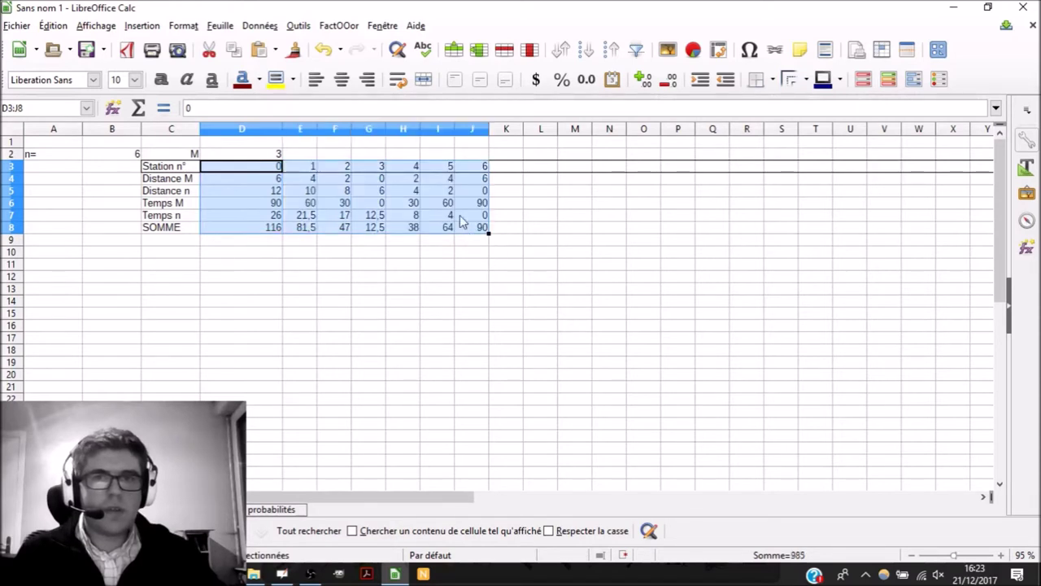
Step: Examine the Temps n formulas for the stations closest to n
click(439, 203)
click(352, 178)
click(407, 215)
click(479, 228)
click(480, 214)
key(Left)
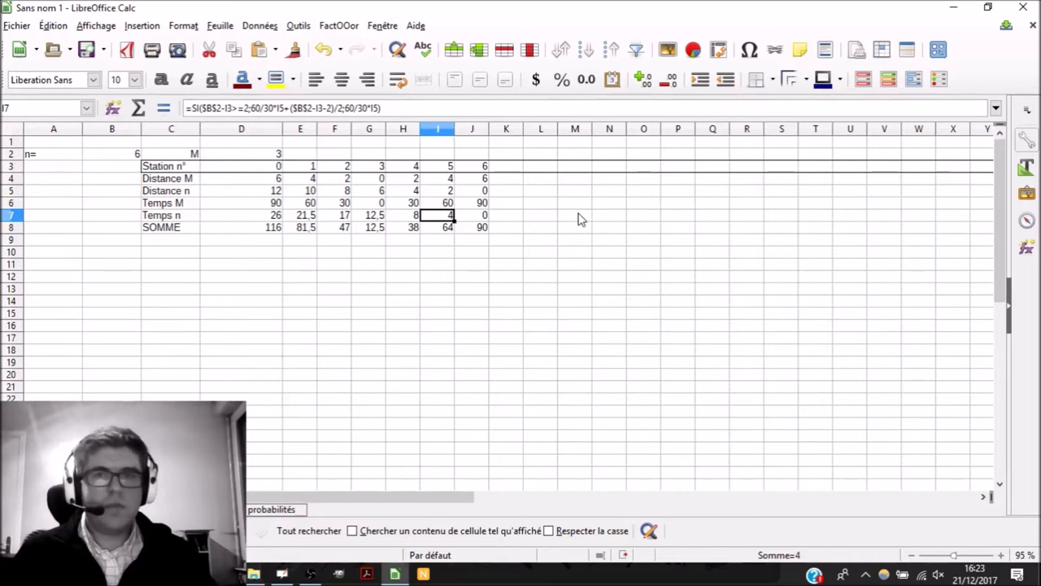
key(Left)
key(Right)
key(Left)
key(Right)
key(Left)
key(Right)
key(Left)
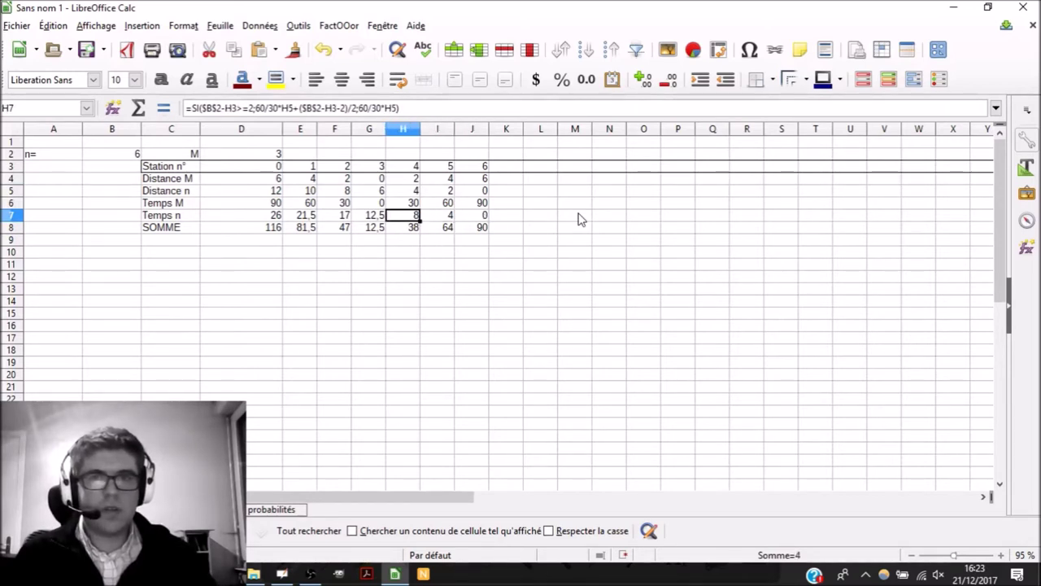
Step: Replace the two 2s being compared and subtracted with 1 in station 4's Temps n formula, and compare it with neighbouring cells
click(340, 109)
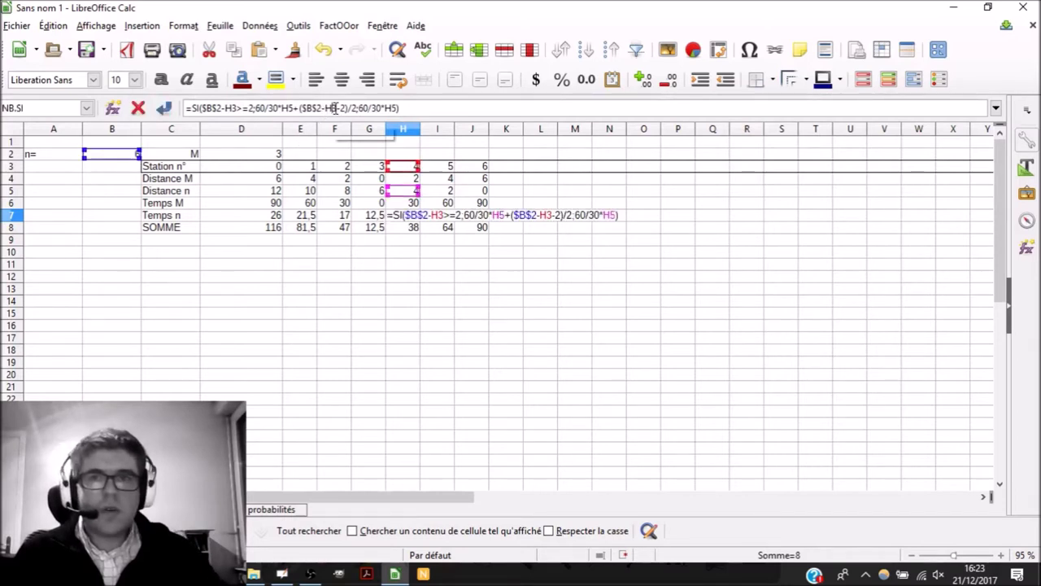
key(Delete)
text(1)
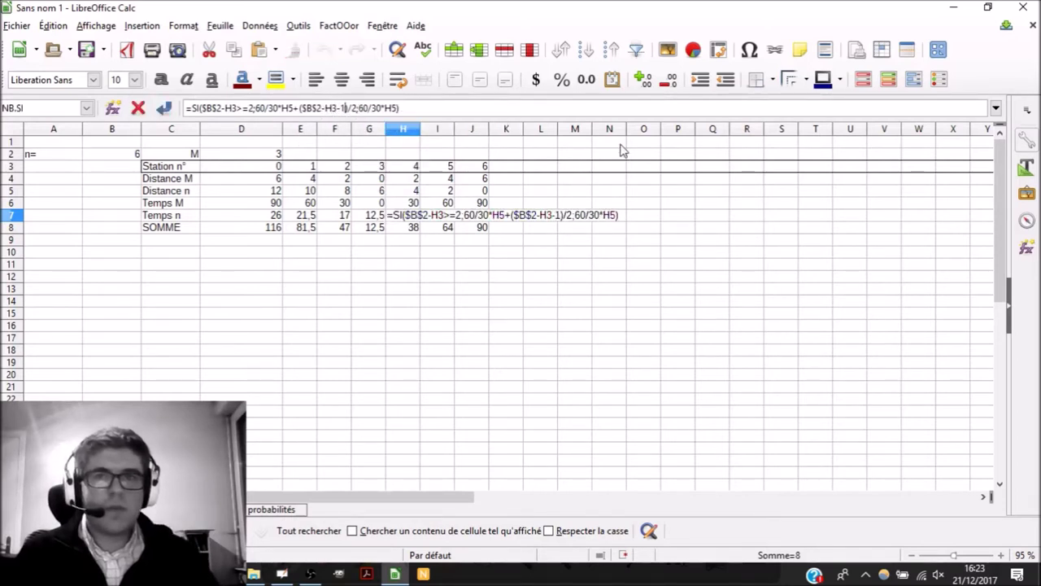
key(Left)
key(Left)
key(Left)
key(Left)
key(Left)
key(Left)
key(Left)
key(Left)
key(Left)
key(Left)
key(Left)
key(Left)
key(Left)
key(Left)
key(Left)
key(Left)
key(Left)
key(Left)
key(Left)
key(Left)
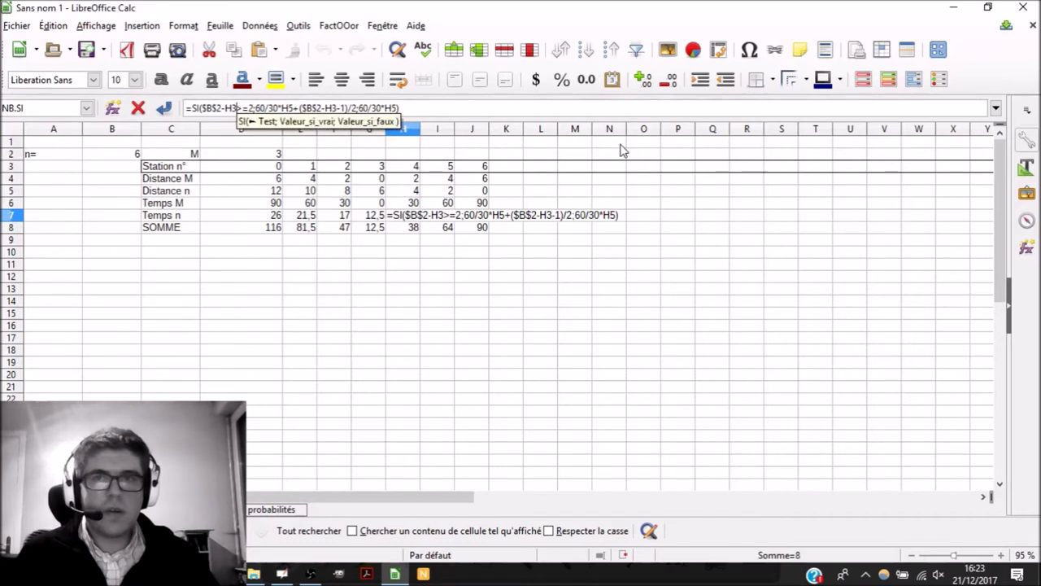
key(Return)
key(Up)
key(Right)
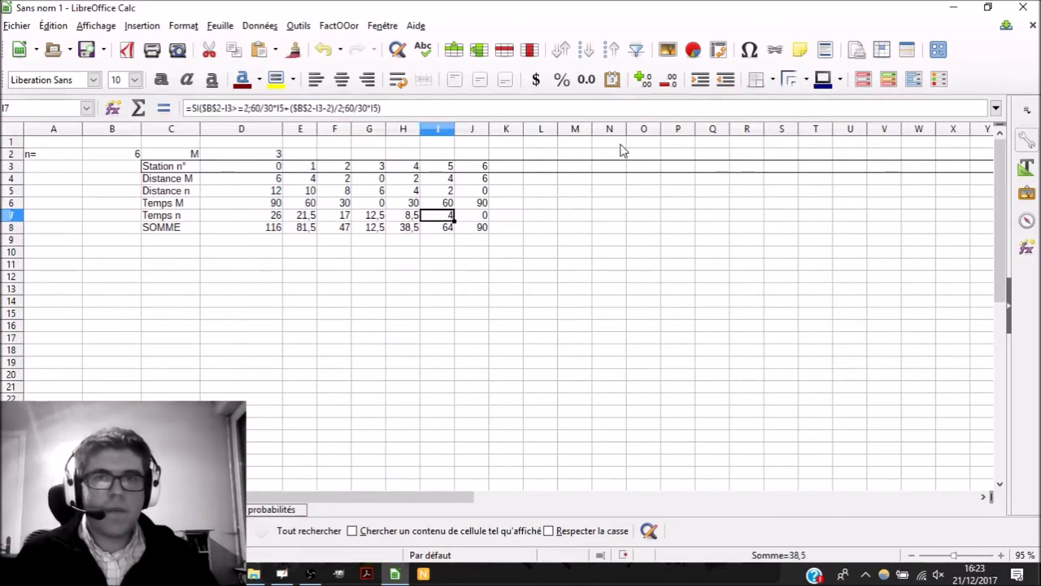
key(Left)
key(Left)
key(Right)
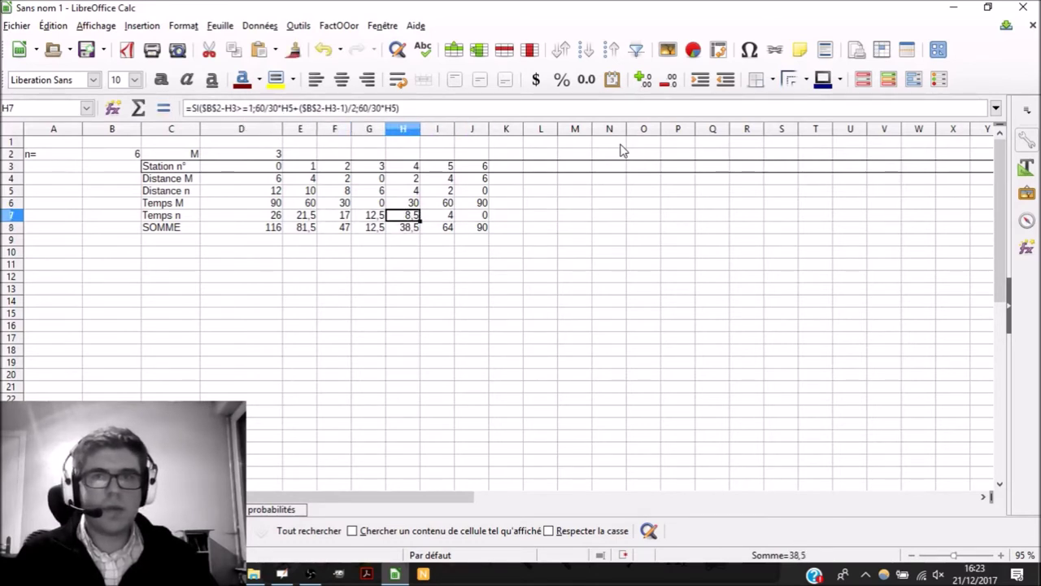
Step: Change station 0's Temps n formula to =SI($B$2-D3>=1;60/30*D5+($B$2-D3-1)/2;60/30*D5) and fill it across to station 6
click(275, 217)
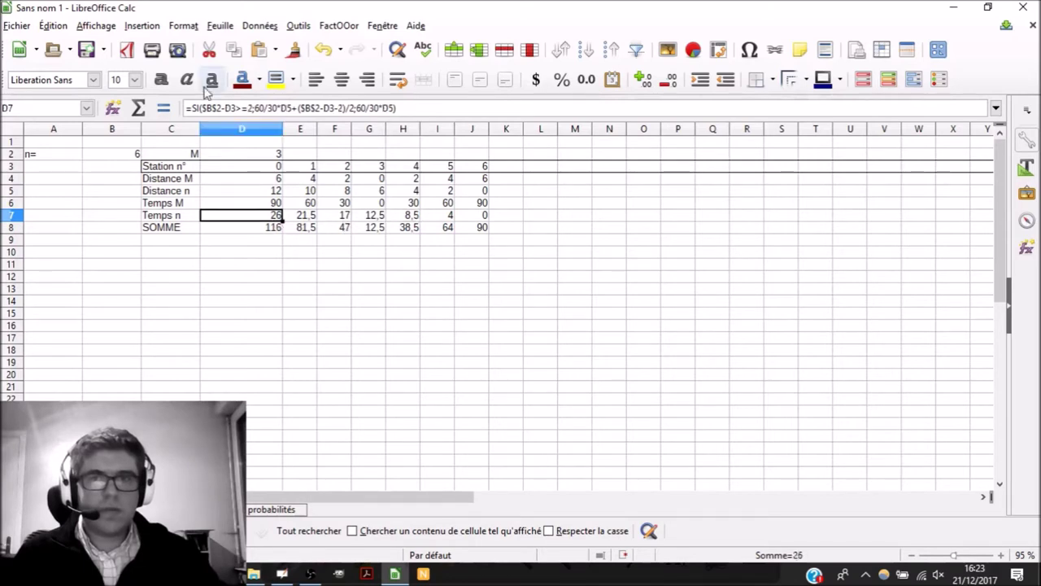
click(248, 108)
key(Delete)
text(1)
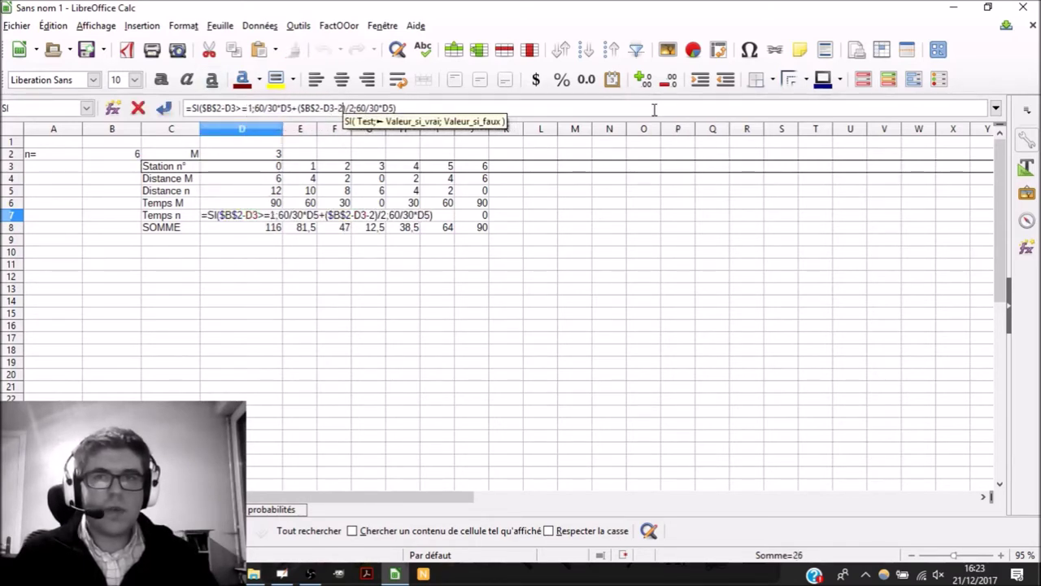
key(Return)
key(Up)
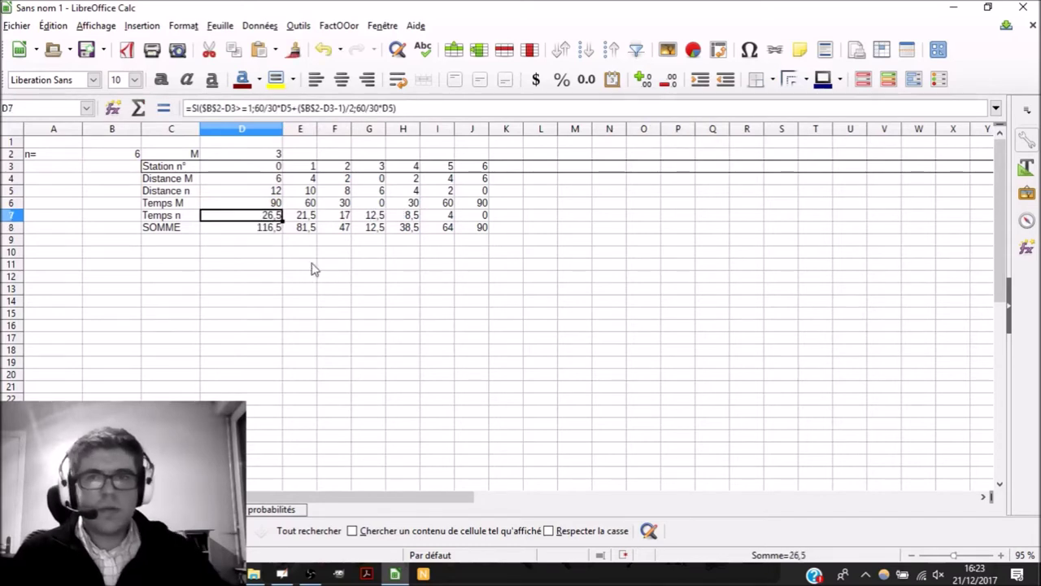
drag(281, 218, 484, 218)
click(483, 231)
click(437, 264)
Step: Compare the SOMME values of the stations around station 3 to identify the minimum
click(316, 230)
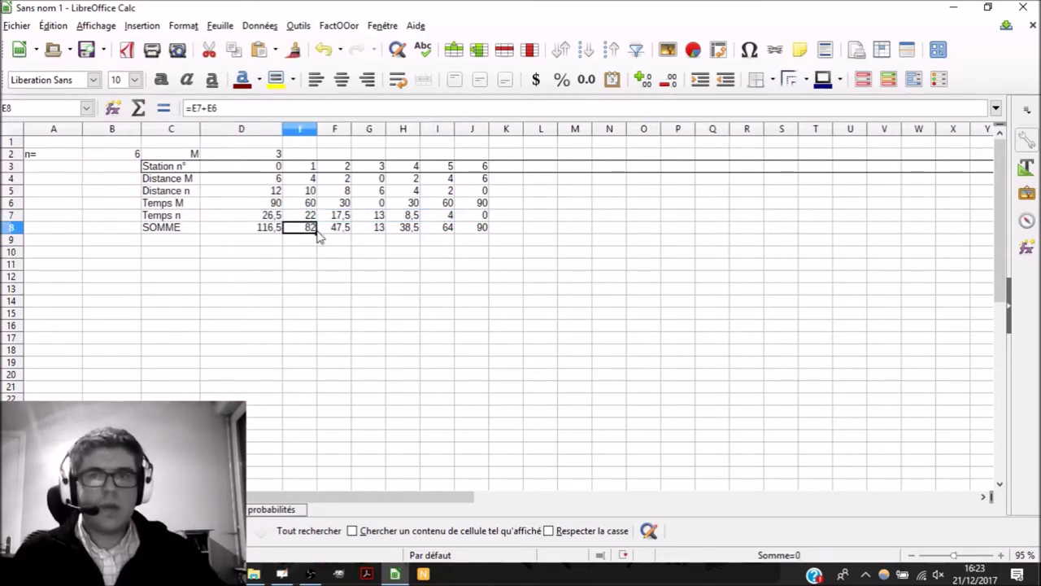
click(400, 231)
click(382, 242)
key(Up)
key(Left)
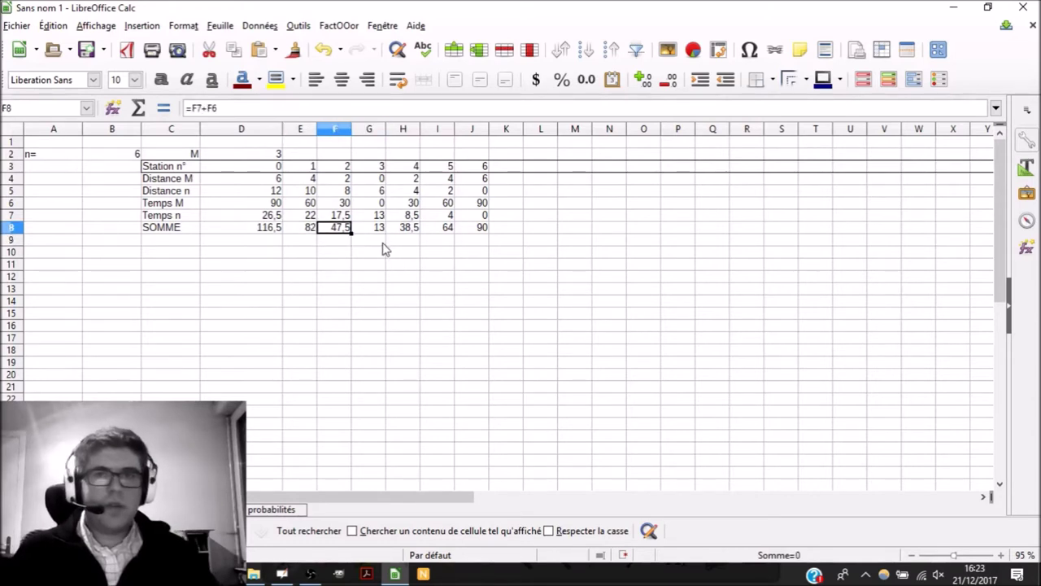
key(Right)
key(Right)
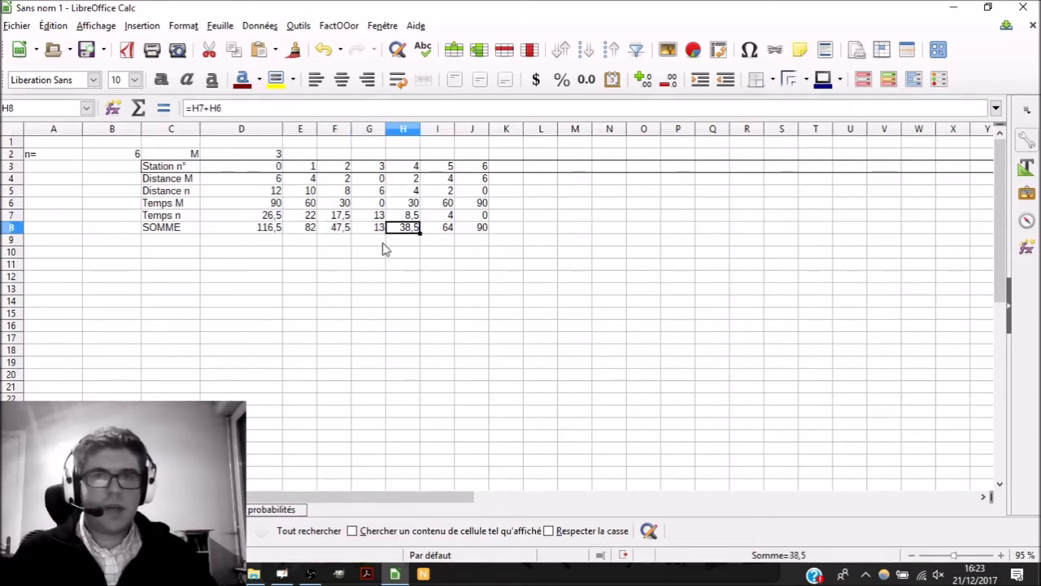
key(Right)
key(Right)
key(Left)
key(Left)
key(Left)
key(Left)
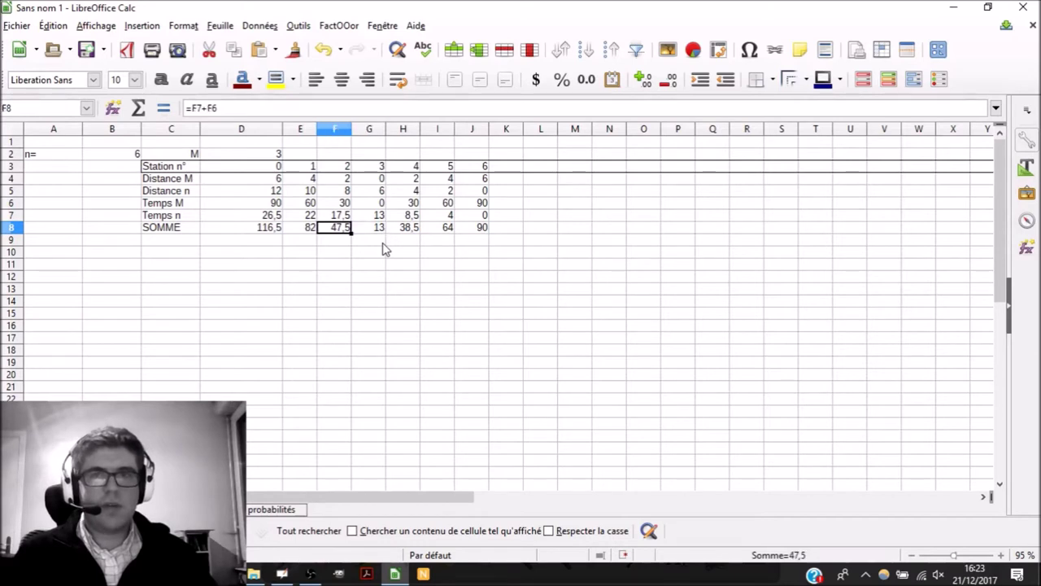
key(Right)
key(Right)
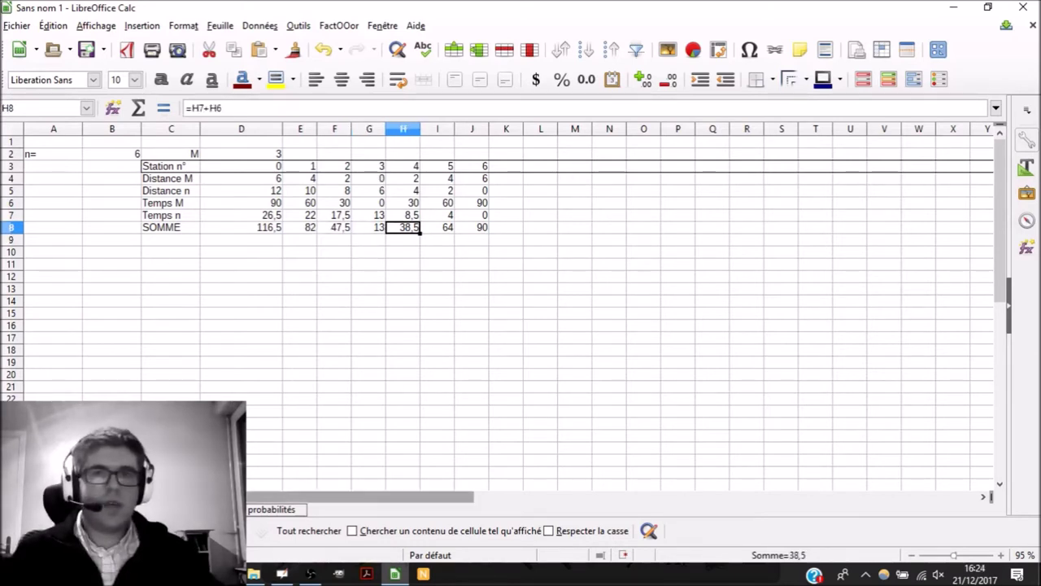
click(362, 244)
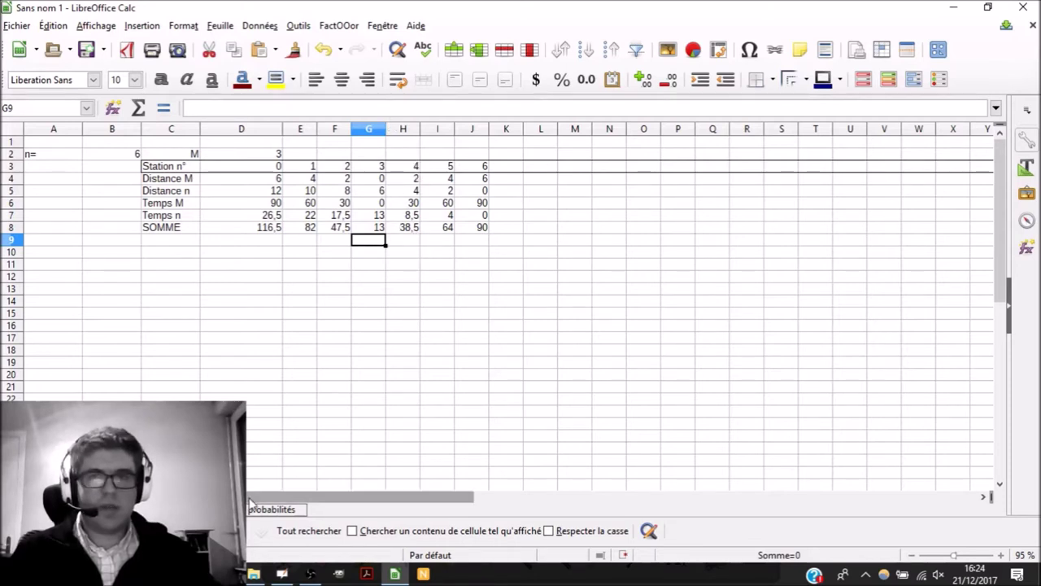
Step: On the probabilités sheet, add column headings 2 and 3 to the addition table
click(273, 510)
click(314, 228)
click(399, 205)
click(577, 192)
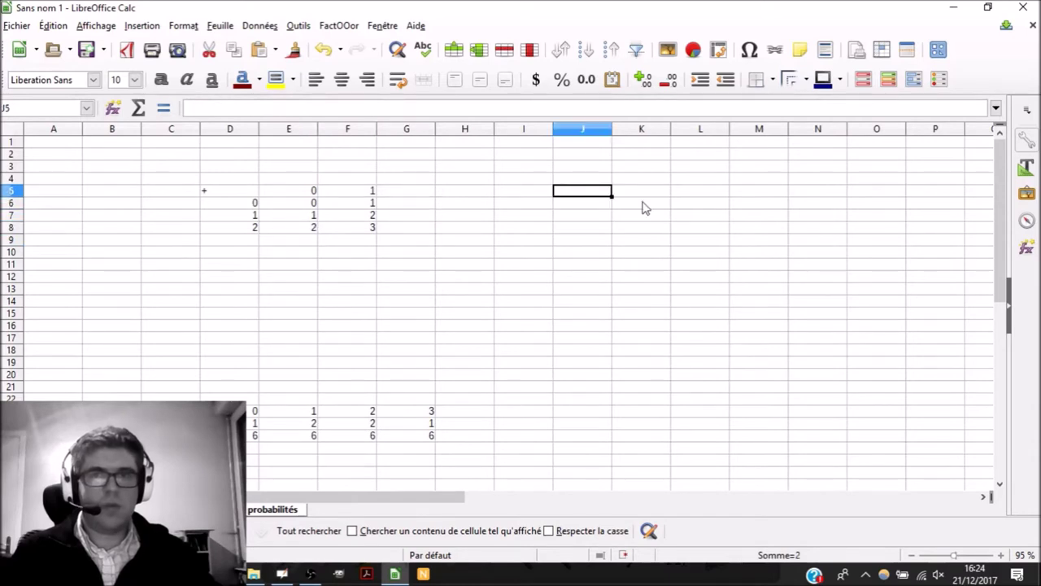
key(Left)
key(Left)
key(Left)
text(2)
key(Tab)
text(3)
key(Return)
Step: Add the row heading 3 below the existing row headings of the addition table
key(Left)
key(Left)
key(Left)
key(Down)
key(Down)
key(Down)
text(3)
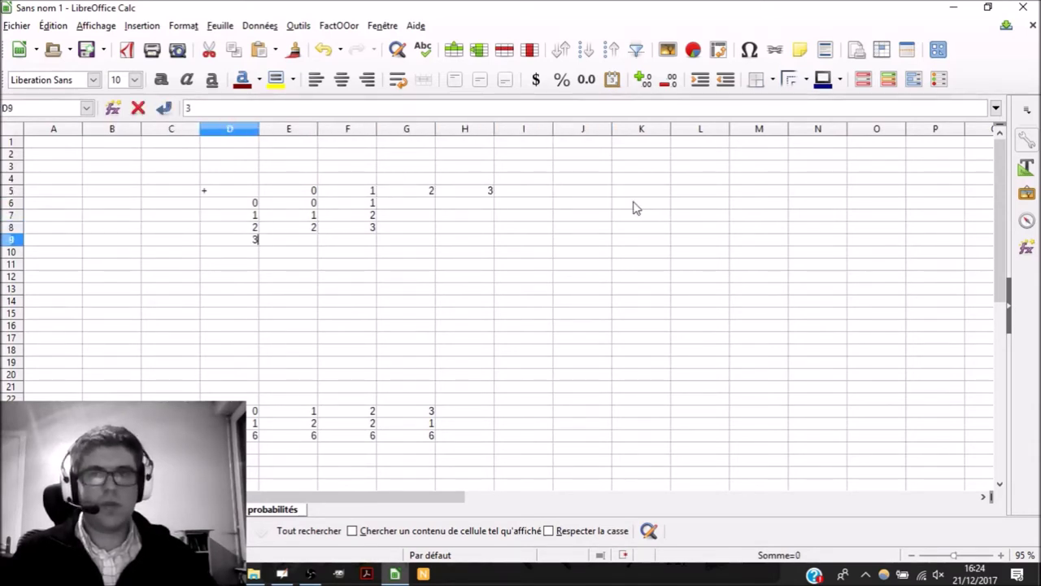
drag(583, 203, 582, 215)
Step: Fill the sum formula from E6 across the whole enlarged addition table, E6:H9
click(274, 205)
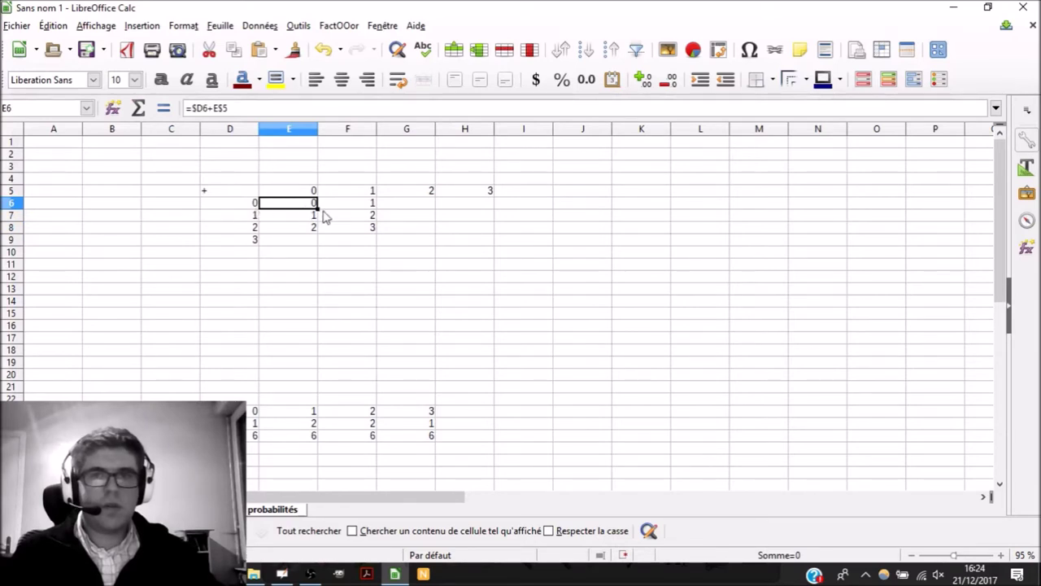
mouse_move(317, 209)
mouse_down()
mouse_move(493, 209)
mouse_move(428, 222)
mouse_move(307, 208)
mouse_up()
drag(493, 209, 488, 249)
click(434, 269)
Step: Extend the range of the counting formula in D24 to E6:H9
scroll(397, 372, down, 2)
click(269, 358)
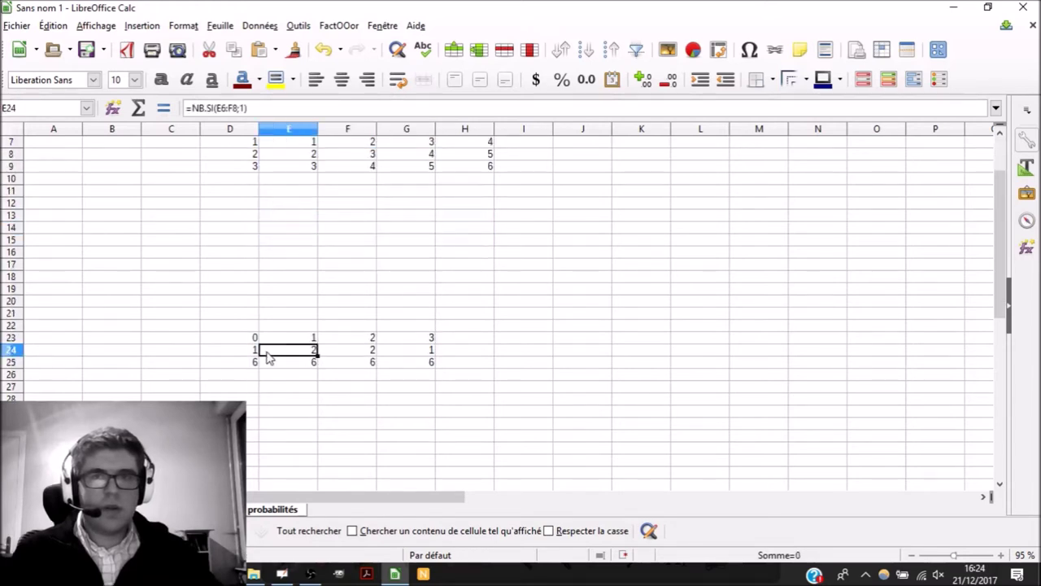
click(249, 341)
scroll(254, 352, up, 2)
mouse_move(251, 411)
mouse_down()
mouse_move(253, 425)
mouse_move(243, 412)
mouse_up()
click(255, 424)
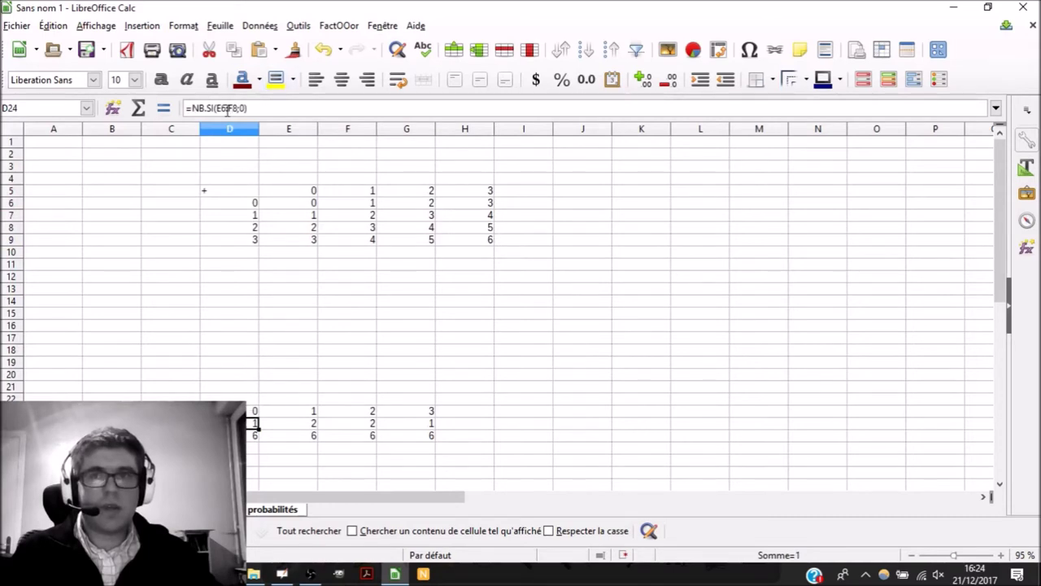
click(227, 111)
drag(374, 229, 489, 242)
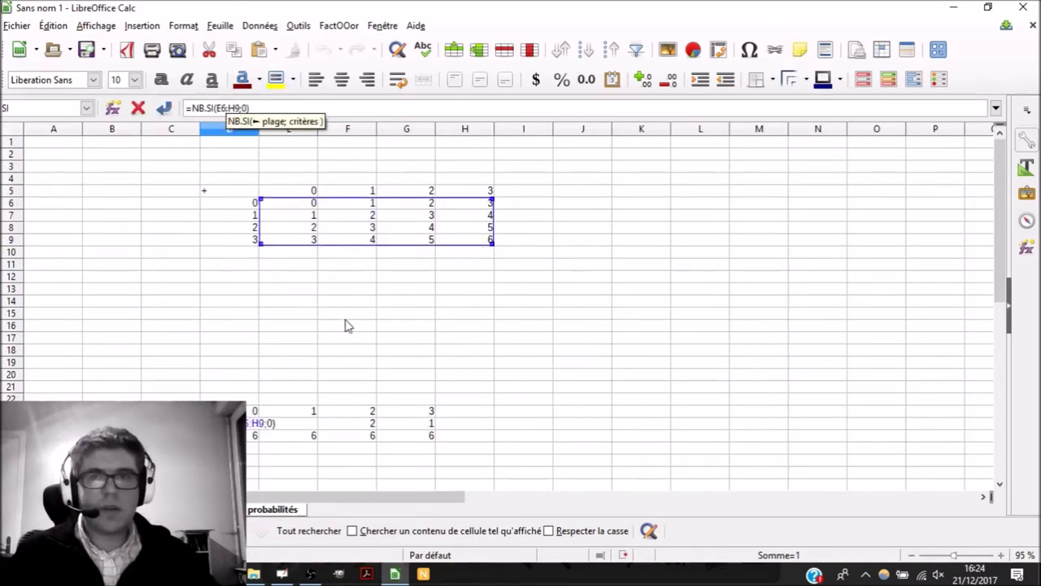
key(Return)
Step: Add the value headings 4, 5 and 6 to row 23 and fill D24's counting formula across to J24
click(256, 423)
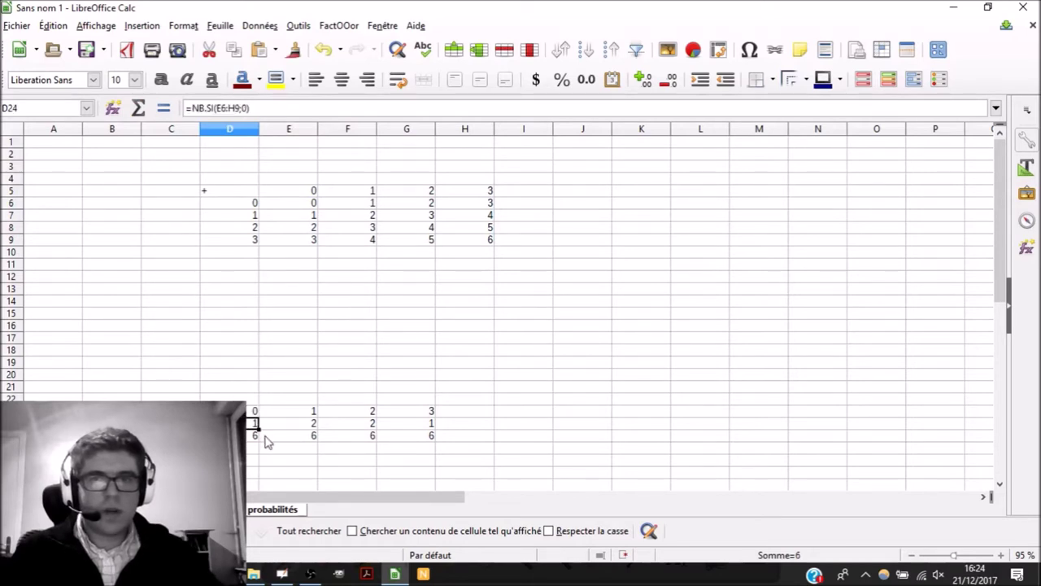
text(5)
key(Right)
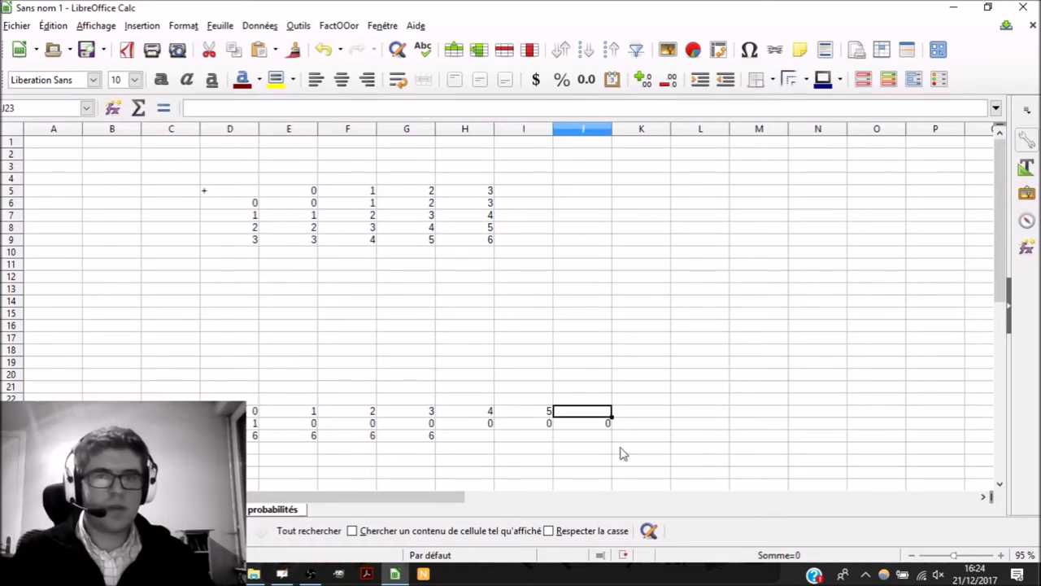
text(6)
key(Down)
key(Left)
key(Left)
key(Left)
key(Right)
key(Left)
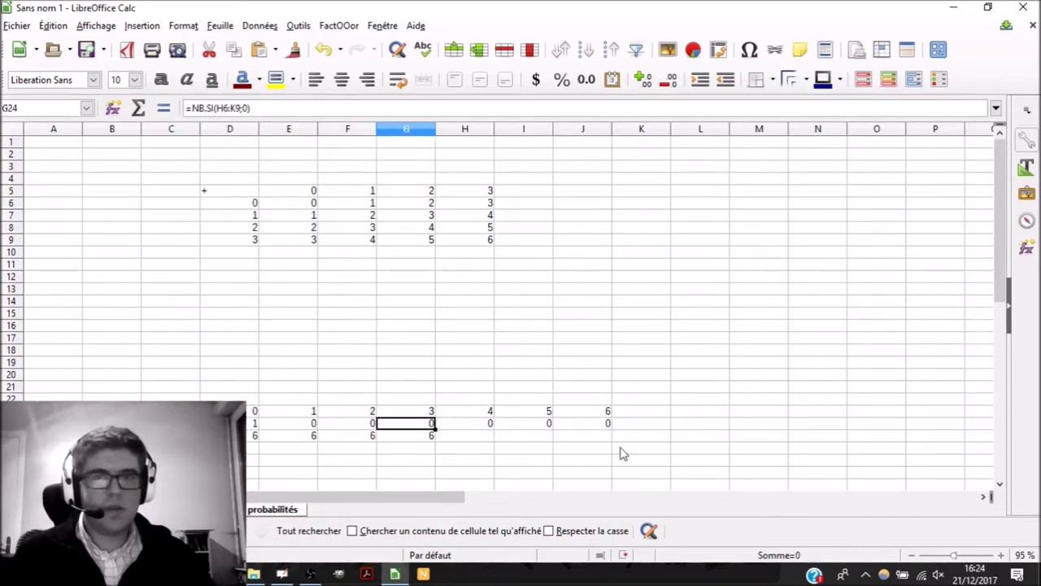
Step: Copy the formula text =NB.SI(E6:H9;0) from D24 into E24
key(Right)
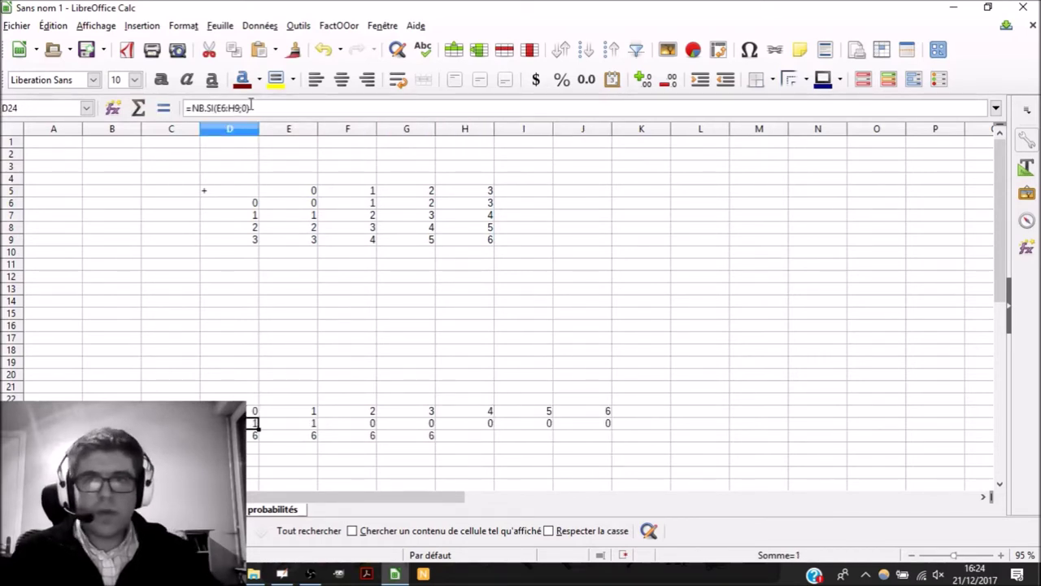
triple_click(227, 108)
key(ctrl+c)
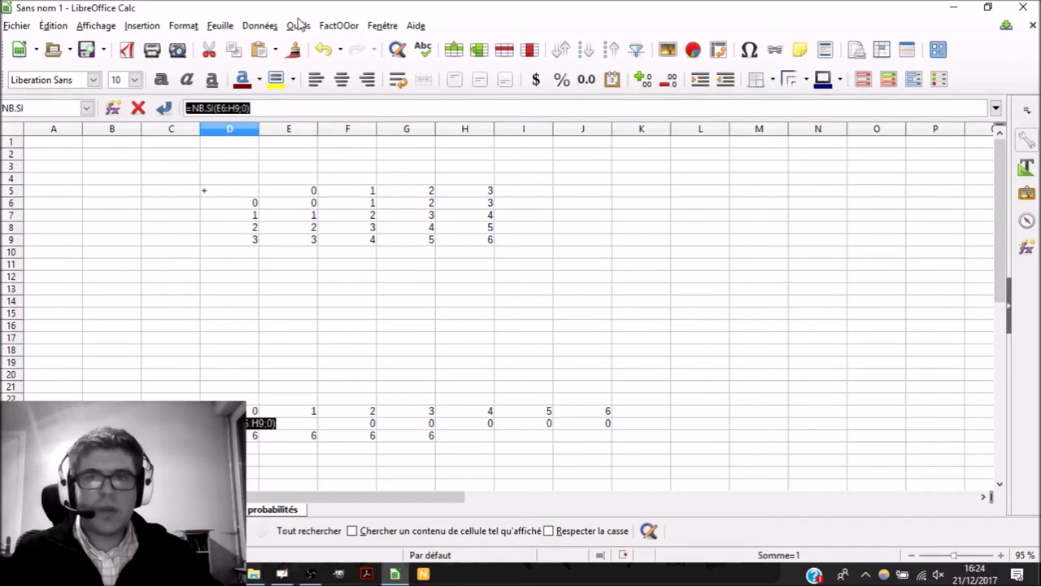
key(Return)
key(Right)
key(Up)
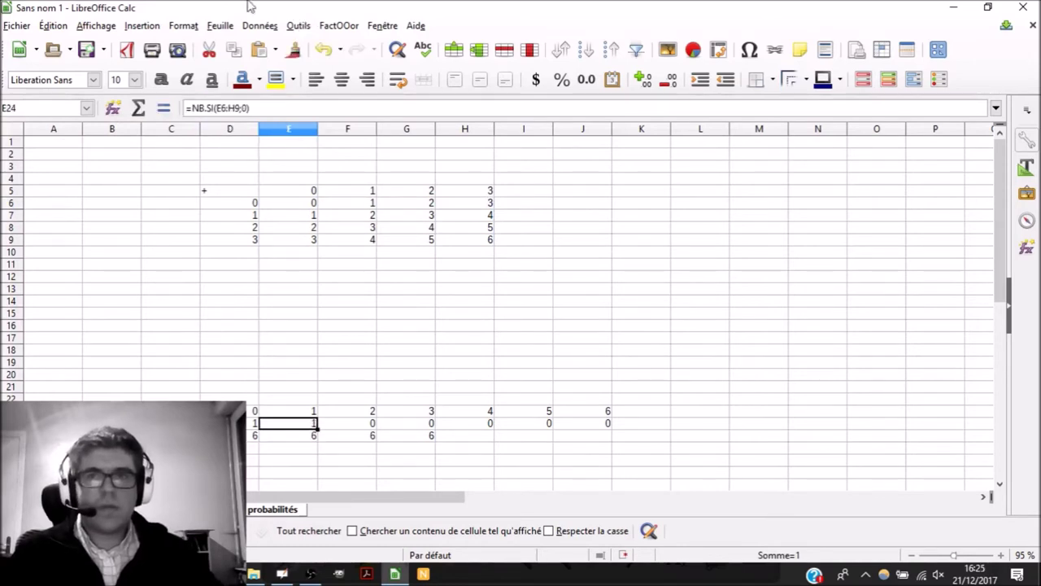
Step: Set the counting criterion in E24 to 1
click(269, 106)
key(Left)
key(BackSpace)
text(1)
key(Return)
Step: Replace the formula in F24 with the NB.SI count over E6:H9, counting the value 2
key(Right)
key(Up)
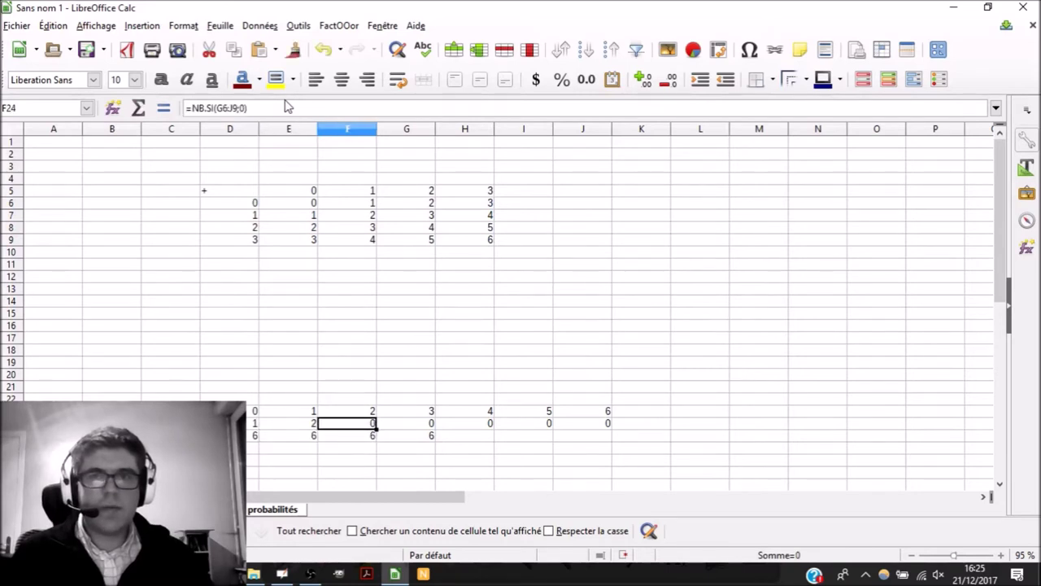
click(268, 107)
key(ctrl+a)
key(ctrl+v)
key(Left)
key(Return)
Step: Replace the formula in G24 with the NB.SI count over E6:H9, counting the value 3
key(Right)
key(Up)
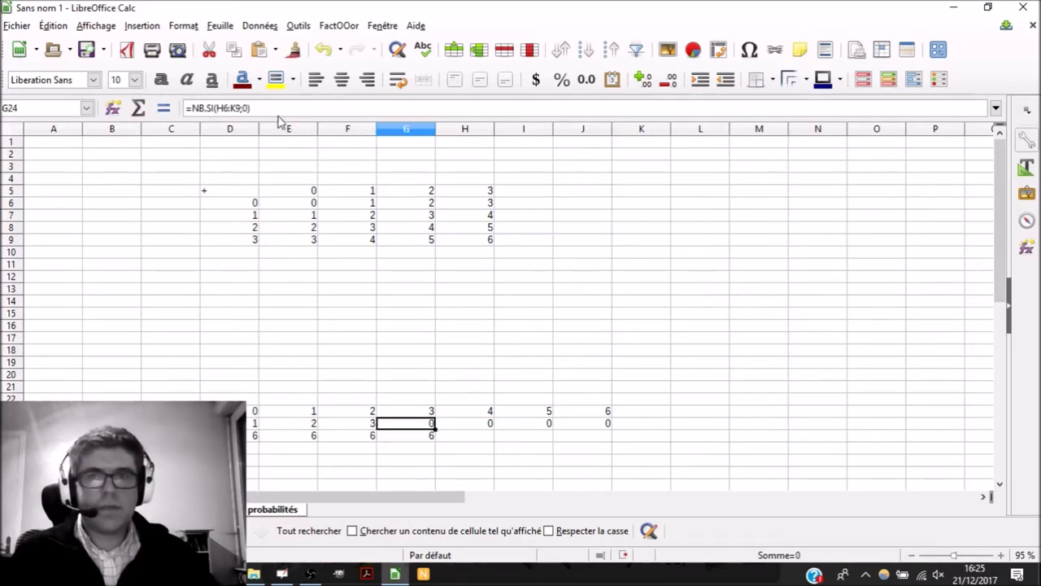
click(287, 105)
key(ctrl+a)
key(ctrl+v)
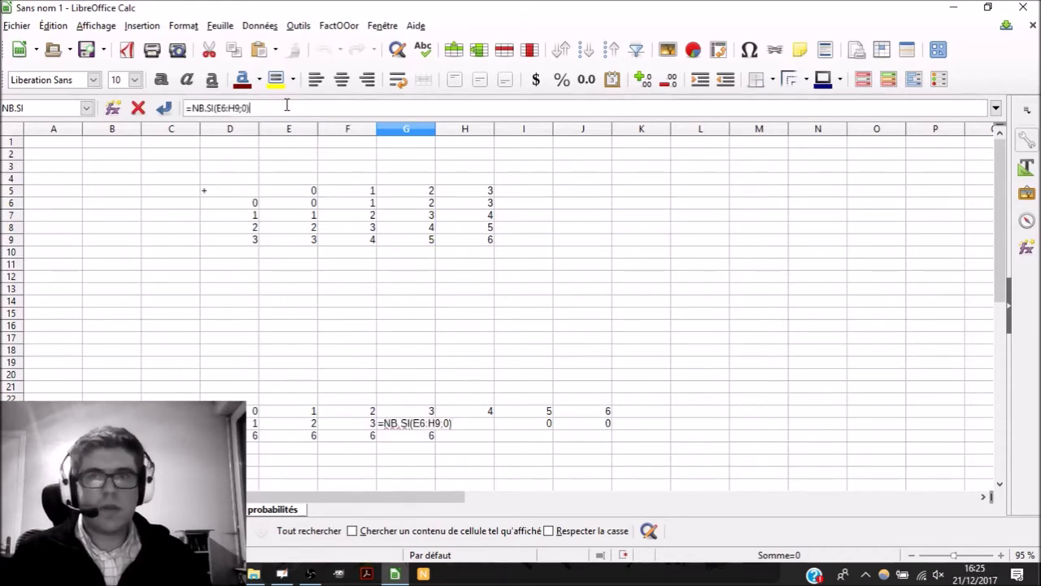
key(Return)
Step: Replace the formula in H24 with the NB.SI count over E6:H9, counting the value 4
key(Right)
key(Up)
key(ctrl+a)
key(ctrl+v)
key(Return)
Step: Replace the formula in I24 with the copied NB.SI count over E6:H9
key(Right)
key(Up)
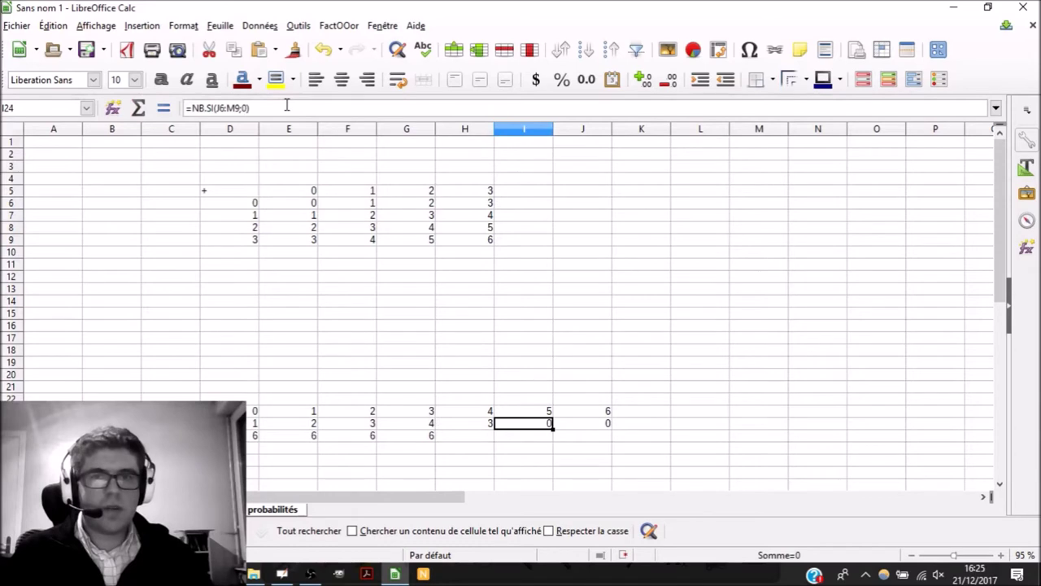
click(286, 106)
key(Return)
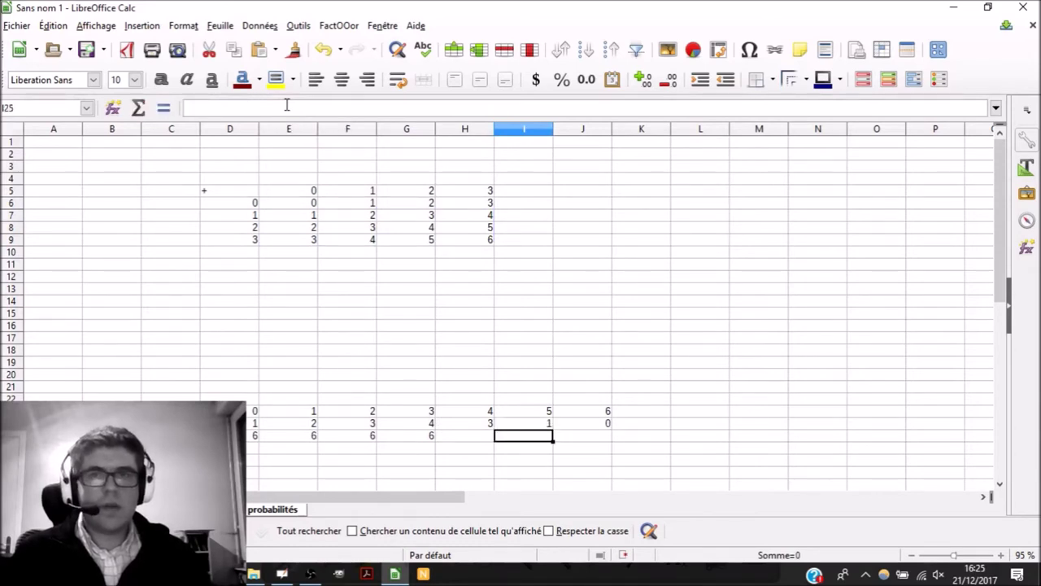
Step: Change the NB.SI formula in I24 to count the value 5 over E6:H9
key(Up)
click(285, 106)
key(BackSpace)
key(BackSpace)
text(5)
key(Return)
Step: Enter the NB.SI count over E6:H9 in J24 for the sum 6 and clear the old denominators in row 25
key(Right)
key(Up)
key(ctrl+v)
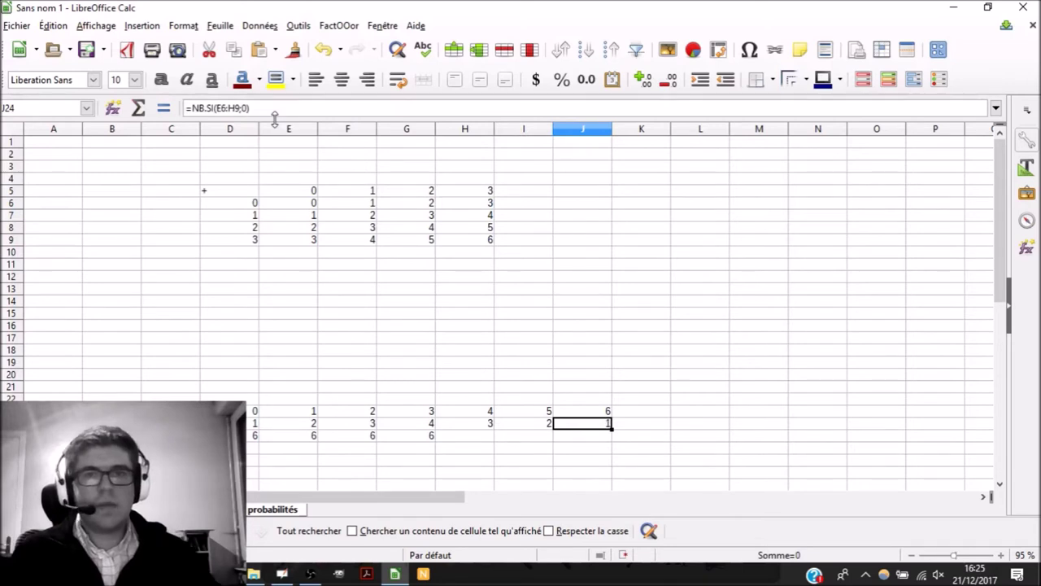
click(269, 107)
key(Left)
key(Delete)
key(Left)
key(Delete)
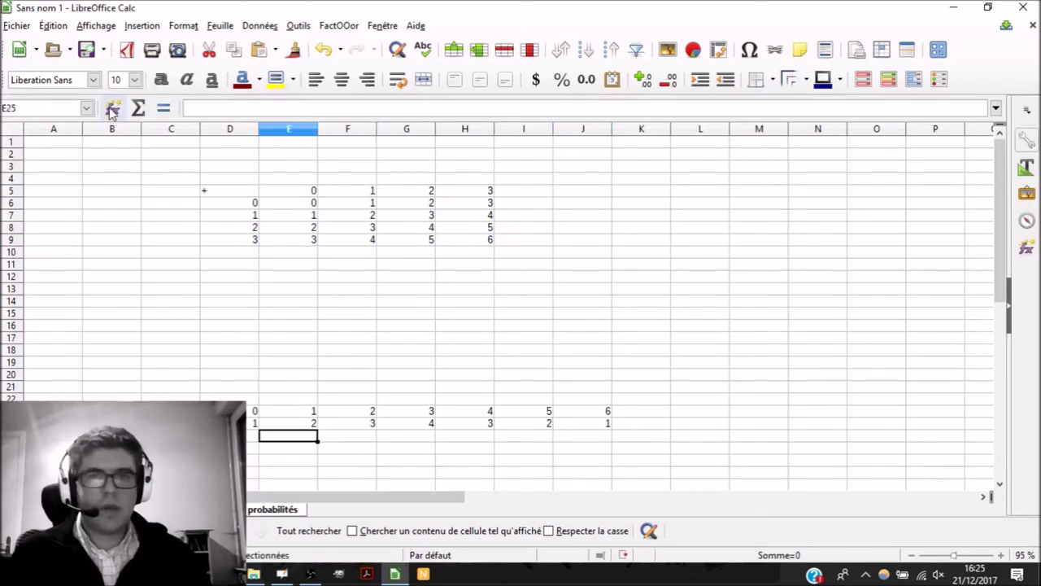
key(Left)
key(Delete)
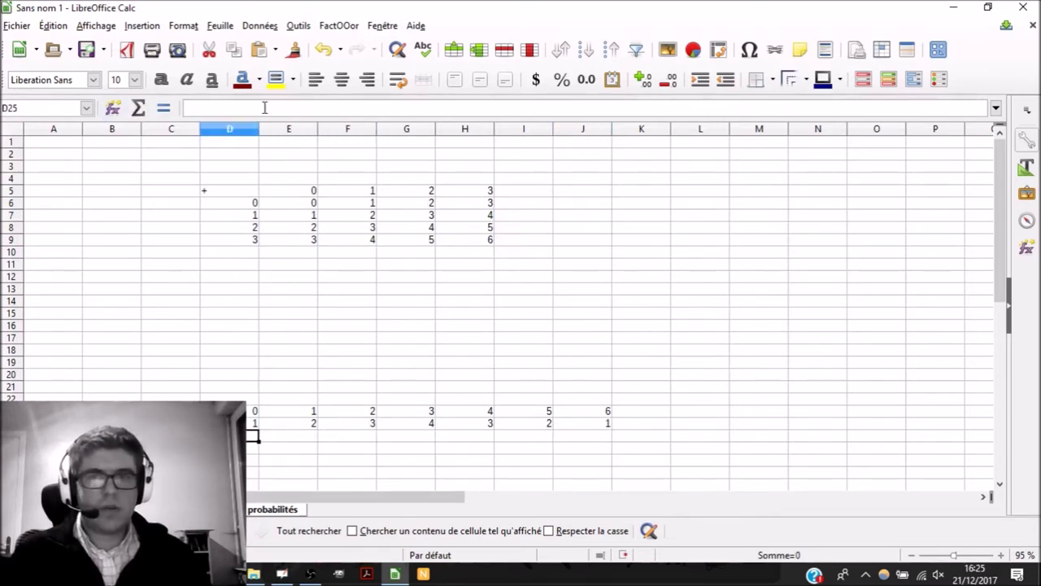
Step: Enter 16 as the denominator in every cell from D25 to J25, under the counts for sums 0 to 6
drag(272, 208, 484, 246)
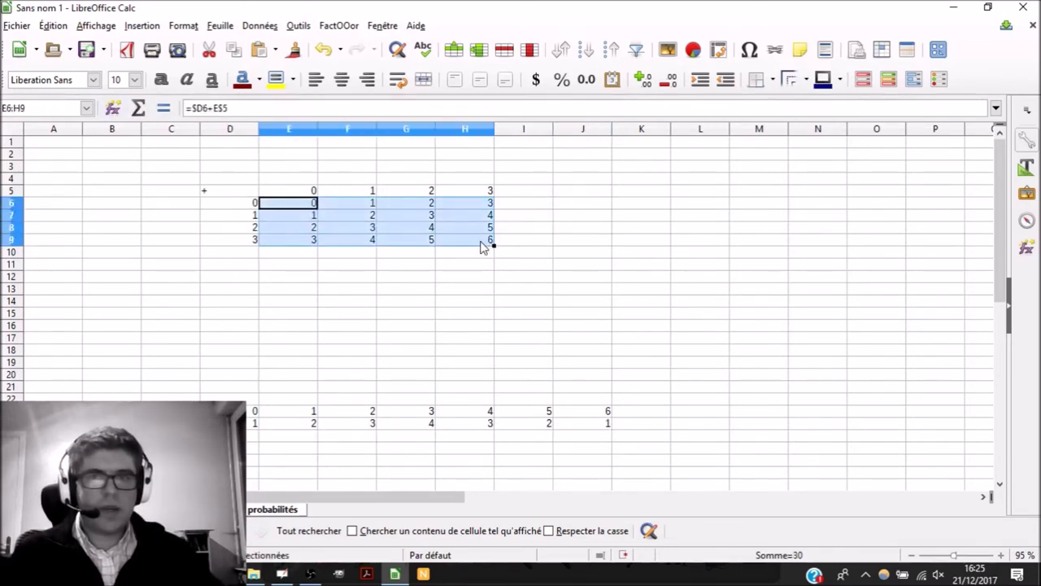
click(265, 439)
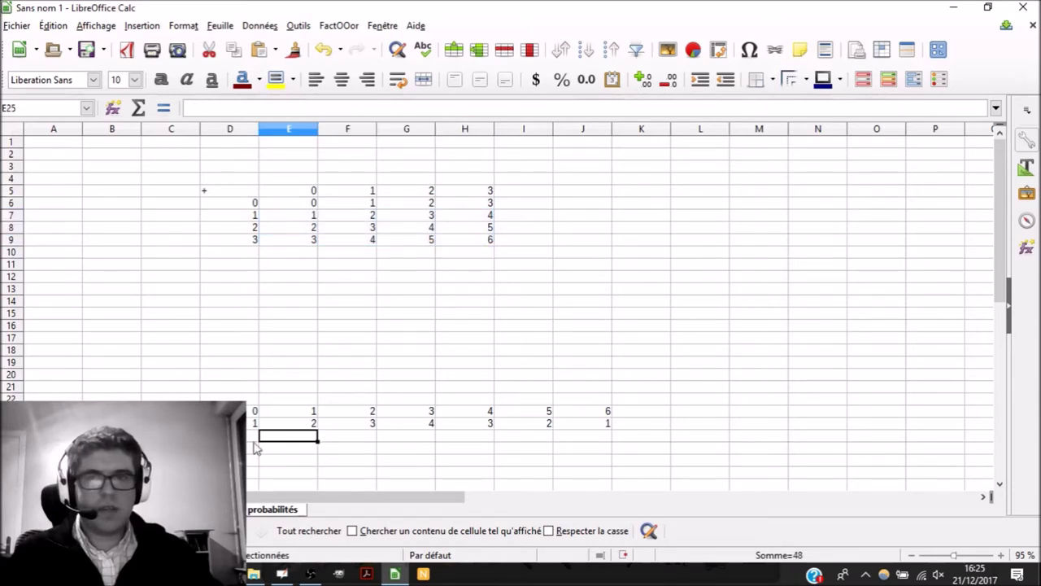
click(253, 446)
key(Up)
text(165)
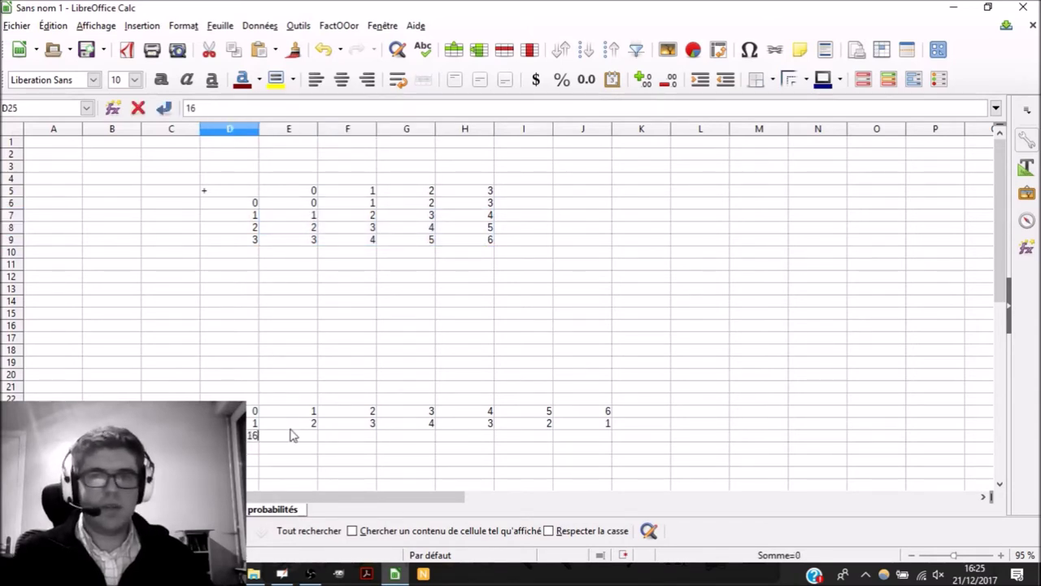
key(Tab)
text(16)
key(Tab)
text(16)
key(Tab)
text(16)
key(Tab)
text(16)
key(Tab)
text(16)
key(Tab)
text(16)
key(Return)
Step: Compare the SOMME row of the n = 6 station table with the counts on the probabilités sheet
key(Left)
key(Left)
key(Up)
key(Up)
key(Left)
key(Left)
key(alt)
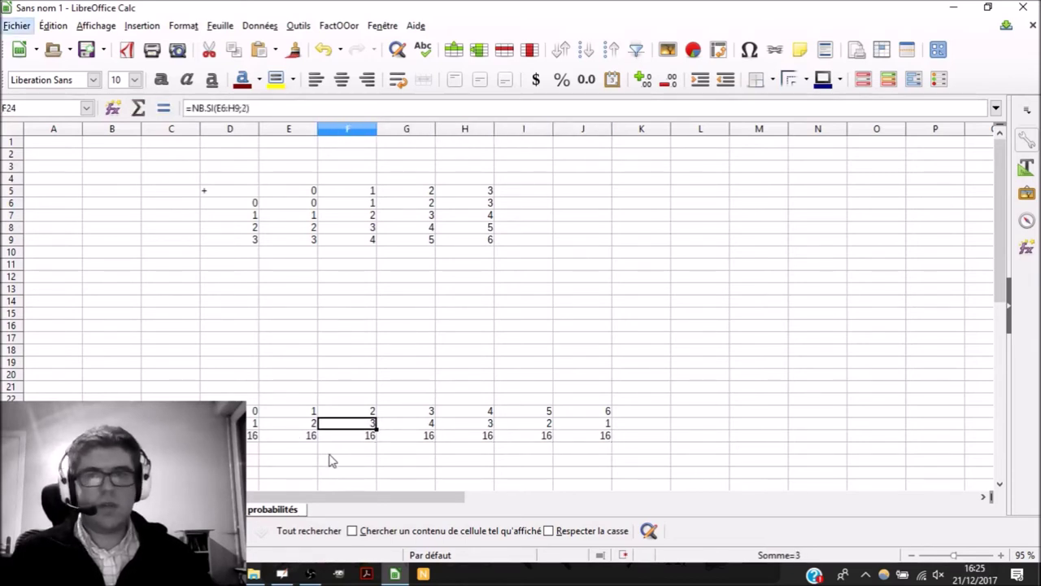
click(210, 509)
click(346, 219)
click(360, 227)
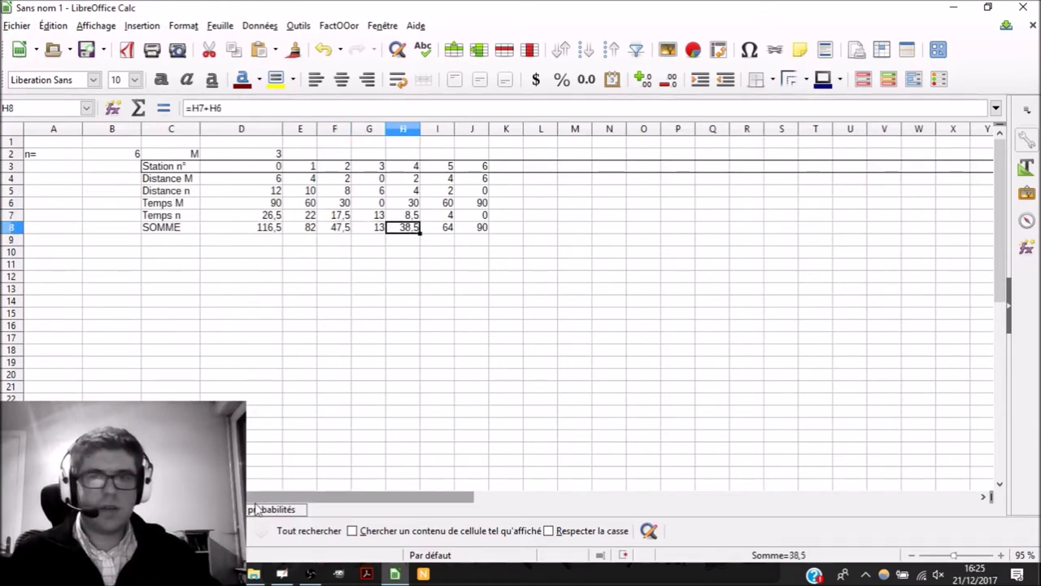
key(ctrl+Page_Down)
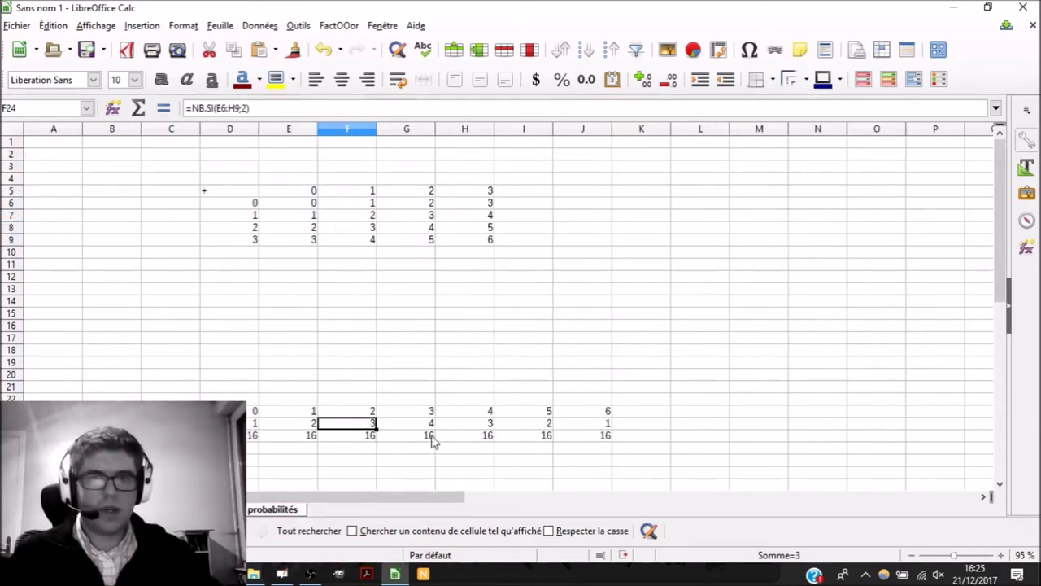
click(371, 438)
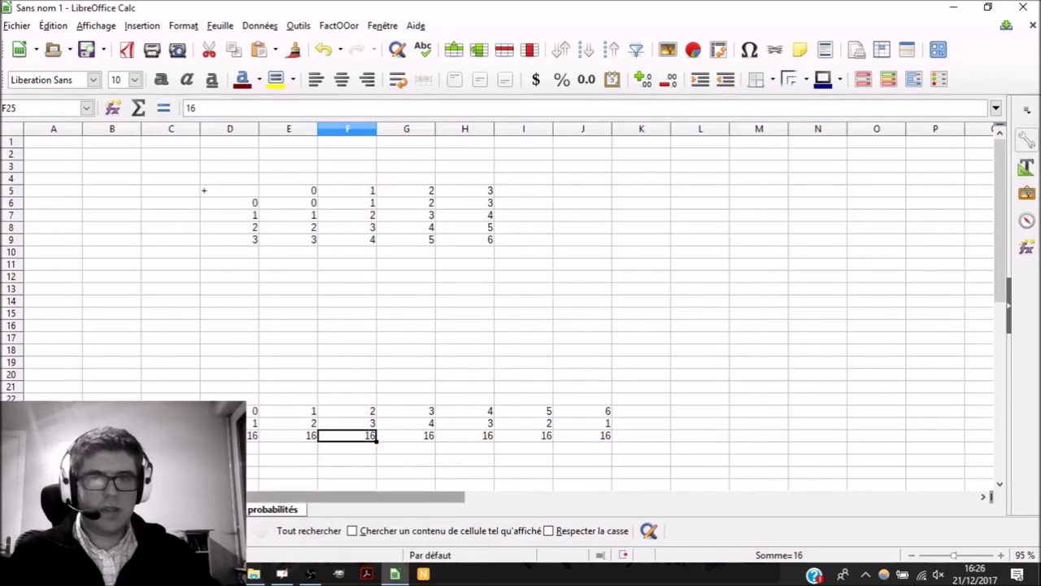
Step: Switch to OpenBoard and handwrite "P(A6) =" with the pen below the n = 6 table
click(282, 575)
click(290, 558)
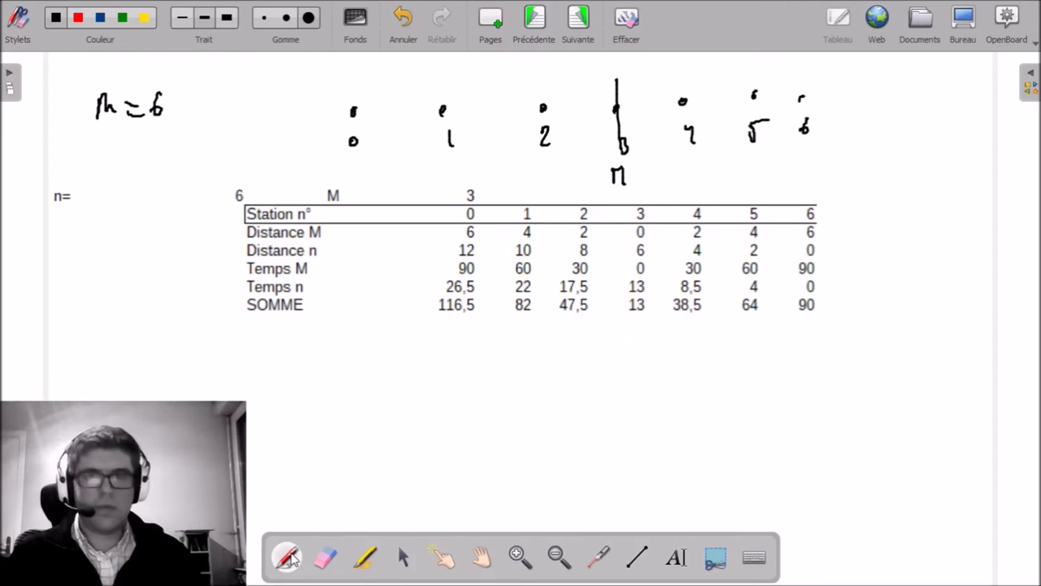
drag(338, 392, 340, 417)
drag(349, 415, 374, 413)
drag(390, 387, 393, 420)
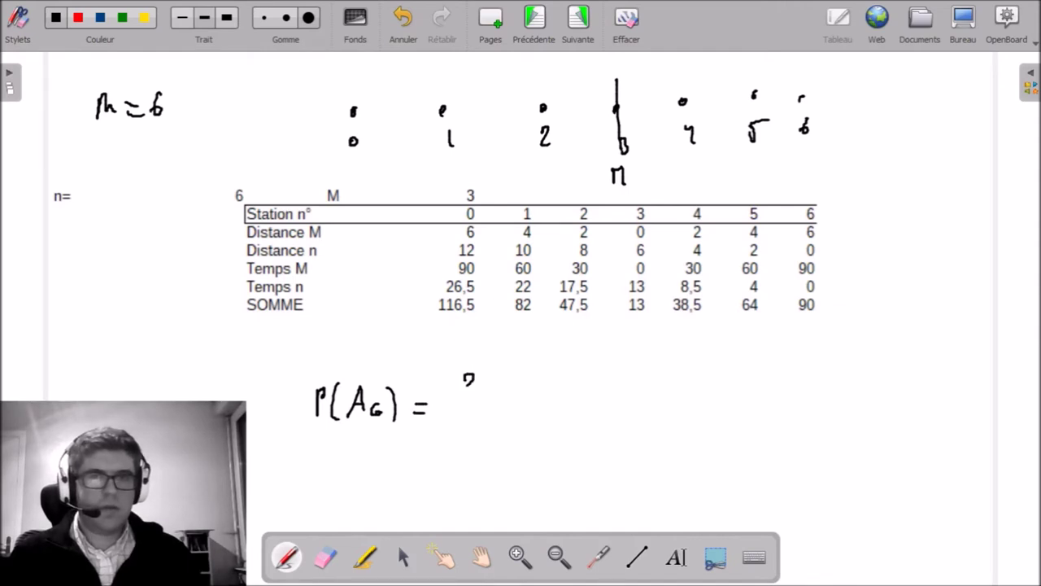
Step: Handwrite the sum 3/16 + 4/16 + 3/16 = after P(A6)
drag(474, 421, 465, 433)
mouse_move(500, 412)
mouse_down()
mouse_move(521, 408)
mouse_move(507, 420)
mouse_up()
mouse_move(543, 371)
mouse_down()
mouse_move(537, 383)
mouse_move(601, 397)
mouse_up()
mouse_move(594, 391)
mouse_down()
mouse_move(593, 404)
mouse_move(644, 397)
mouse_up()
mouse_move(622, 405)
mouse_down()
mouse_move(620, 431)
mouse_move(630, 432)
mouse_up()
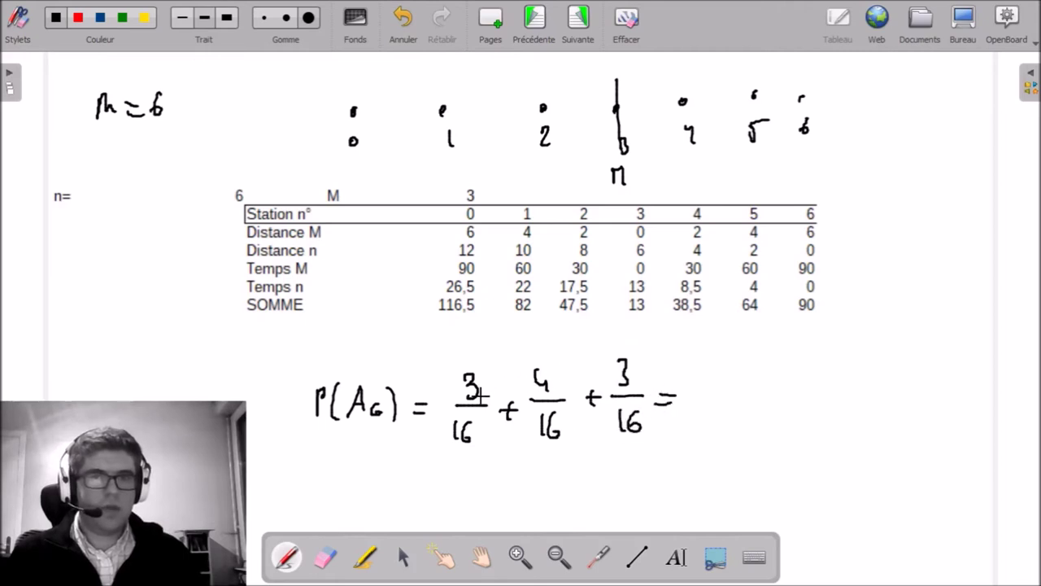
drag(621, 360, 621, 381)
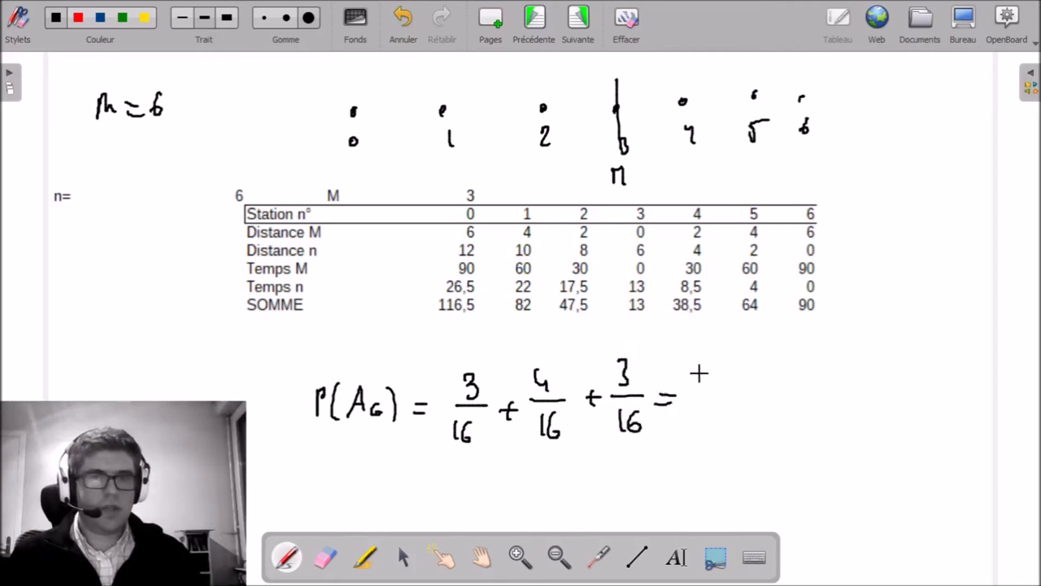
Step: Complete the probability by handwriting 10/16 = 5/8 ≈ 0,625
drag(704, 364, 706, 392)
drag(719, 371, 730, 398)
mouse_move(705, 406)
mouse_down()
mouse_move(705, 433)
mouse_move(715, 429)
mouse_up()
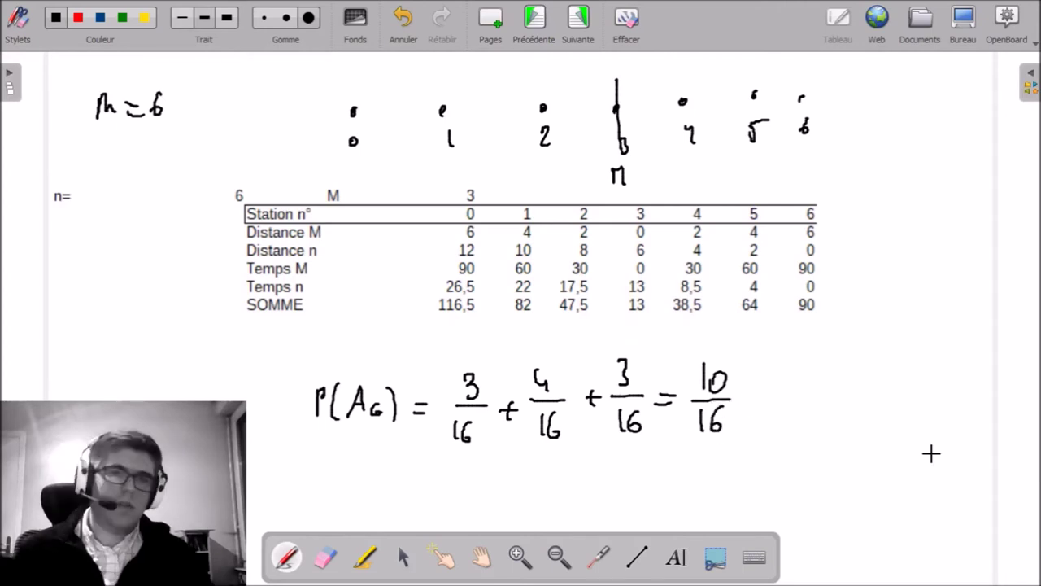
mouse_move(738, 396)
mouse_down()
mouse_move(787, 374)
mouse_move(804, 383)
mouse_up()
drag(795, 397, 840, 377)
drag(824, 389, 889, 389)
click(850, 384)
drag(899, 376, 906, 392)
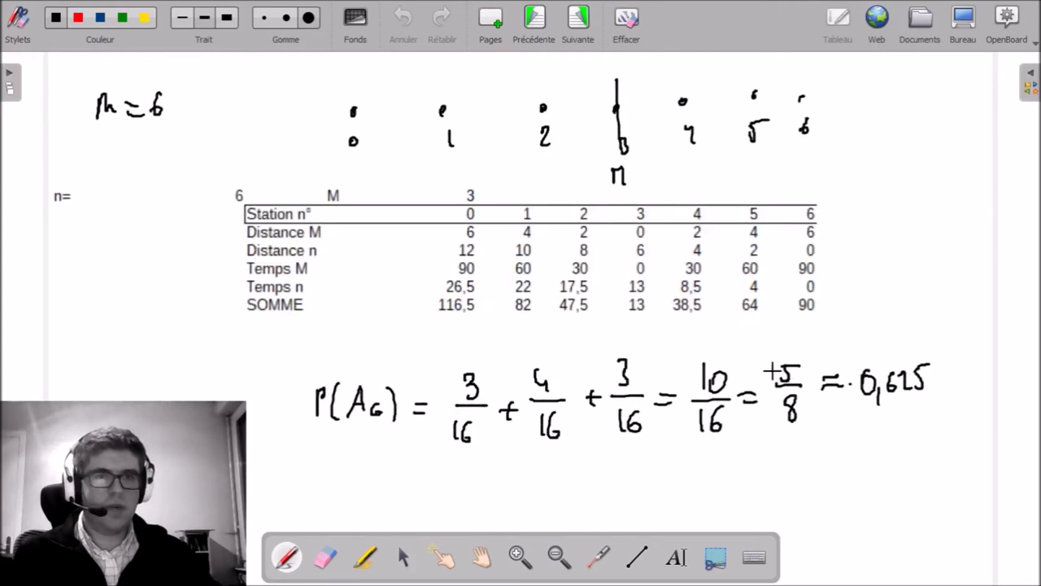
Step: Add a new blank page and handwrite "n = 15" as its heading
click(491, 22)
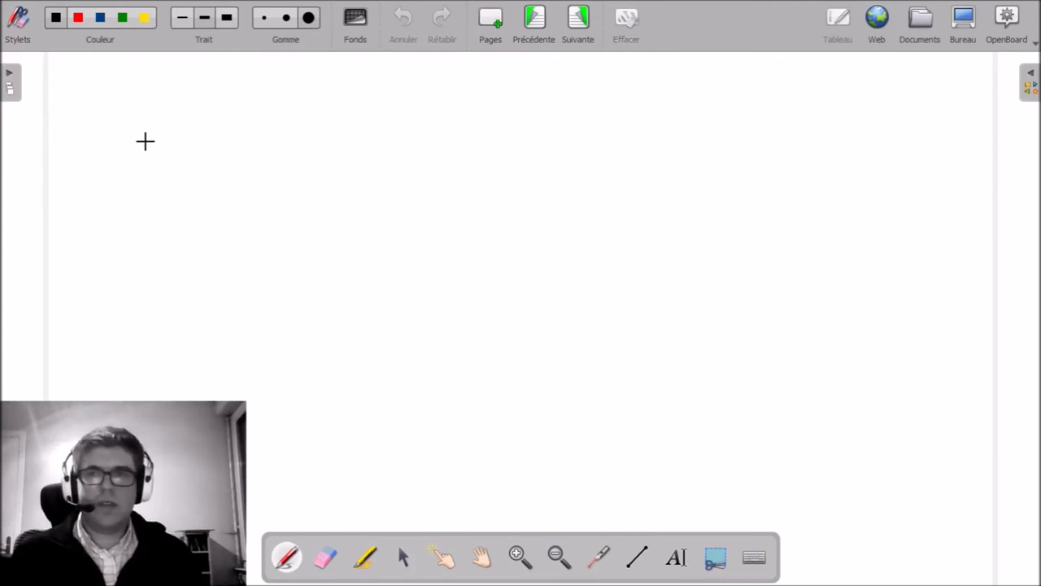
mouse_move(71, 104)
mouse_down()
mouse_move(96, 120)
mouse_move(120, 107)
mouse_up()
drag(102, 115, 136, 117)
drag(142, 98, 148, 115)
drag(143, 96, 159, 95)
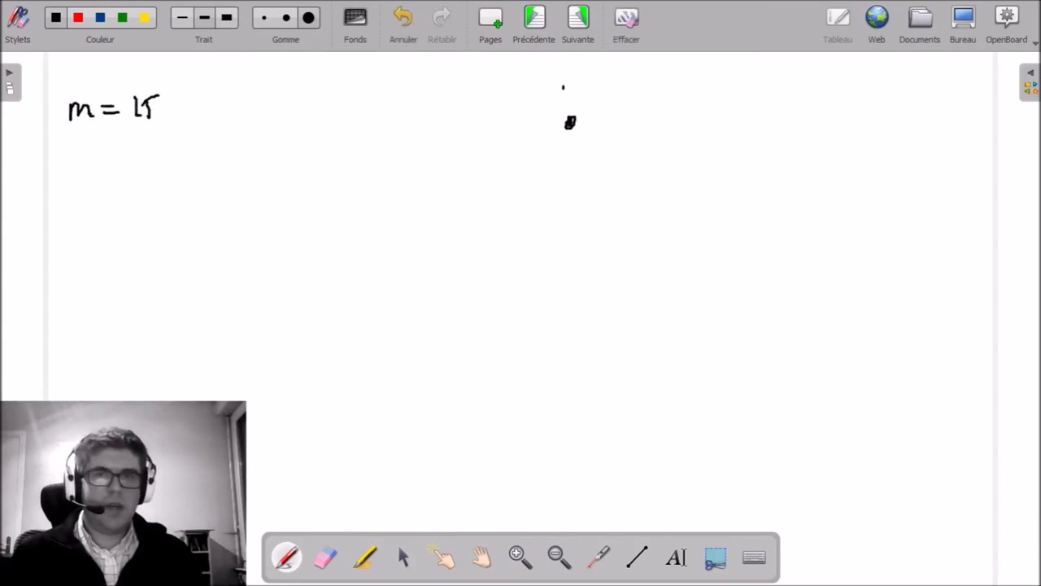
Step: Sketch the midpoint M between stations 7 and 8, with arrows marking the gap on each side labelled 6/15
drag(528, 160, 534, 174)
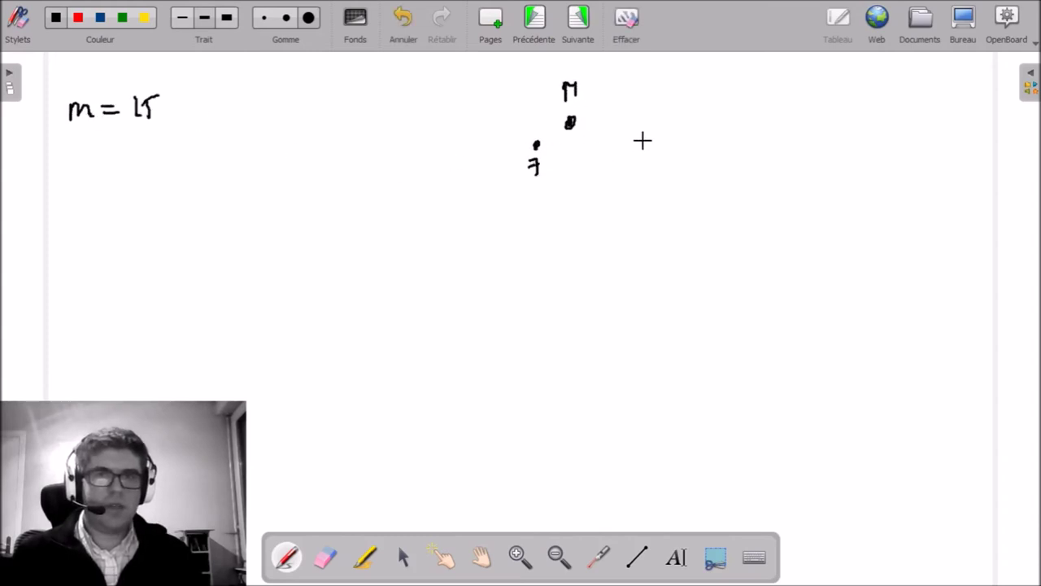
drag(622, 153, 620, 155)
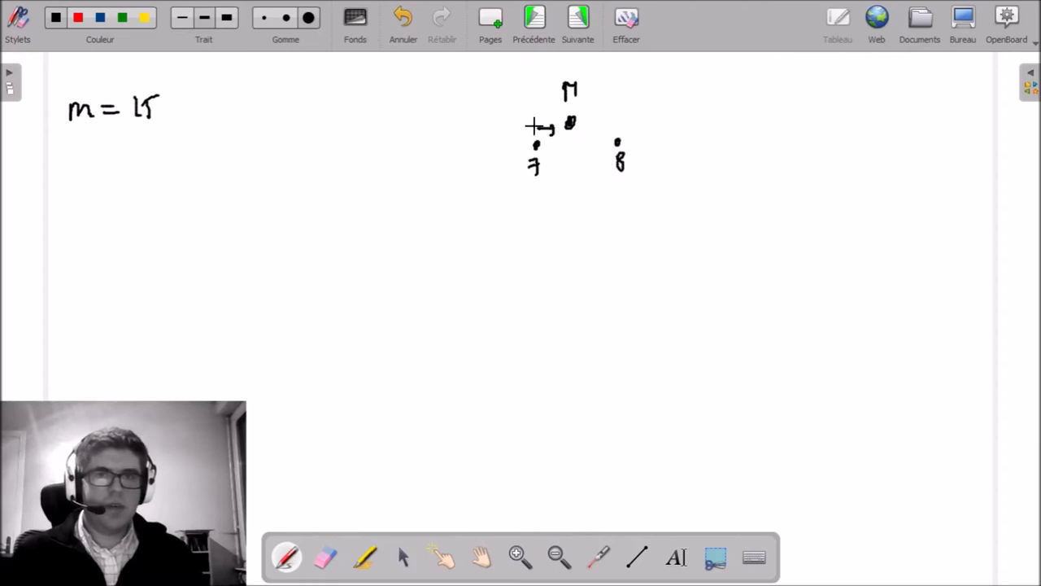
drag(536, 77, 528, 91)
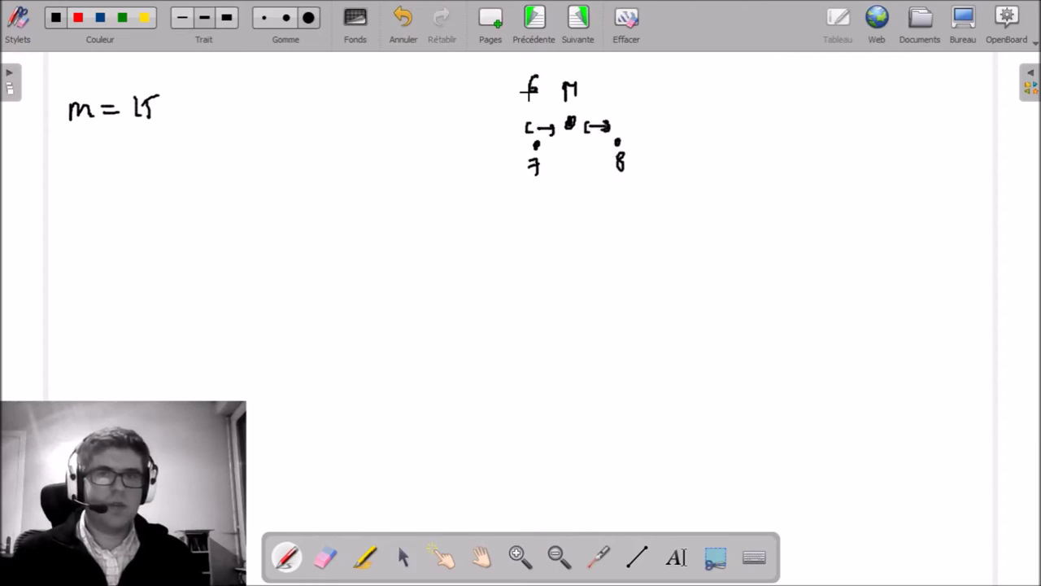
drag(600, 76, 593, 89)
mouse_move(590, 97)
mouse_down()
mouse_move(605, 96)
mouse_move(601, 113)
mouse_up()
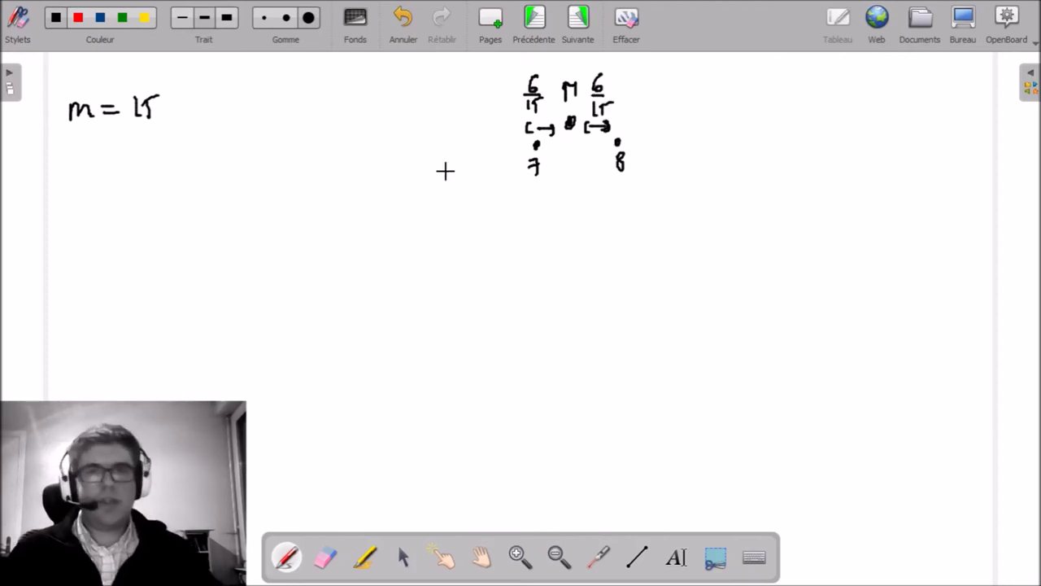
Step: Switch to Calc and extend the station table's header and formula rows to station 15 in column S
key(alt+Tab)
click(486, 169)
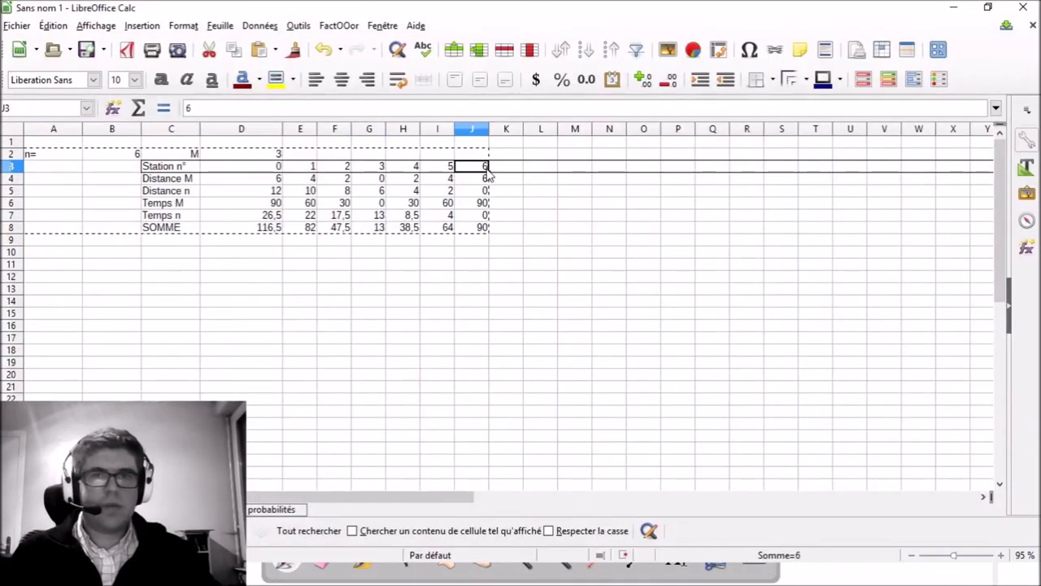
drag(258, 180, 805, 246)
click(265, 168)
click(714, 217)
click(338, 204)
Step: Set n in cell B2 to 15
click(122, 154)
text(15)
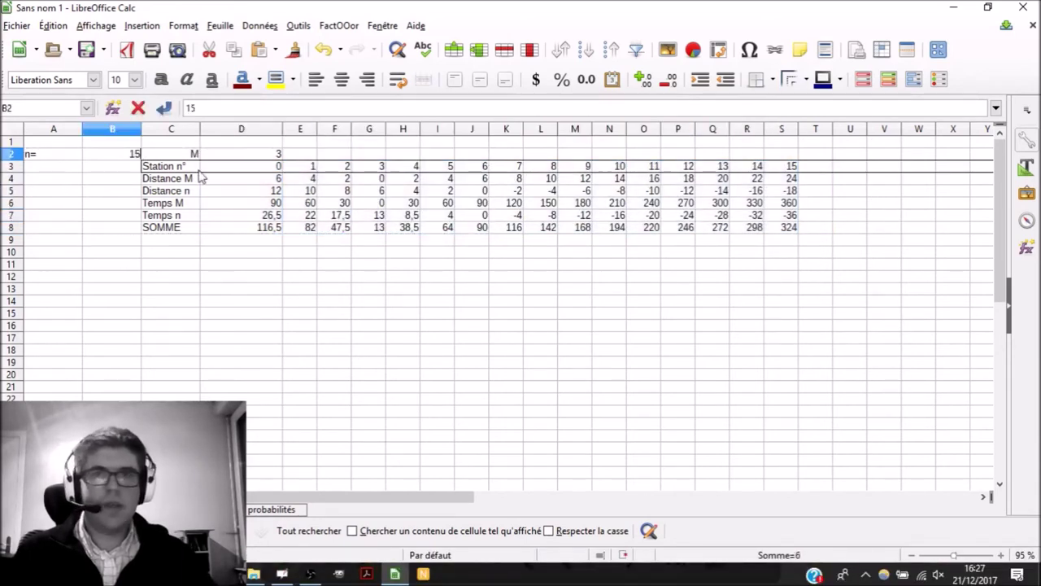
key(Return)
Step: Examine the SOMME row across the stations of the n = 15 table
key(Right)
key(Right)
key(Right)
key(Down)
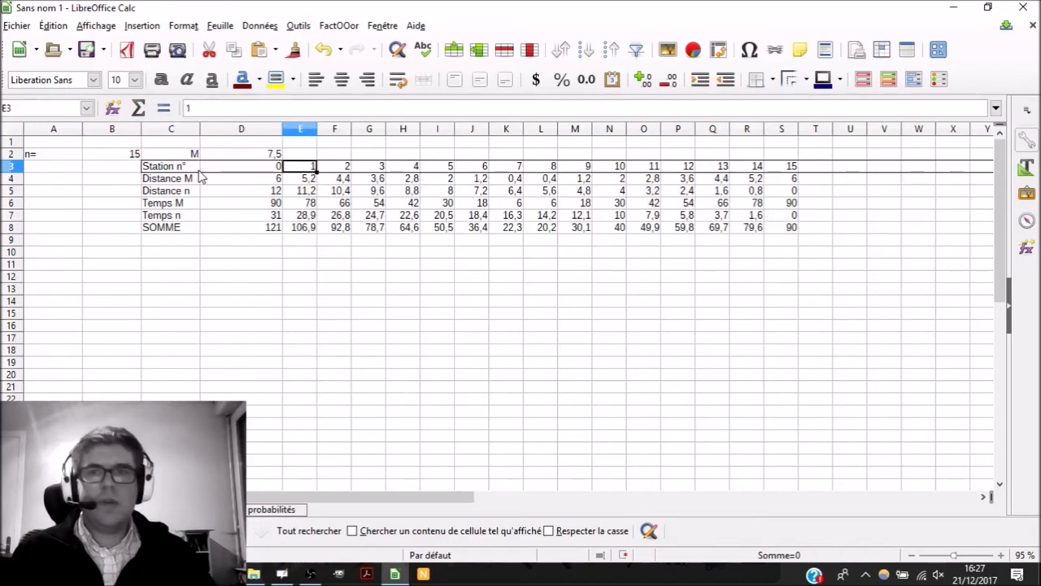
key(Right)
key(Right)
key(Right)
key(Right)
key(Right)
key(Right)
key(Right)
key(Right)
key(Right)
key(Right)
key(Right)
key(Right)
key(Right)
key(Right)
key(Down)
key(Down)
key(Left)
key(Left)
key(Left)
key(Down)
key(Left)
key(Left)
key(Down)
key(Left)
key(Left)
key(Right)
key(Right)
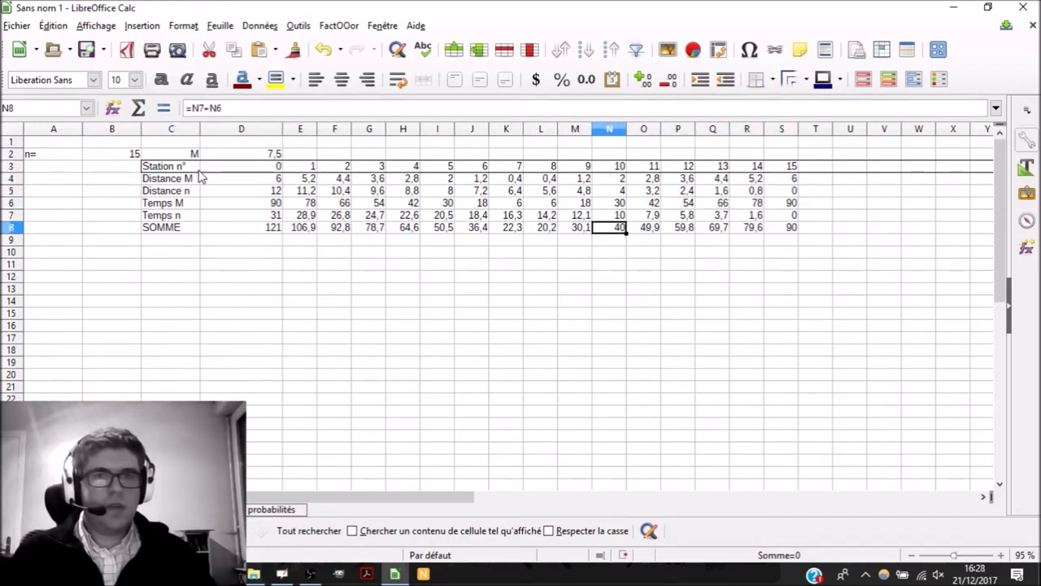
Step: Mark stations 5 to 12 with an X in row 9, cells I9 to P9, below the SOMME row
key(Right)
key(Up)
key(Down)
key(Down)
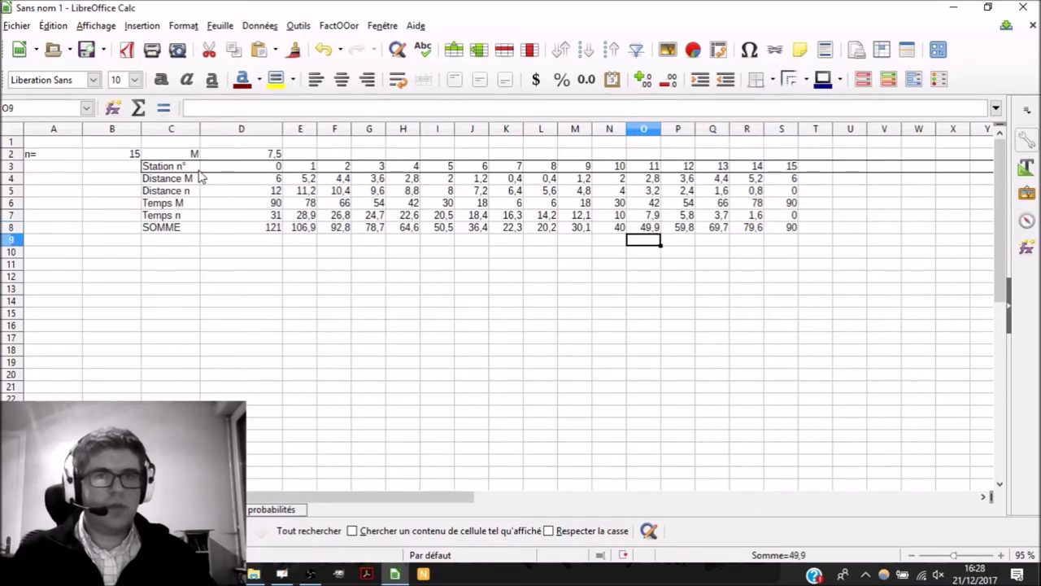
key(Up)
key(Right)
key(Down)
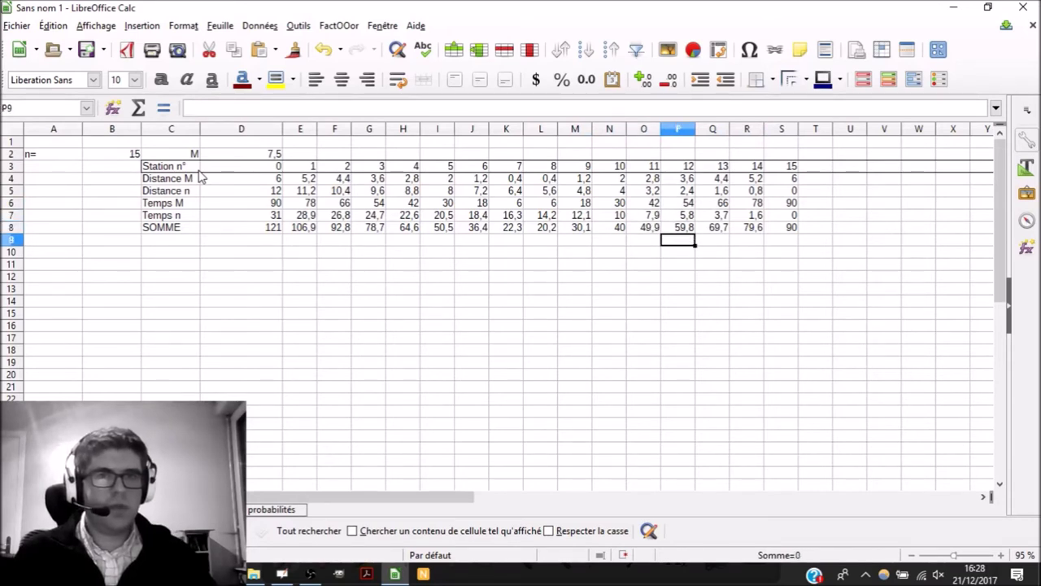
key(Left)
text(X)
key(Left)
text(X)
key(Left)
text(X)
key(Left)
text(X)
key(Left)
text(X)
key(Left)
text(X)
key(Left)
text(X)
key(Right)
key(Left)
key(Right)
key(Right)
key(Right)
key(Right)
key(Right)
key(Right)
key(Right)
key(Right)
key(Right)
key(Right)
key(Right)
key(Right)
key(Right)
key(Left)
key(Left)
key(Left)
key(Left)
key(Left)
key(Left)
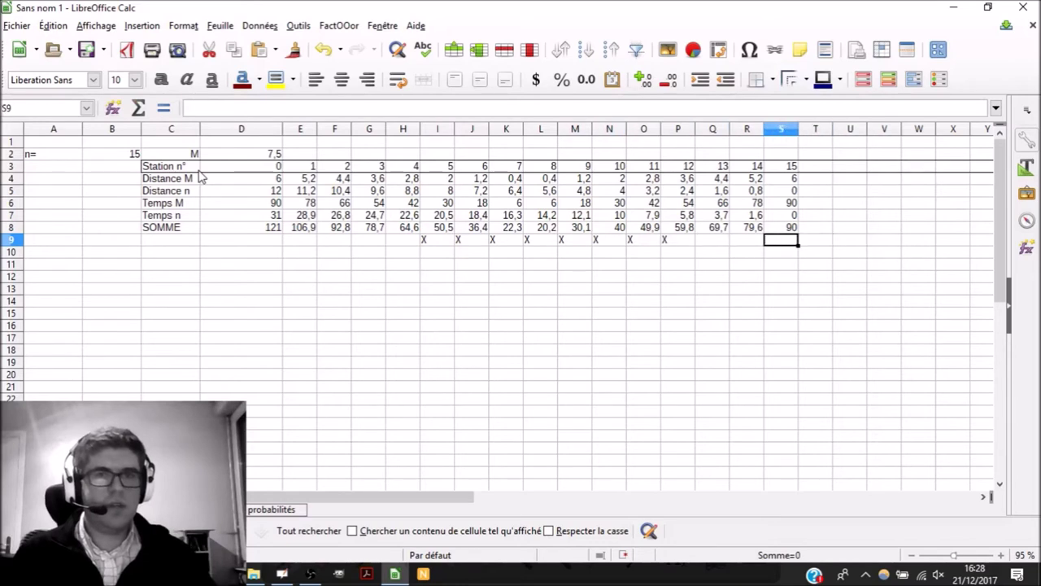
key(Return)
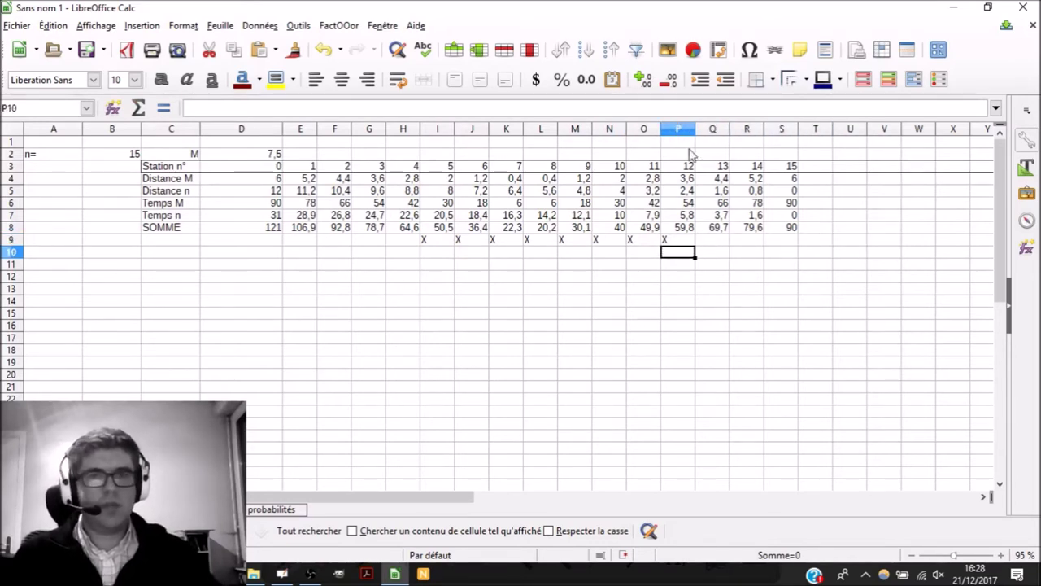
Step: On the probabilités sheet, extend the addition table's header row with 4, 5, 6 and 7 in I5 to L5
click(415, 289)
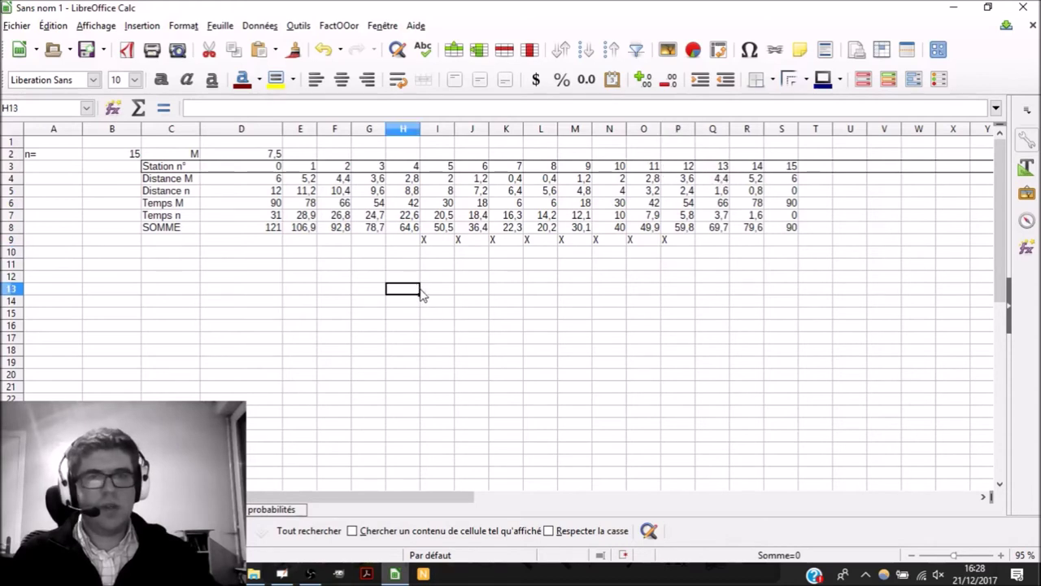
click(269, 510)
click(537, 192)
text(4)
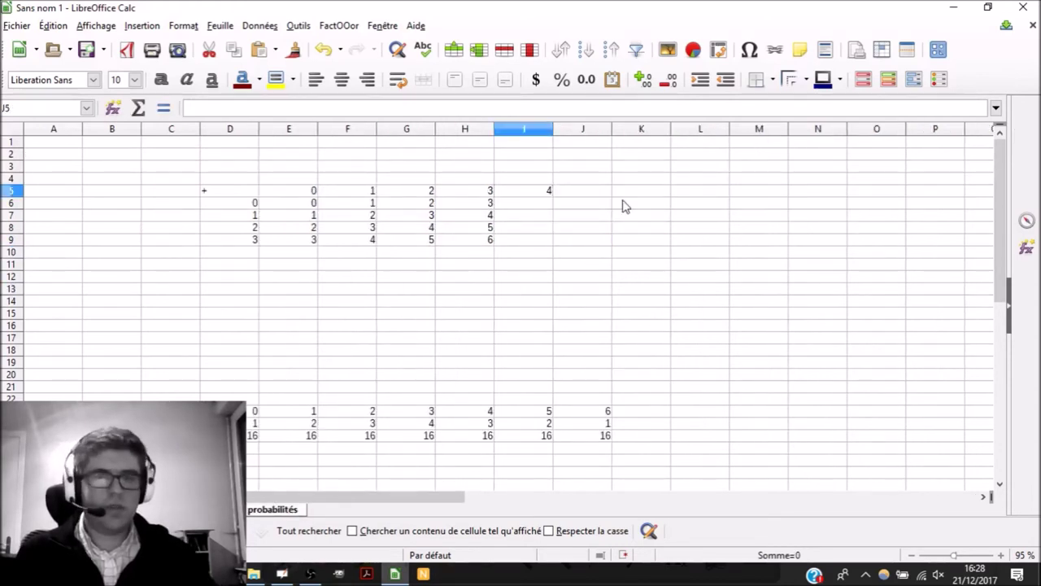
key(Tab)
text(5)
key(Tab)
text(6)
key(Tab)
text(7)
key(Down)
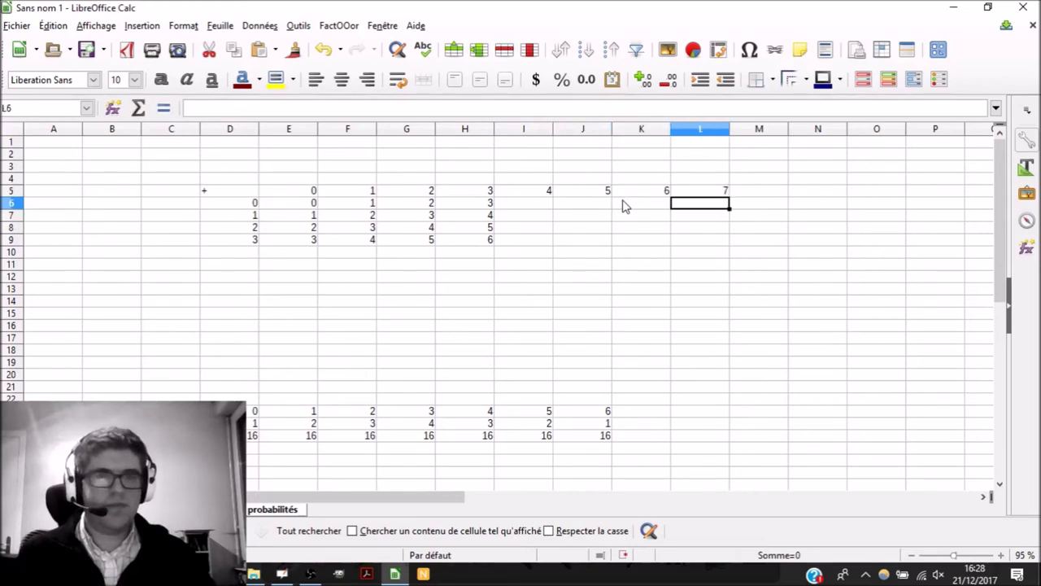
Step: Extend the addition table's first column with 4, 5, 6, 7 and 8 in D10 to D14
key(Down)
key(Left)
key(Left)
key(Down)
key(Down)
key(Left)
key(Left)
key(Left)
key(Left)
key(Left)
key(Left)
key(Down)
text(4)
key(Return)
text(5)
key(Return)
text(6)
key(Return)
text(7)
key(Return)
text(8)
key(Return)
Step: Fill the addition formula from E6 across the whole enlarged table, through L14
click(313, 204)
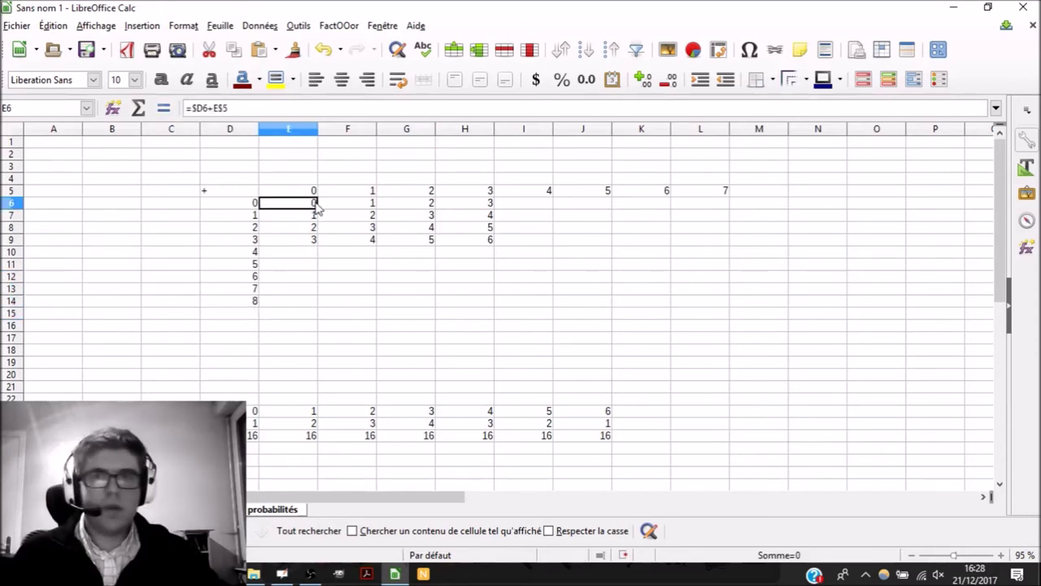
mouse_move(318, 208)
mouse_down()
mouse_move(727, 215)
mouse_move(308, 208)
mouse_up()
drag(730, 208, 707, 301)
click(364, 328)
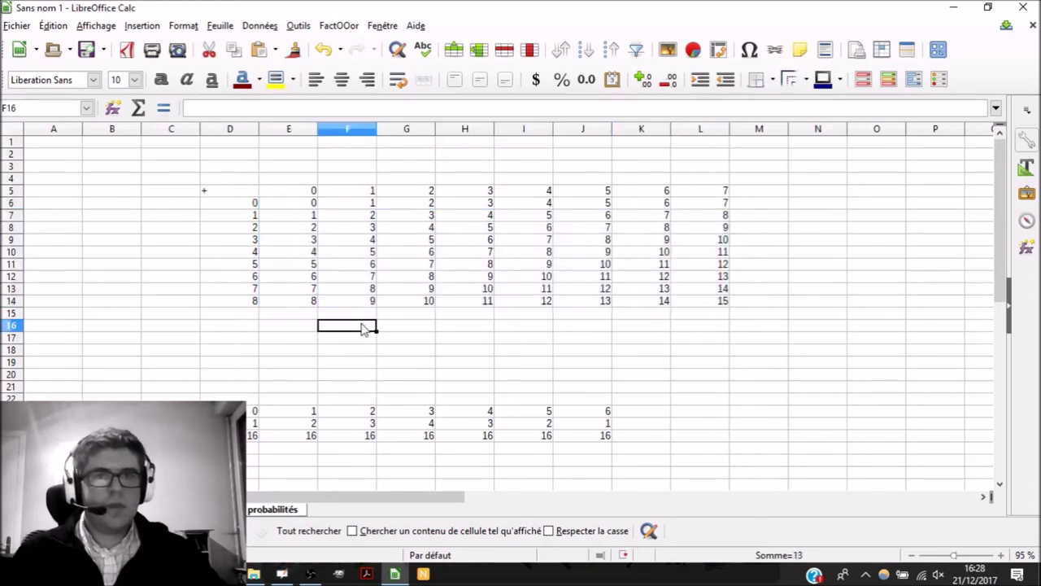
click(293, 300)
click(724, 301)
Step: Extend the list of sums in row 23 with the values 7 to 15 in K23 to S23
key(Left)
key(Down)
key(Left)
key(Left)
key(Left)
key(Down)
key(Left)
key(Down)
key(Down)
key(Down)
key(Right)
key(Right)
key(Down)
key(Down)
key(Down)
key(Left)
key(Down)
key(Right)
key(Right)
key(Right)
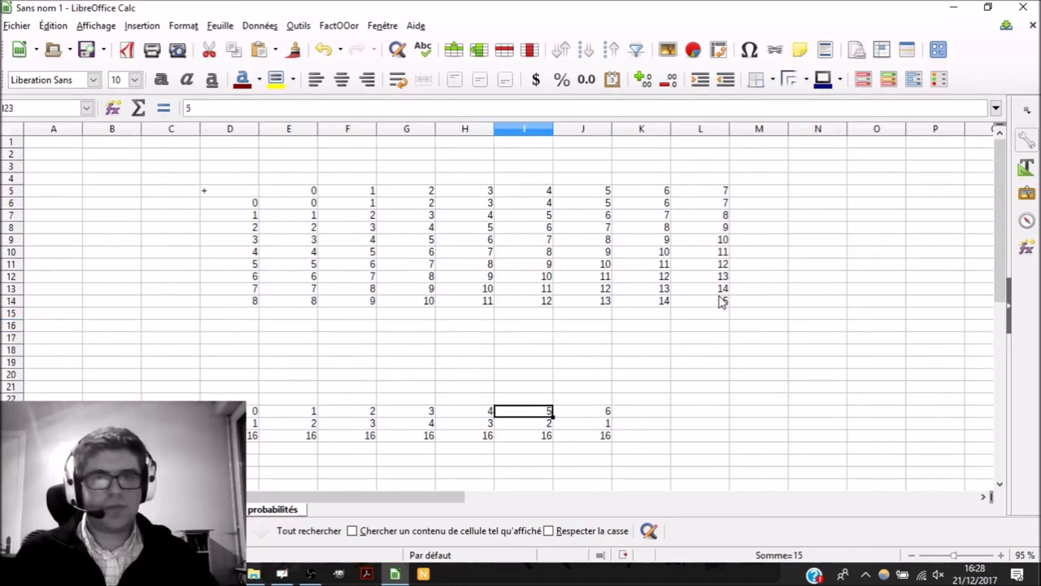
text(6)
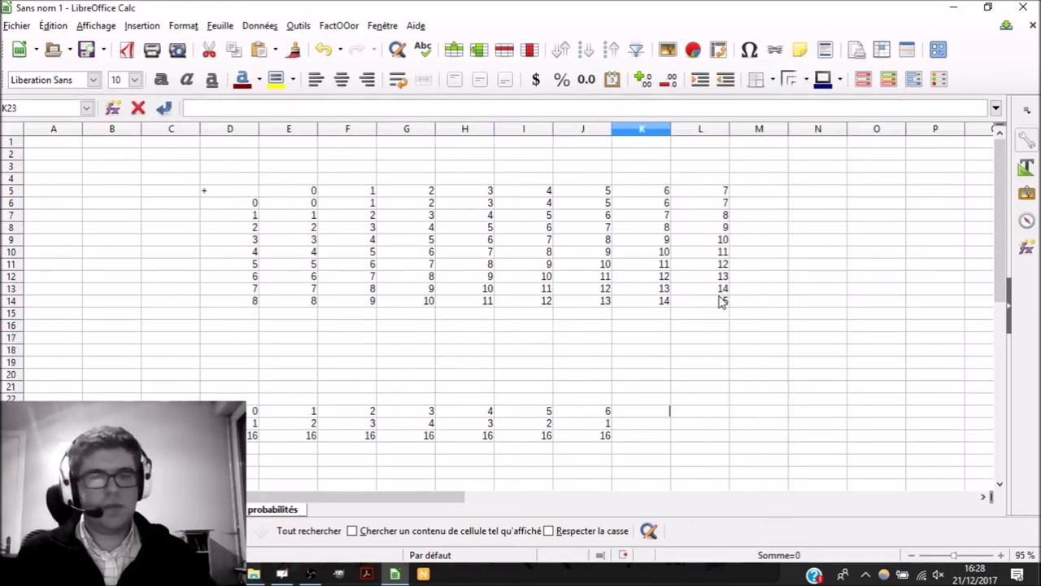
key(Right)
text(8)
key(Right)
text(9)
key(Right)
text(10)
key(Right)
text(11)
key(Right)
text(12)
key(Right)
text(13)
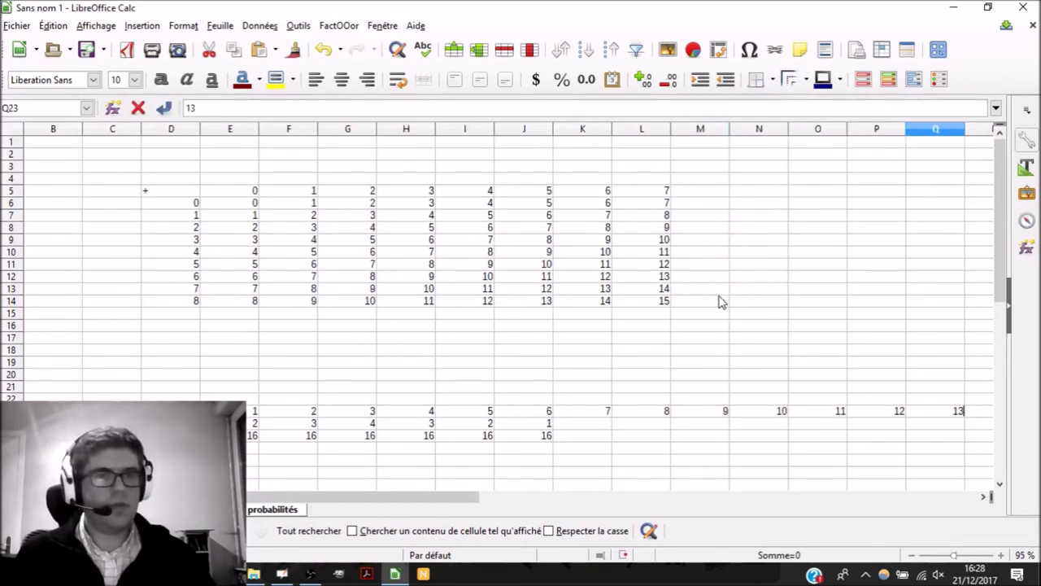
key(Right)
text(14)
key(Tab)
text(15)
key(Return)
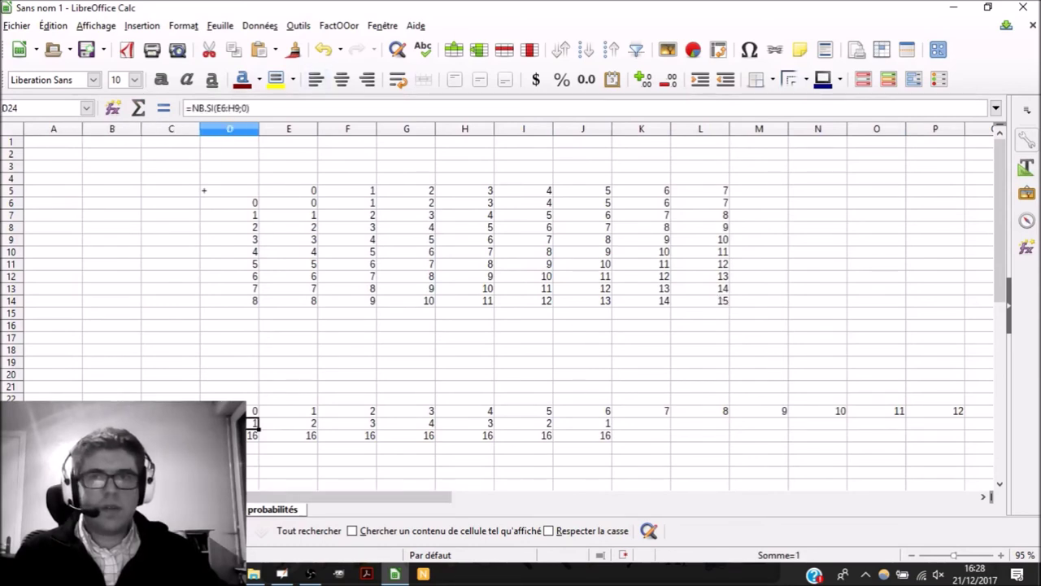
Step: Extend the range of the NB.SI count formula in D24 to E6:L14
key(F2)
drag(496, 246, 700, 302)
key(Return)
Step: Copy the D24 formula =NB.SI(E6:L14;0) into the cells E24 to S24 under the other sums
key(Right)
key(Up)
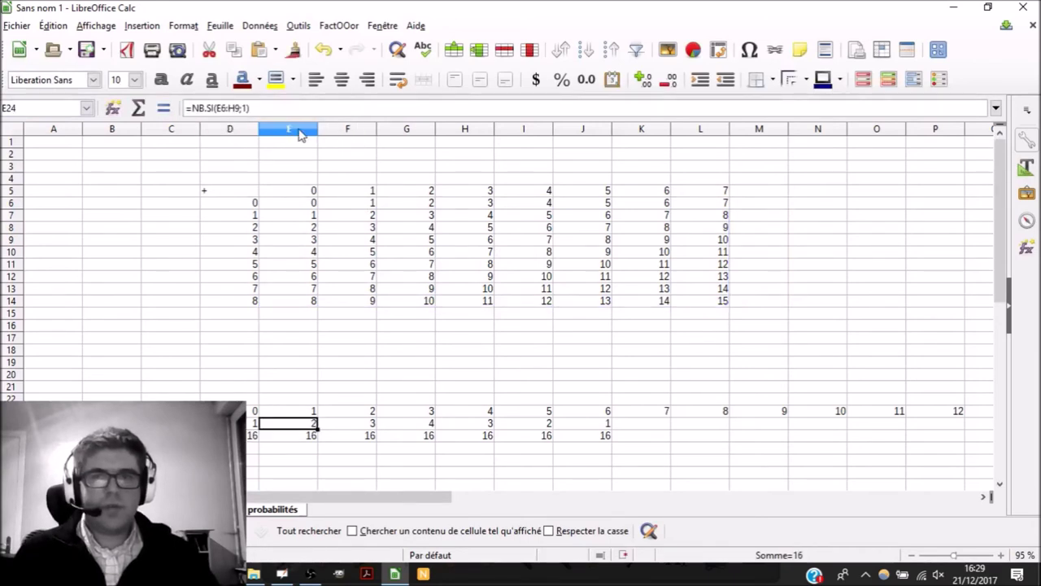
key(Return)
key(Right)
key(Up)
text(=NB.SI(E6:L14;0))
key(Right)
key(ctrl+v)
key(Right)
key(ctrl+v)
key(Right)
key(ctrl+v)
key(Right)
key(ctrl+v)
key(Right)
key(ctrl+v)
key(Right)
key(ctrl+v)
key(Right)
key(ctrl+v)
key(Right)
key(ctrl+v)
key(Right)
key(ctrl+v)
key(Right)
key(ctrl+v)
key(Right)
key(ctrl+v)
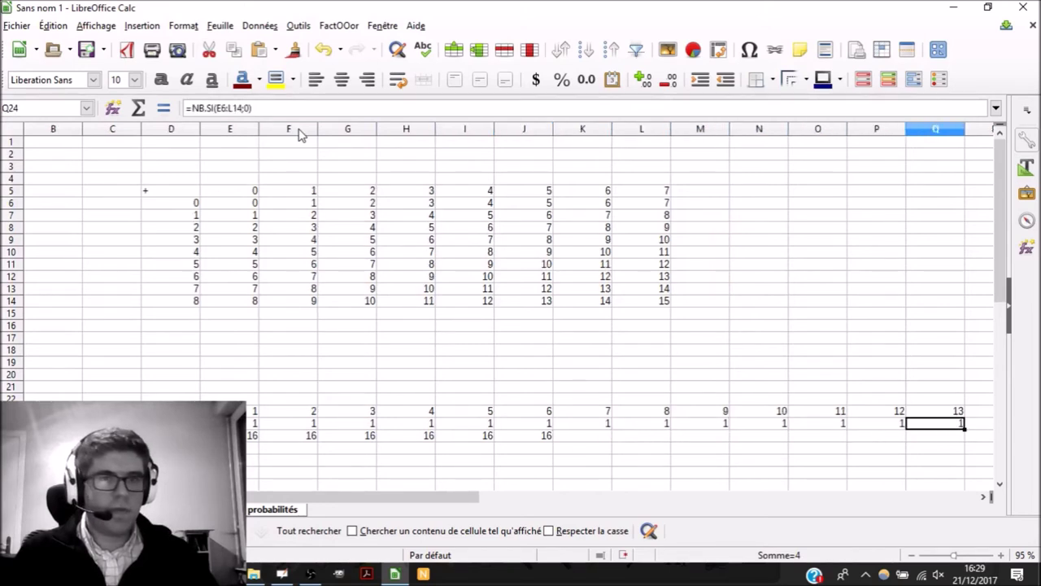
key(Right)
key(ctrl+v)
key(Right)
key(ctrl+v)
Step: Change the NB.SI criterion in E24 to 1
key(Left)
key(Left)
key(Left)
key(Left)
key(Left)
key(Left)
key(Left)
key(Left)
key(Left)
key(Left)
key(Left)
key(Left)
key(Left)
key(Left)
key(Left)
key(Left)
key(Left)
key(Left)
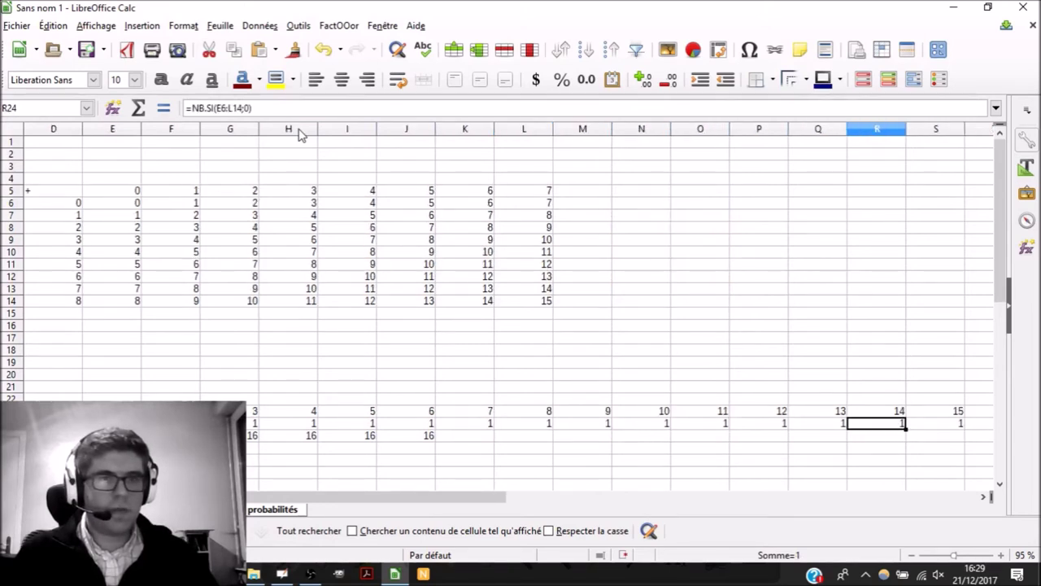
key(Right)
key(Right)
key(Right)
key(Right)
key(Right)
key(Left)
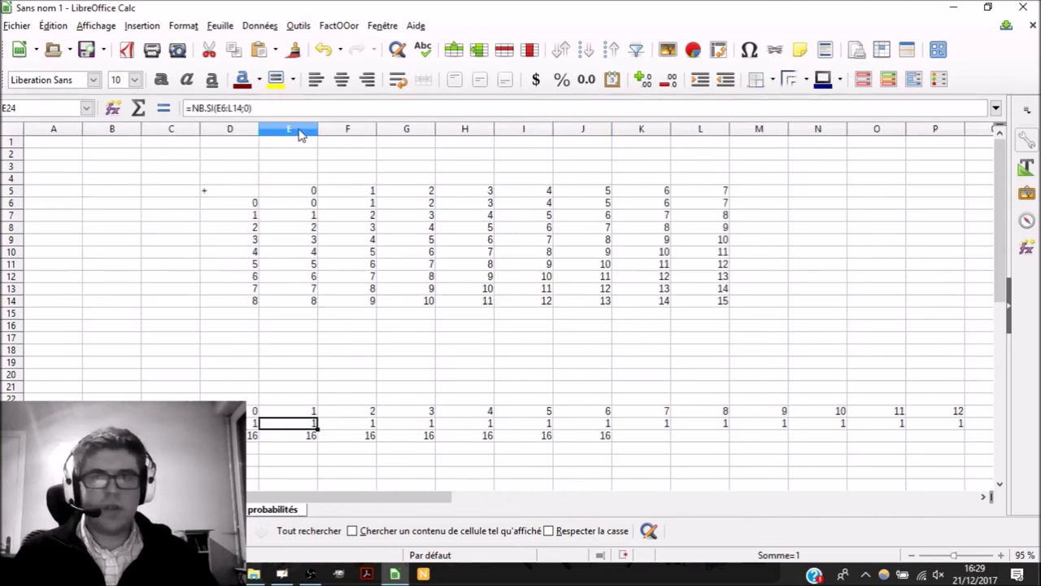
click(278, 104)
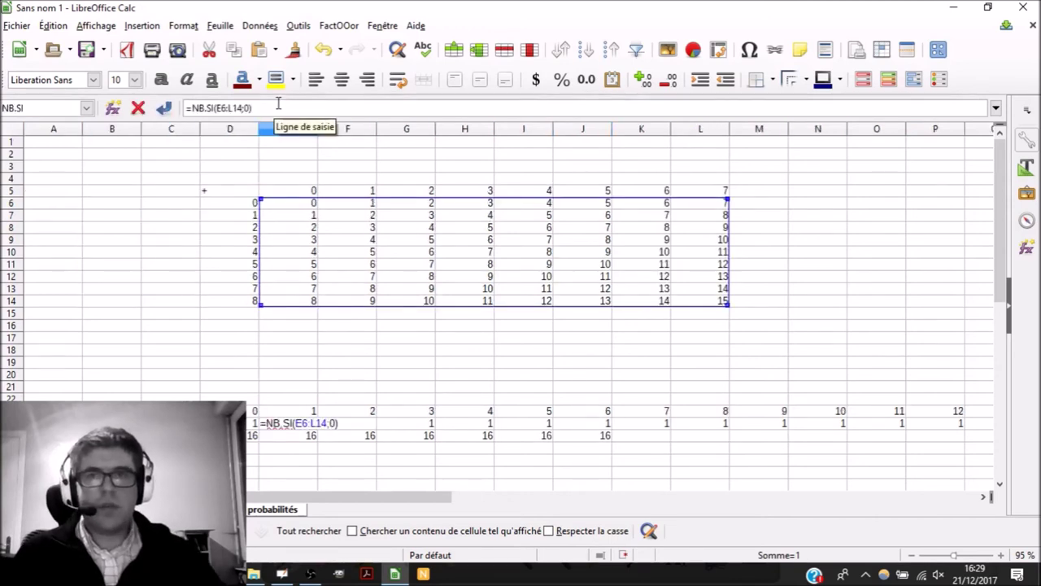
key(BackSpace)
key(BackSpace)
text(1))
key(Return)
Step: Change the NB.SI criterion in F24 to 2
key(Right)
key(Up)
click(278, 104)
key(BackSpace)
key(BackSpace)
text(2))
key(Return)
Step: Change the NB.SI criterion in G24 to 3
key(Right)
key(Up)
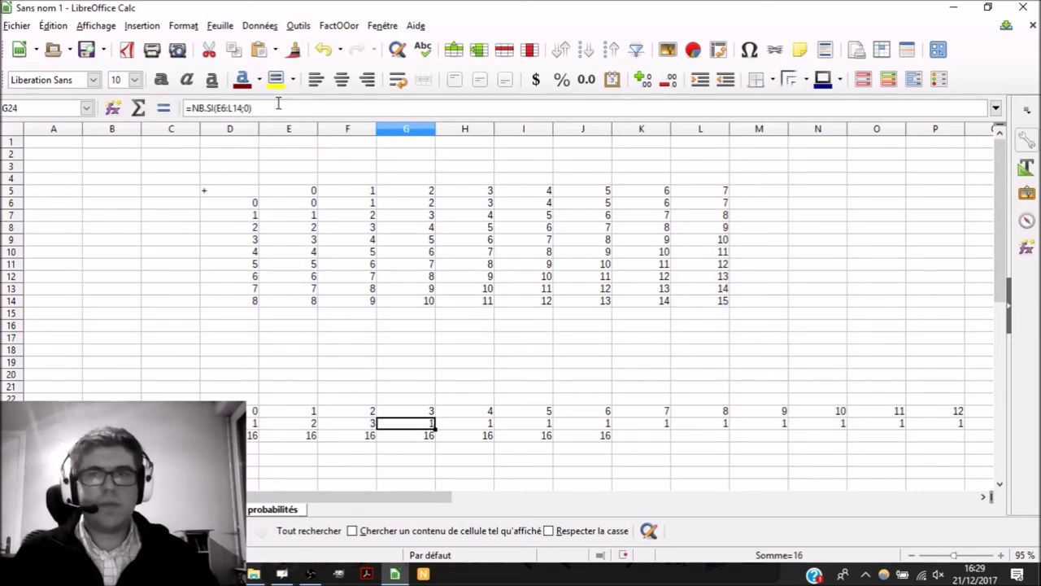
click(278, 104)
key(BackSpace)
key(BackSpace)
text(3))
key(Return)
Step: Change the NB.SI criterion in H24 to 4
key(Right)
key(Up)
click(278, 105)
key(BackSpace)
key(BackSpace)
text(4))
key(Return)
Step: Change the NB.SI criterion in I24 to 5
key(Right)
key(Up)
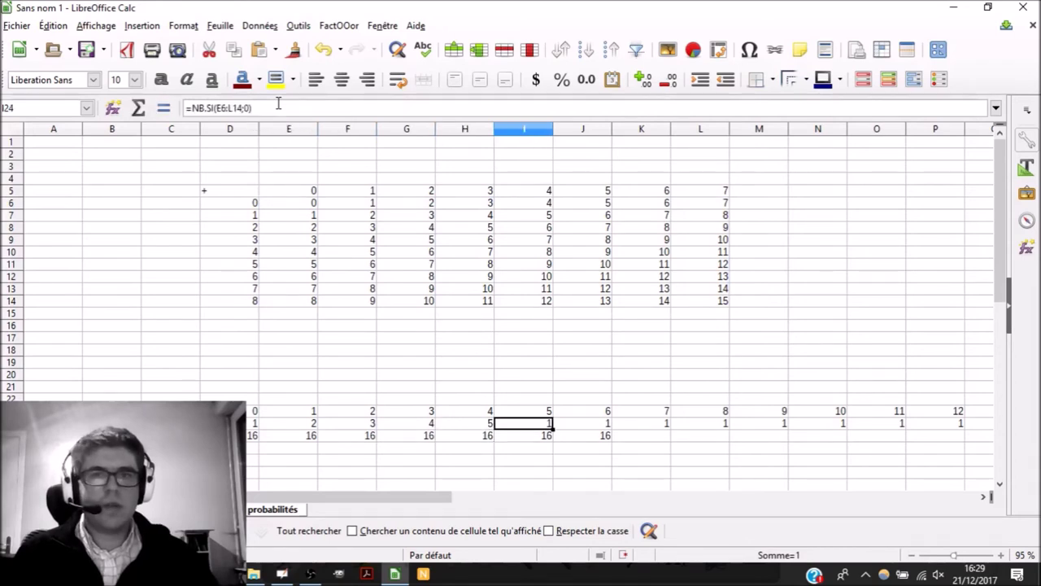
click(278, 104)
key(BackSpace)
key(BackSpace)
text(5))
key(Return)
Step: Change the NB.SI criterion in J24 to 6
key(Right)
key(Up)
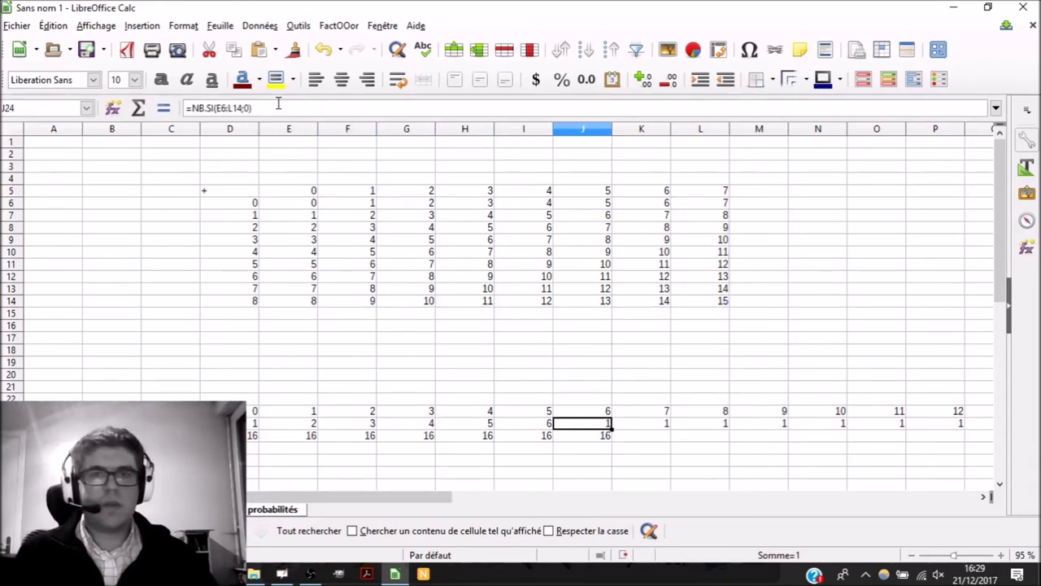
click(278, 104)
key(BackSpace)
key(BackSpace)
text(6))
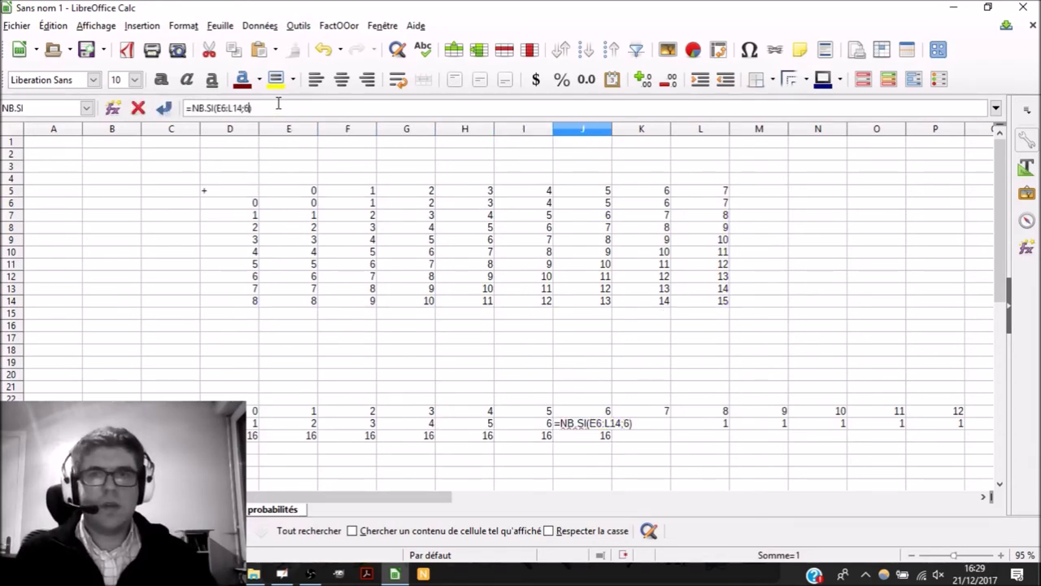
key(Return)
Step: Change the NB.SI criterion in K24 to 7
key(Right)
key(Up)
click(279, 104)
key(BackSpace)
key(BackSpace)
text(7))
key(Return)
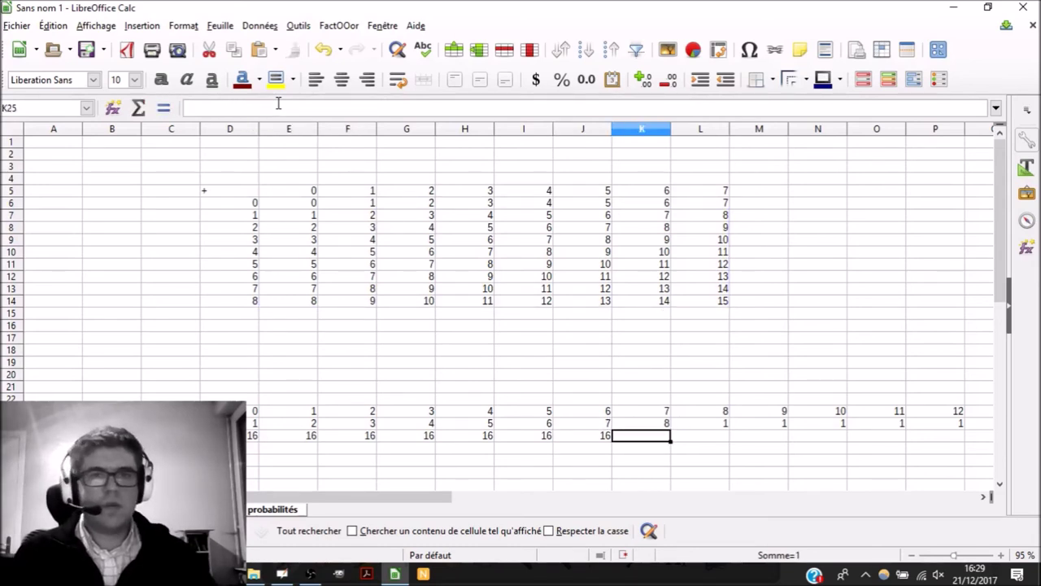
Step: Change the NB.SI criterion in L24 to 8
key(Right)
key(Up)
click(279, 104)
key(BackSpace)
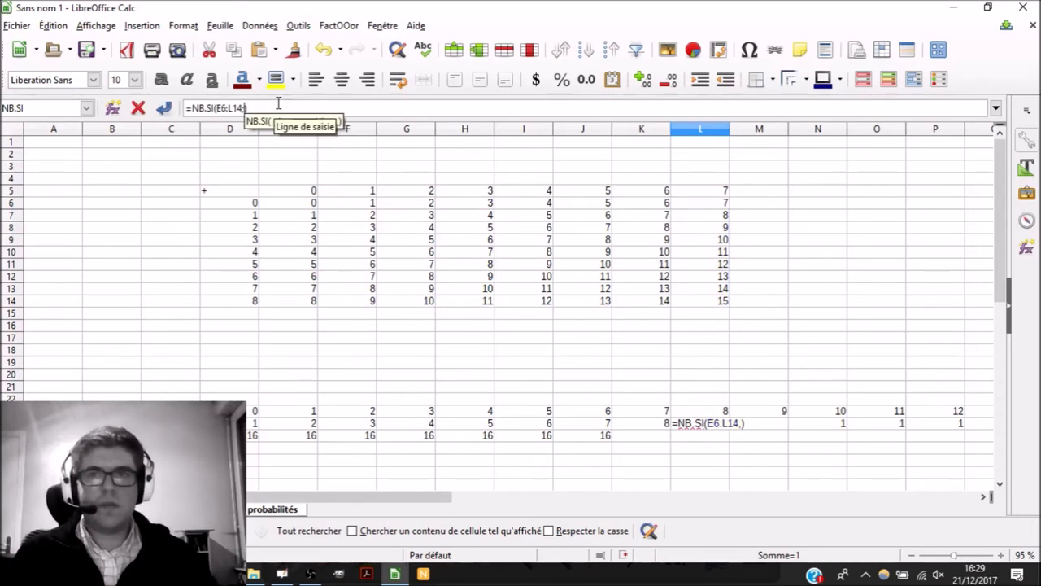
text(8)
key(Return)
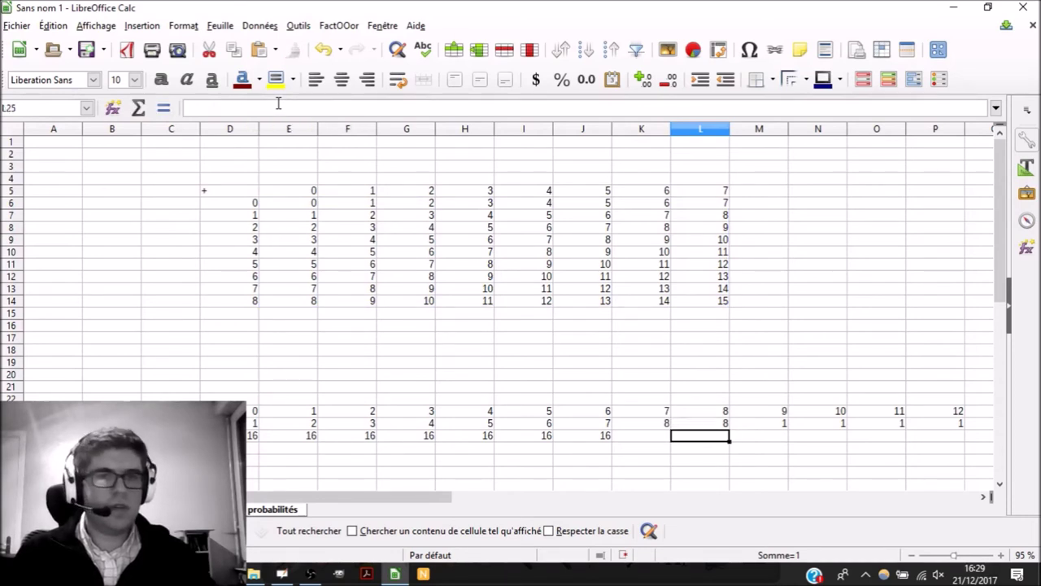
Step: Change the NB.SI criterion in M24 to 9
key(Right)
key(Up)
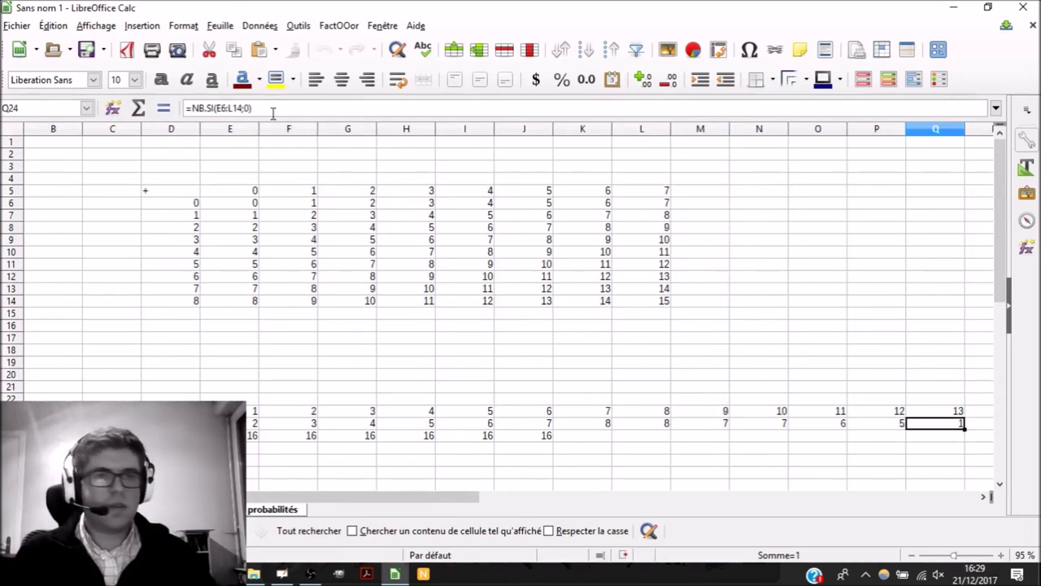
key(Left)
key(Left)
key(Left)
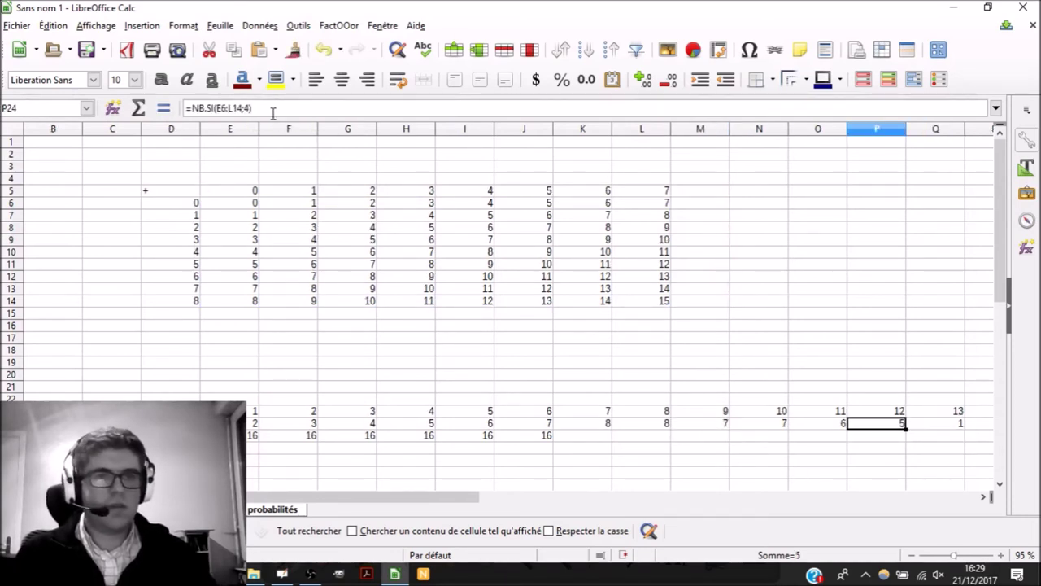
key(Right)
key(Left)
key(Left)
key(Left)
key(Left)
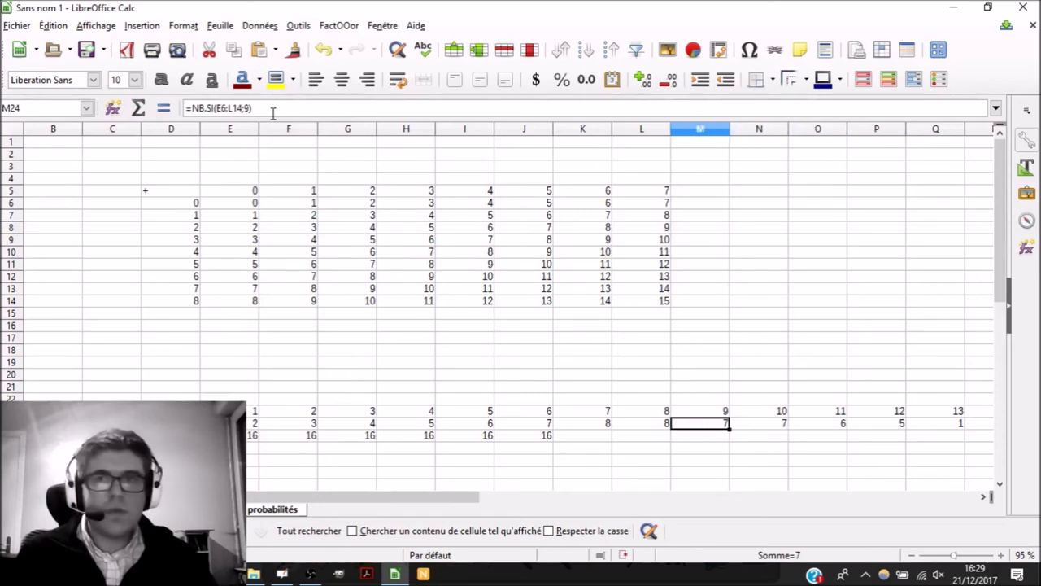
key(Right)
key(Right)
key(Left)
key(Right)
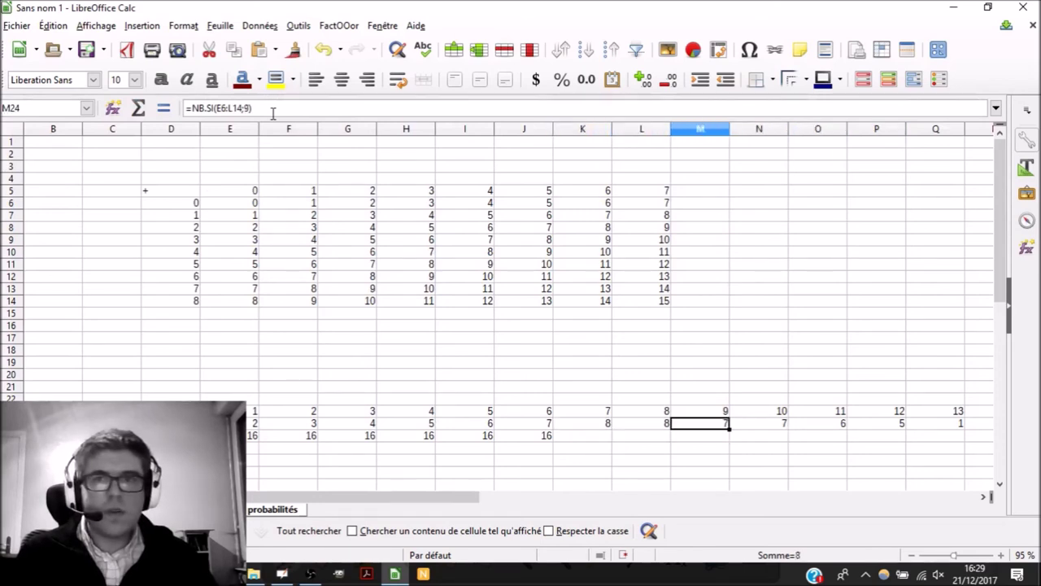
Step: Change the NB.SI criterion in N24 to 10
key(Right)
key(F2)
key(BackSpace)
key(BackSpace)
text(10))
key(Return)
Step: Change the NB.SI criterion in O24 to 11
key(Right)
key(Up)
key(F2)
key(BackSpace)
key(BackSpace)
text(11))
key(Return)
Step: Change the NB.SI criterion in P24 to 12
key(Up)
key(Right)
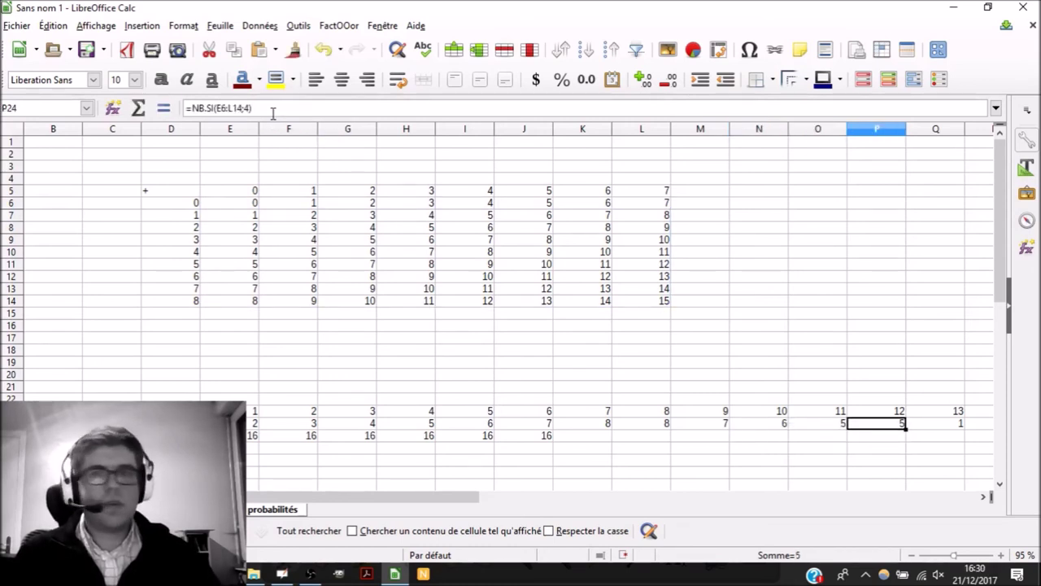
key(F2)
key(BackSpace)
key(BackSpace)
text(12))
key(Return)
Step: Change the NB.SI criterion in Q24 to 13
key(Up)
key(Right)
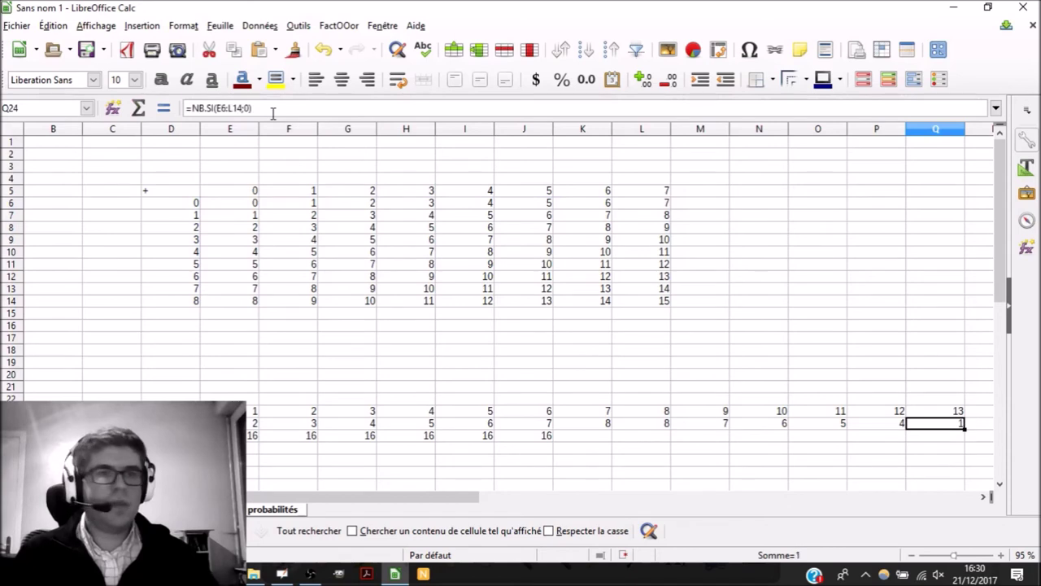
key(F2)
key(BackSpace)
key(BackSpace)
text(13))
key(Return)
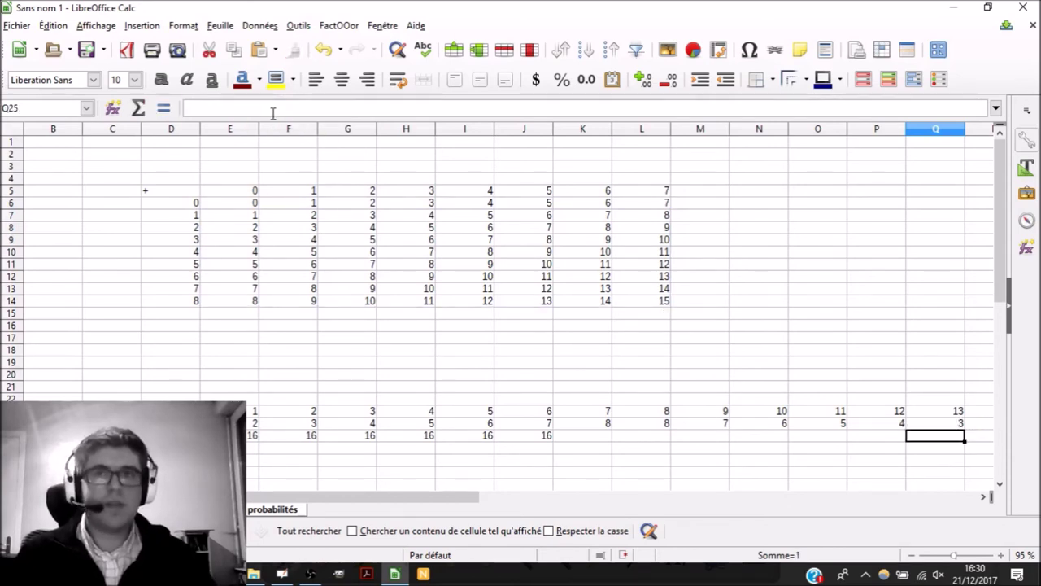
Step: Change the NB.SI criterion in R24 to 14
key(Up)
key(Right)
key(F2)
key(BackSpace)
key(BackSpace)
text(14))
key(Return)
Step: Change the NB.SI criterion in S24 to 15
key(Up)
key(Right)
key(F2)
key(BackSpace)
key(BackSpace)
text(15))
key(Return)
Step: Replace the denominator in D25 with 72 and fill it across row 25 beneath the station counts
key(Left)
key(Left)
key(Left)
key(Left)
key(Left)
key(Left)
key(Left)
key(Left)
key(Left)
key(Left)
key(Left)
key(Left)
key(Left)
key(Left)
key(Left)
key(Left)
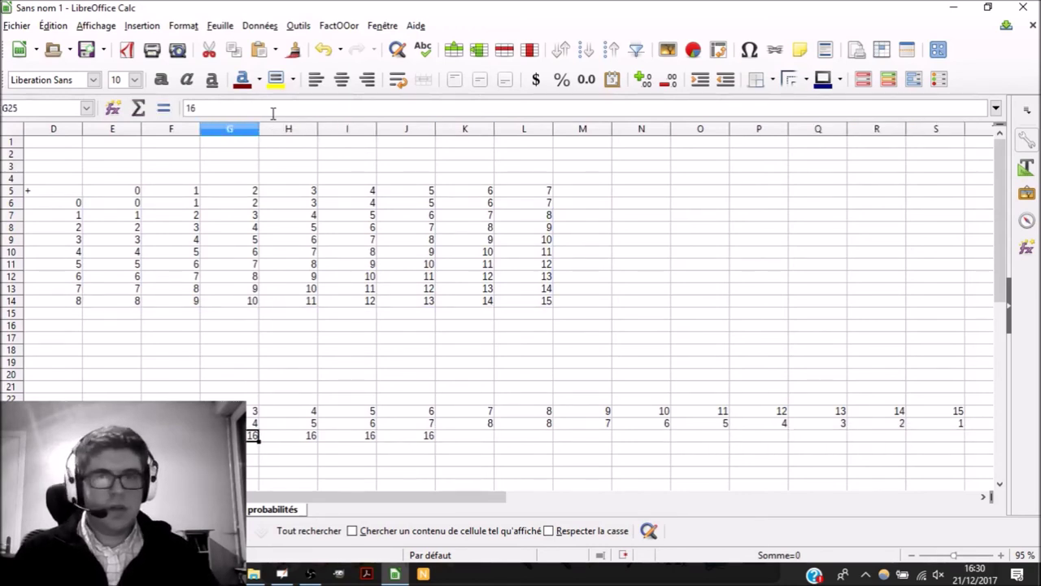
key(Right)
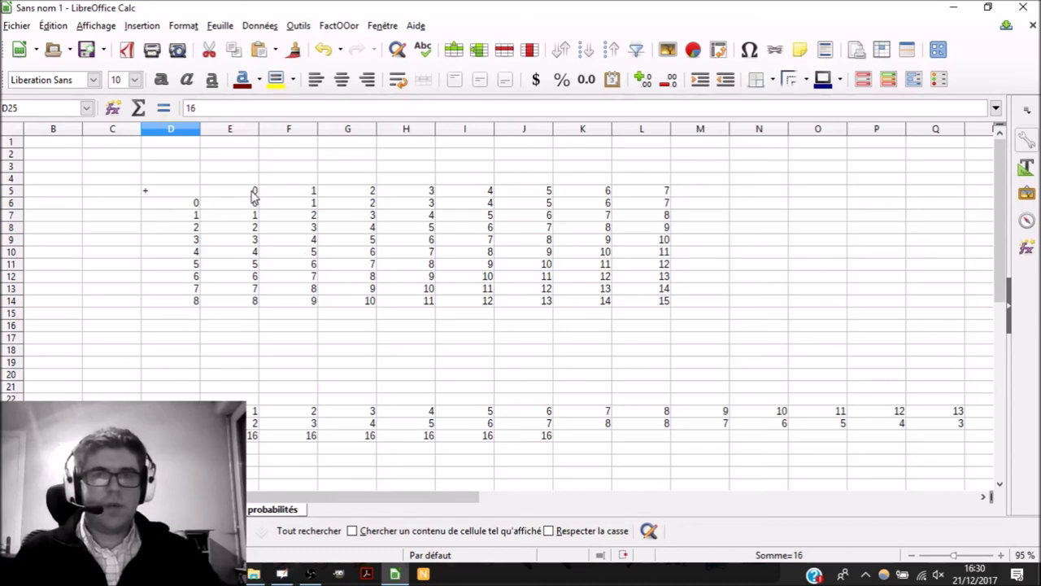
key(Delete)
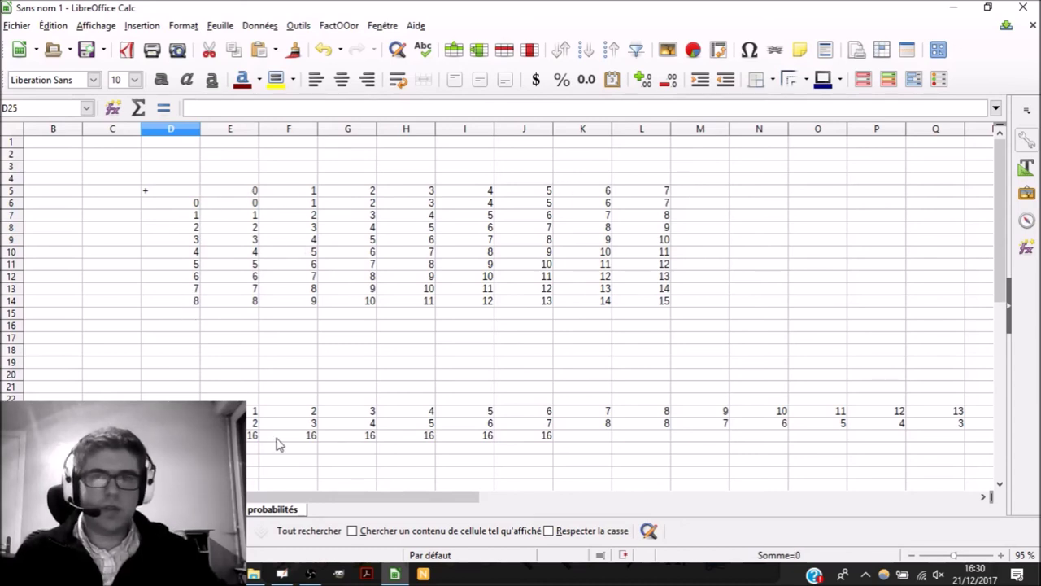
key(Down)
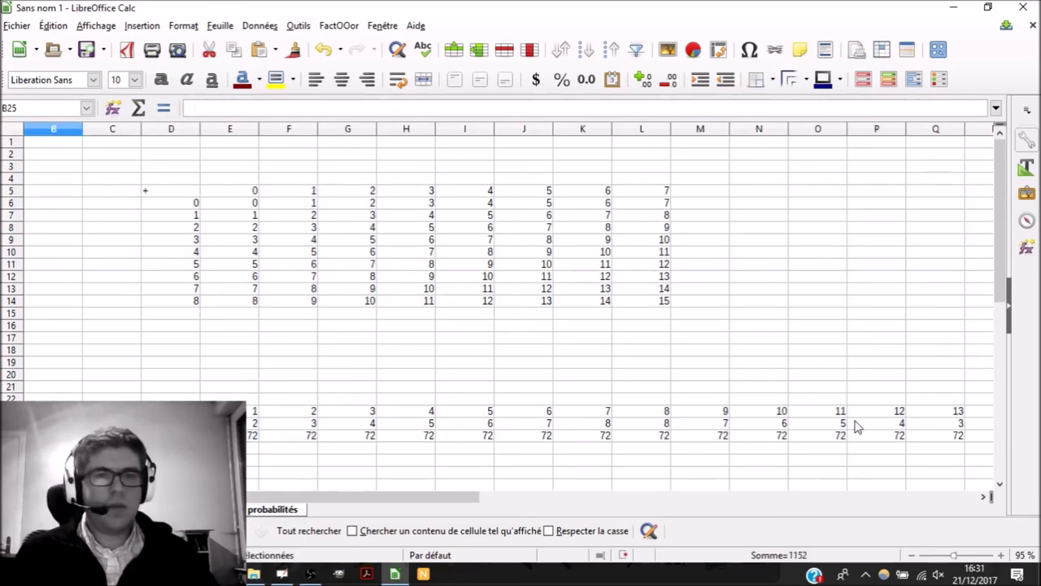
key(Right)
key(Right)
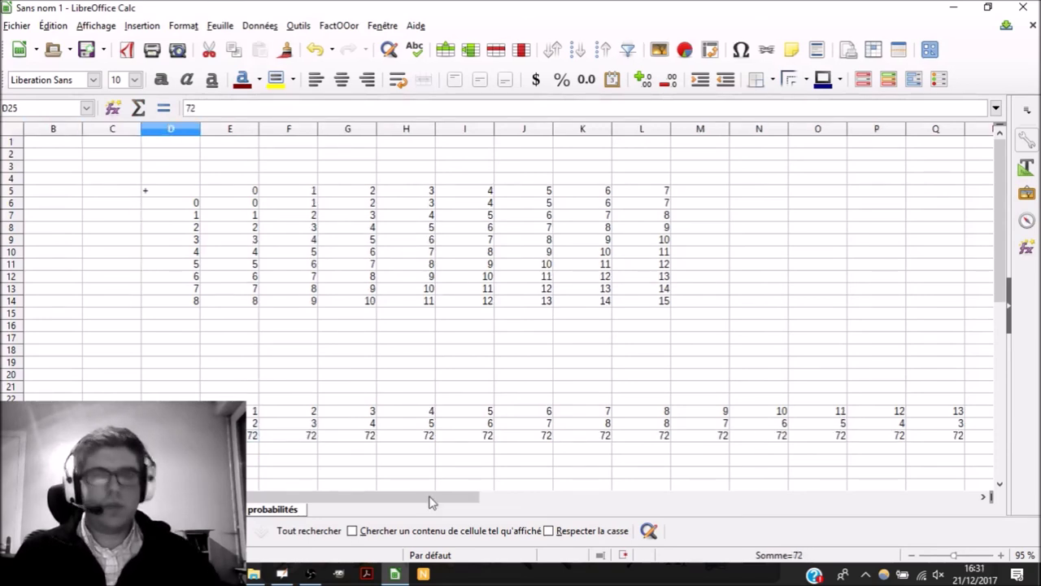
Step: Check the X-marked stations on the station table sheet, and highlight I23:P25 for stations 5 to 12 in yellow
click(175, 510)
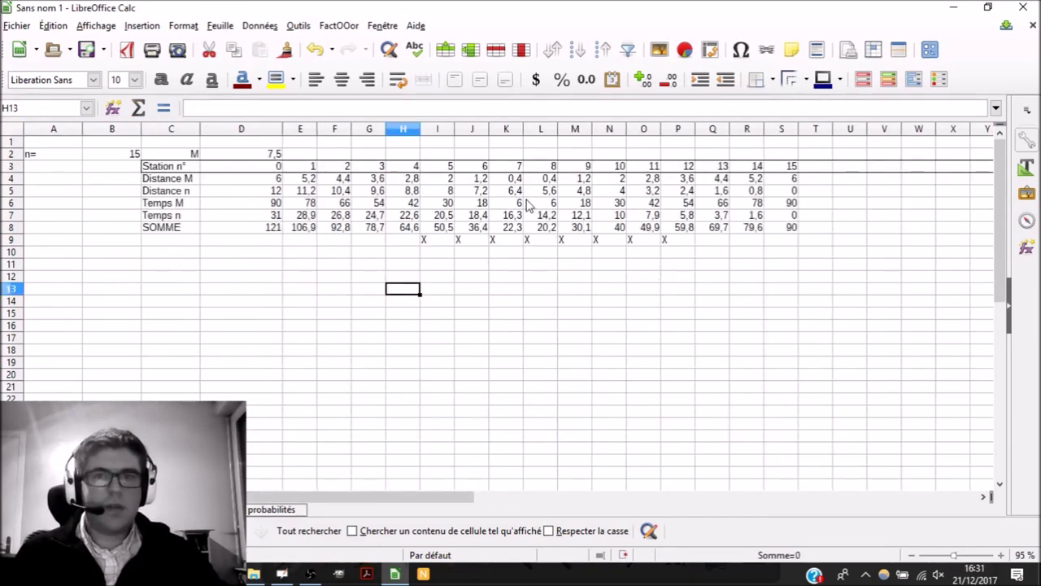
click(669, 240)
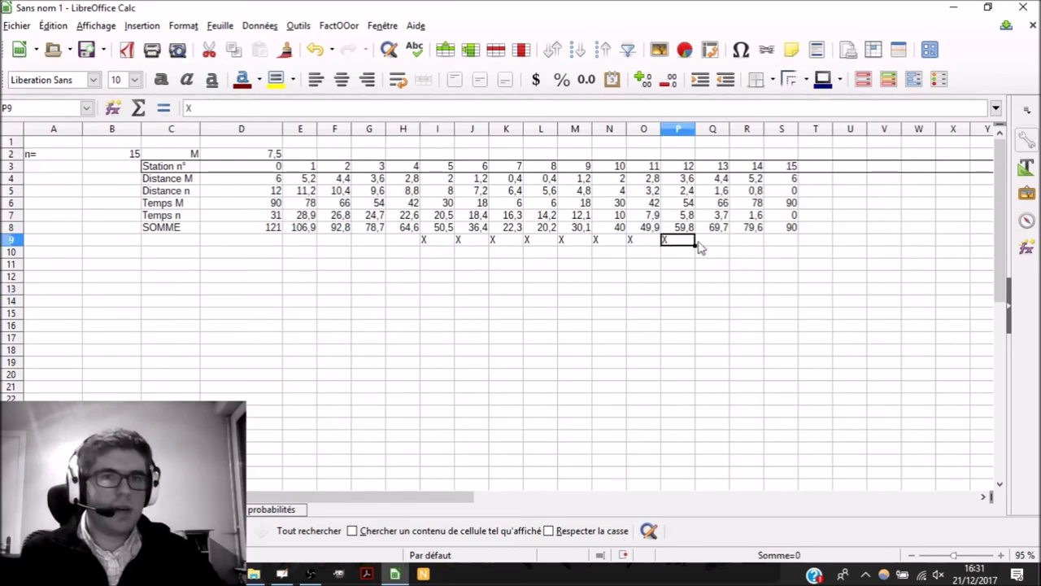
click(272, 509)
drag(472, 415, 889, 441)
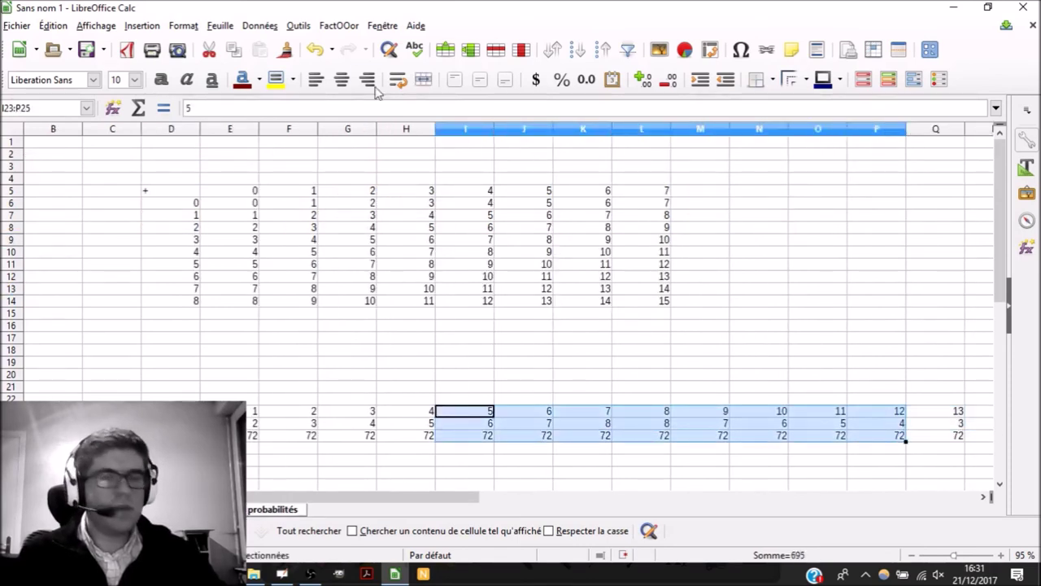
click(276, 79)
Step: Copy the yellow range for stations 5 to 12 into OpenBoard, placing it enlarged below the n = 15 table
click(466, 418)
drag(466, 420, 741, 434)
click(742, 434)
key(alt+Tab)
drag(418, 170, 708, 195)
click(719, 154)
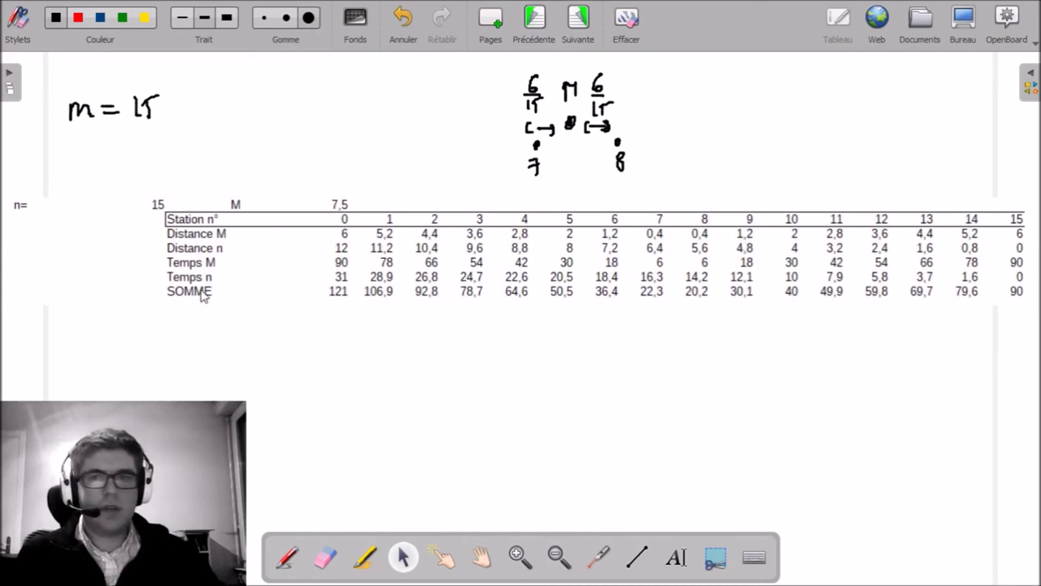
click(641, 337)
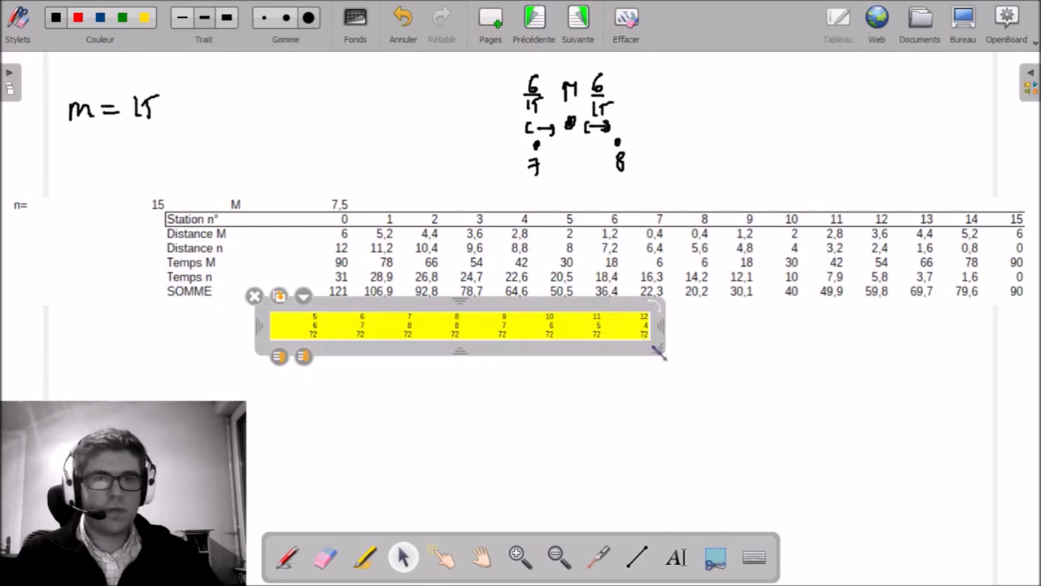
drag(657, 350, 838, 395)
click(701, 443)
Step: Handwrite P(A15) = 6/72 + 7/72 + 8/72 + 8/72 + 7/72 + 6/72 + 5/72 + 4/72 below the yellow table
click(295, 559)
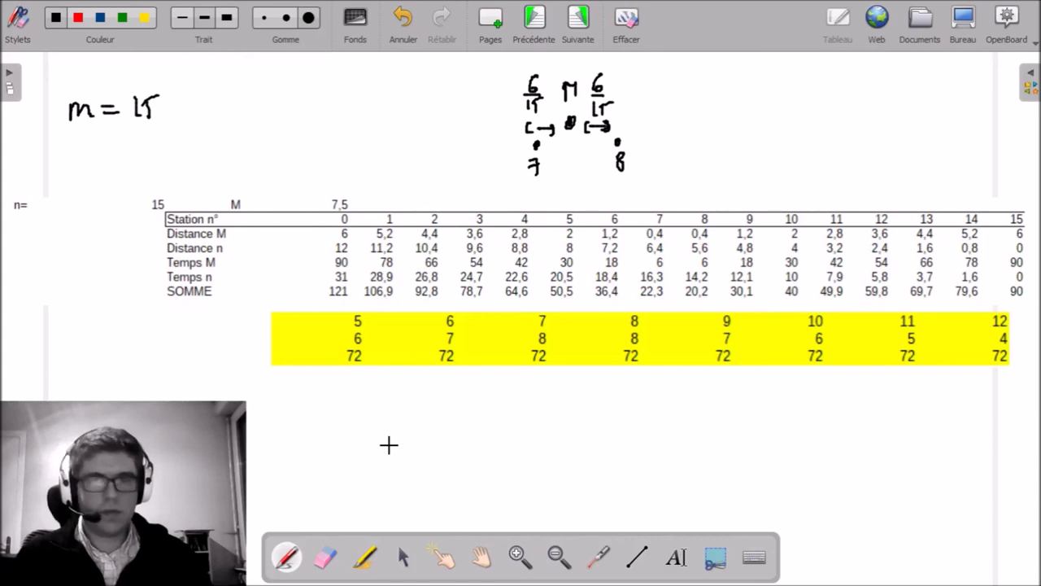
drag(440, 428, 445, 444)
drag(452, 420, 453, 444)
drag(457, 435, 474, 435)
drag(466, 425, 465, 444)
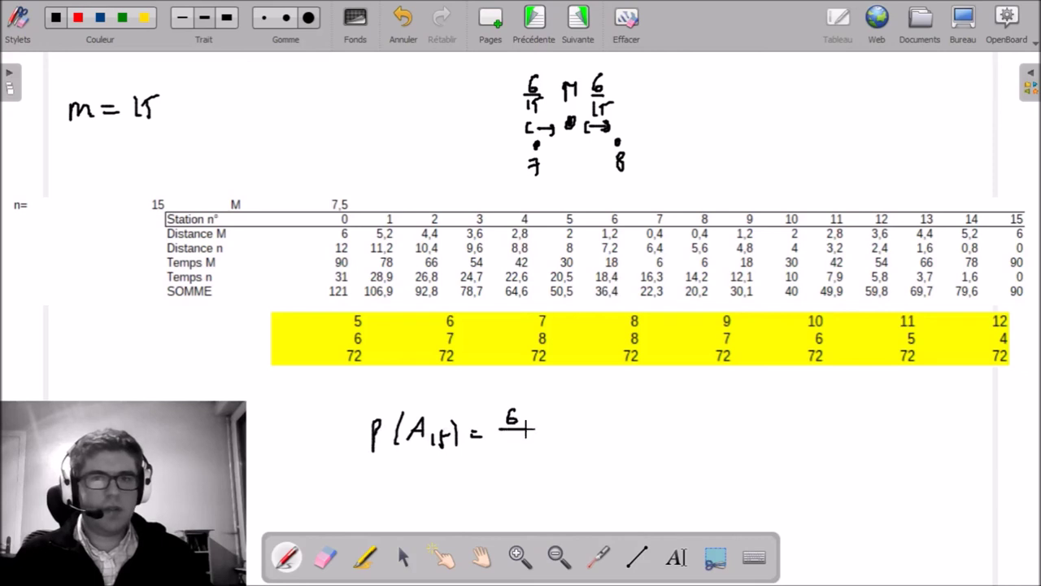
drag(515, 438, 528, 448)
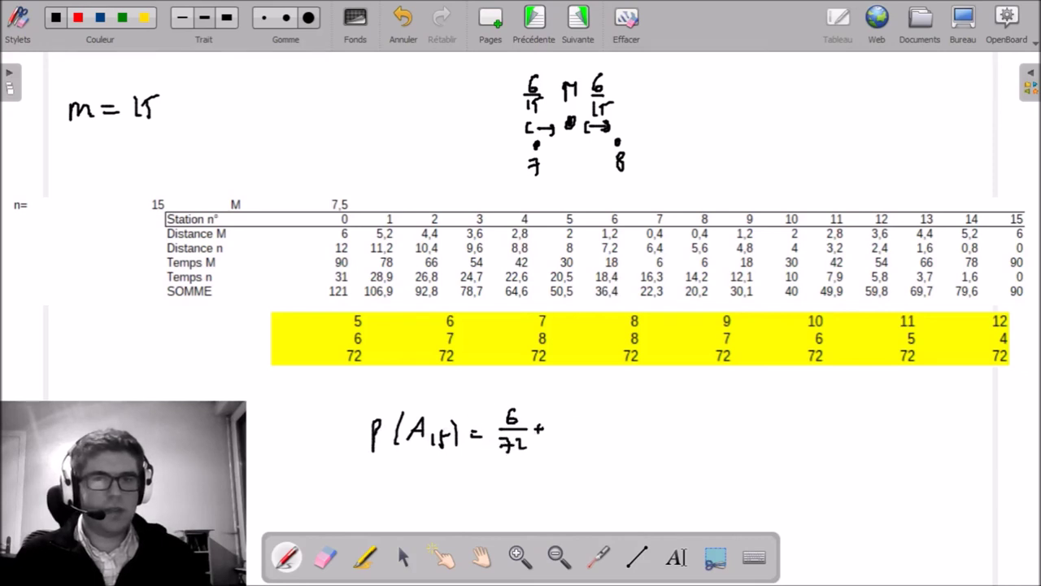
mouse_move(558, 437)
mouse_down()
mouse_move(576, 450)
mouse_move(591, 428)
mouse_up()
drag(586, 422, 586, 434)
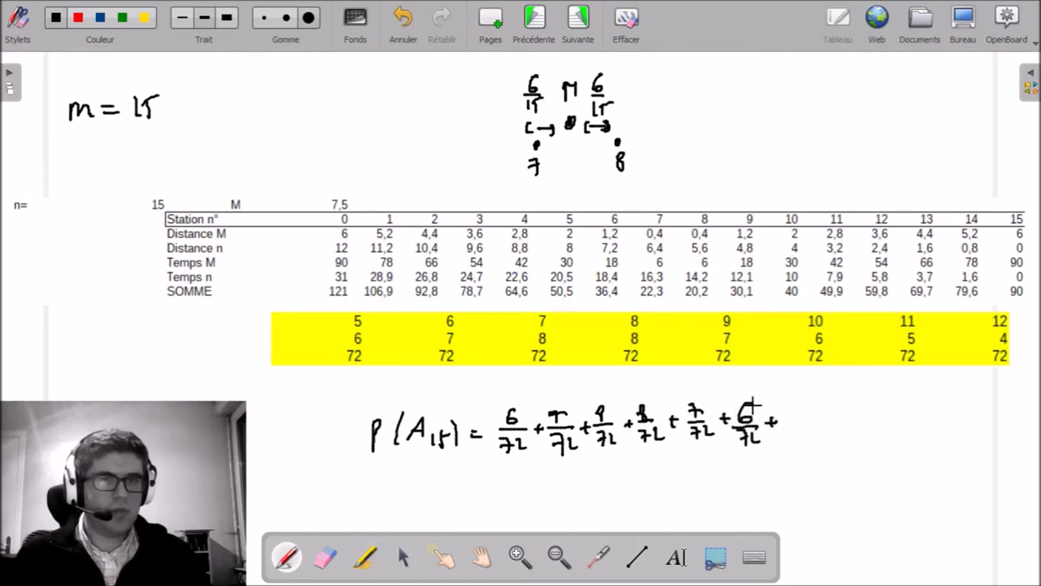
drag(785, 410, 787, 425)
drag(777, 421, 853, 420)
drag(838, 428, 843, 440)
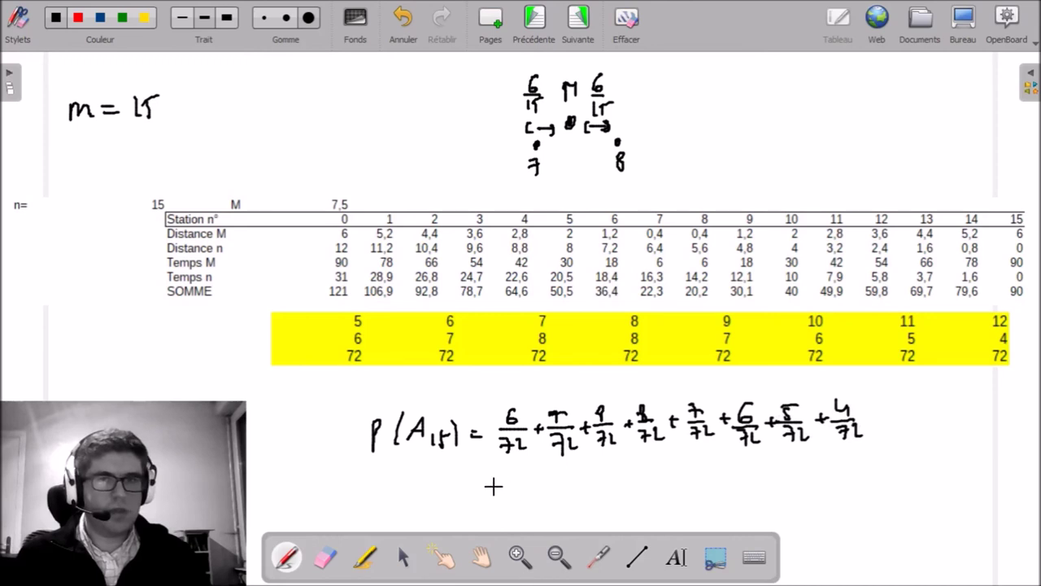
Step: Handwrite = 51/72 ≈ 0,7 beneath the sum for P(A15)
drag(503, 498, 699, 485)
drag(617, 500, 633, 514)
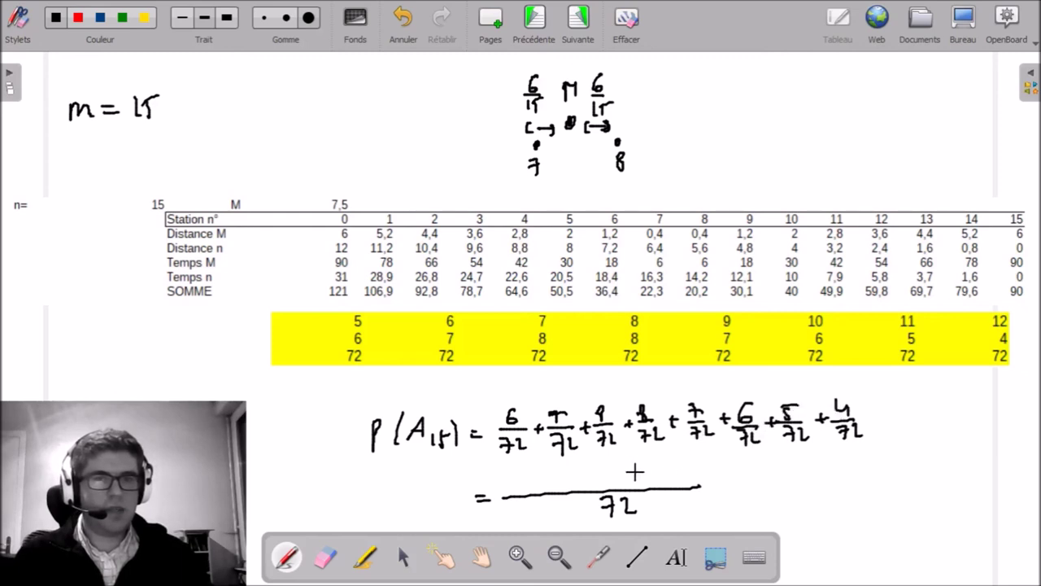
drag(622, 465, 621, 484)
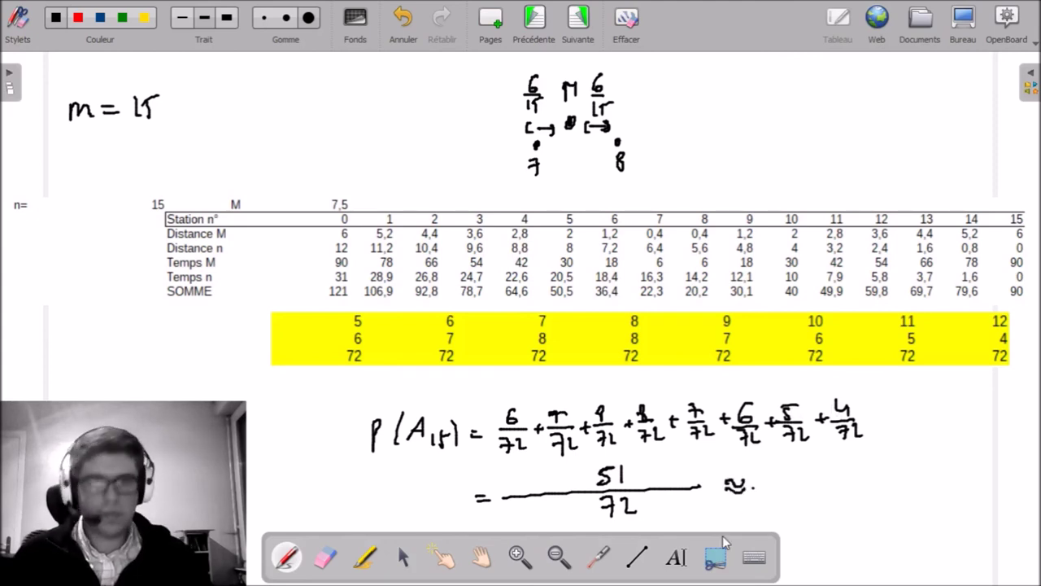
drag(785, 491, 786, 502)
drag(793, 478, 802, 469)
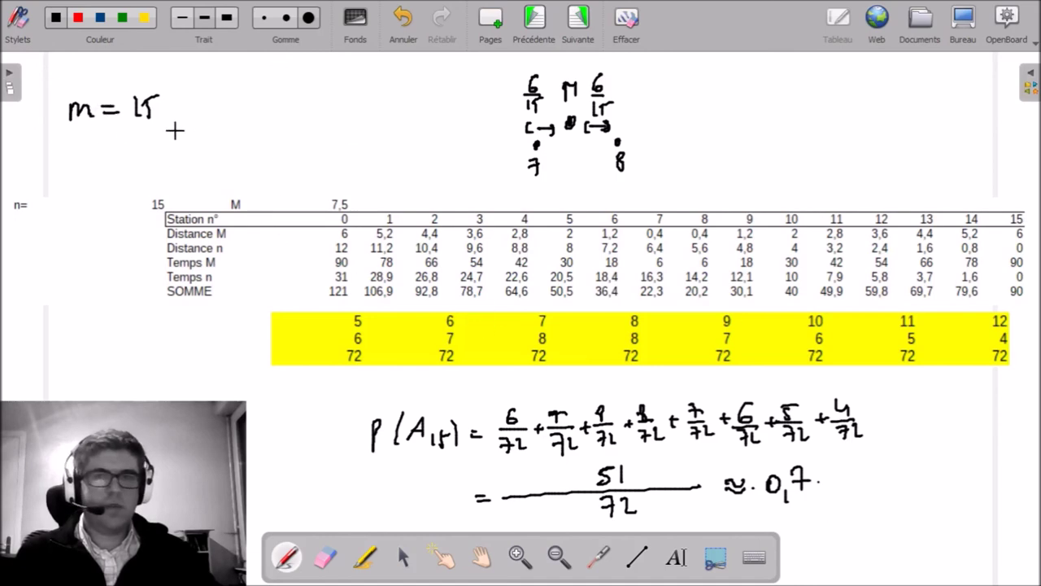
Step: Review the earlier pages back to n = 2 and return to the n = 15 page
key(Page_Up)
key(Page_Up)
key(Page_Up)
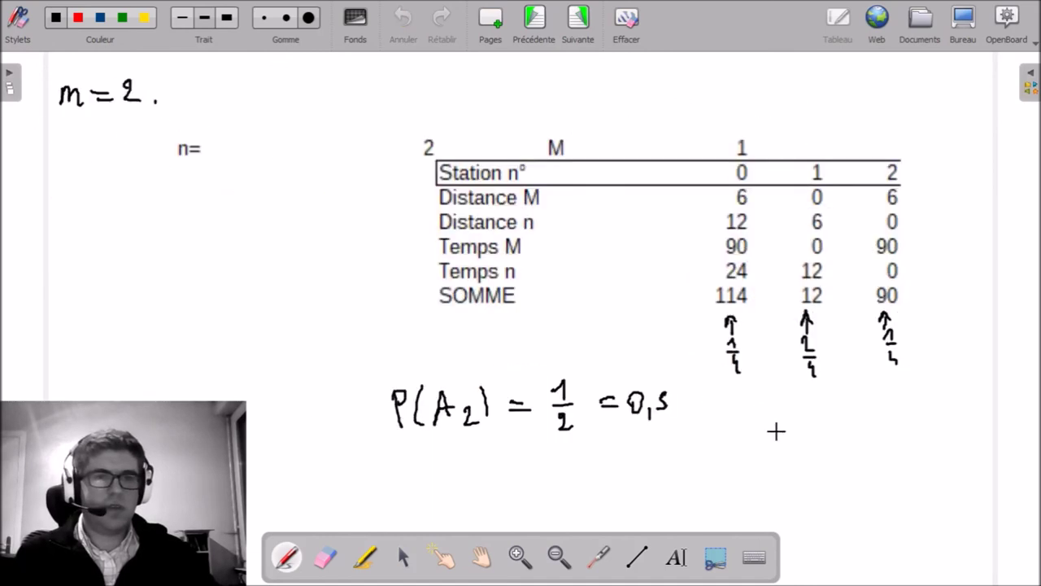
key(Page_Down)
key(Page_Down)
key(Page_Down)
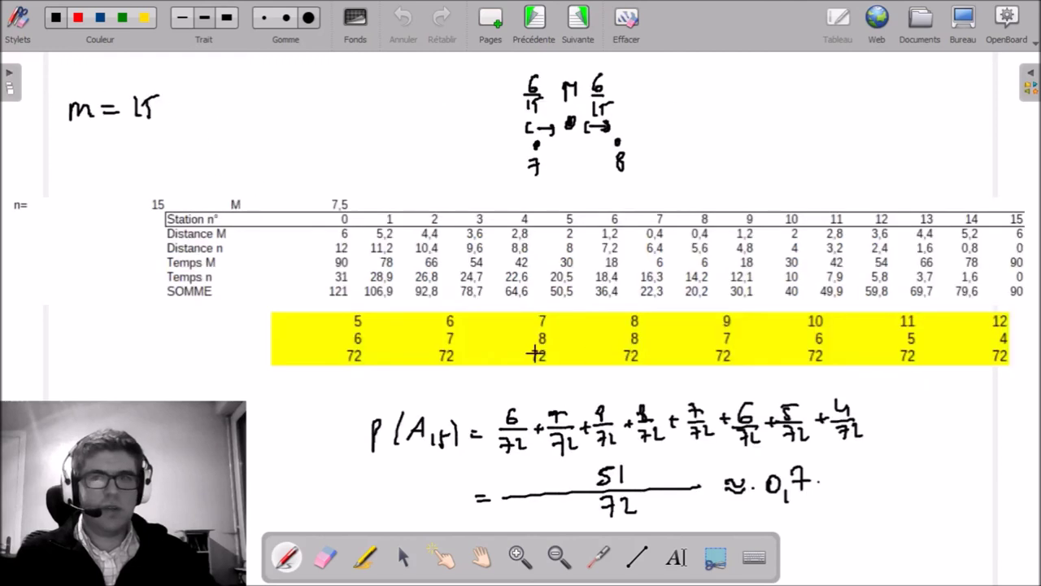